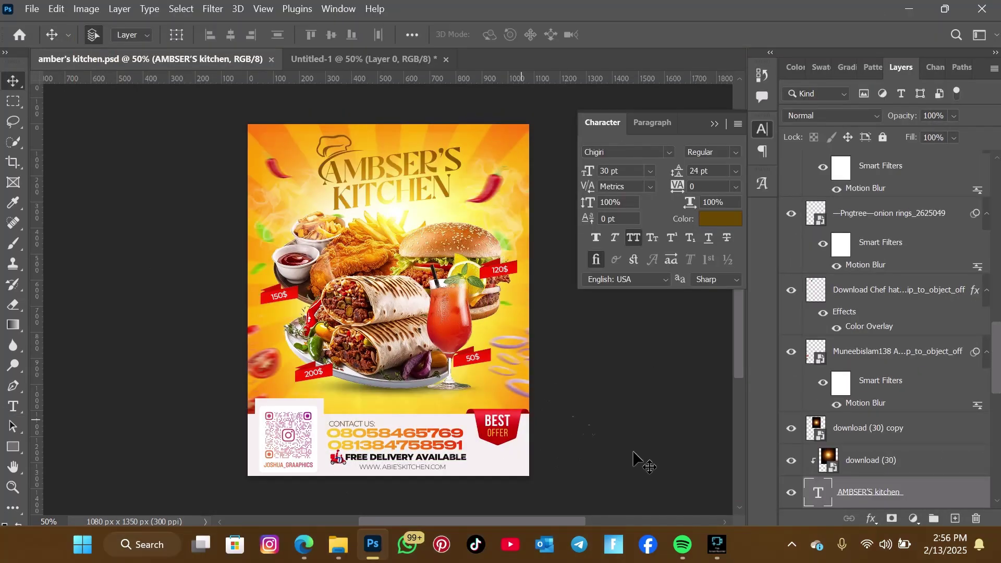
# Create a 1080 x 1350 px RGB document at 300 pixels/inch with white background contents and unlock its Background layer
pyautogui.click(40, 14)
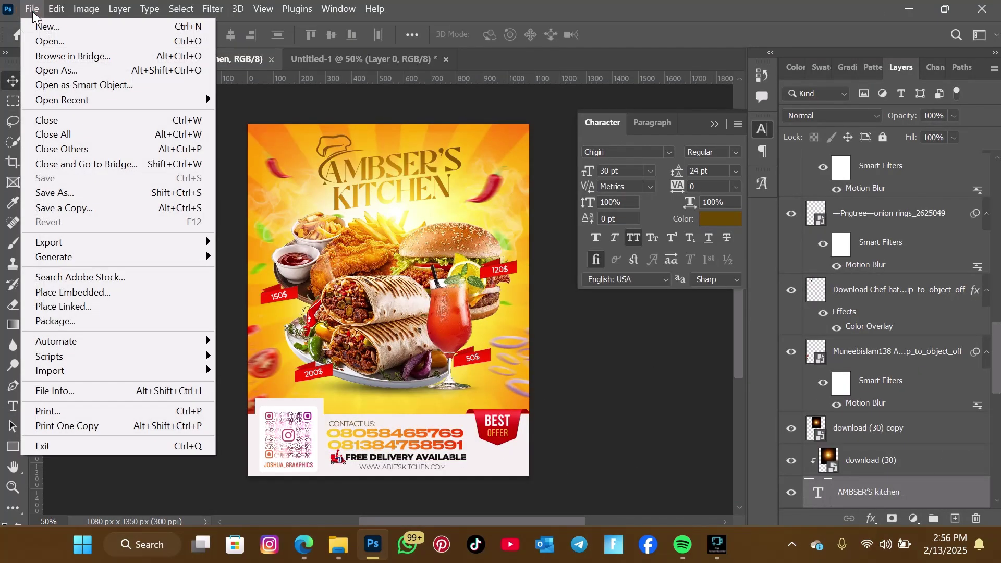
pyautogui.click(45, 27)
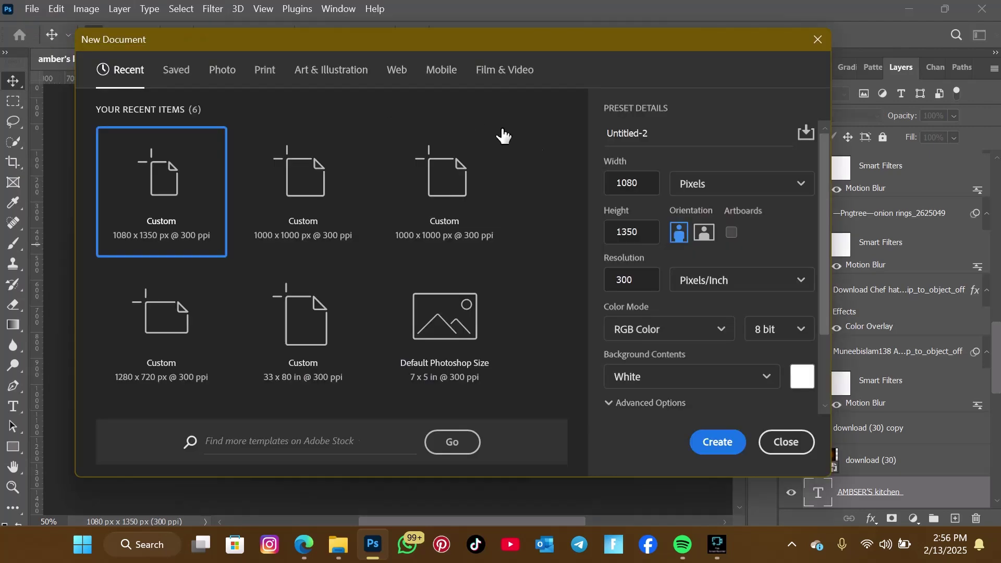
pyautogui.click(625, 188)
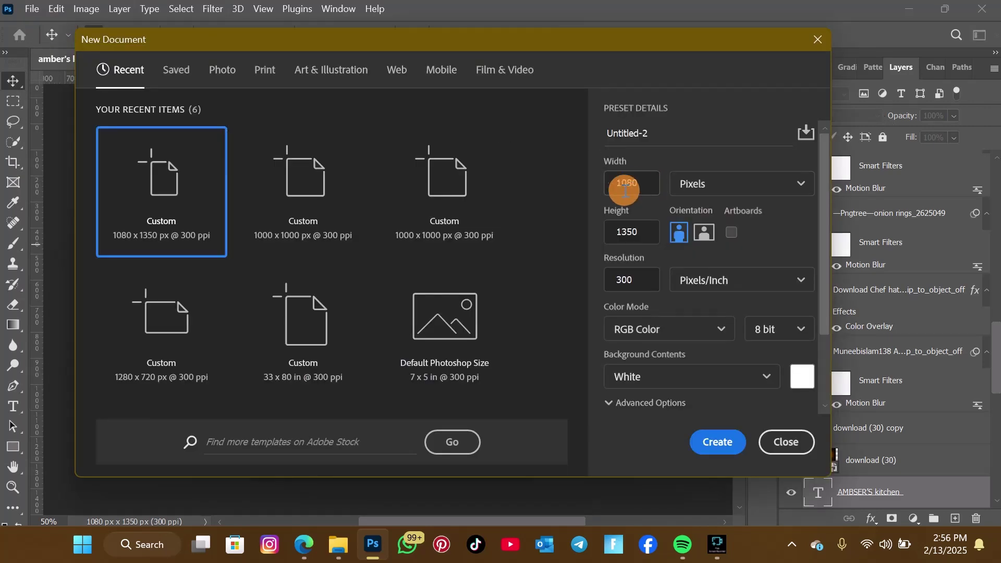
pyautogui.click(626, 233)
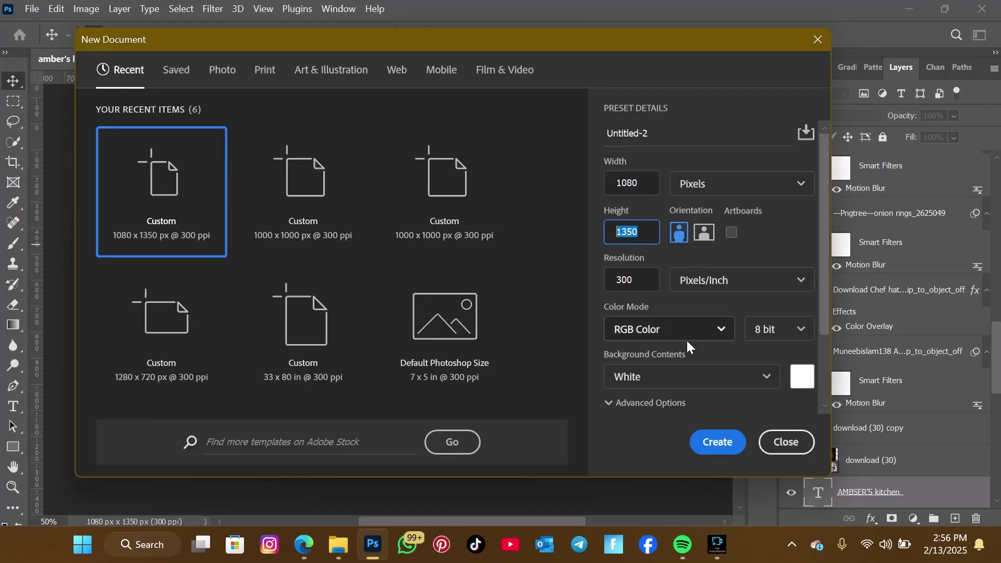
pyautogui.click(716, 441)
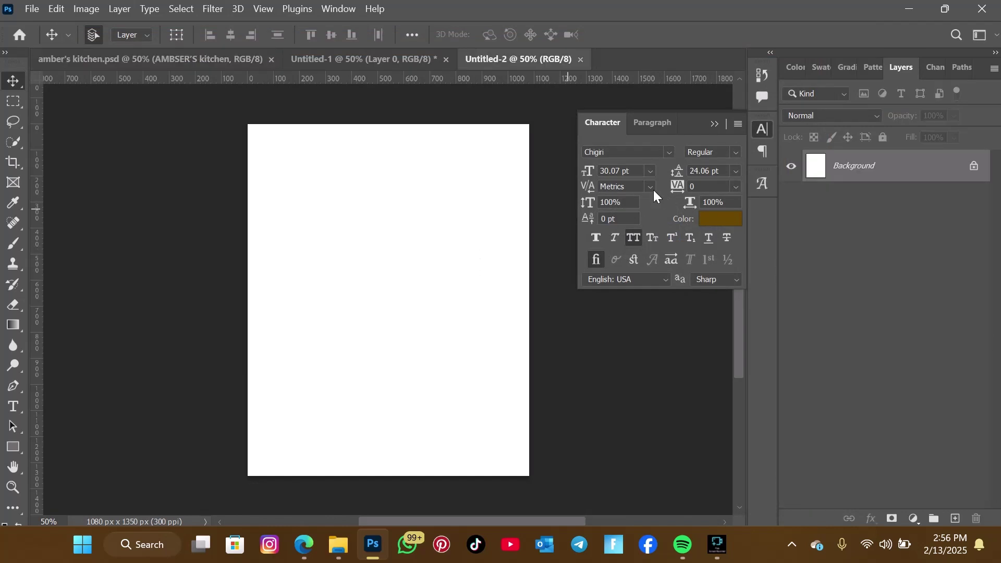
pyautogui.click(973, 167)
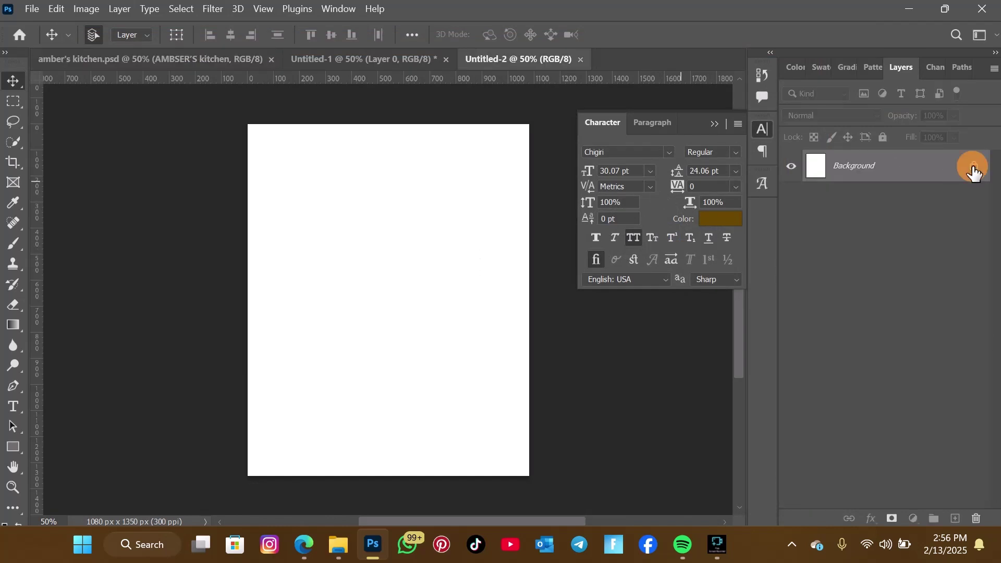
# Close the blank Untitled-1 document without saving it
pyautogui.click(325, 51)
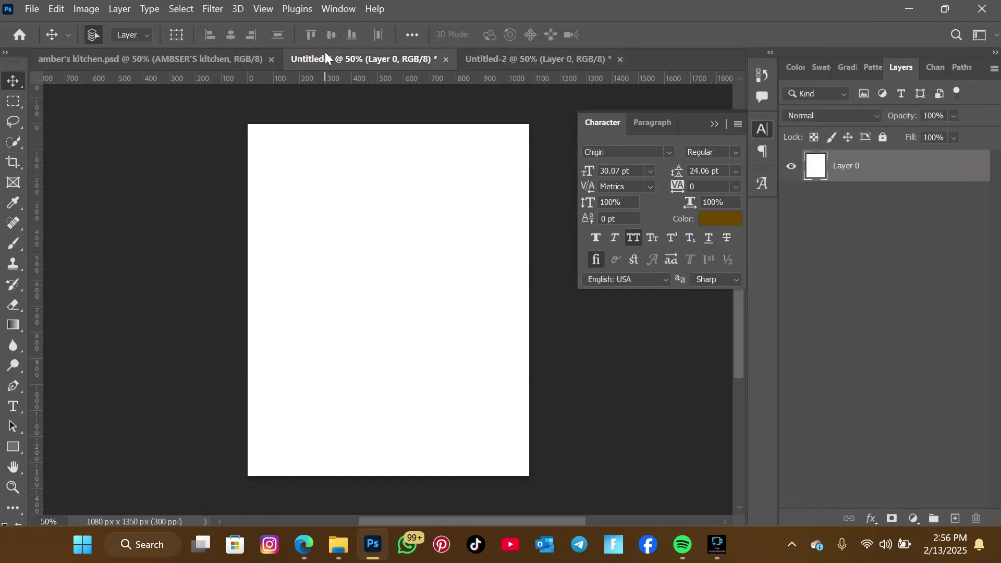
pyautogui.click(446, 60)
pyautogui.click(529, 224)
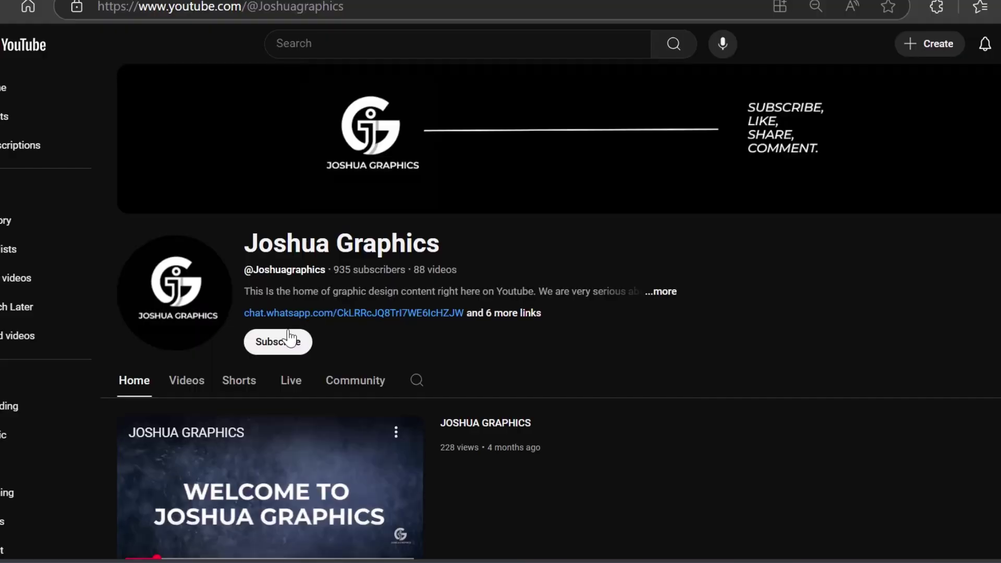
# Subscribe to the Joshua Graphics YouTube channel and set its notifications to All
pyautogui.click(284, 342)
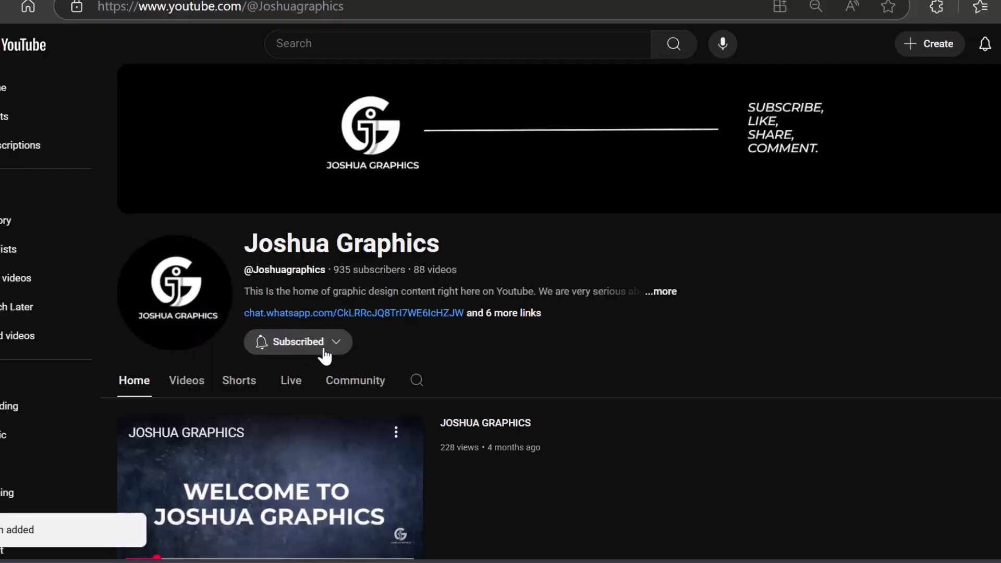
pyautogui.click(338, 342)
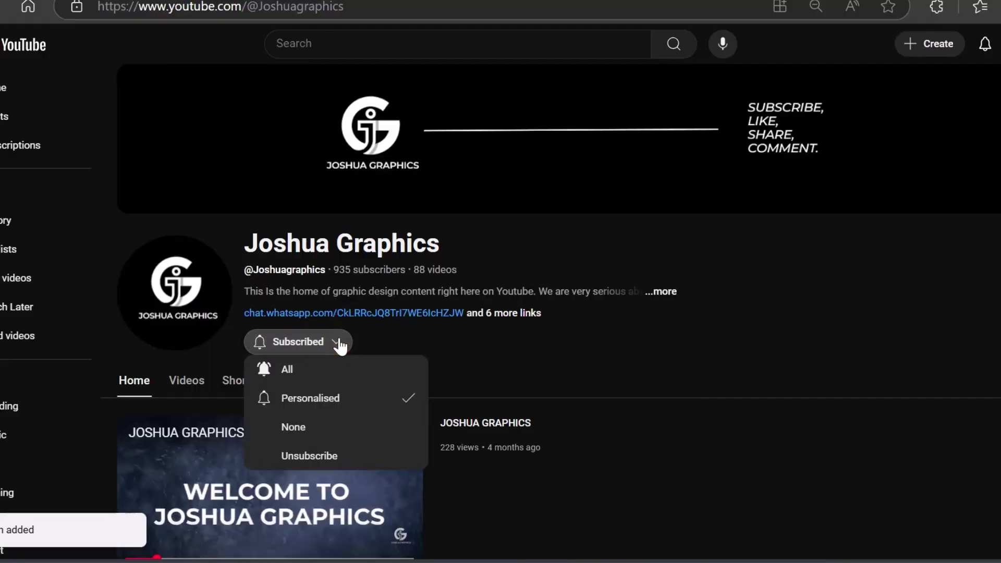
pyautogui.click(348, 371)
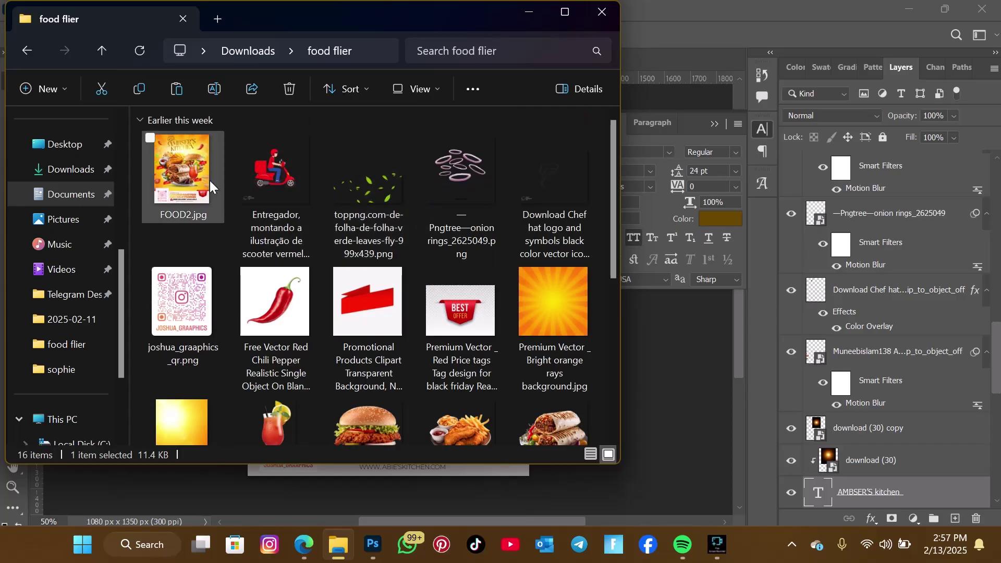
# Try to place the bright orange rays background from the food flier folder in amber's kitchen.psd
pyautogui.scroll(-4, 290, 214)
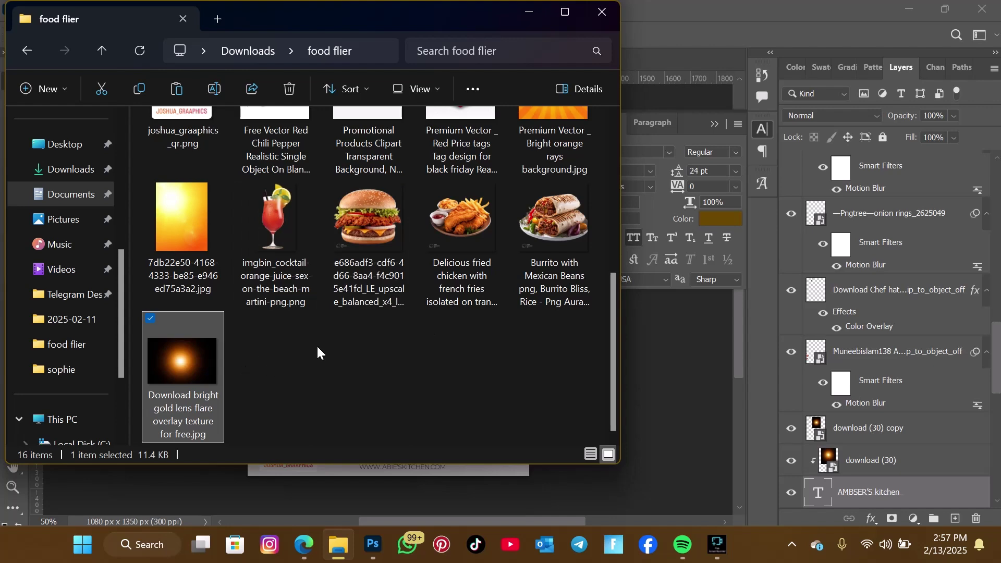
pyautogui.scroll(4, 317, 345)
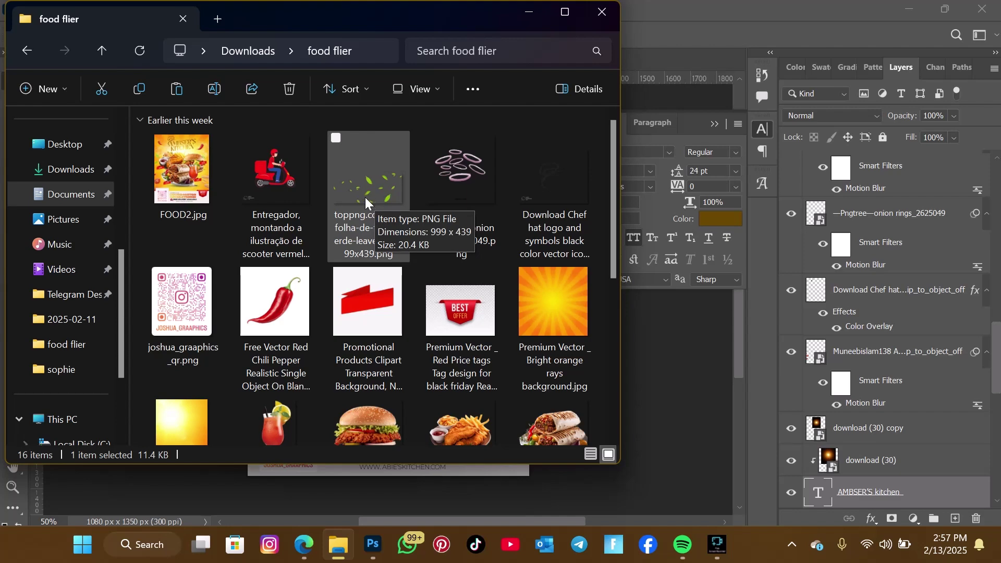
pyautogui.scroll(-4, 219, 286)
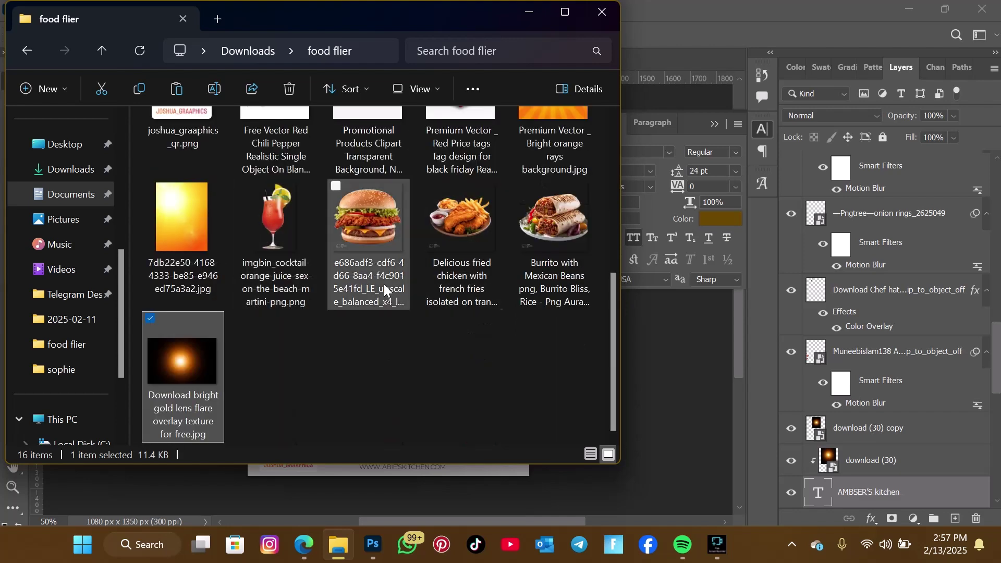
pyautogui.scroll(4, 211, 297)
pyautogui.moveTo(554, 302); pyautogui.dragTo(650, 352)
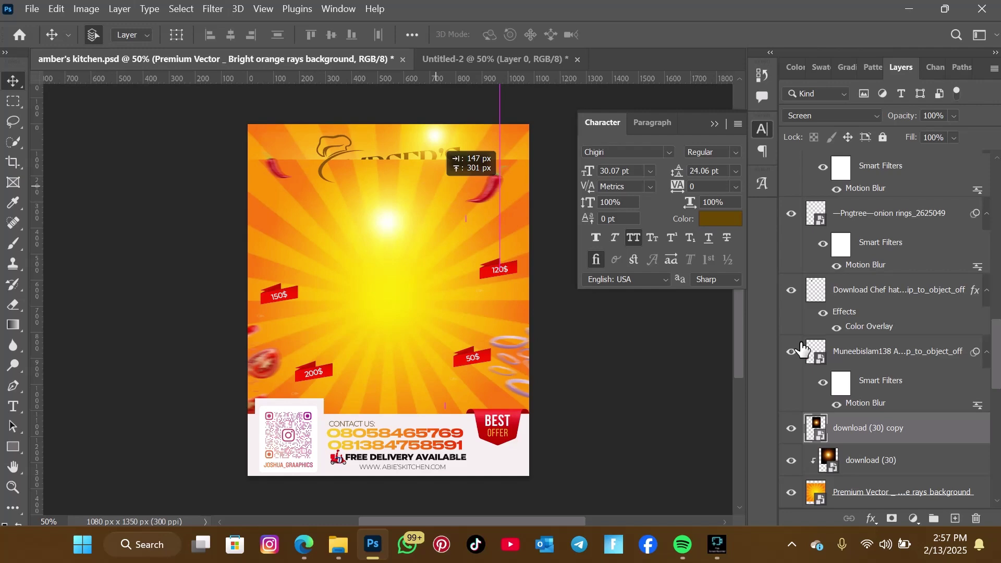
pyautogui.hotkey('ctrl', 'z')
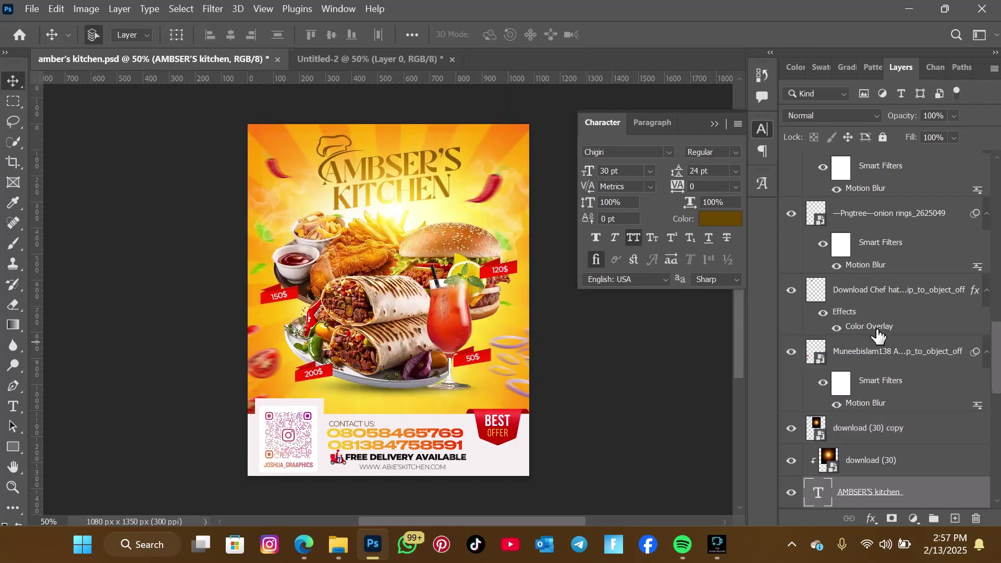
# Place the bright orange rays background image in Untitled-2, scaled to 69.01% and centred so it covers the whole canvas
pyautogui.click(380, 55)
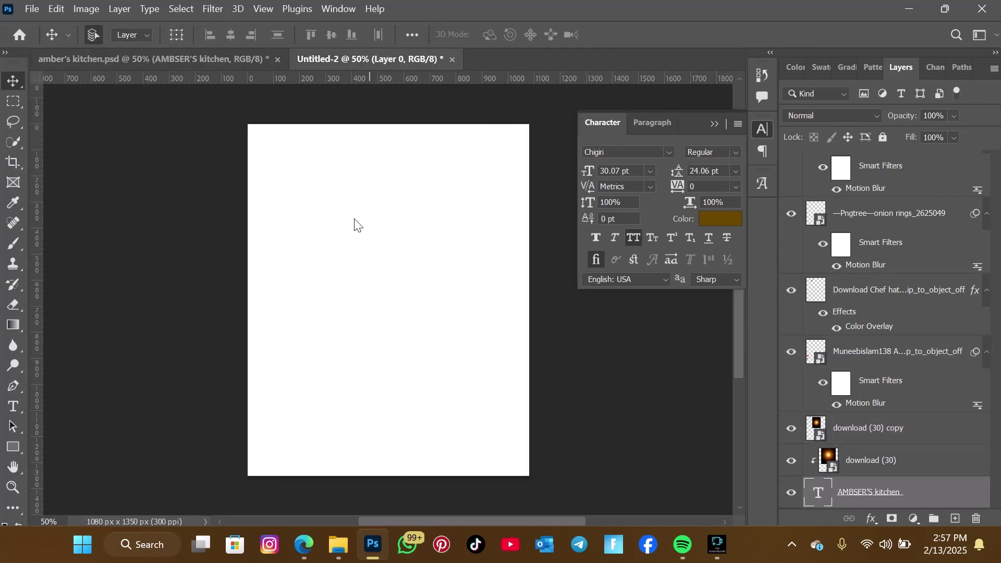
pyautogui.click(338, 544)
pyautogui.moveTo(639, 370); pyautogui.dragTo(677, 386)
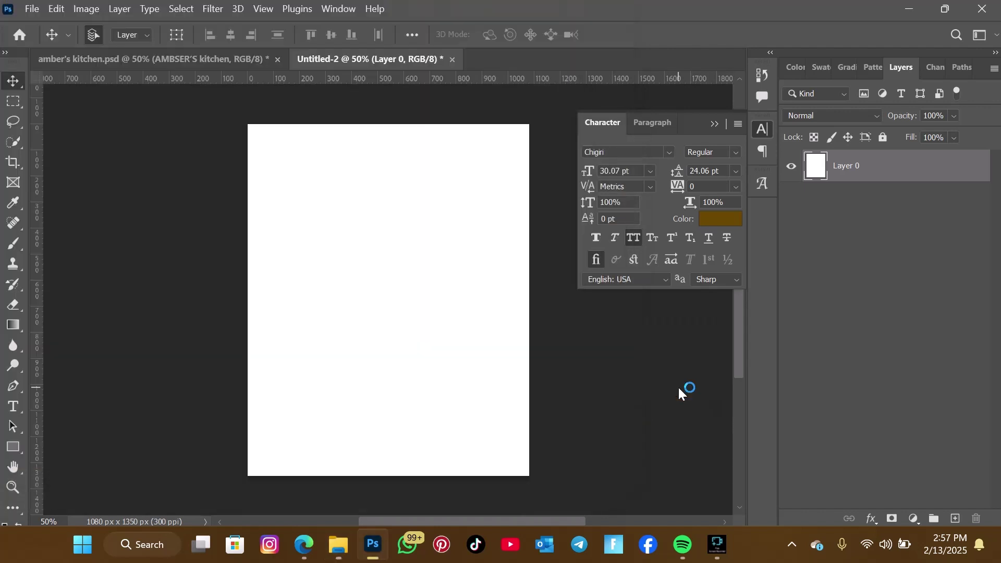
pyautogui.moveTo(388, 159); pyautogui.dragTo(384, 124)
pyautogui.moveTo(393, 440); pyautogui.dragTo(388, 472)
pyautogui.click(772, 35)
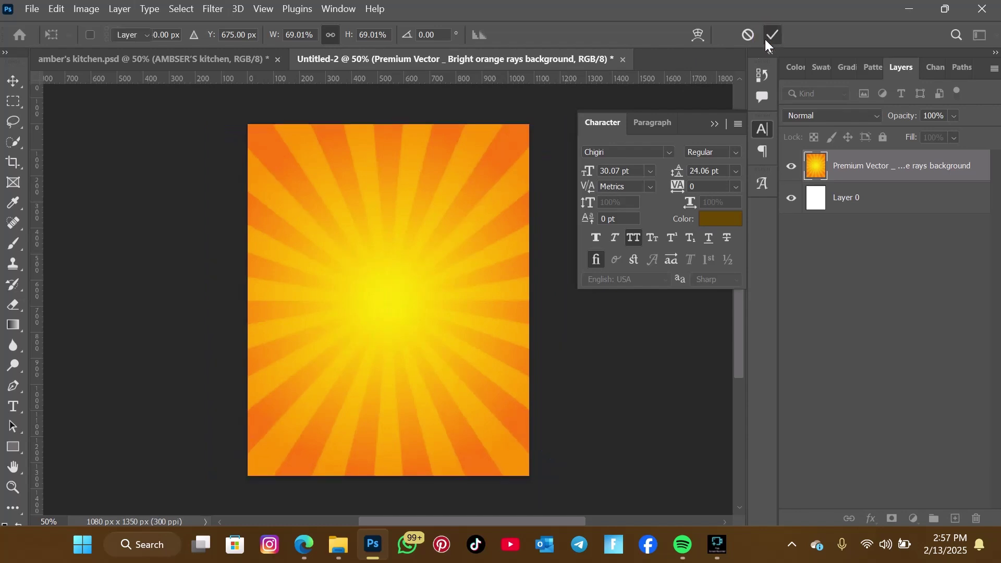
pyautogui.moveTo(345, 293); pyautogui.dragTo(349, 292)
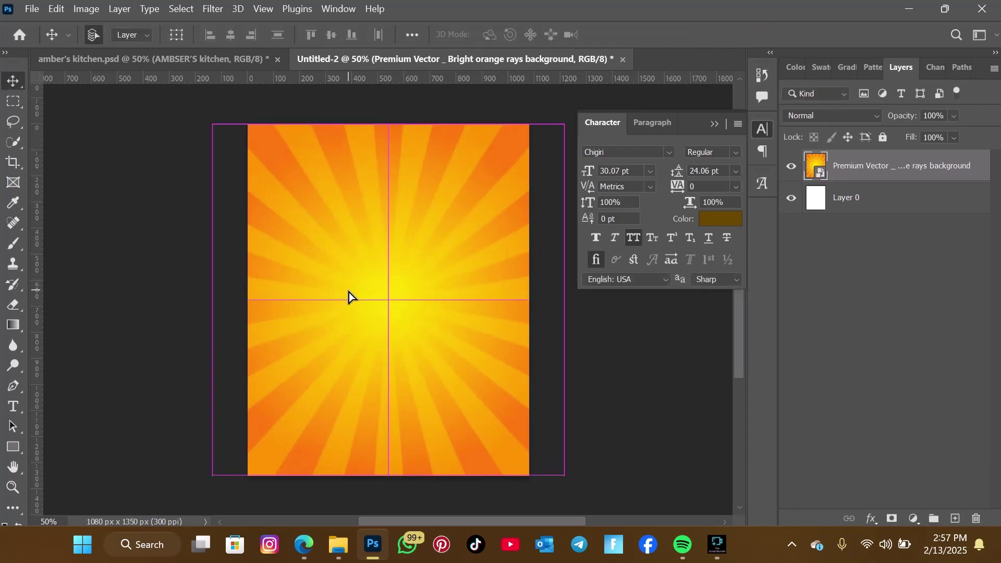
pyautogui.click(338, 544)
pyautogui.scroll(-3, 239, 255)
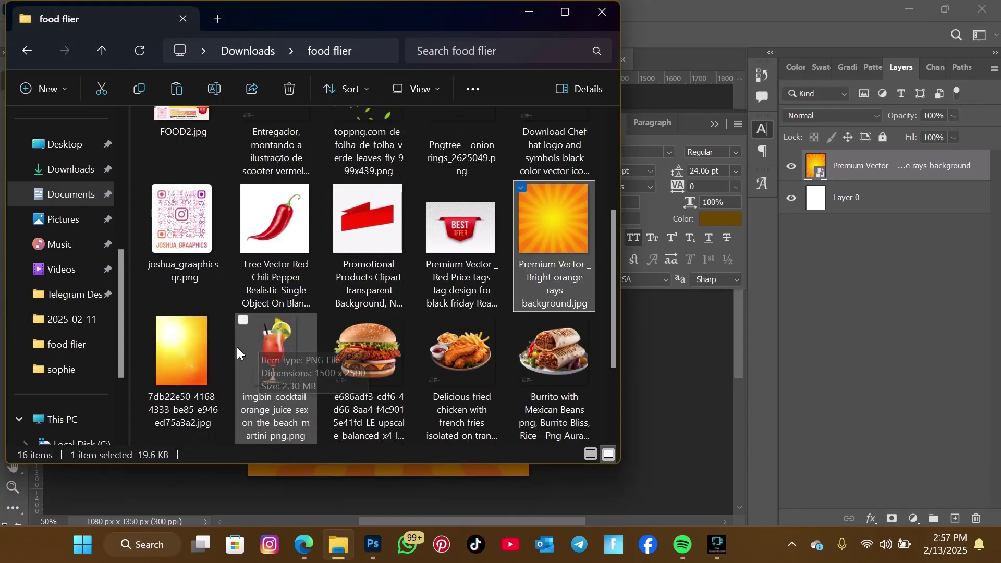
pyautogui.moveTo(198, 354); pyautogui.dragTo(642, 382)
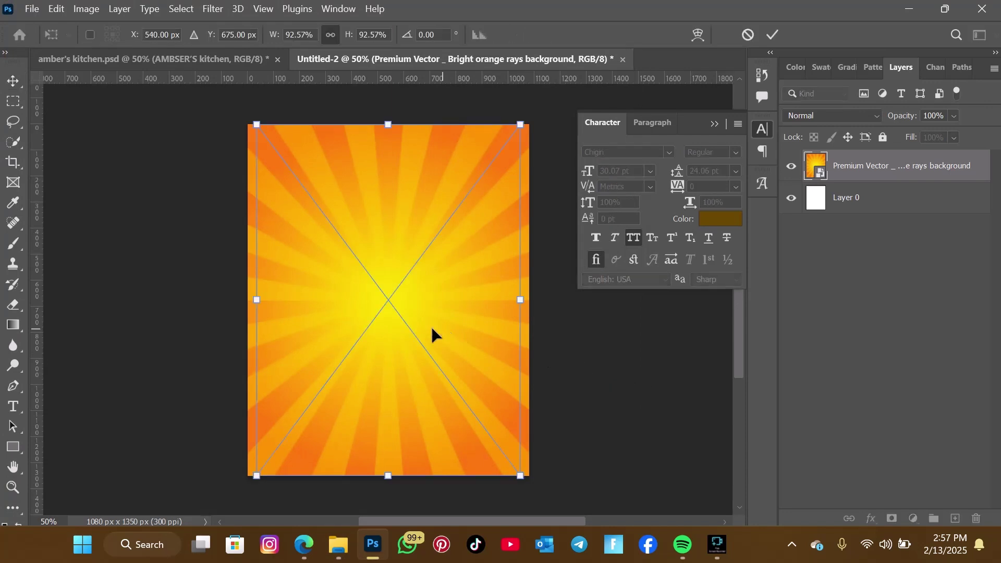
pyautogui.moveTo(420, 338); pyautogui.dragTo(446, 362)
pyautogui.moveTo(427, 155); pyautogui.dragTo(411, 124)
pyautogui.moveTo(398, 217)
pyautogui.mouseDown()
pyautogui.moveTo(420, 261)
pyautogui.moveTo(402, 235)
pyautogui.mouseUp()
pyautogui.click(772, 33)
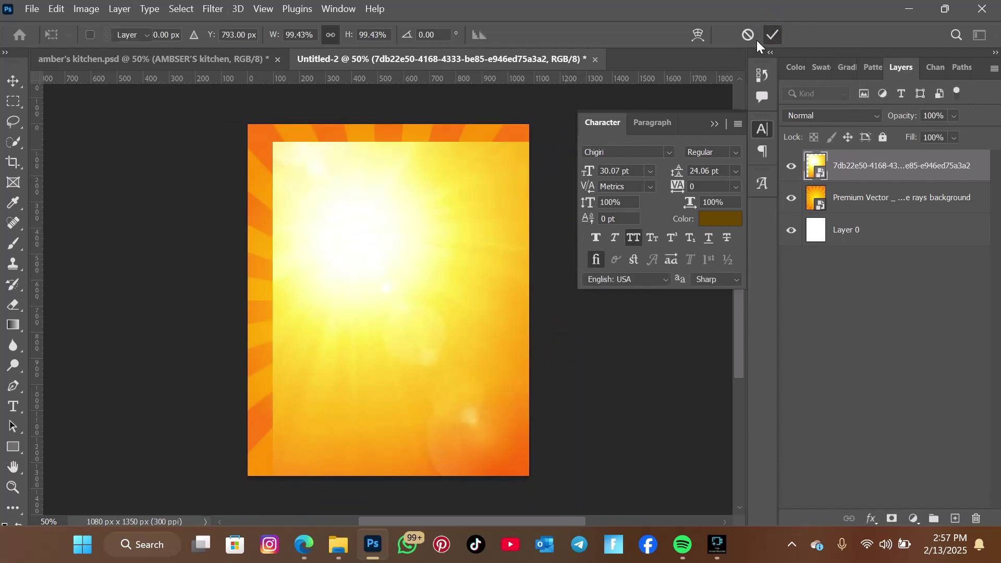
# Add a layer mask to the sun glow layer and fade its outer edges into the rays with a soft 479 px brush
pyautogui.click(892, 519)
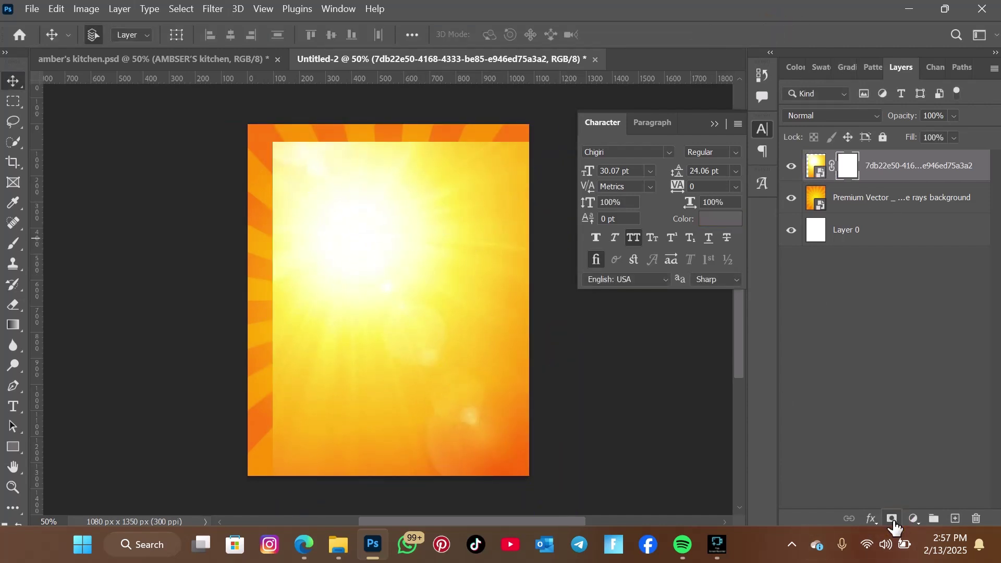
pyautogui.click(13, 244)
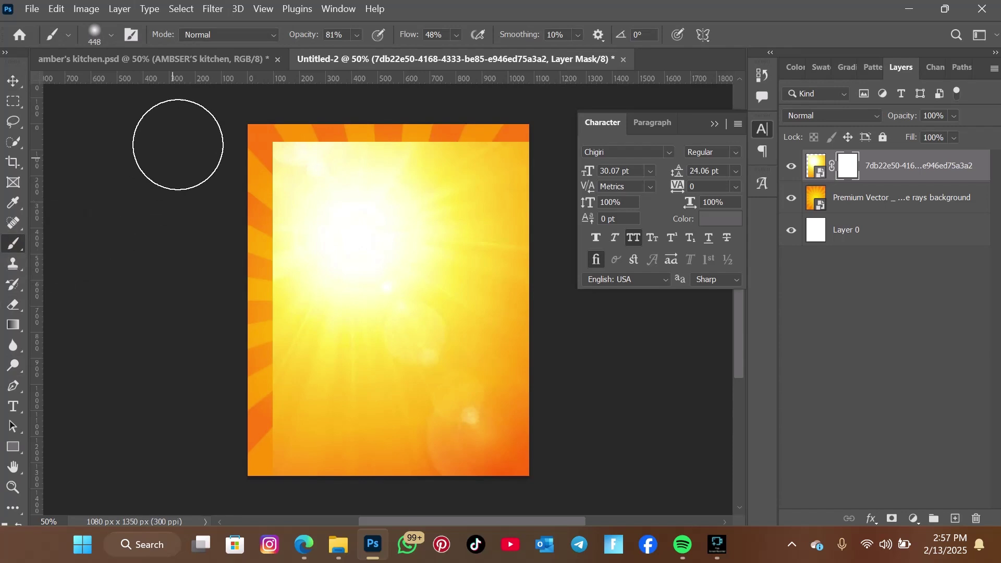
pyautogui.click(103, 34)
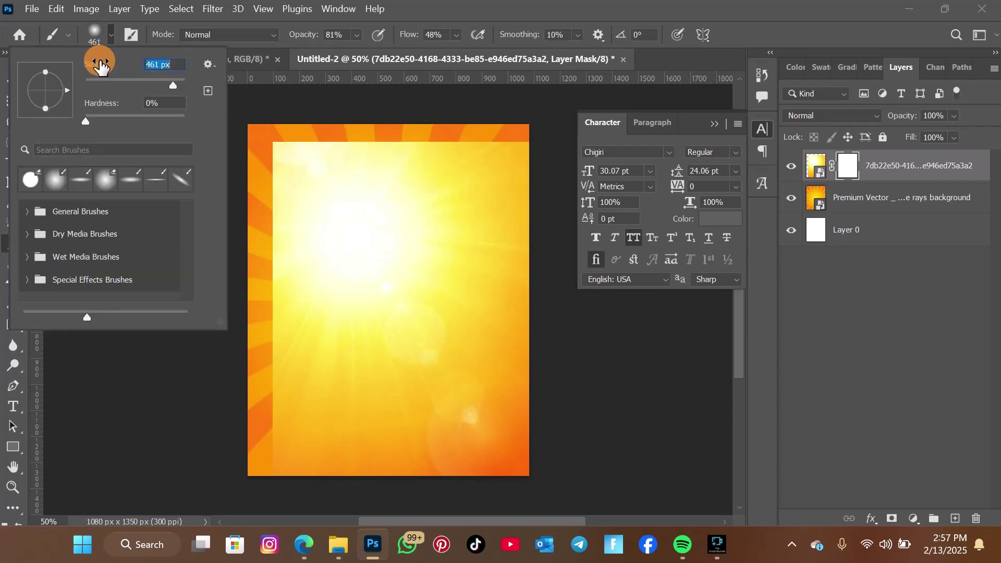
pyautogui.click(110, 39)
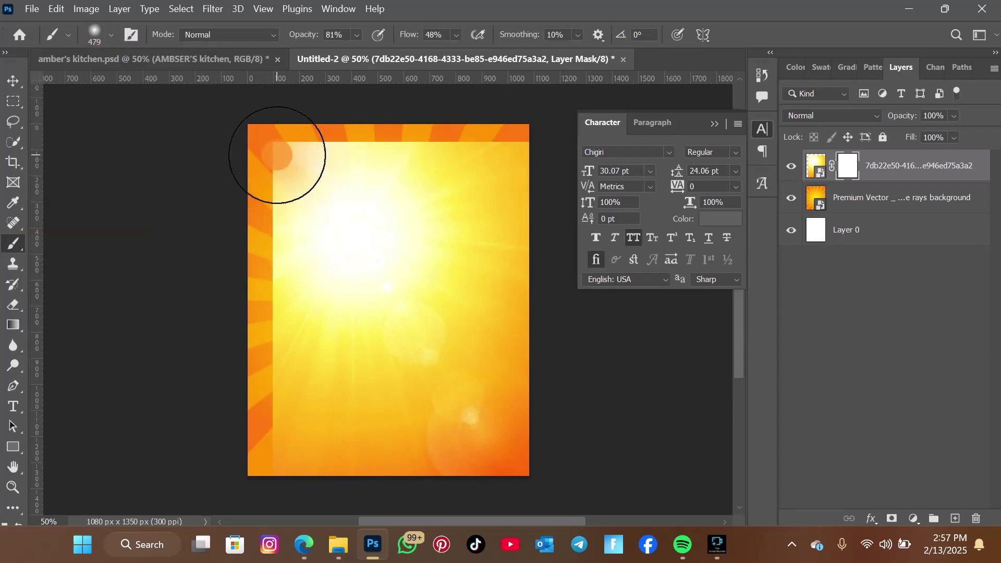
pyautogui.moveTo(279, 149)
pyautogui.mouseDown()
pyautogui.moveTo(240, 160)
pyautogui.moveTo(252, 146)
pyautogui.moveTo(266, 150)
pyautogui.moveTo(245, 210)
pyautogui.moveTo(263, 371)
pyautogui.moveTo(244, 236)
pyautogui.moveTo(247, 274)
pyautogui.moveTo(257, 249)
pyautogui.moveTo(258, 398)
pyautogui.moveTo(256, 345)
pyautogui.moveTo(274, 438)
pyautogui.moveTo(191, 448)
pyautogui.moveTo(255, 440)
pyautogui.moveTo(222, 349)
pyautogui.moveTo(234, 154)
pyautogui.moveTo(299, 133)
pyautogui.moveTo(407, 139)
pyautogui.moveTo(309, 122)
pyautogui.moveTo(535, 138)
pyautogui.moveTo(448, 140)
pyautogui.moveTo(509, 142)
pyautogui.moveTo(500, 117)
pyautogui.moveTo(428, 99)
pyautogui.moveTo(422, 105)
pyautogui.moveTo(454, 111)
pyautogui.moveTo(455, 126)
pyautogui.moveTo(265, 117)
pyautogui.moveTo(370, 117)
pyautogui.moveTo(284, 112)
pyautogui.moveTo(268, 146)
pyautogui.mouseUp()
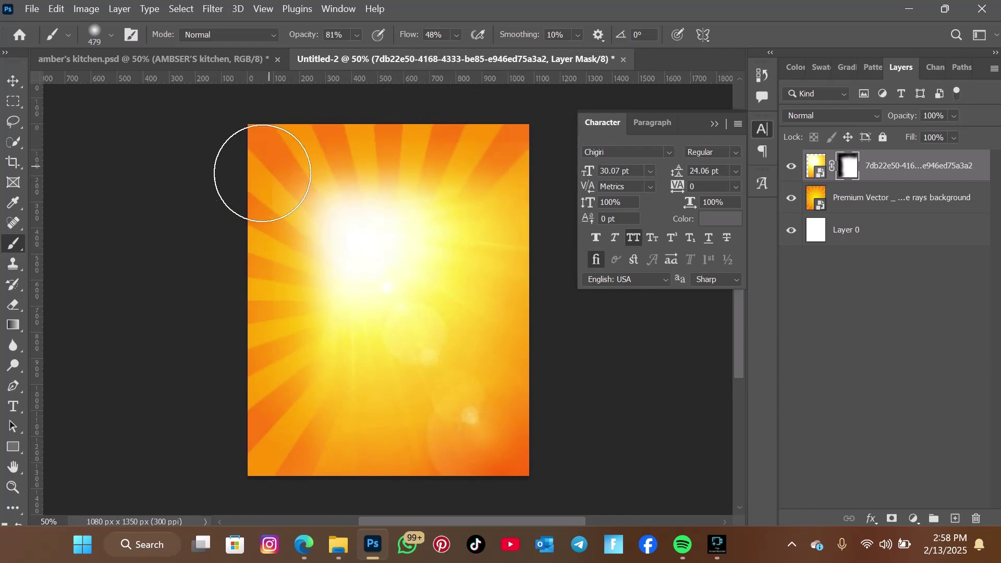
pyautogui.moveTo(125, 353)
pyautogui.mouseDown()
pyautogui.moveTo(527, 440)
pyautogui.moveTo(556, 495)
pyautogui.mouseUp()
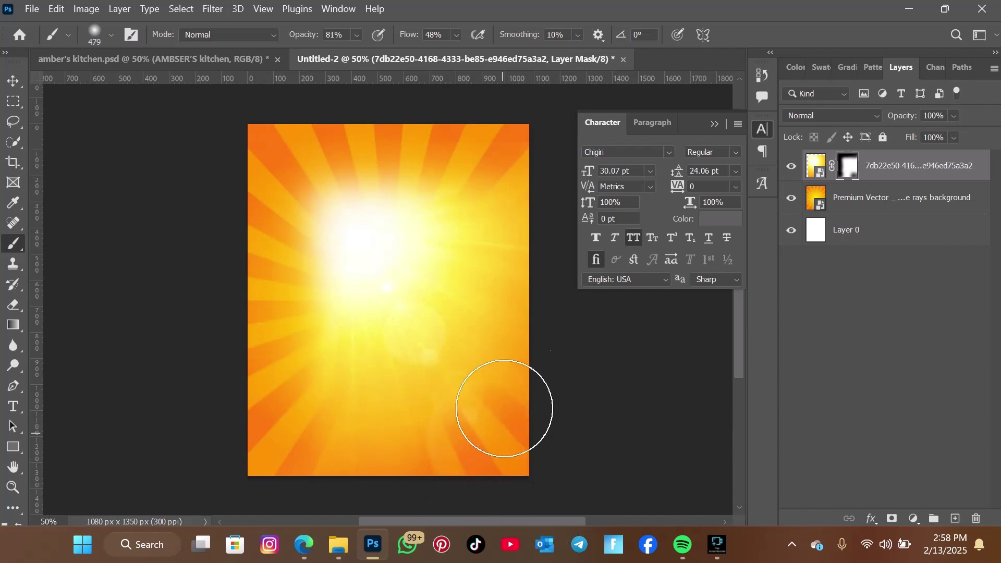
pyautogui.moveTo(502, 413)
pyautogui.mouseDown()
pyautogui.moveTo(523, 364)
pyautogui.moveTo(403, 481)
pyautogui.moveTo(408, 439)
pyautogui.moveTo(290, 463)
pyautogui.mouseUp()
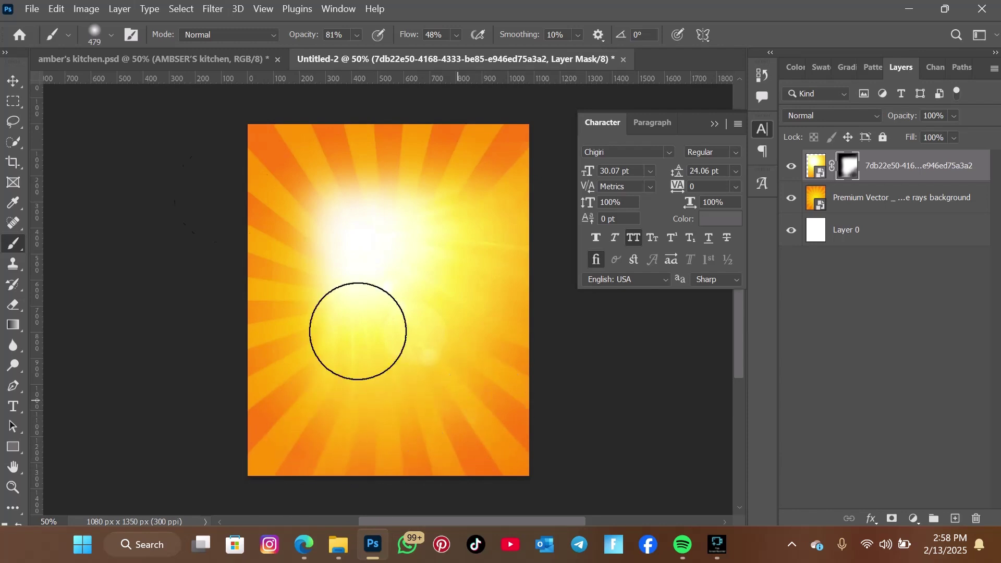
# Place the burrito image from the food flier folder in Untitled-2, scaled to 27.55% and centred horizontally just below the canvas's middle
pyautogui.click(159, 58)
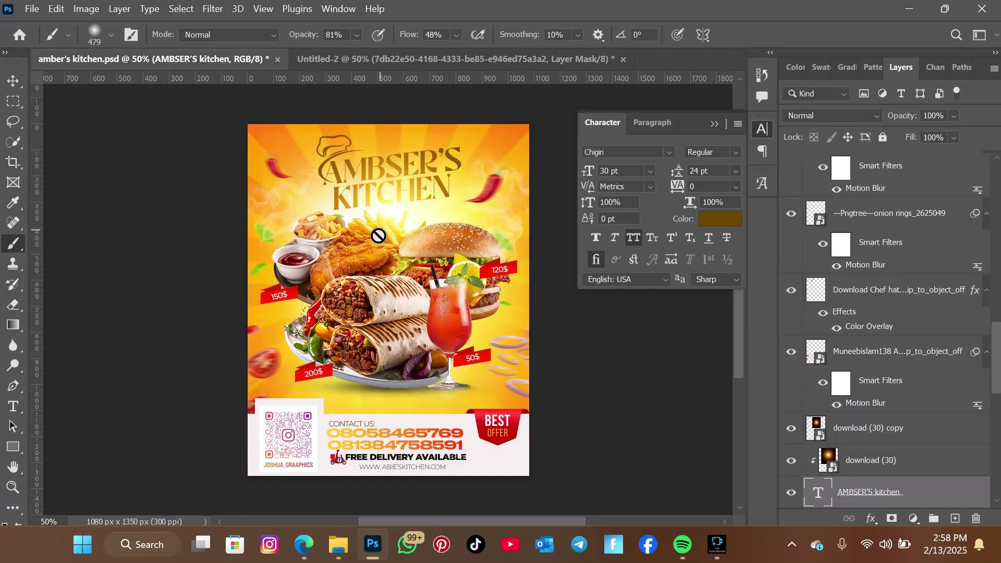
pyautogui.click(13, 81)
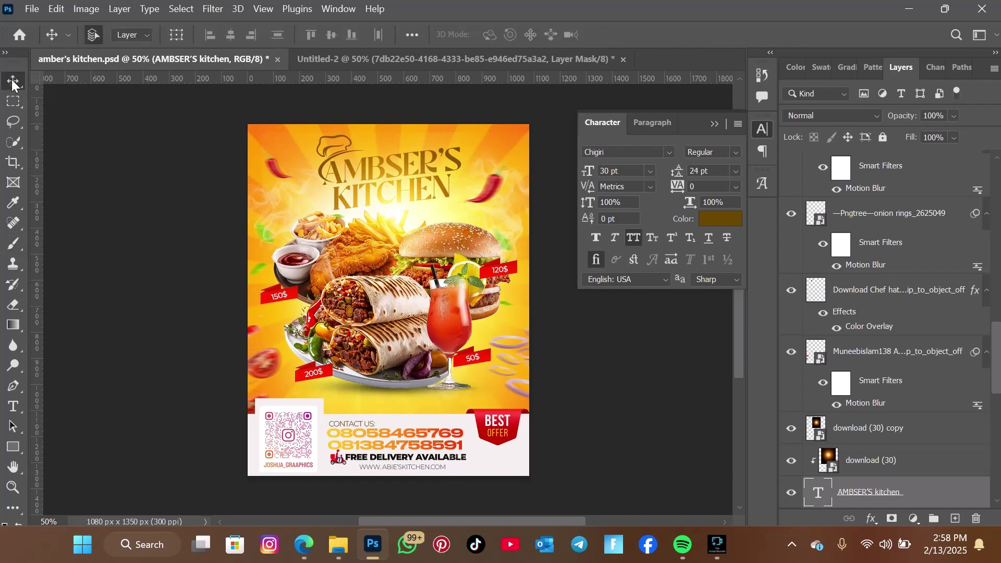
pyautogui.click(447, 56)
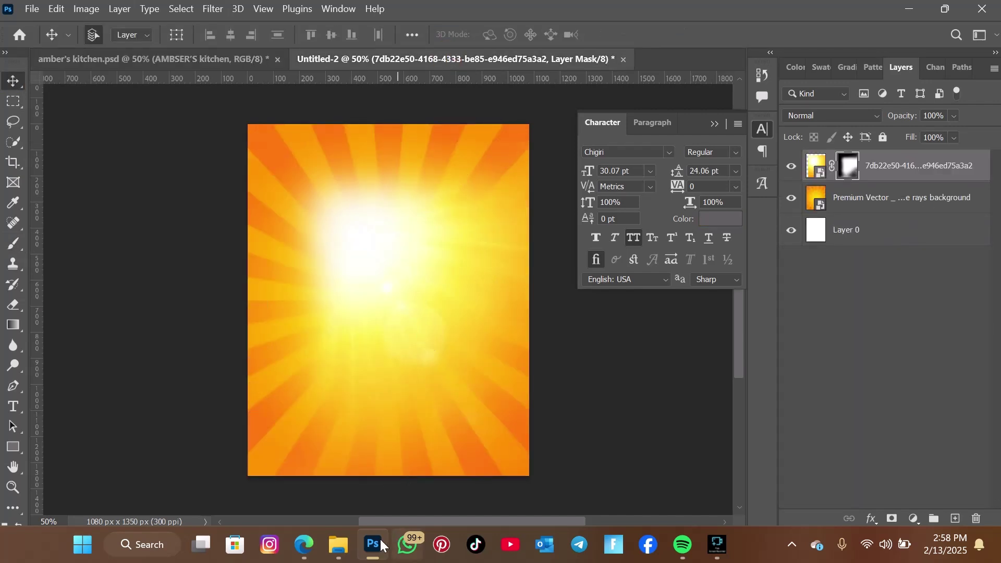
pyautogui.click(339, 545)
pyautogui.scroll(-3, 358, 280)
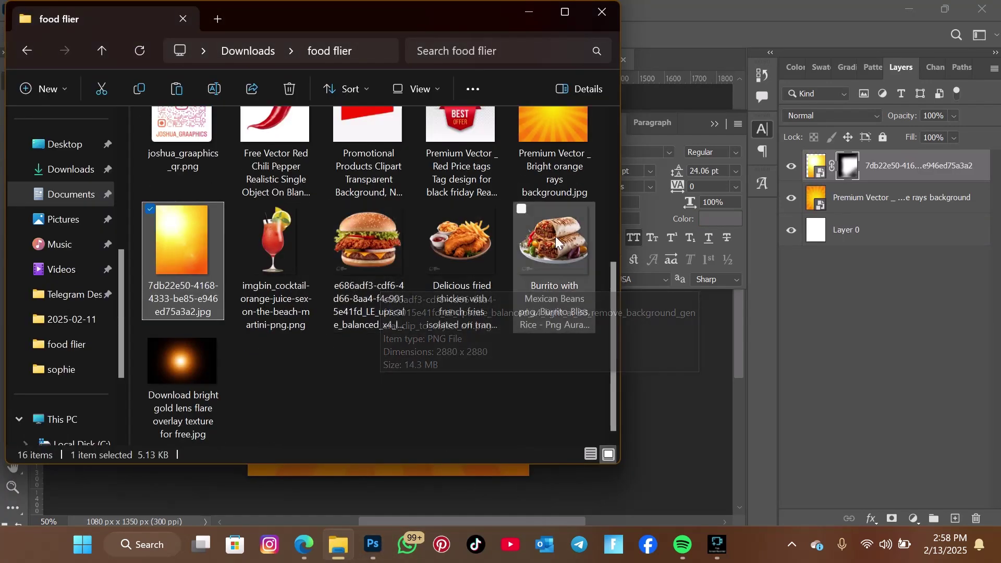
pyautogui.moveTo(555, 236); pyautogui.dragTo(358, 279)
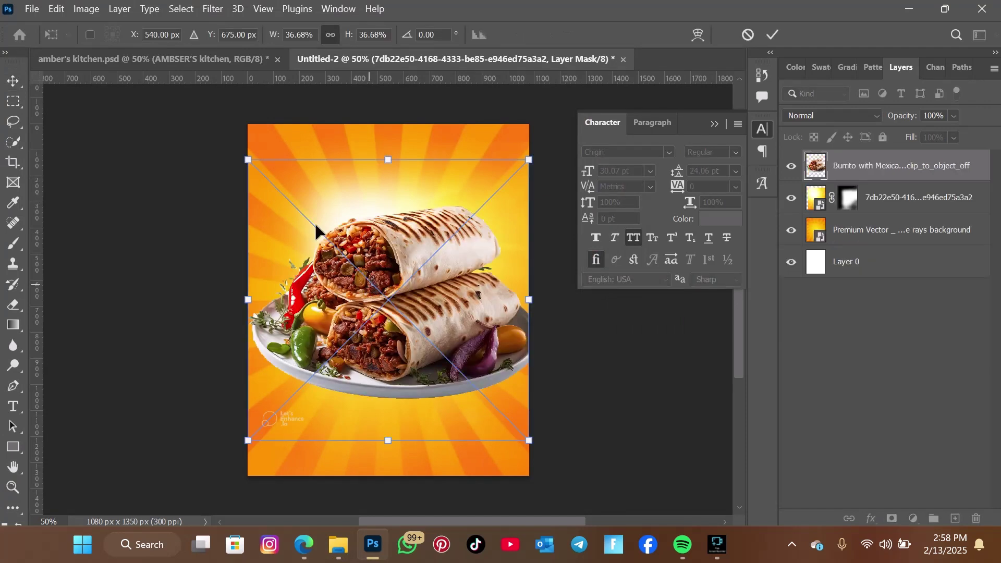
pyautogui.moveTo(251, 165); pyautogui.dragTo(322, 234)
pyautogui.moveTo(439, 316); pyautogui.dragTo(393, 312)
pyautogui.click(773, 35)
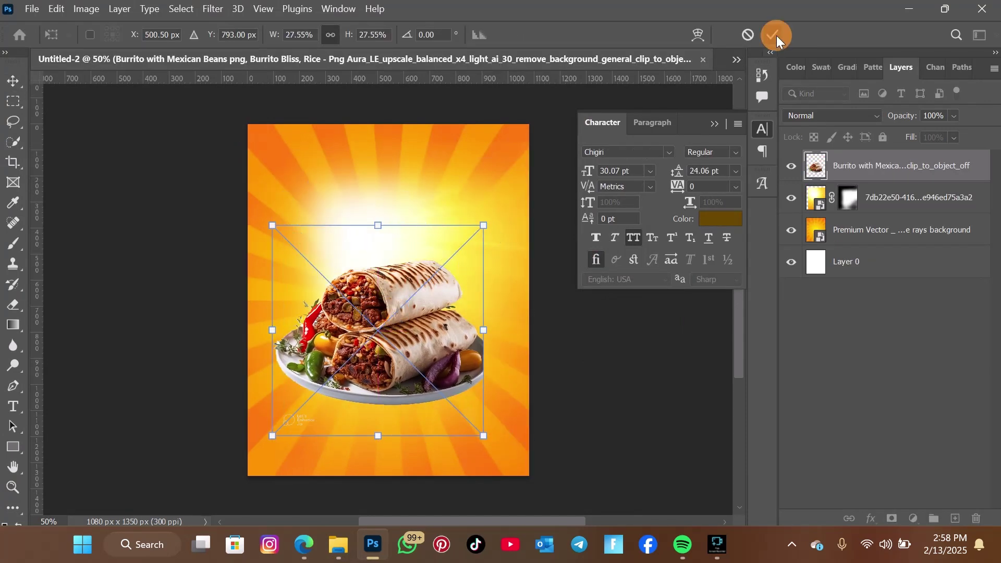
pyautogui.moveTo(388, 330)
pyautogui.mouseDown()
pyautogui.moveTo(370, 322)
pyautogui.moveTo(398, 333)
pyautogui.moveTo(386, 318)
pyautogui.moveTo(402, 318)
pyautogui.mouseUp()
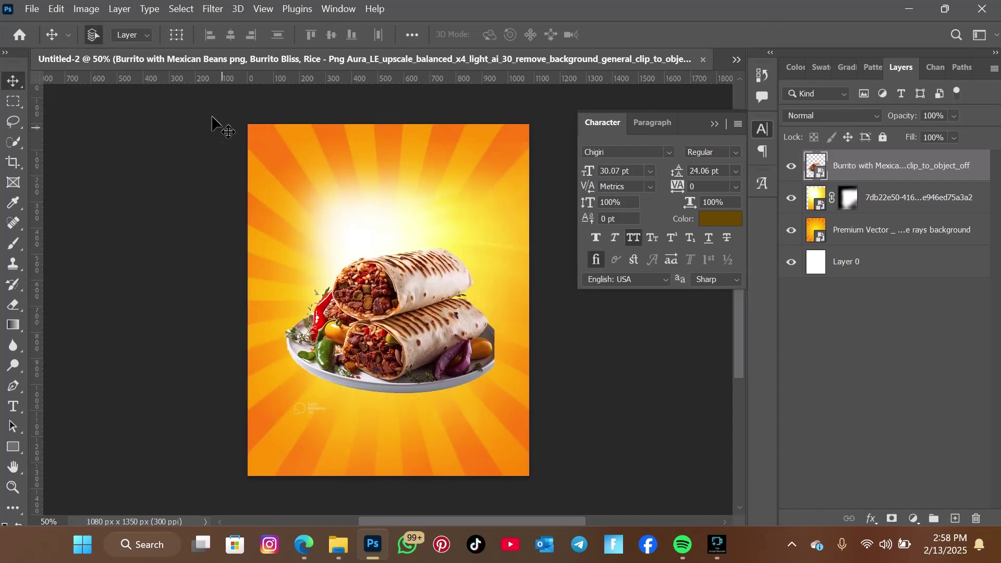
pyautogui.click(737, 60)
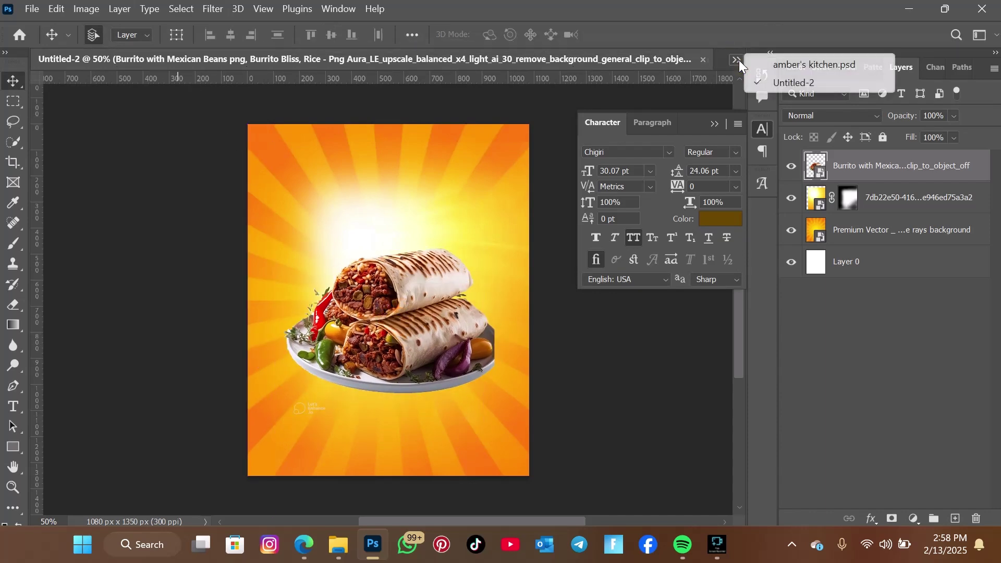
pyautogui.click(766, 58)
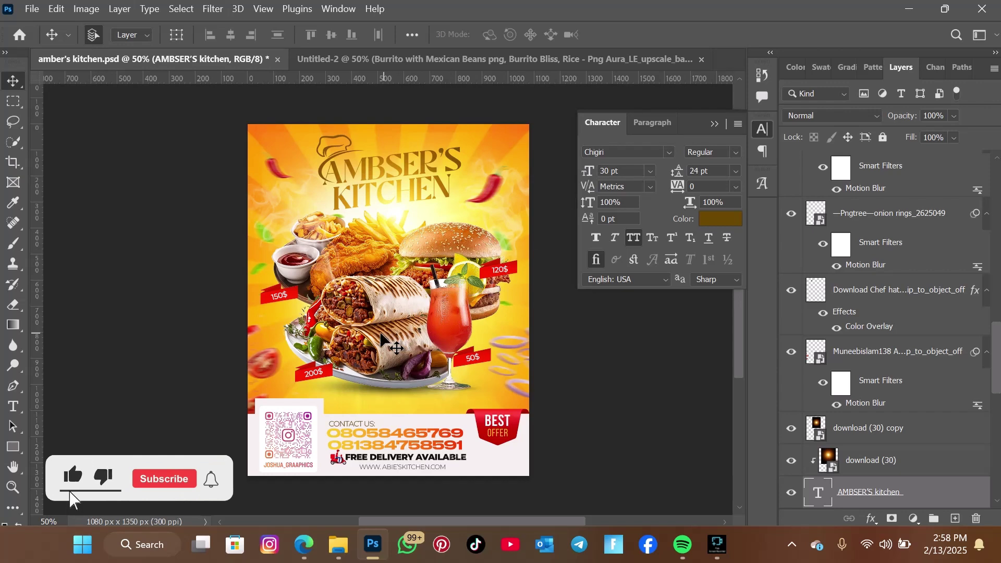
pyautogui.click(565, 59)
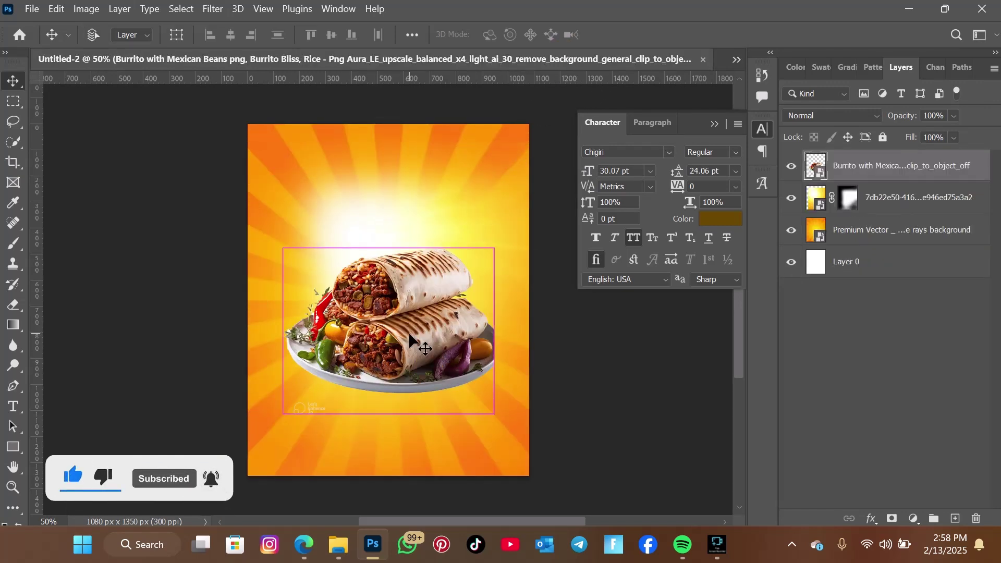
pyautogui.hotkey('ctrl', 't')
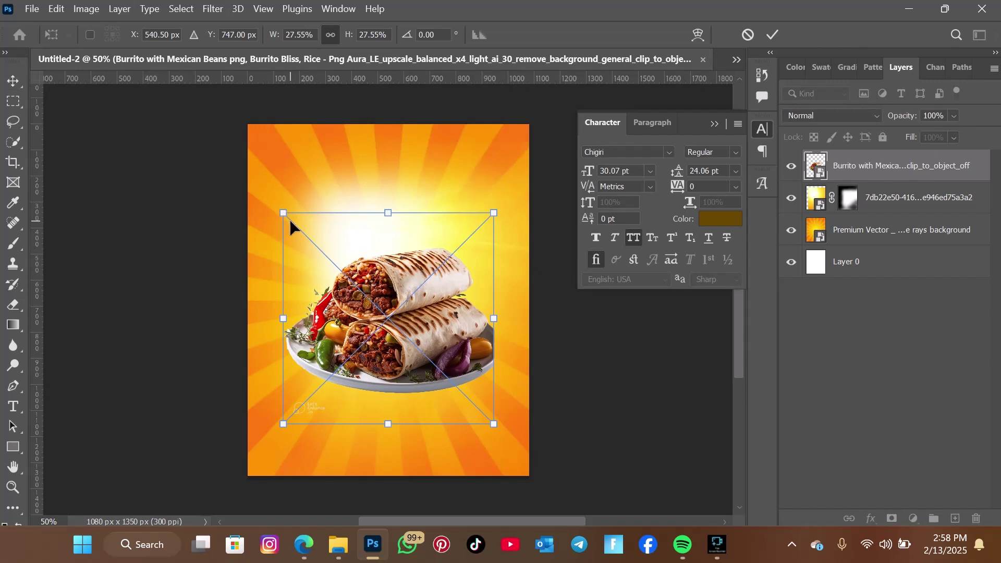
pyautogui.moveTo(283, 214); pyautogui.dragTo(287, 180)
pyautogui.moveTo(396, 317); pyautogui.dragTo(374, 311)
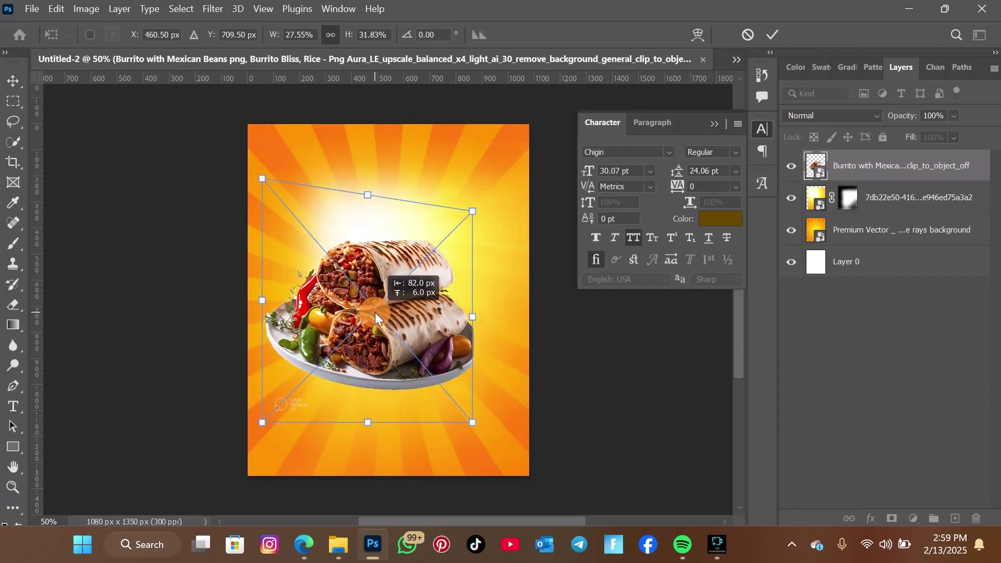
pyautogui.click(748, 32)
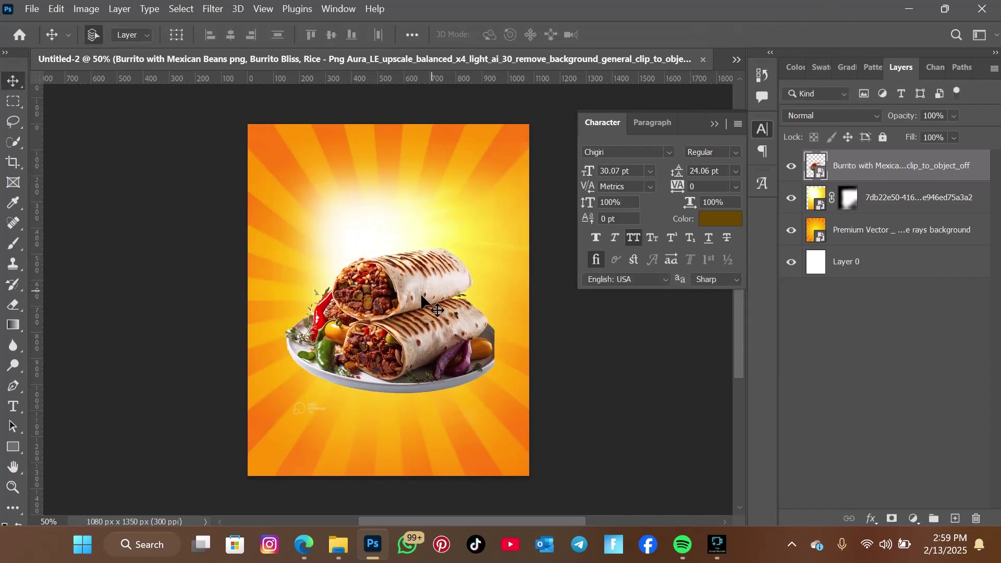
# Try a perspective transform on the burrito image that enlarges its left side
pyautogui.hotkey('ctrl', 't')
pyautogui.rightClick(365, 276)
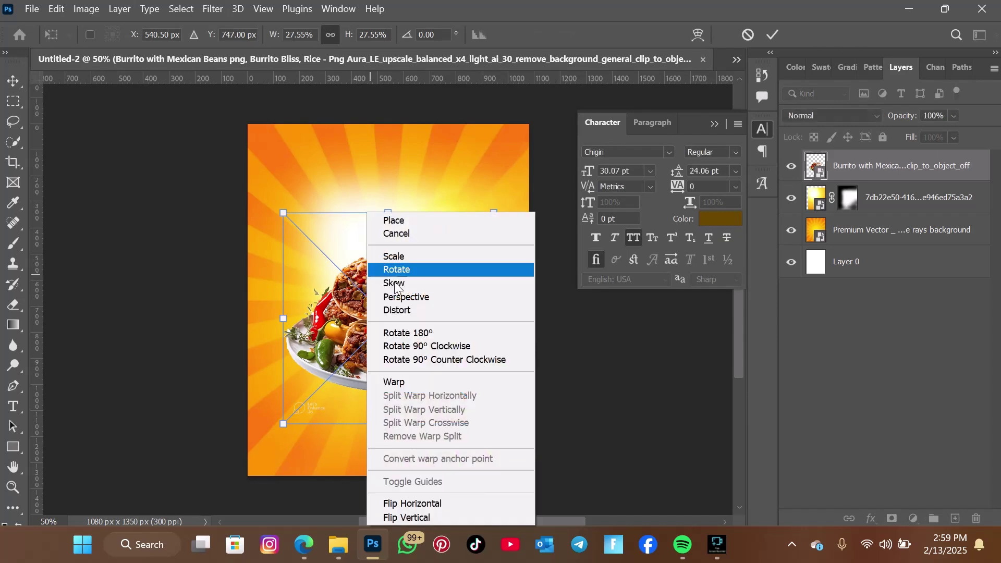
pyautogui.click(401, 296)
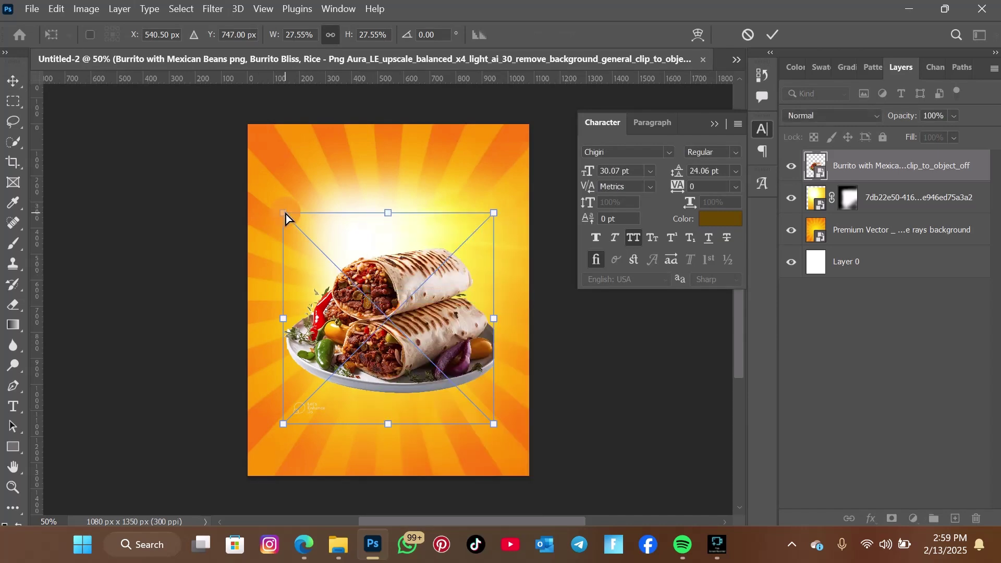
pyautogui.moveTo(285, 213); pyautogui.dragTo(287, 202)
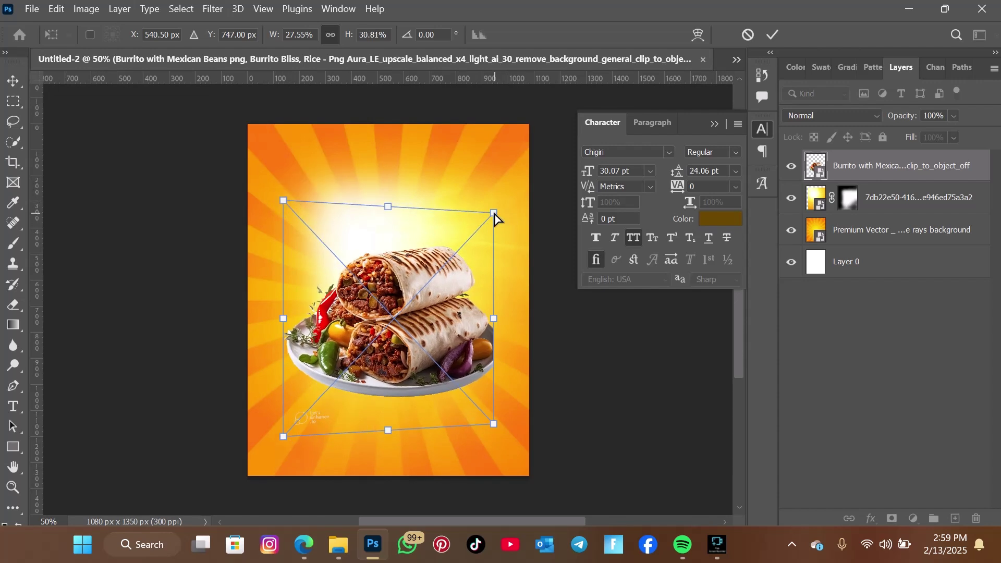
pyautogui.moveTo(494, 213); pyautogui.dragTo(490, 213)
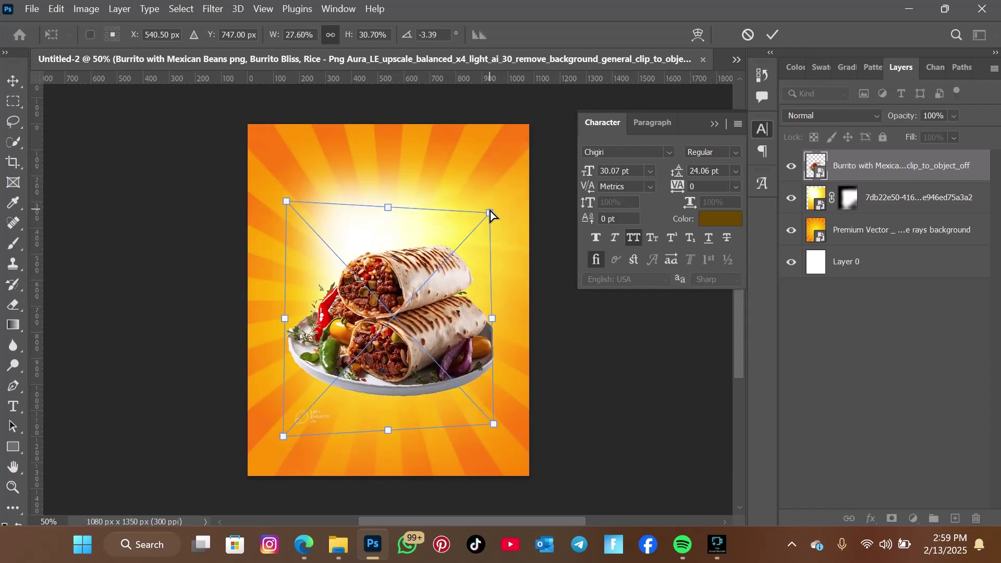
pyautogui.click(772, 35)
pyautogui.press('ctrl')
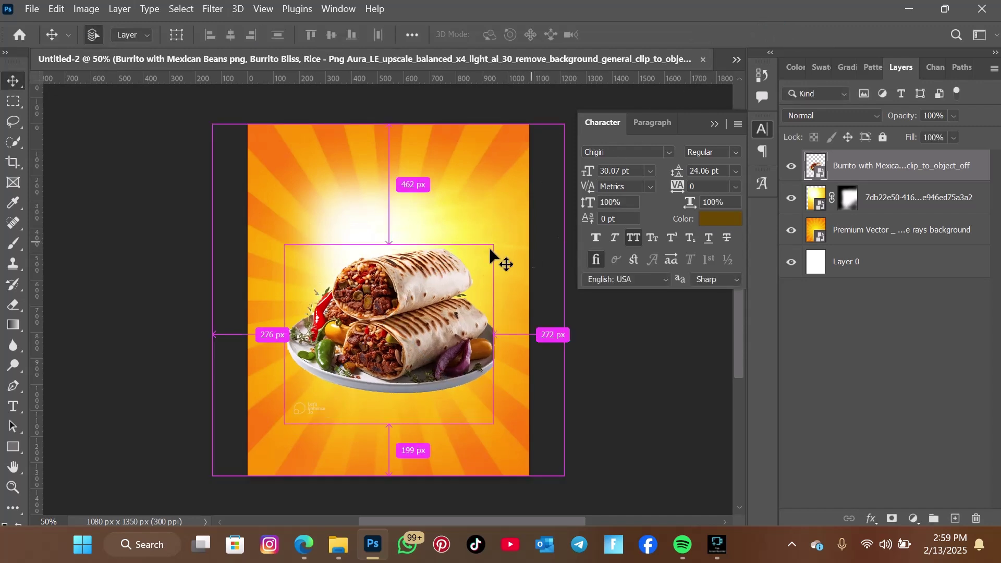
# Distort the burrito image by pulling only its upper-left corner upward, giving a height scale of 30.33%
pyautogui.hotkey('ctrl', 't')
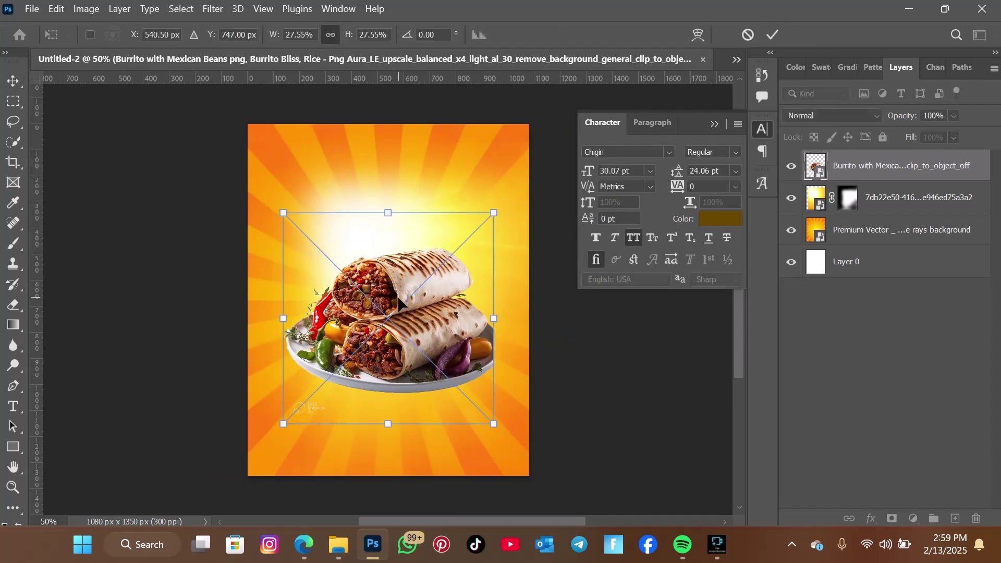
pyautogui.moveTo(285, 210); pyautogui.dragTo(284, 191)
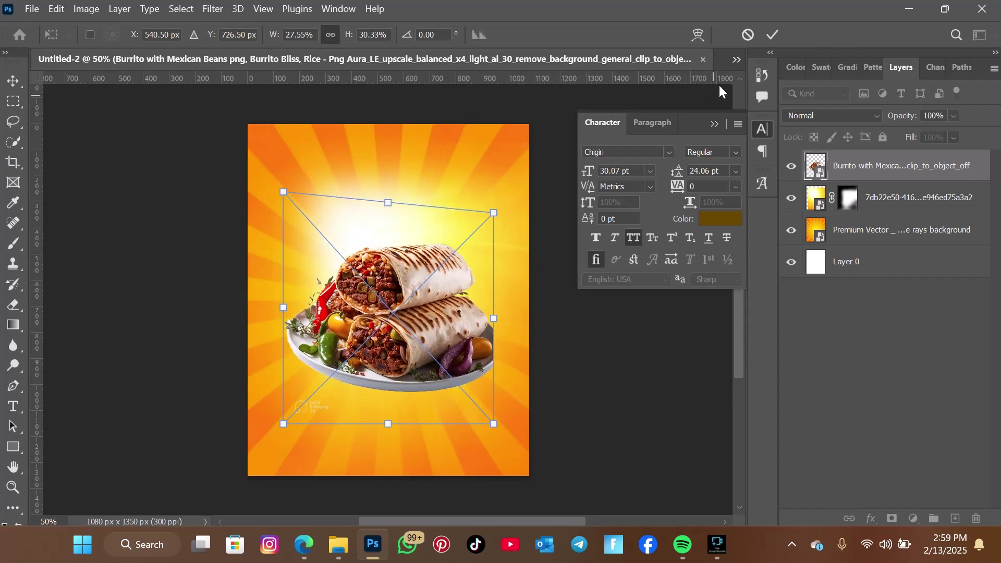
pyautogui.click(768, 37)
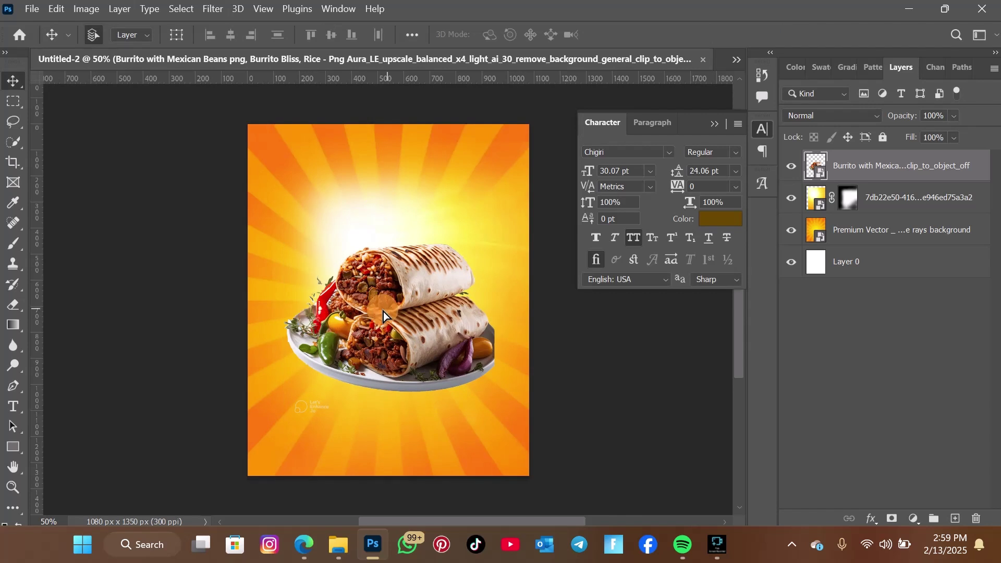
# Scale the burrito image down to about 23% width and position it slightly left of the canvas centre
pyautogui.hotkey('ctrl', 't')
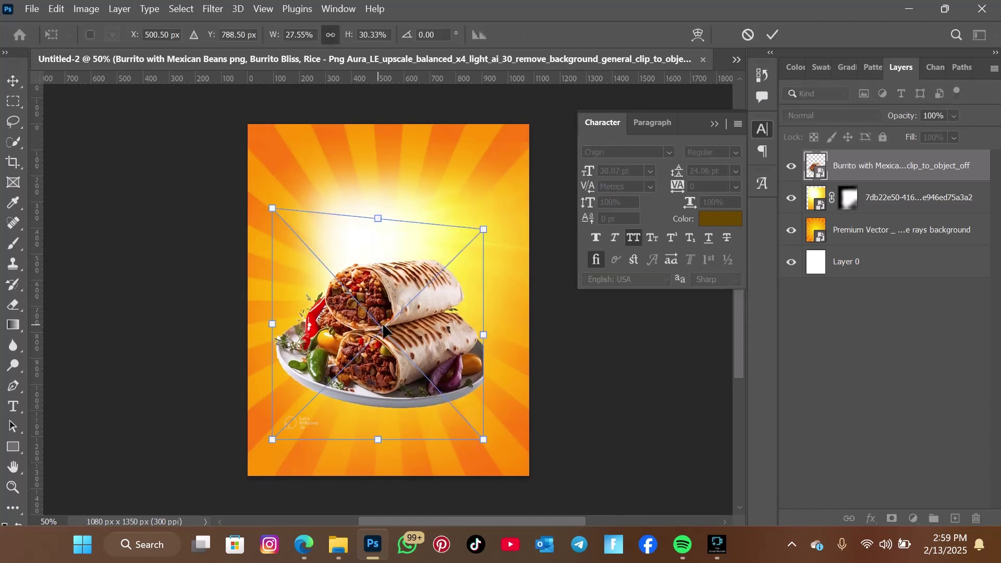
pyautogui.moveTo(267, 207); pyautogui.dragTo(315, 241)
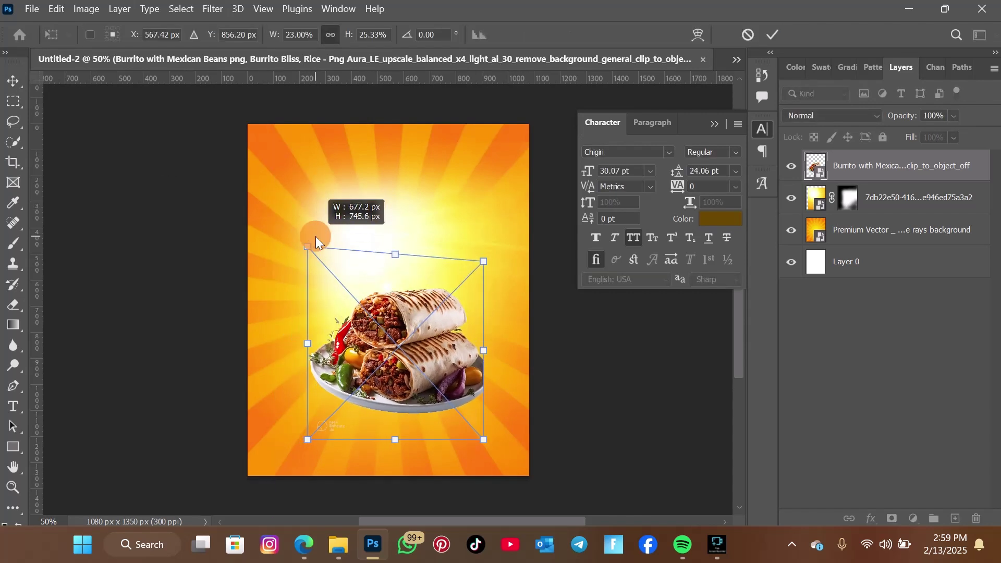
pyautogui.moveTo(385, 289); pyautogui.dragTo(363, 264)
pyautogui.click(773, 32)
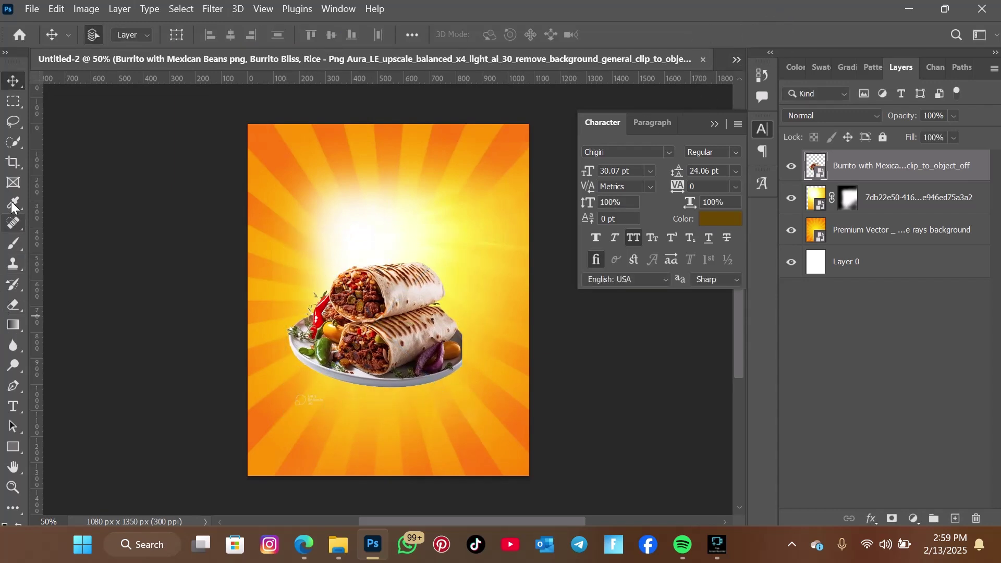
# Rasterize the burrito layer to erase the watermark below its plate with a 32 px eraser, and nudge the burrito up and left
pyautogui.click(13, 308)
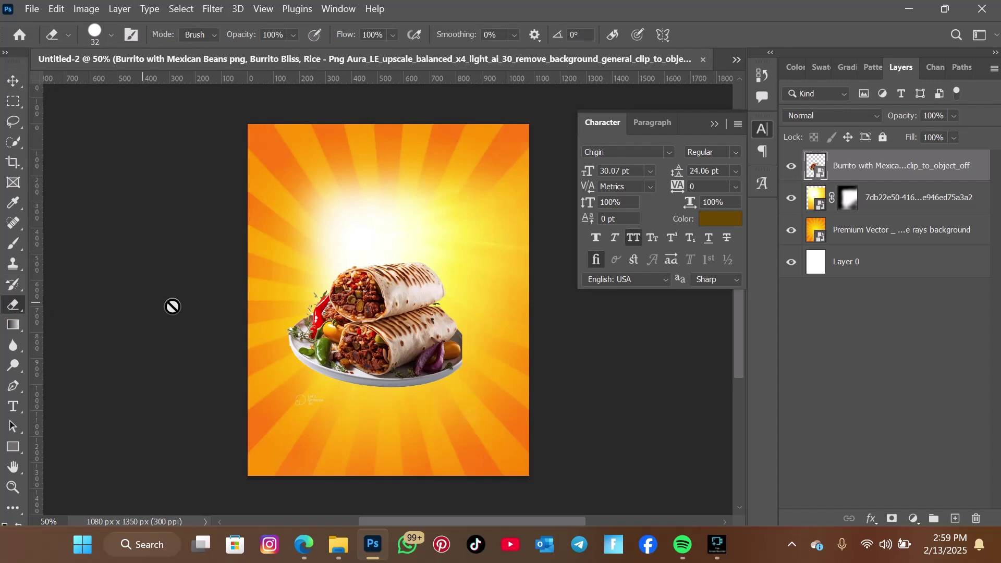
pyautogui.click(291, 377)
pyautogui.click(473, 230)
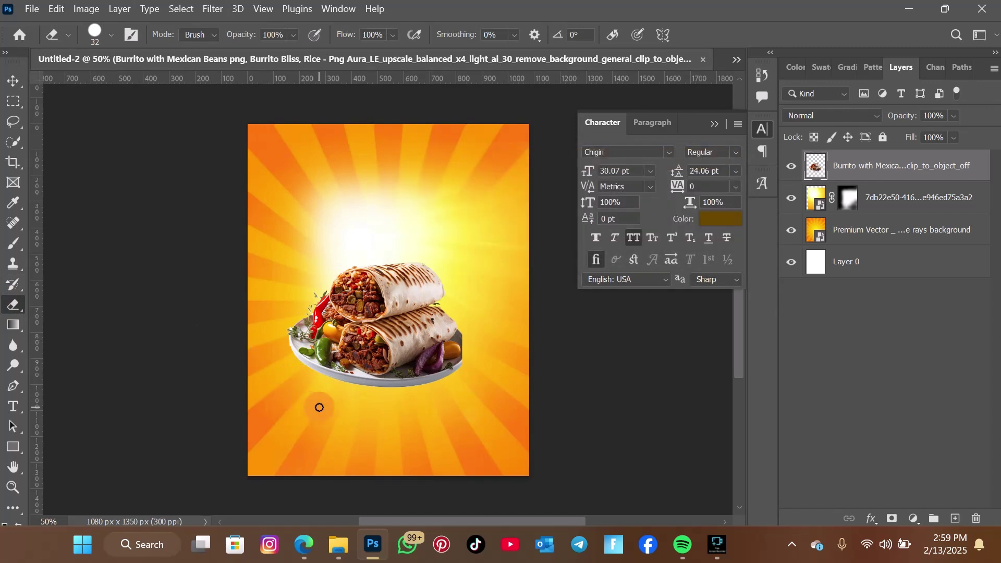
pyautogui.click(12, 85)
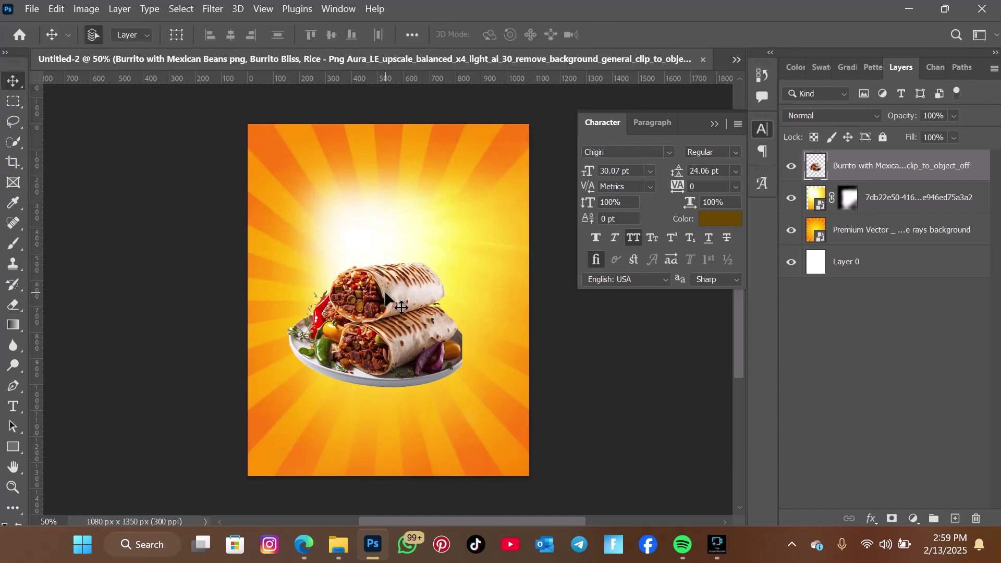
pyautogui.moveTo(386, 296)
pyautogui.mouseDown()
pyautogui.moveTo(380, 305)
pyautogui.moveTo(377, 285)
pyautogui.mouseUp()
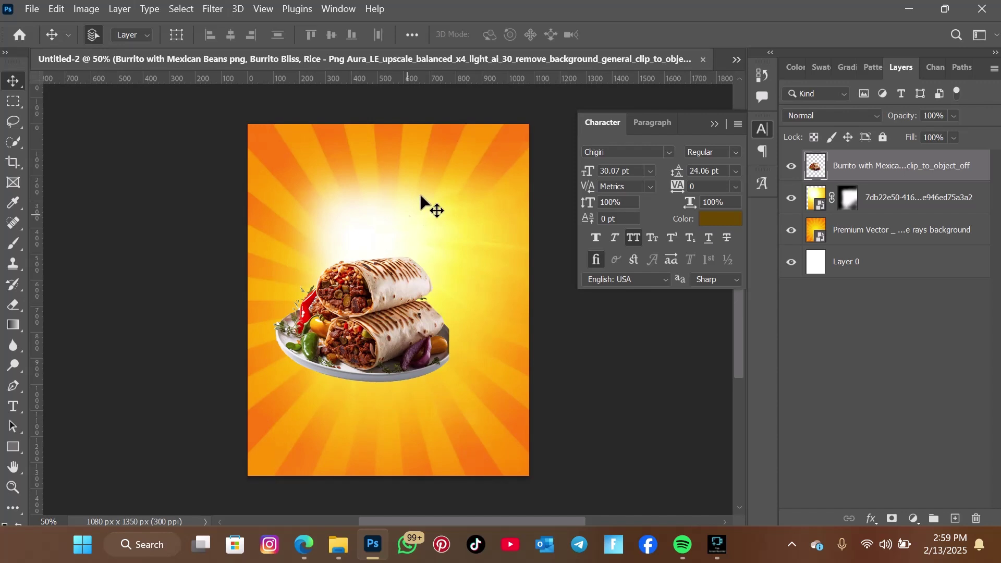
# Place the fried chicken with french fries image in Untitled-2, scaled down to overlap the burritos from the upper left as in amber's kitchen.psd
pyautogui.click(737, 60)
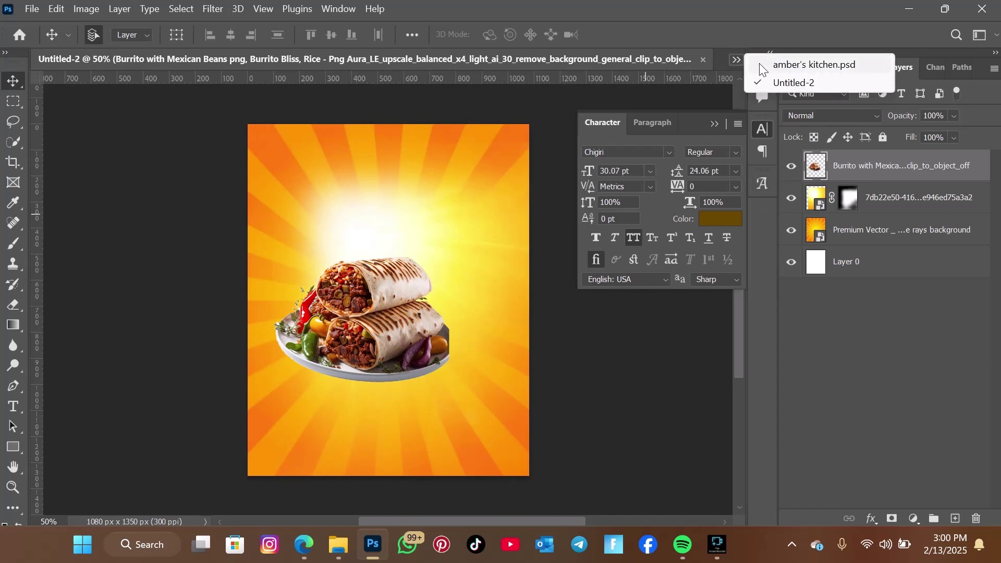
pyautogui.click(761, 65)
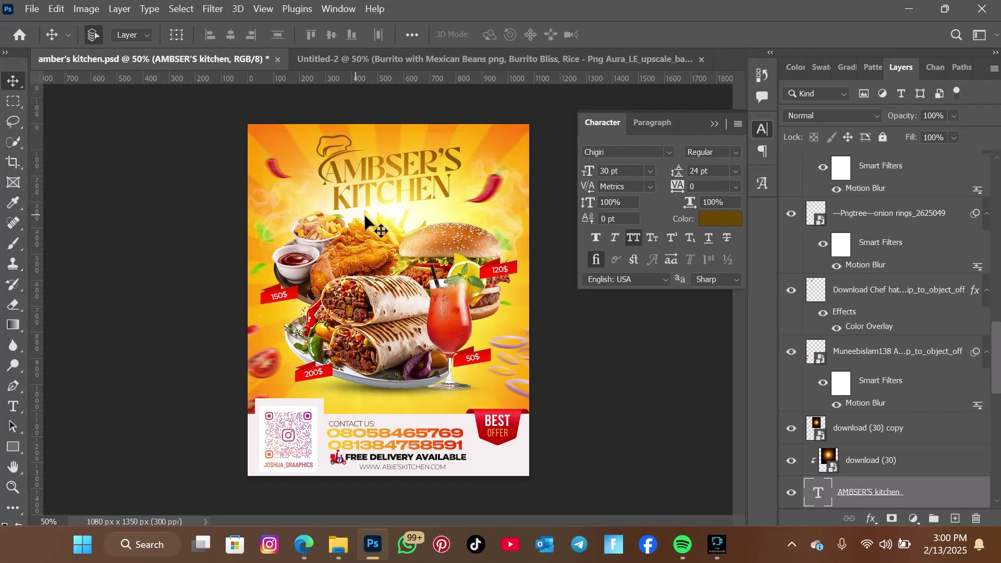
pyautogui.click(562, 59)
pyautogui.click(339, 544)
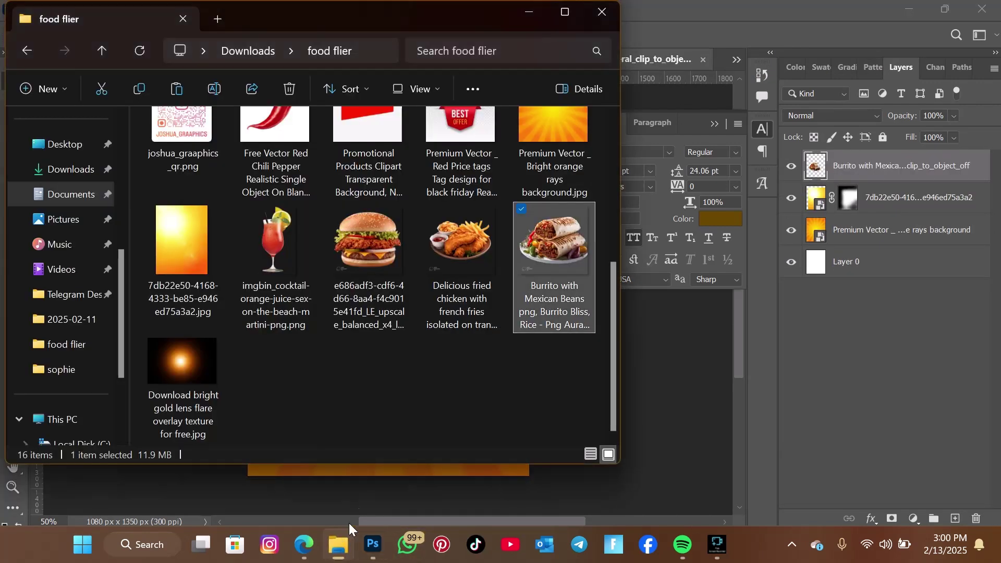
pyautogui.moveTo(457, 255); pyautogui.dragTo(649, 359)
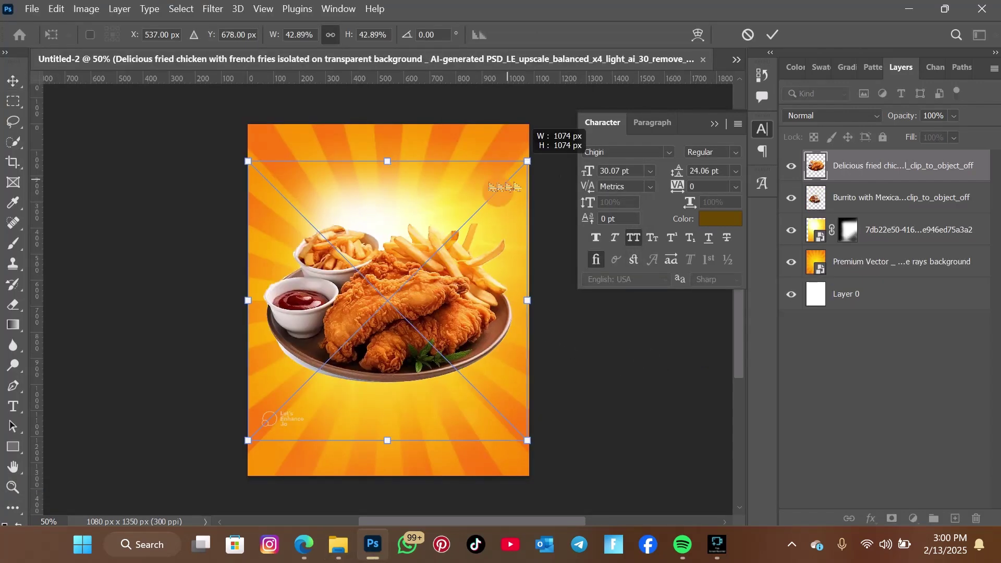
pyautogui.moveTo(514, 161); pyautogui.dragTo(415, 297)
pyautogui.moveTo(366, 343); pyautogui.dragTo(365, 238)
pyautogui.click(772, 34)
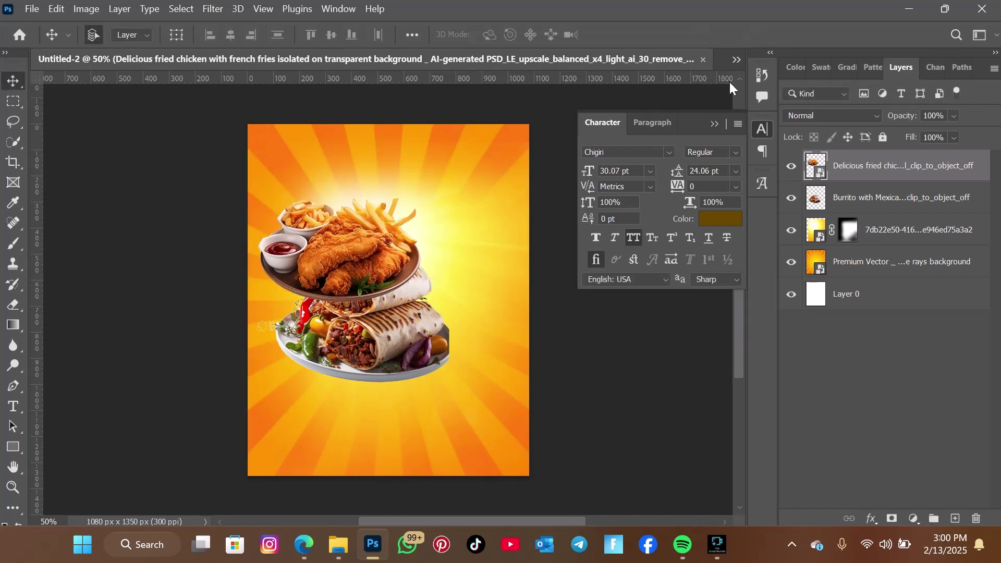
# Shift the burrito slightly down and right, and reorder the fried chicken layer beneath the burrito layer
pyautogui.moveTo(375, 339); pyautogui.dragTo(390, 348)
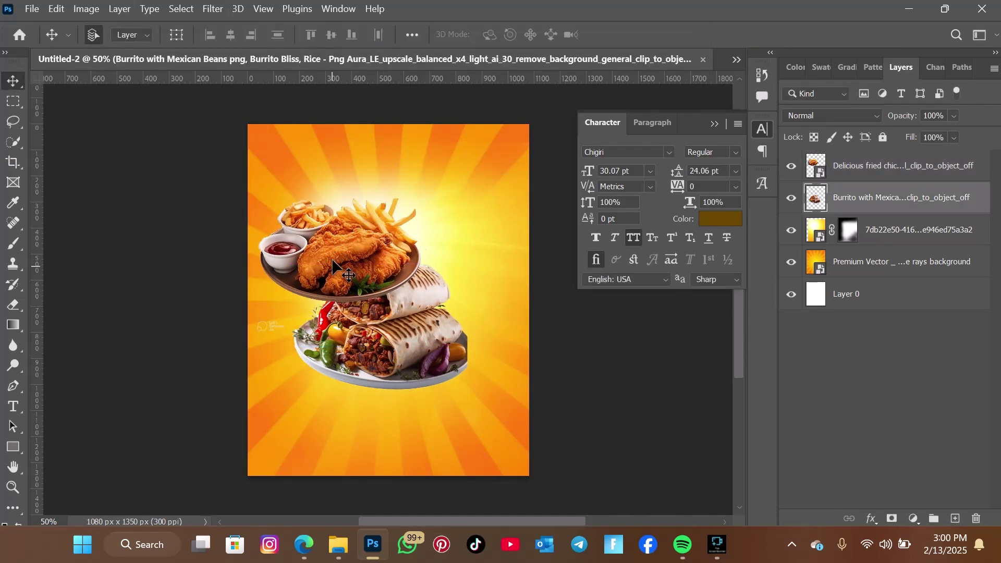
pyautogui.moveTo(895, 167); pyautogui.dragTo(820, 216)
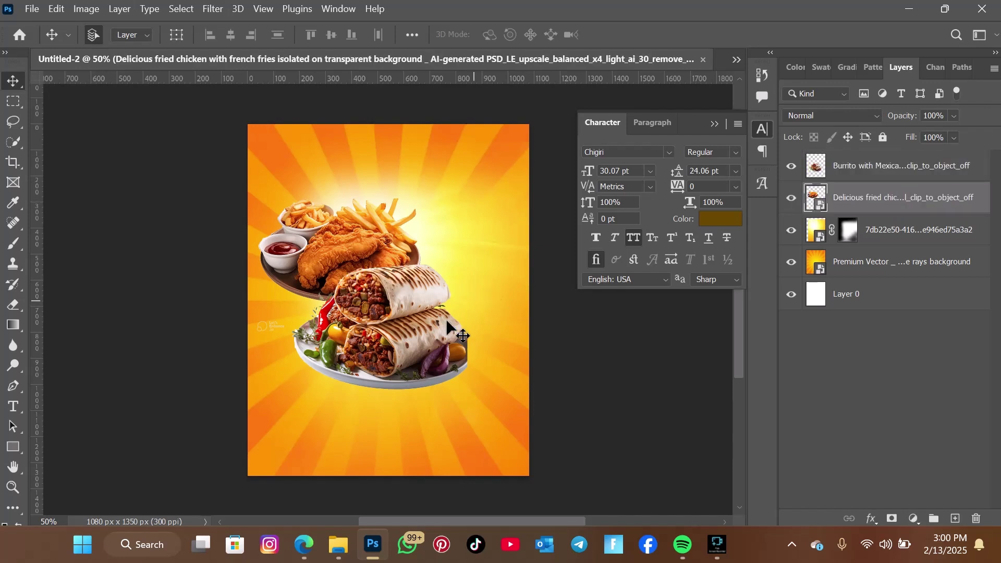
# Compare with amber's kitchen.psd, then fine-tune the overlap in Untitled-2, shifting the fried chicken slightly right and the burrito slightly down and left
pyautogui.moveTo(447, 329); pyautogui.dragTo(447, 329)
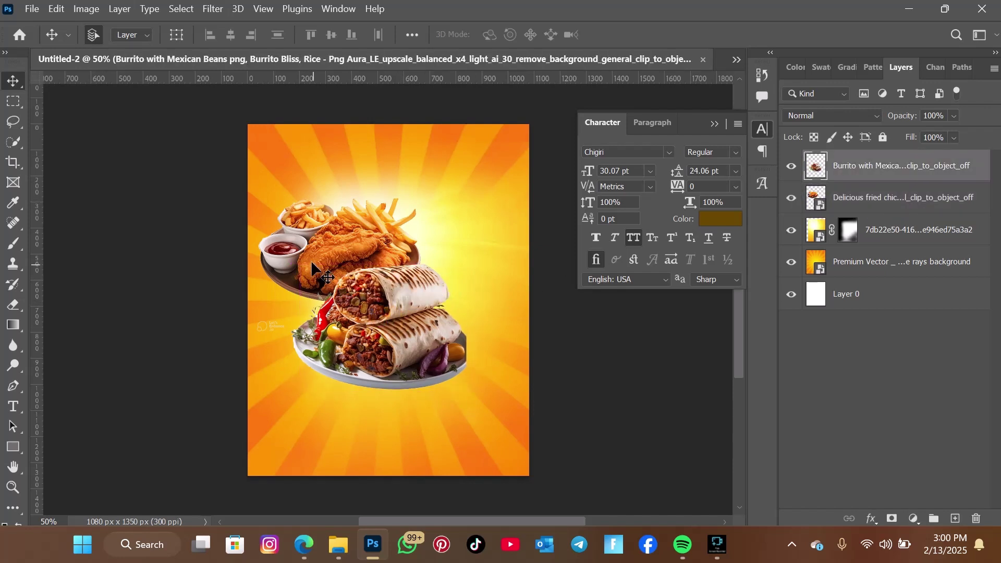
pyautogui.moveTo(311, 264); pyautogui.dragTo(314, 276)
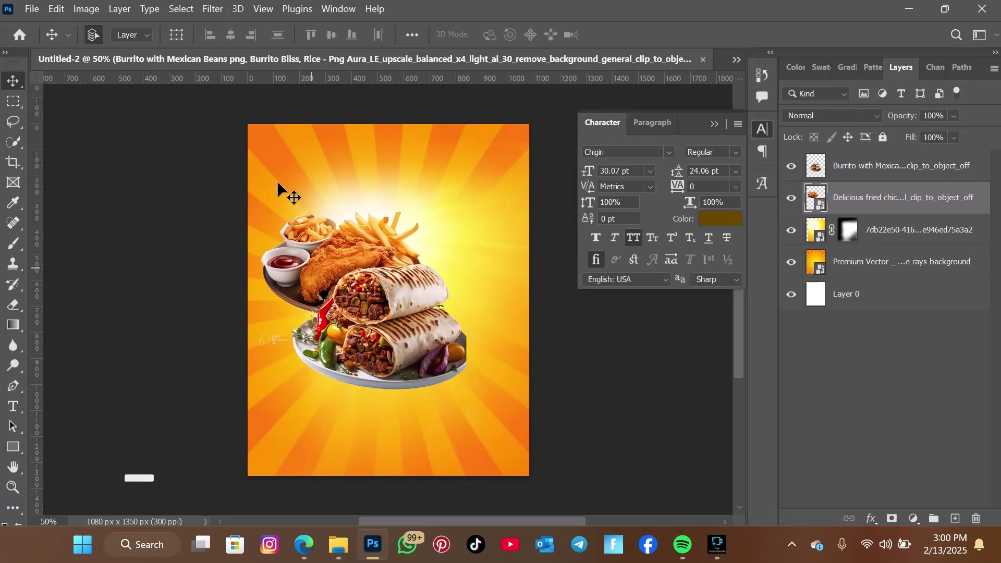
pyautogui.click(736, 59)
pyautogui.click(764, 58)
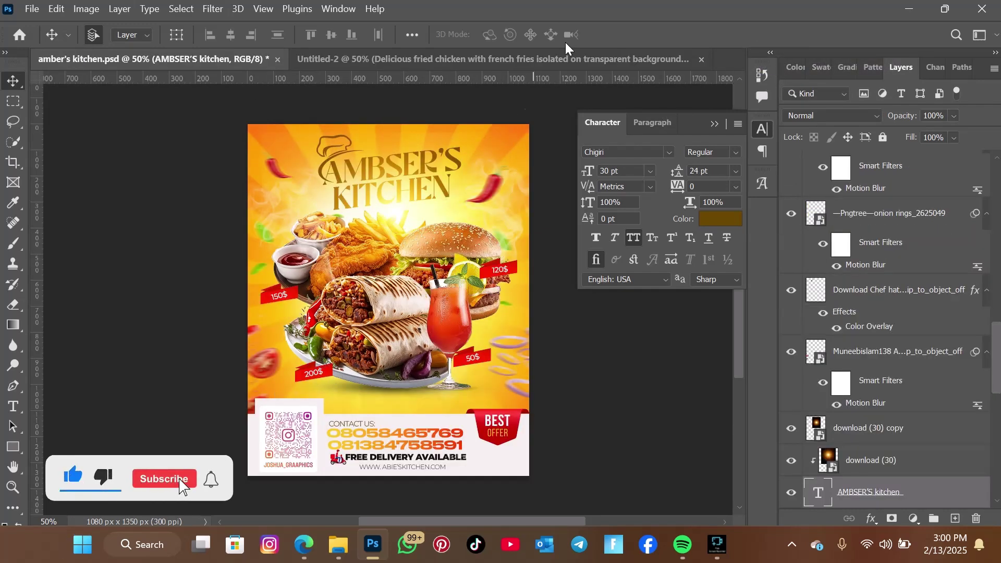
pyautogui.click(564, 52)
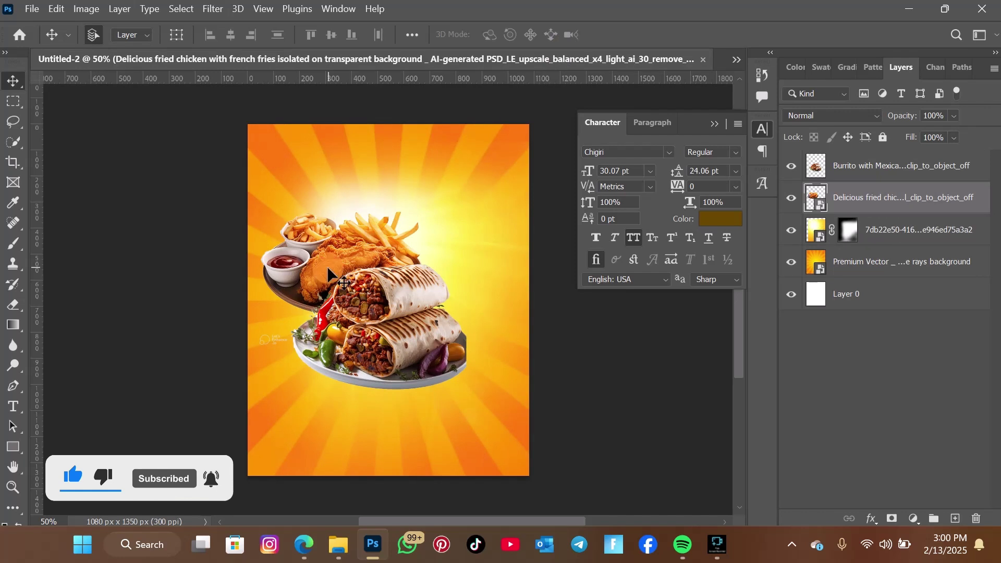
pyautogui.moveTo(327, 265); pyautogui.dragTo(334, 259)
pyautogui.moveTo(357, 306); pyautogui.dragTo(362, 309)
pyautogui.moveTo(338, 245); pyautogui.dragTo(332, 255)
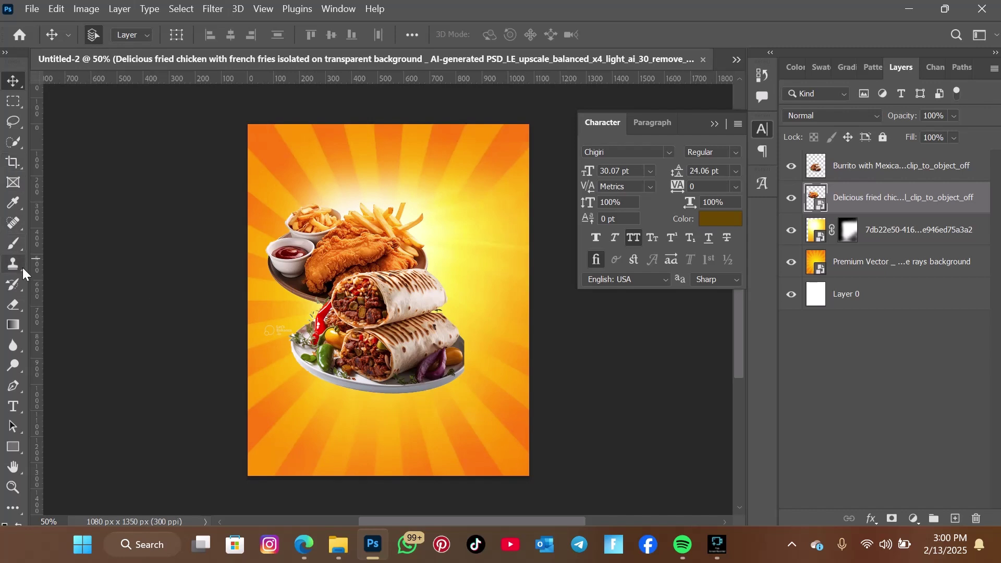
# Rasterize the fried chicken layer and erase the watermark below its plate with a 32 px eraser
pyautogui.click(17, 307)
pyautogui.click(311, 308)
pyautogui.click(471, 229)
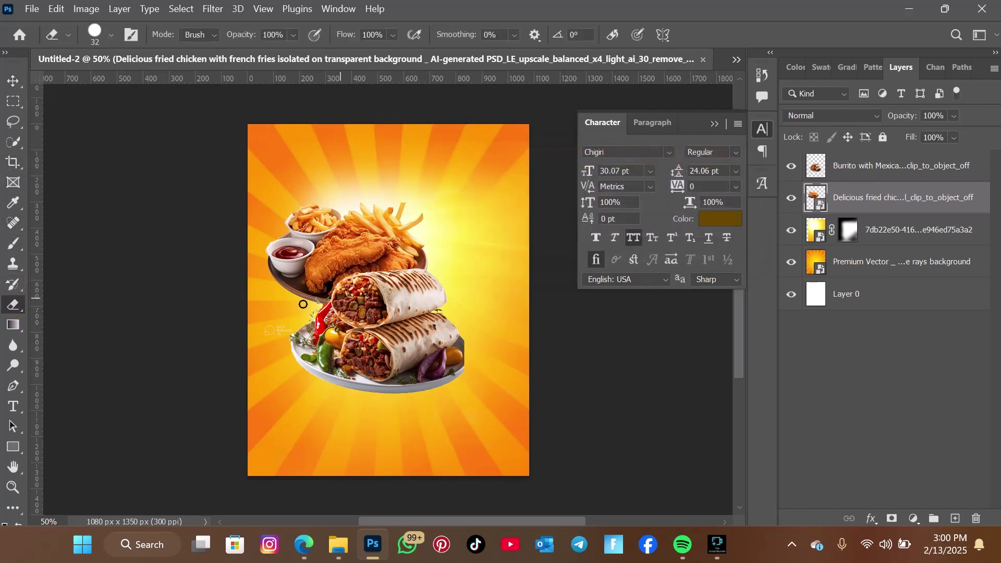
pyautogui.moveTo(290, 332)
pyautogui.mouseDown()
pyautogui.moveTo(284, 310)
pyautogui.moveTo(277, 324)
pyautogui.moveTo(270, 310)
pyautogui.moveTo(221, 309)
pyautogui.mouseUp()
pyautogui.click(13, 81)
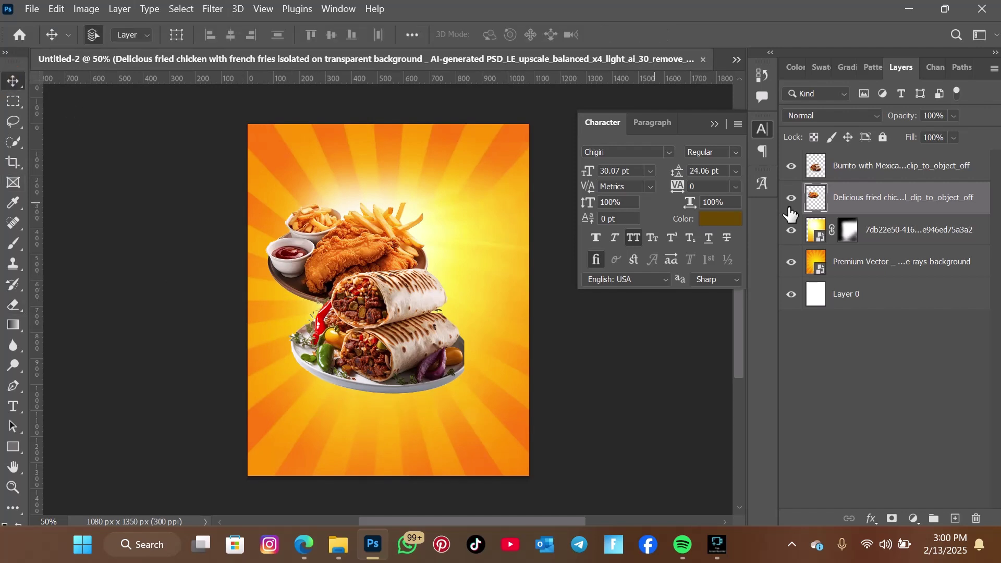
# Place the burger image beneath the fried chicken layer at about 16% scale, to the right of the burritos, and nudge the burrito up and left
pyautogui.click(881, 233)
pyautogui.click(338, 544)
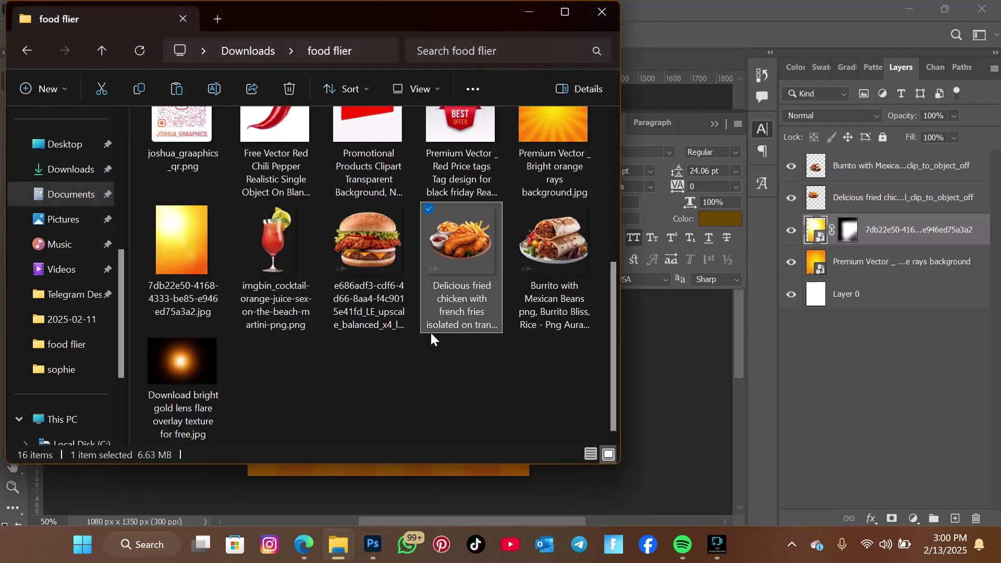
pyautogui.moveTo(347, 261); pyautogui.dragTo(668, 364)
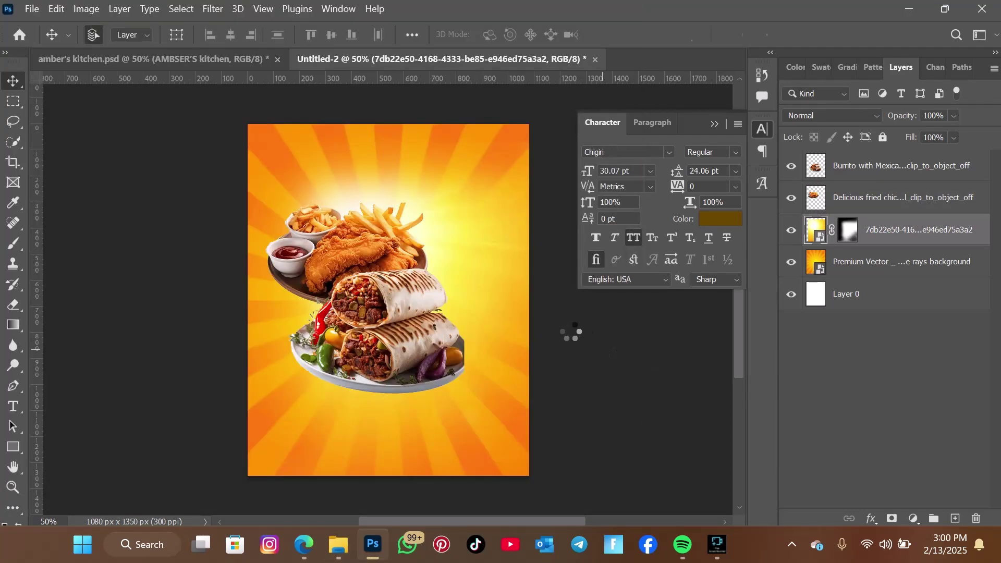
pyautogui.moveTo(523, 302); pyautogui.dragTo(373, 319)
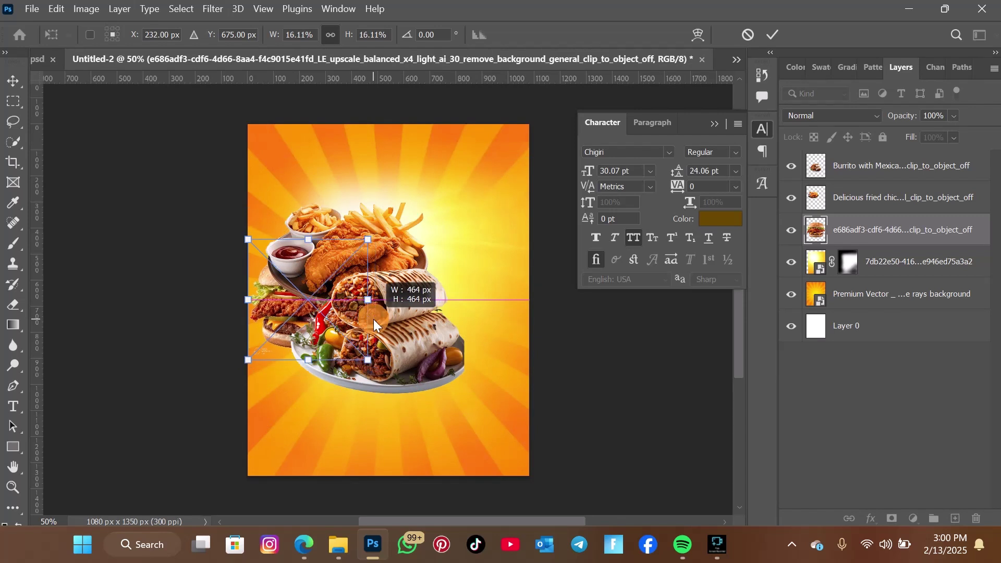
pyautogui.moveTo(338, 284); pyautogui.dragTo(446, 268)
pyautogui.click(772, 36)
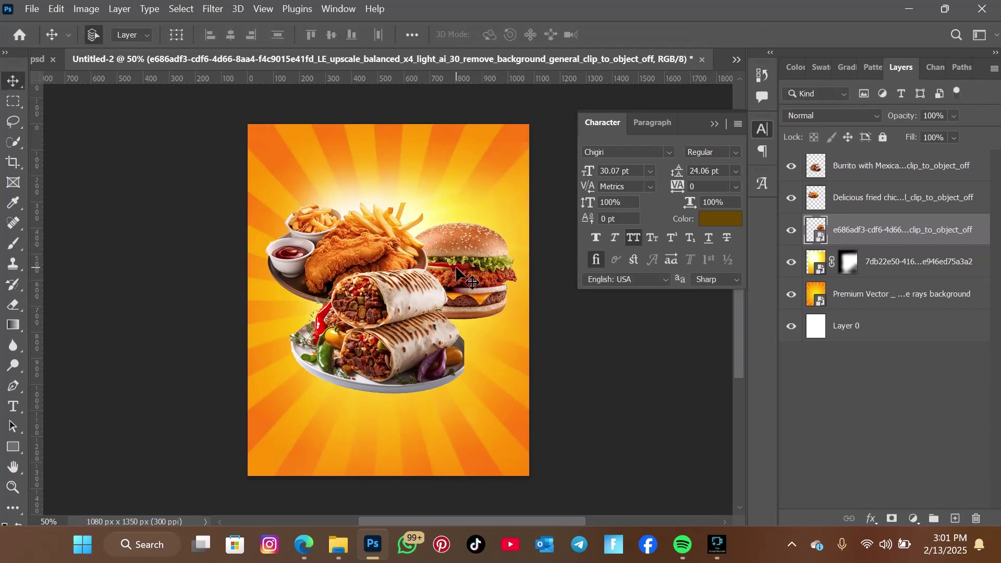
pyautogui.moveTo(373, 323); pyautogui.dragTo(393, 332)
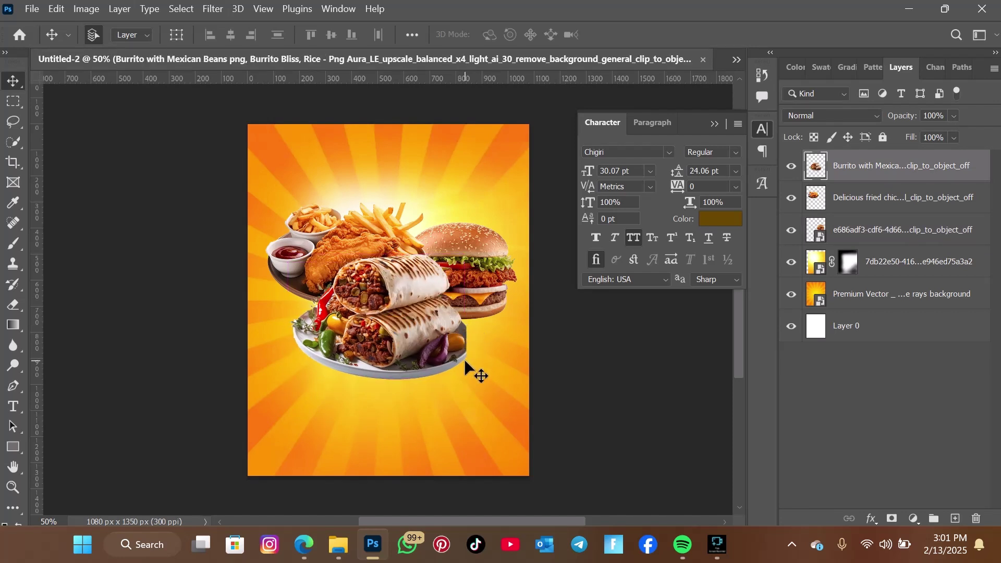
pyautogui.moveTo(409, 312); pyautogui.dragTo(409, 315)
# Place the orange juice cocktail image above the burrito layer, scaled to 5.32% and overlapping the burger on the right
pyautogui.click(338, 545)
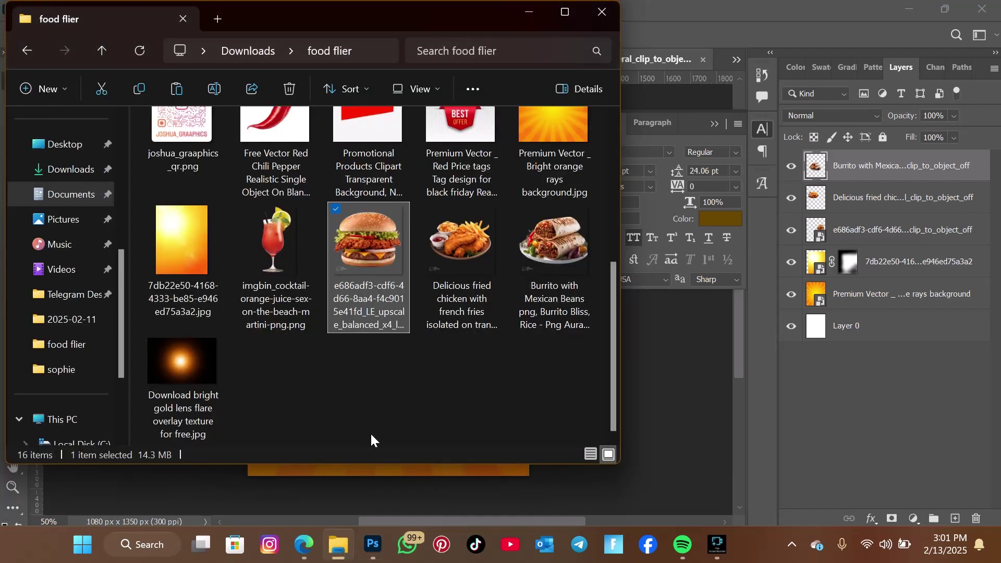
pyautogui.moveTo(270, 260); pyautogui.dragTo(649, 352)
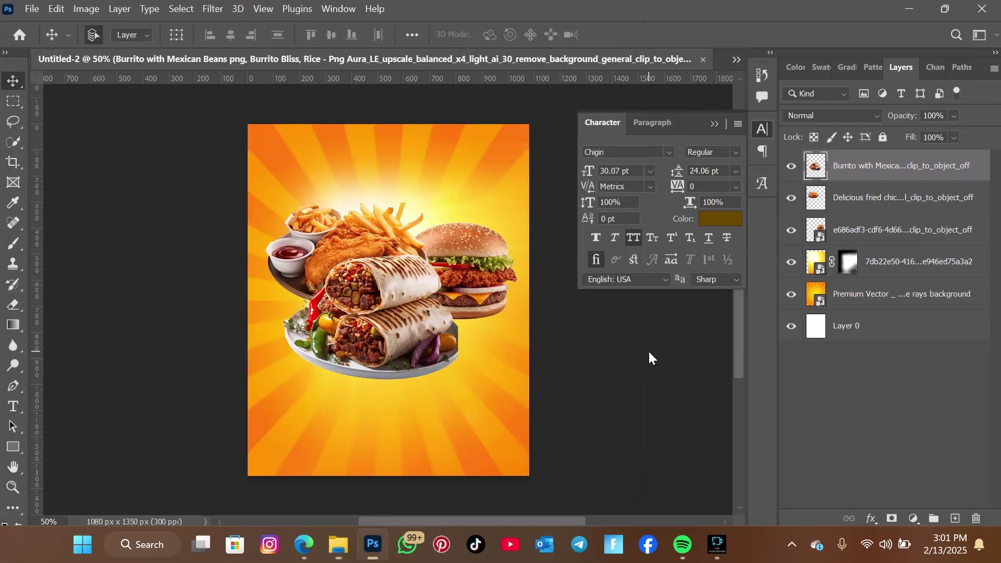
pyautogui.moveTo(521, 301); pyautogui.dragTo(443, 317)
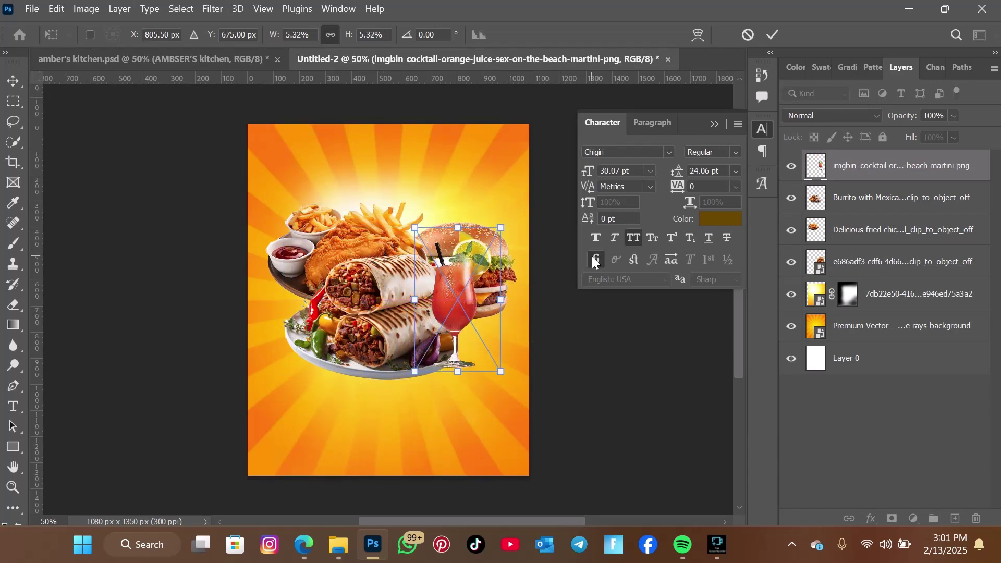
# Nudge the cocktail image right and down to X 817.50 px, Y 709.00 px
pyautogui.press('Right')
pyautogui.press('Right')
pyautogui.press('Right')
pyautogui.press('Right')
pyautogui.press('Right')
pyautogui.press('Right')
pyautogui.press('Right')
pyautogui.press('Right')
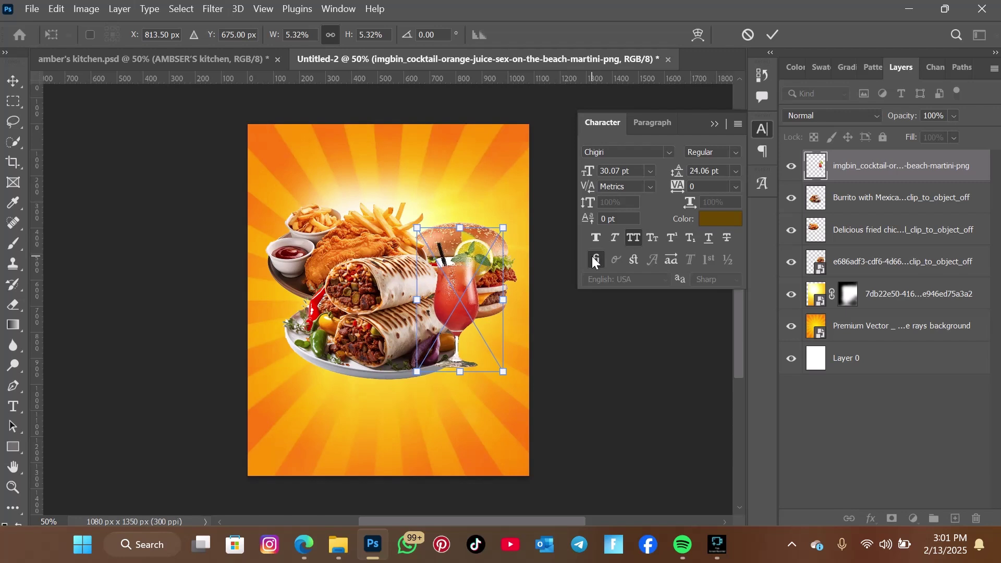
pyautogui.press('Right')
pyautogui.press('Right')
pyautogui.press('Down')
pyautogui.press('Down')
pyautogui.press('Down')
pyautogui.press('Down')
pyautogui.press('Down')
pyautogui.press('Down')
pyautogui.press('Down')
pyautogui.press('Down')
pyautogui.press('Down')
pyautogui.press('Down')
pyautogui.press('Down')
pyautogui.press('Down')
pyautogui.press('Down')
pyautogui.press('Down')
pyautogui.press('Down')
pyautogui.press('Down')
pyautogui.press('Down')
pyautogui.press('Down')
pyautogui.press('Down')
pyautogui.press('Down')
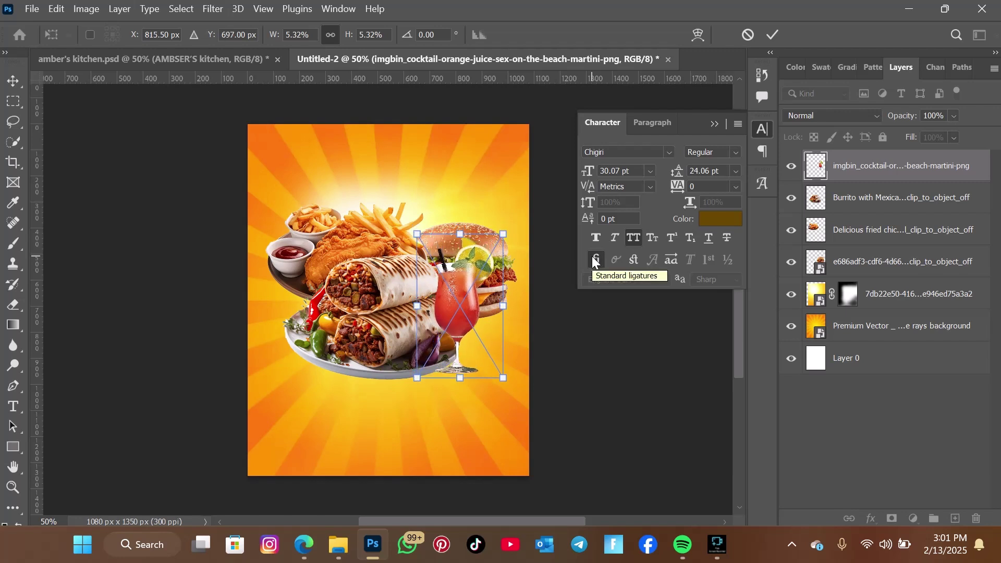
pyautogui.press('Right')
pyautogui.press('Right')
pyautogui.press('Down')
pyautogui.press('Down')
pyautogui.press('Down')
pyautogui.press('Down')
pyautogui.press('Down')
pyautogui.press('Down')
pyautogui.press('Down')
pyautogui.press('Down')
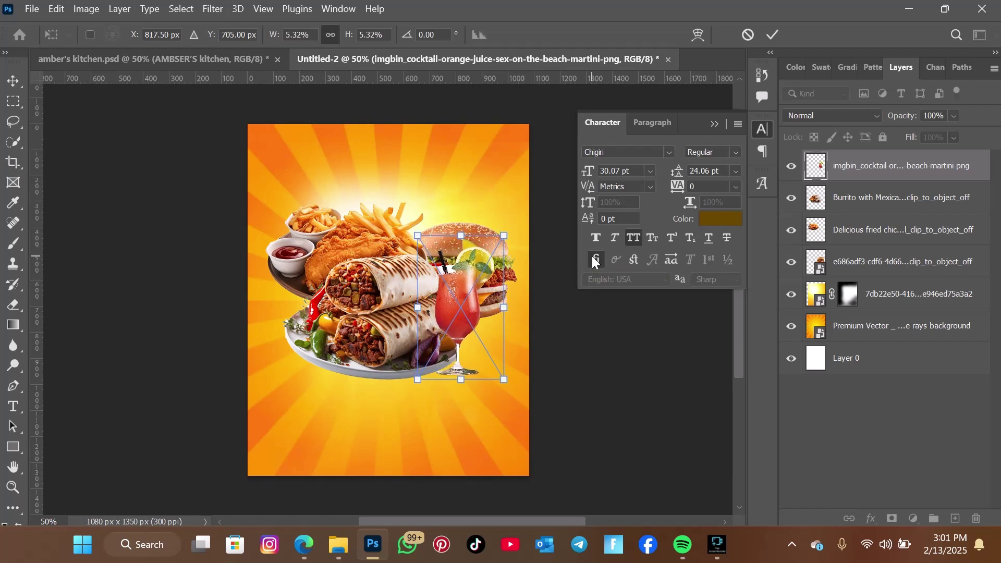
pyautogui.press('Down')
pyautogui.press('Down')
pyautogui.press('Down')
pyautogui.press('Down')
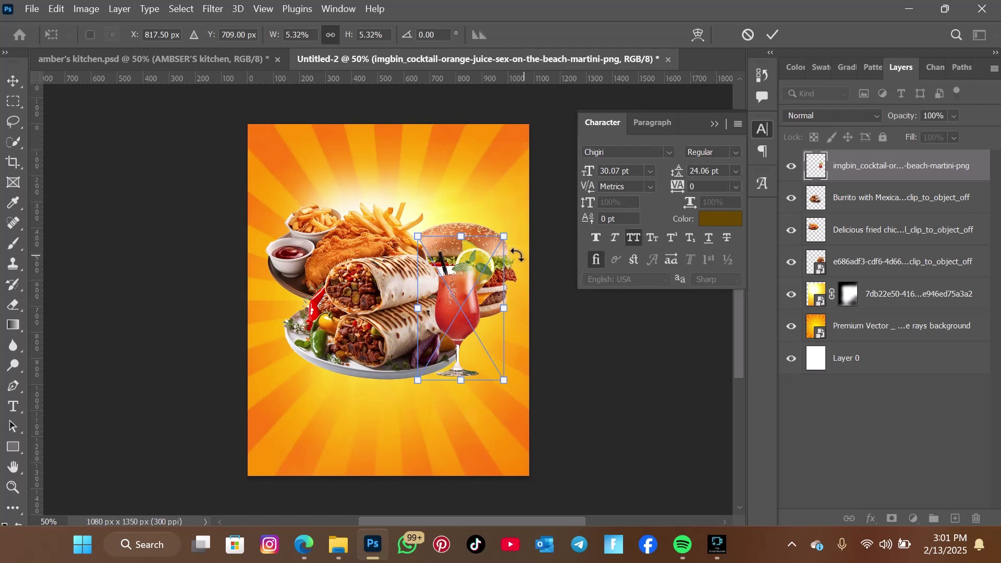
# Scale the cocktail down to 4.83%, nudge it to X 812.15 px, Y 730.59 px, and apply the transform
pyautogui.moveTo(503, 236); pyautogui.dragTo(496, 251)
pyautogui.press('Right')
pyautogui.press('Right')
pyautogui.press('Right')
pyautogui.press('Right')
pyautogui.press('Right')
pyautogui.press('Right')
pyautogui.press('Right')
pyautogui.press('Right')
pyautogui.press('Right')
pyautogui.press('Right')
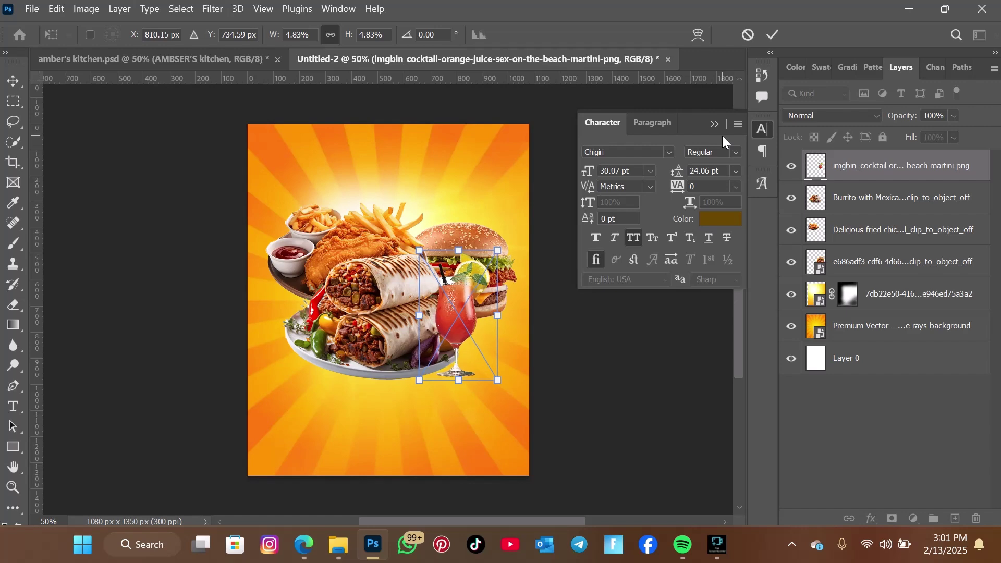
pyautogui.press('Up')
pyautogui.press('Up')
pyautogui.press('Up')
pyautogui.press('Up')
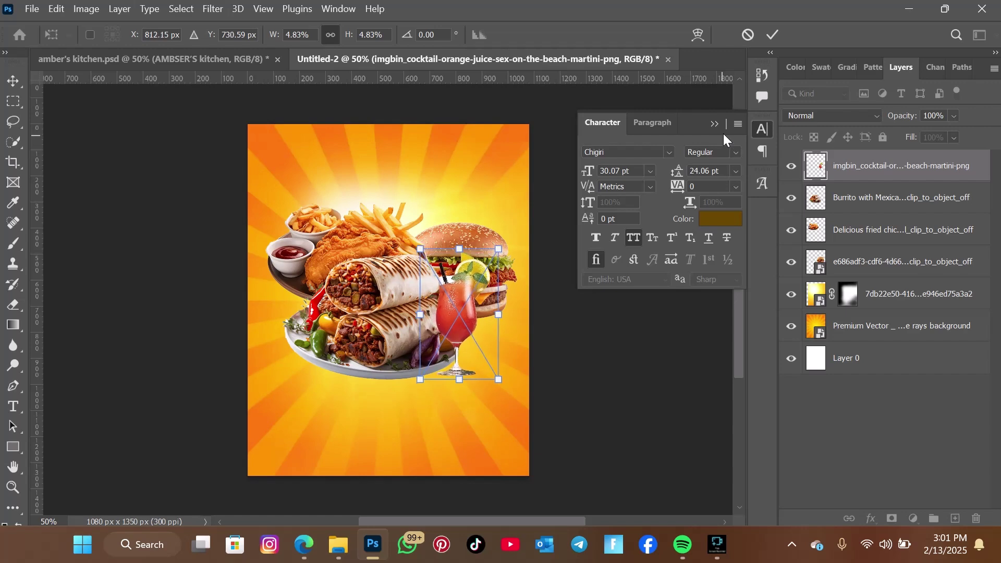
pyautogui.click(770, 32)
# Compare the layout with amber's kitchen.psd and raise the burger slightly in Untitled-2
pyautogui.click(212, 58)
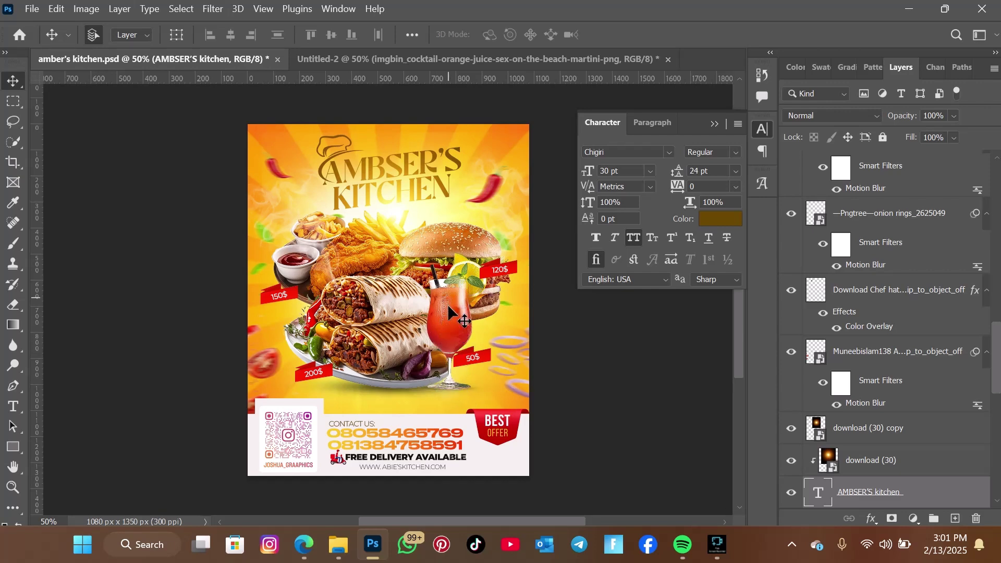
pyautogui.click(539, 67)
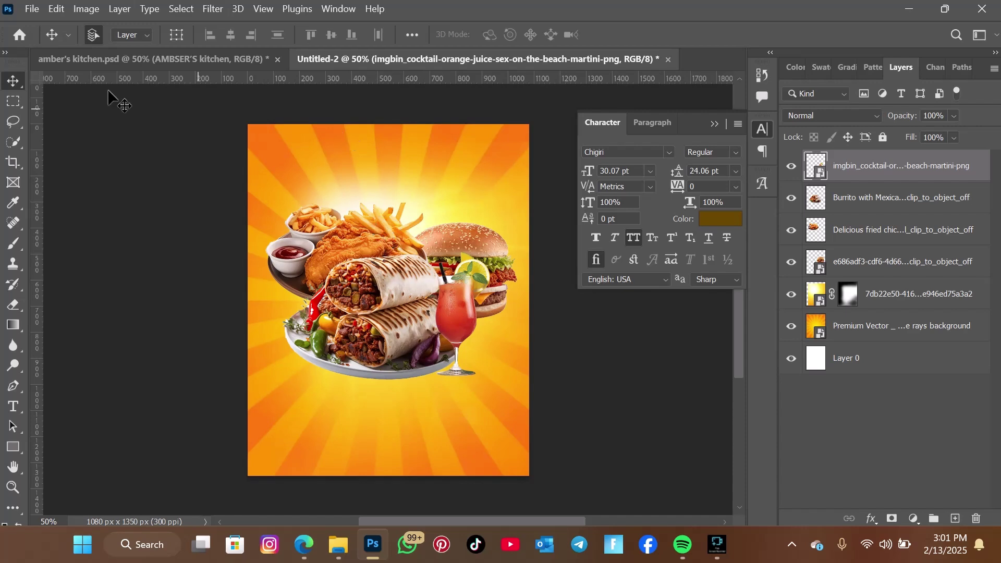
pyautogui.click(118, 59)
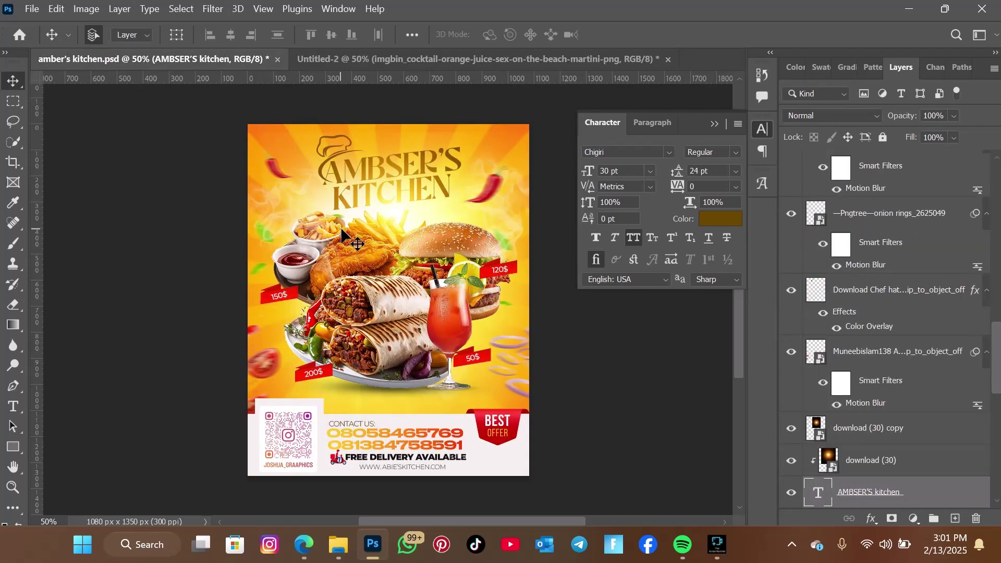
pyautogui.click(504, 58)
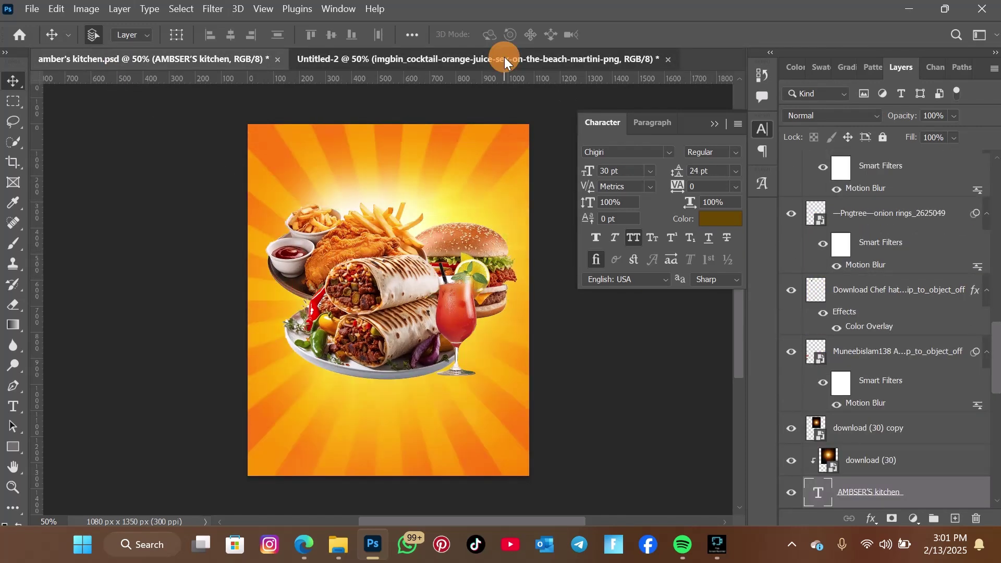
pyautogui.moveTo(465, 241); pyautogui.dragTo(464, 231)
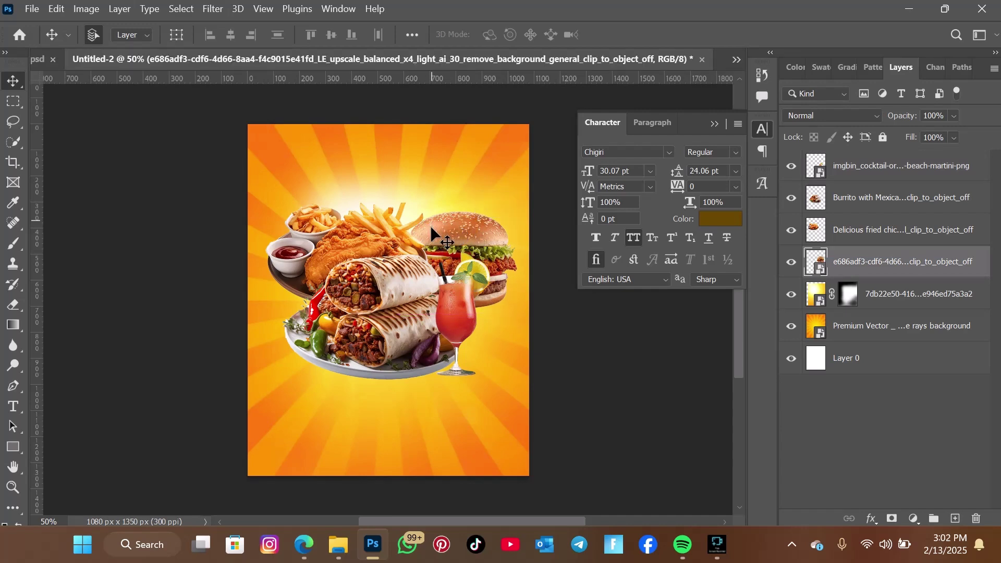
# Check amber's kitchen.psd again and shift the burrito slightly right in Untitled-2
pyautogui.click(41, 67)
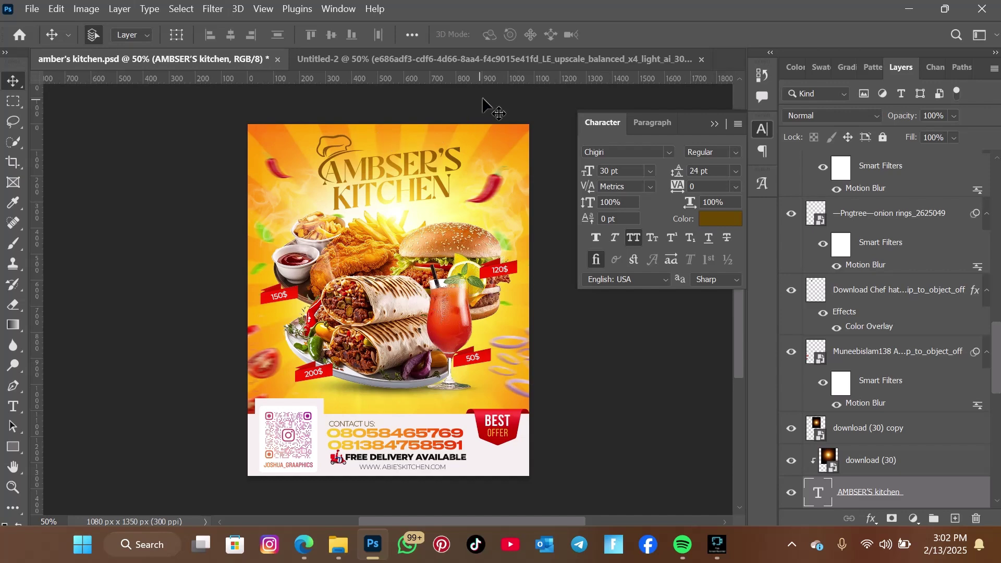
pyautogui.click(521, 59)
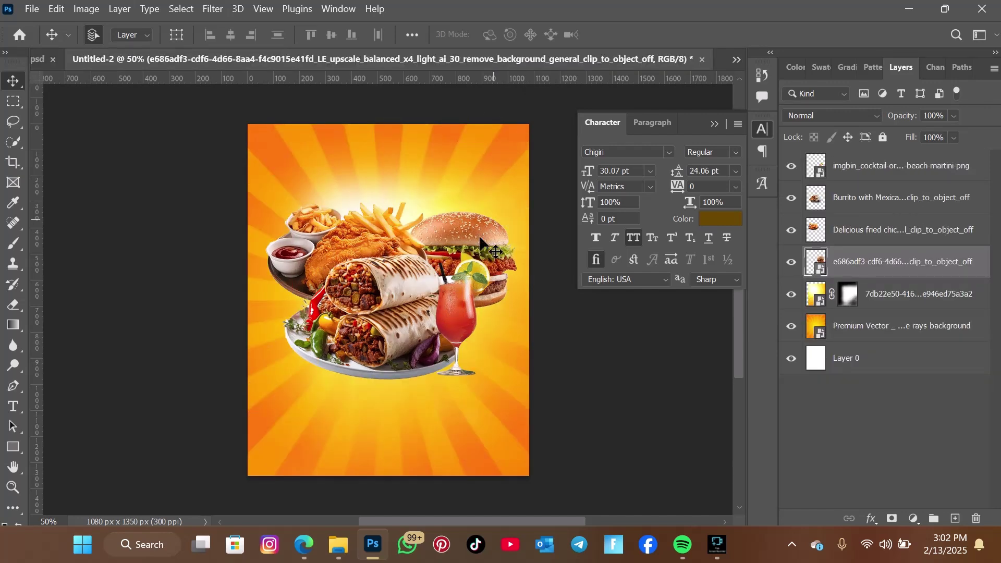
pyautogui.moveTo(347, 291); pyautogui.dragTo(353, 295)
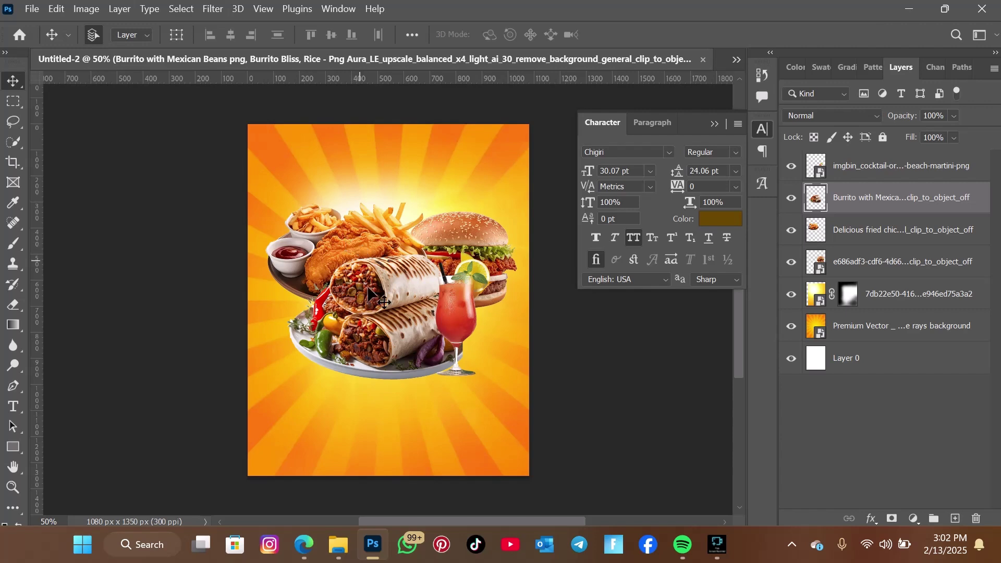
# Place the red chili pepper image above the burrito layer at 35.22% scale and move it towards the canvas's upper left
pyautogui.click(347, 540)
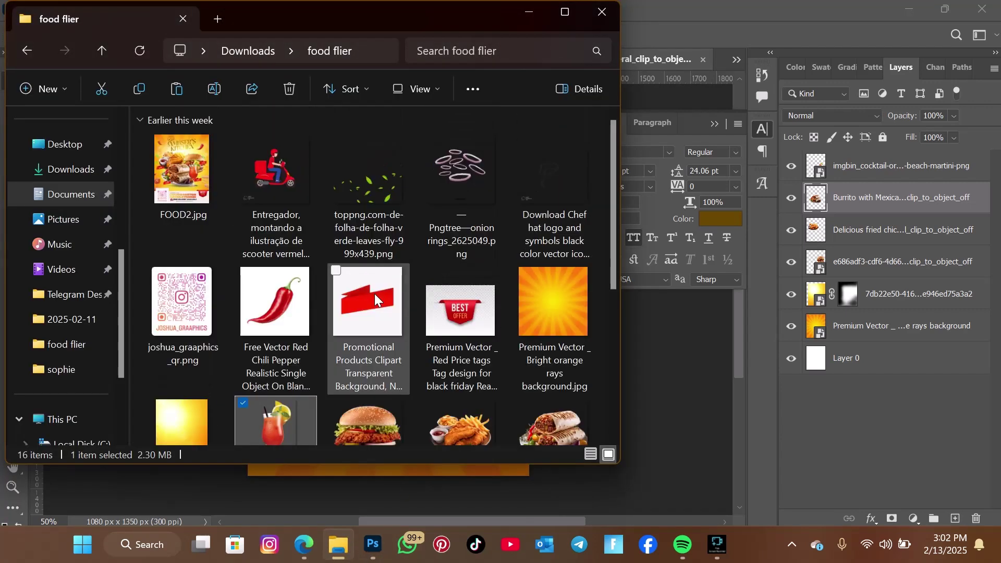
pyautogui.moveTo(278, 300); pyautogui.dragTo(651, 373)
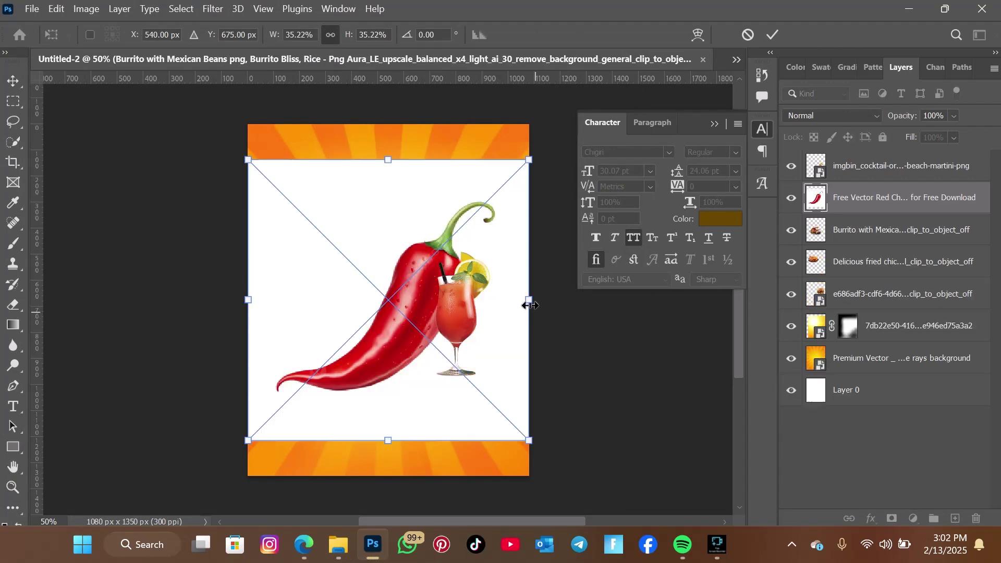
pyautogui.click(771, 32)
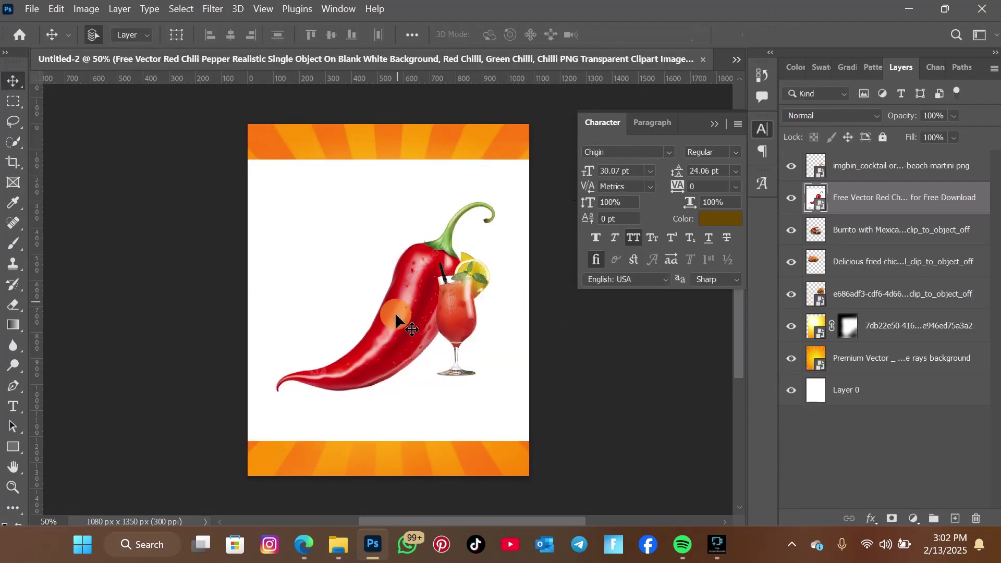
pyautogui.moveTo(402, 320)
pyautogui.mouseDown()
pyautogui.moveTo(364, 280)
pyautogui.moveTo(371, 262)
pyautogui.mouseUp()
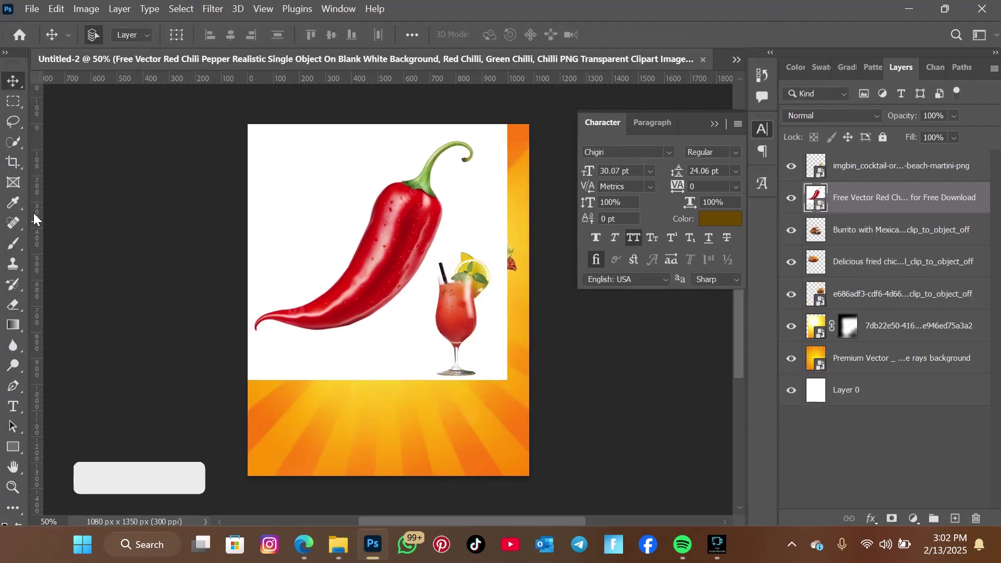
# Mask out the chili image's white background by selecting its subject, and convert the masked layer to a smart object
pyautogui.click(13, 142)
pyautogui.click(342, 34)
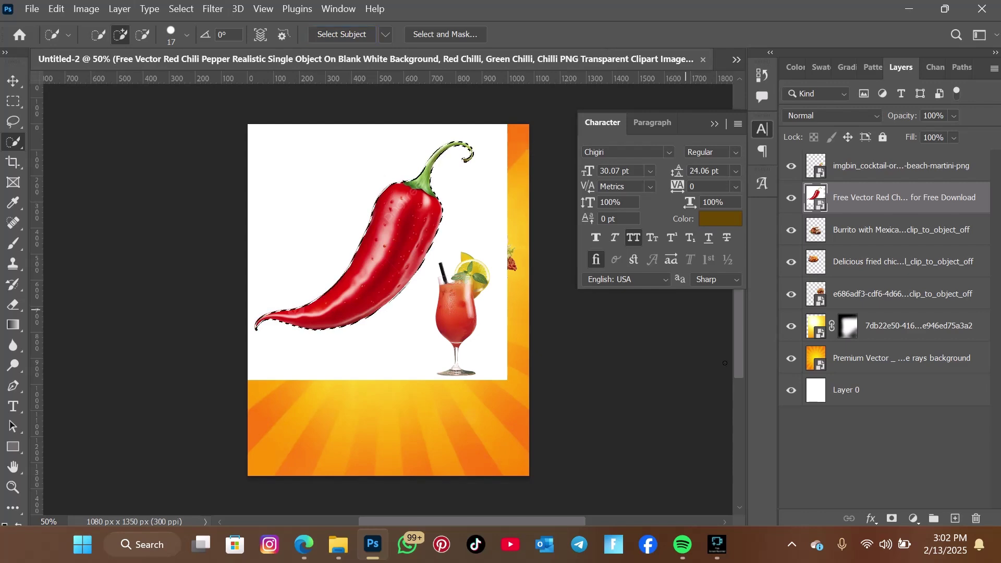
pyautogui.click(892, 519)
pyautogui.rightClick(902, 194)
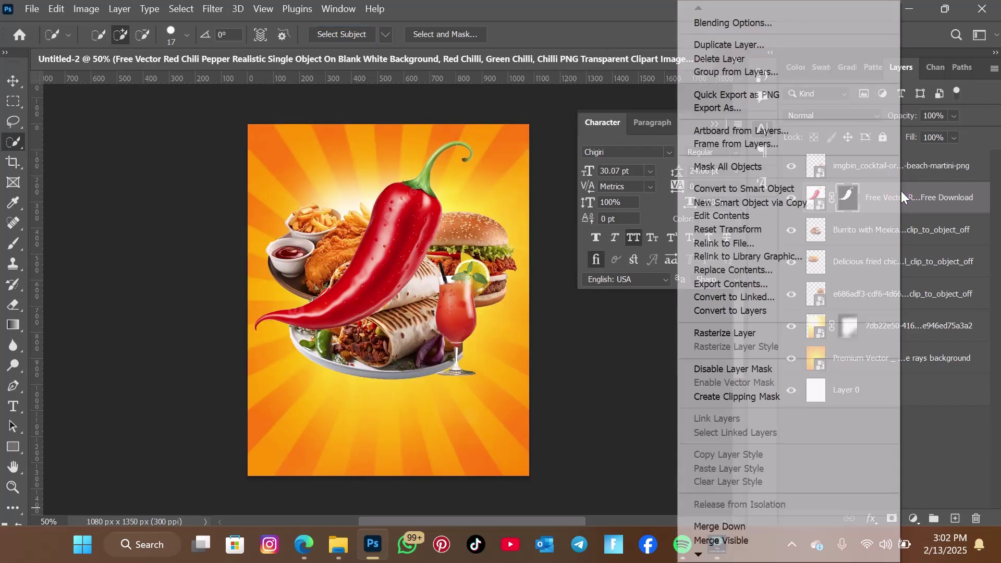
pyautogui.click(756, 189)
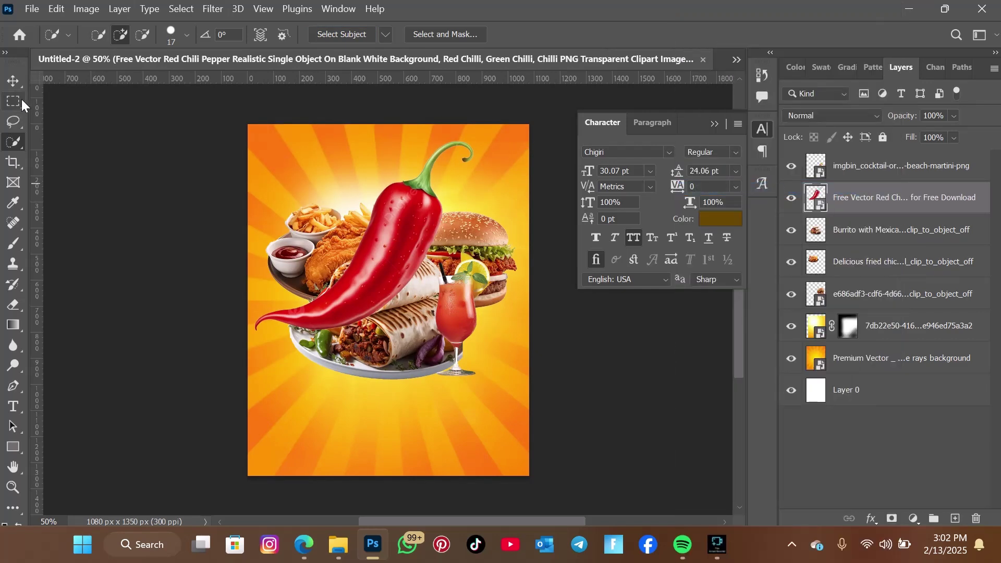
# Scale the chili down to 17.78% and place it above the burger at X 854.23 px, Y 229.09 px
pyautogui.click(20, 78)
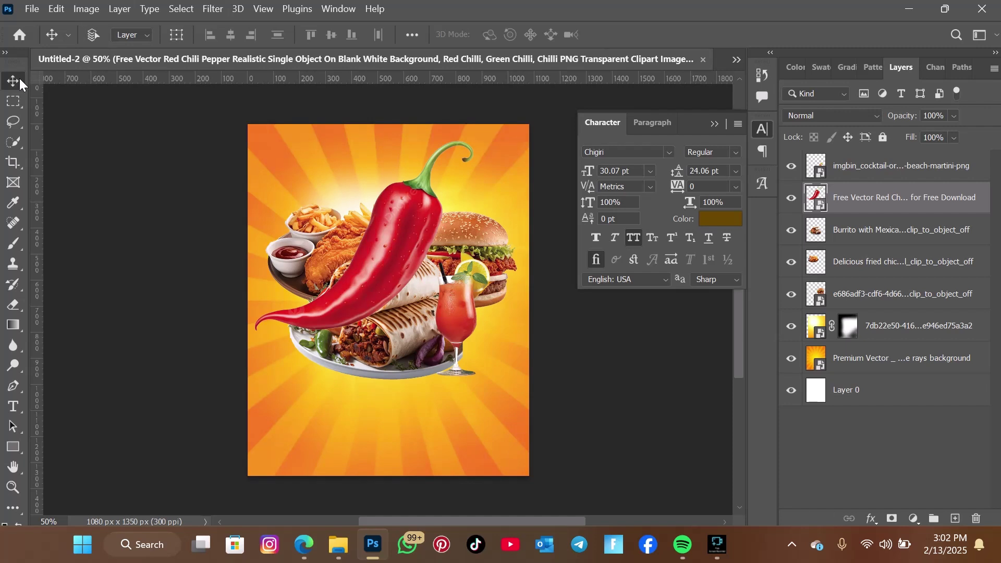
pyautogui.hotkey('ctrl', 't')
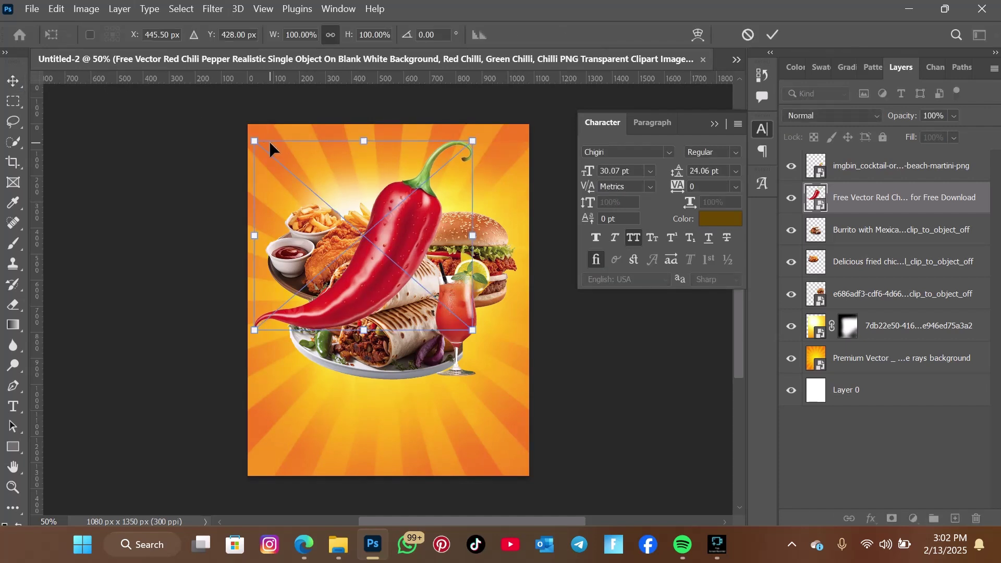
pyautogui.moveTo(255, 141); pyautogui.dragTo(417, 281)
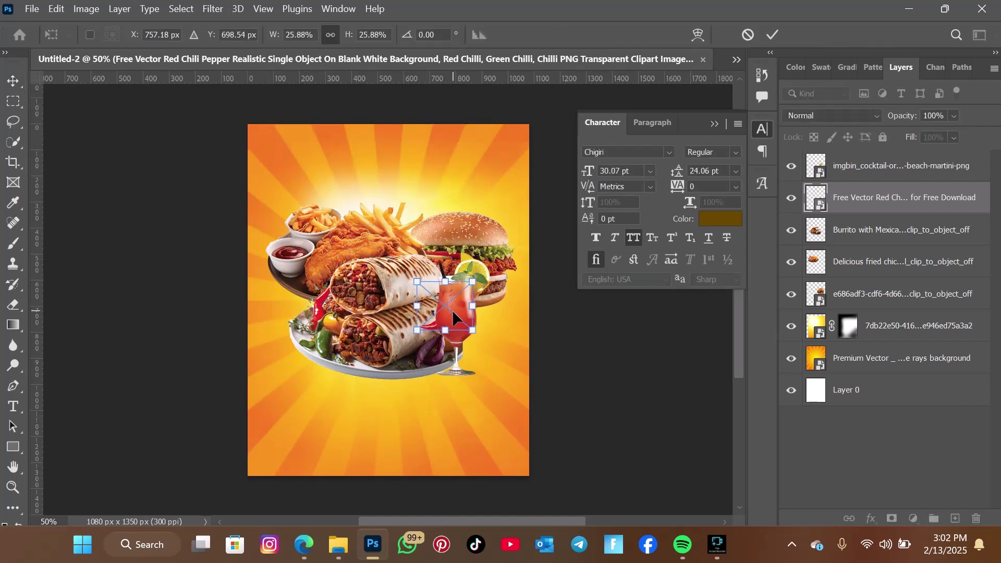
pyautogui.moveTo(452, 310); pyautogui.dragTo(465, 188)
pyautogui.moveTo(486, 157); pyautogui.dragTo(465, 183)
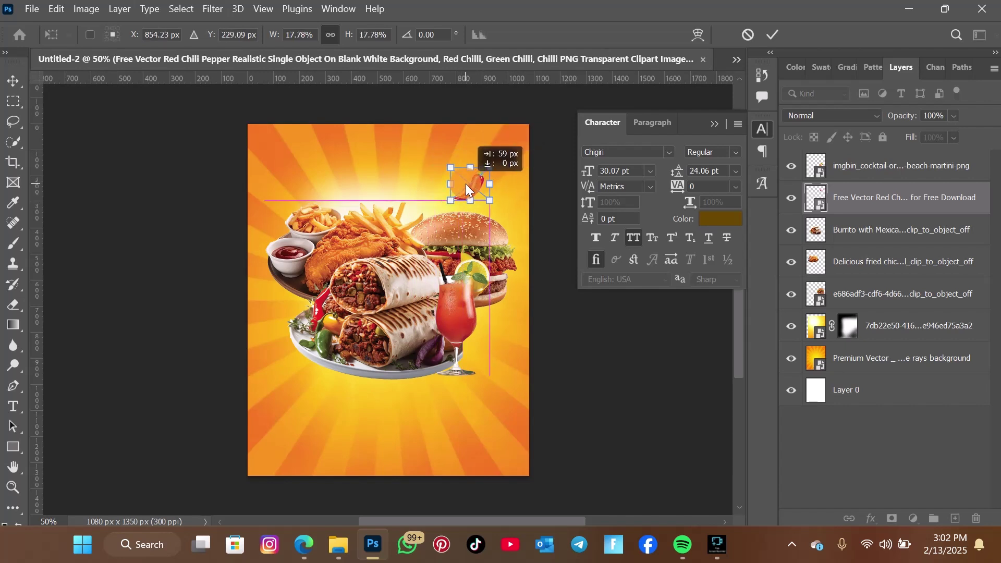
pyautogui.click(773, 34)
# Compare the chili with the one in amber's kitchen.psd and enlarge it to 19.20% in Untitled-2
pyautogui.click(737, 60)
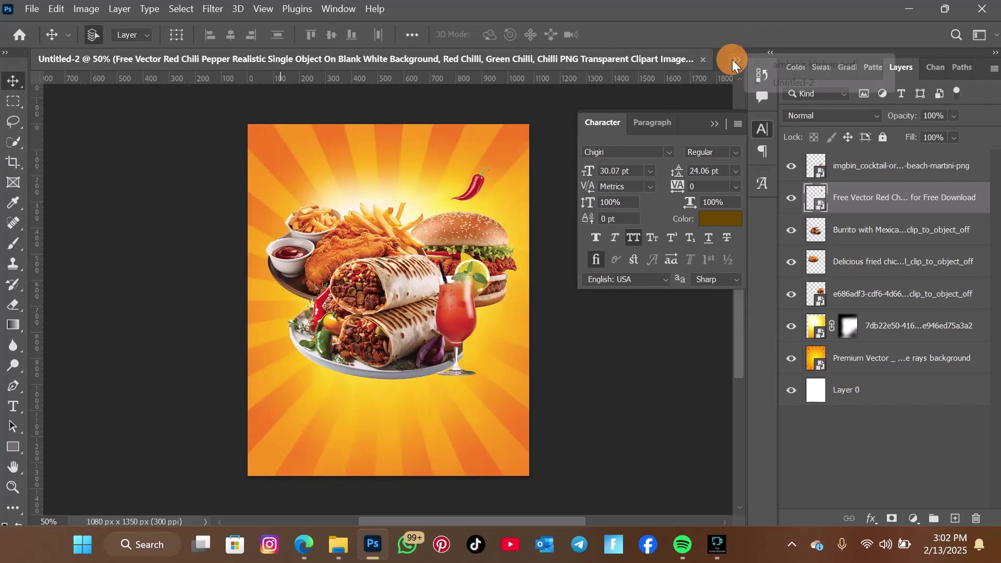
pyautogui.click(771, 67)
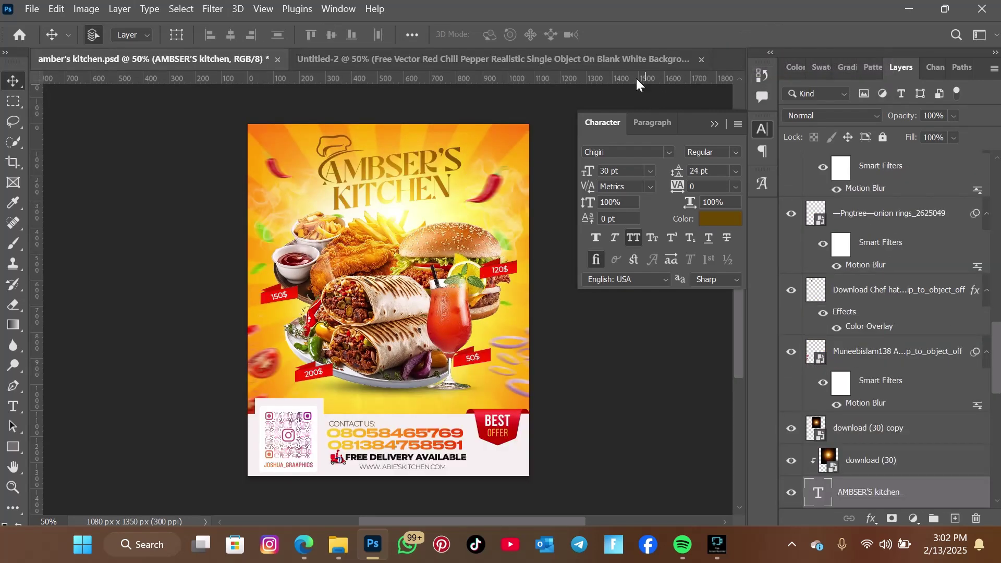
pyautogui.click(560, 57)
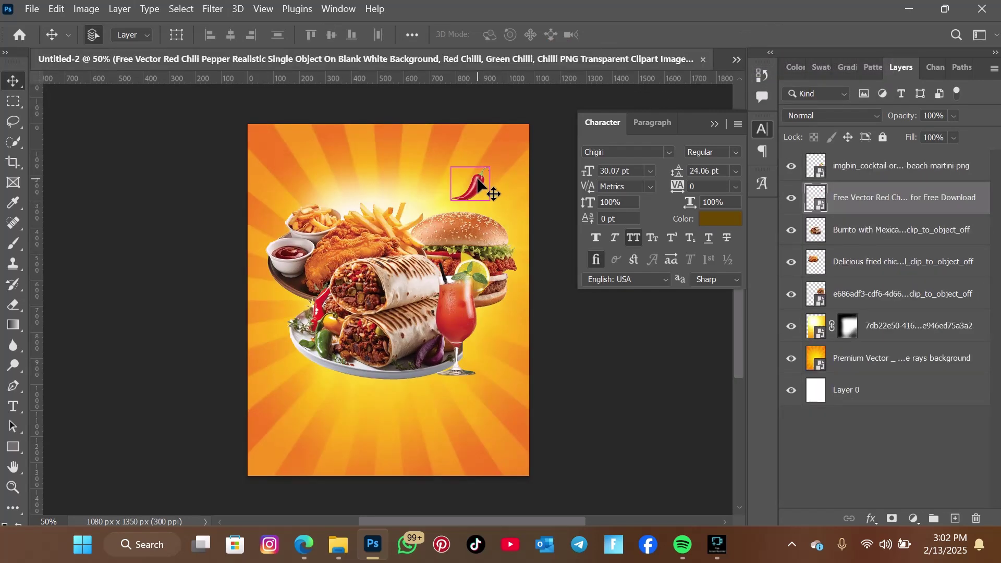
pyautogui.hotkey('ctrl', 't')
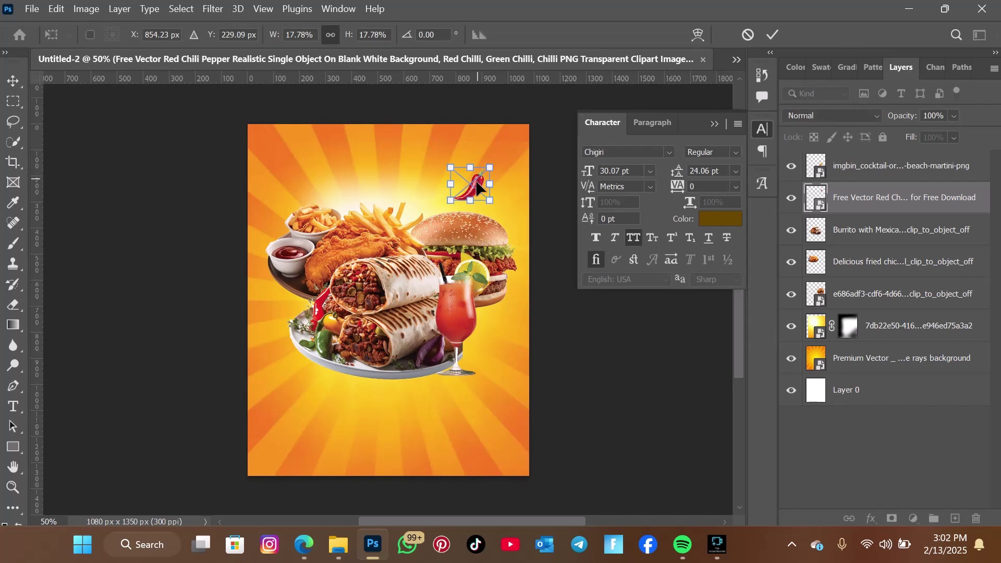
pyautogui.moveTo(487, 199); pyautogui.dragTo(490, 202)
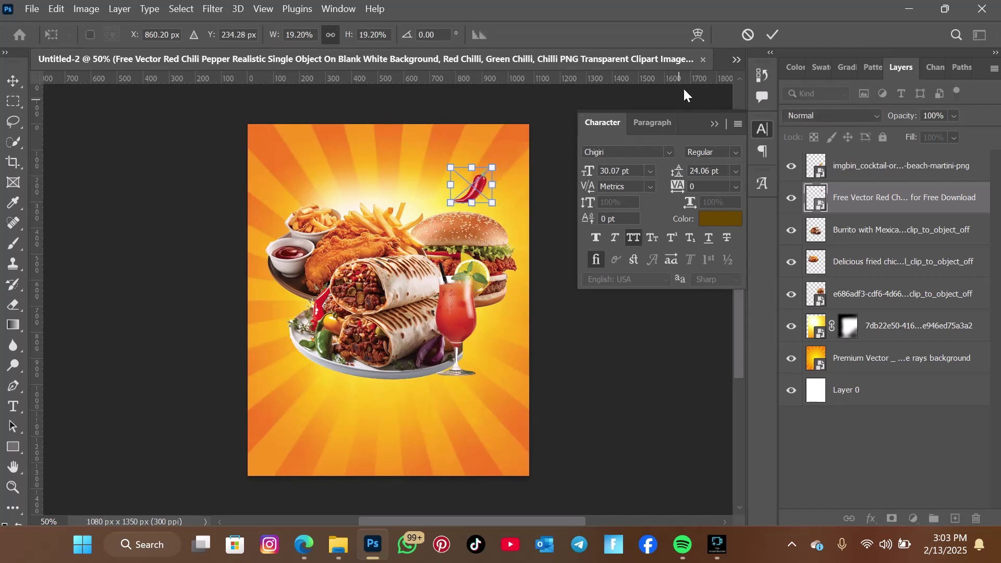
pyautogui.click(771, 34)
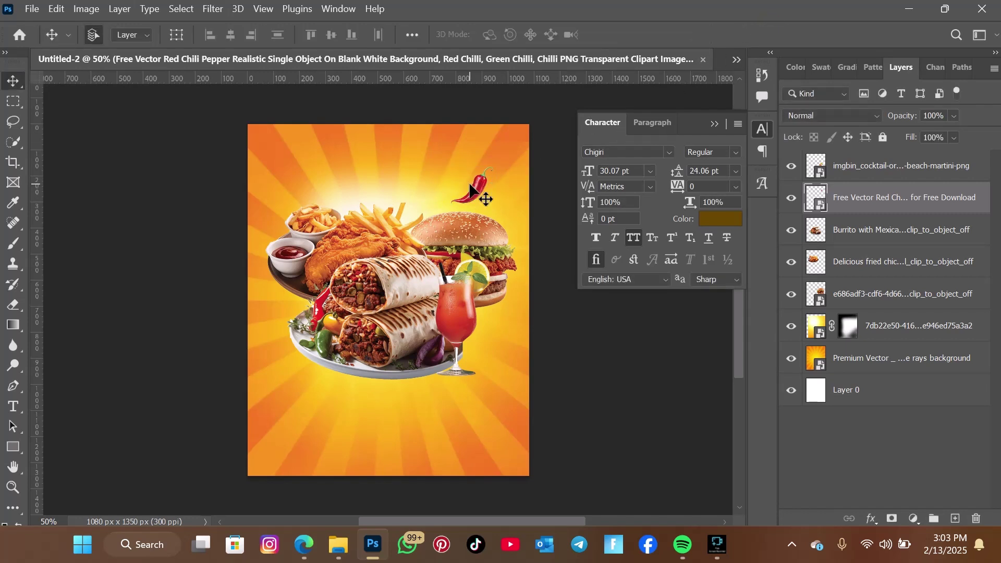
# Duplicate the chili, flip the copy horizontally, and move it above the fries bowl to X 200.20 px, Y 190.28 px
pyautogui.hotkey('ctrl', 'j')
pyautogui.hotkey('ctrl', 't')
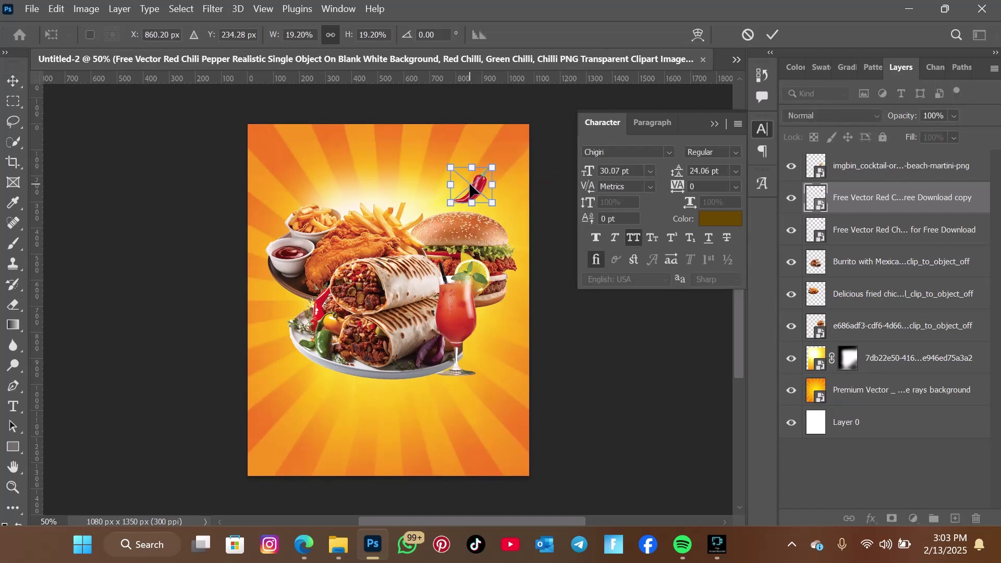
pyautogui.rightClick(470, 184)
pyautogui.click(527, 477)
pyautogui.moveTo(470, 185); pyautogui.dragTo(305, 170)
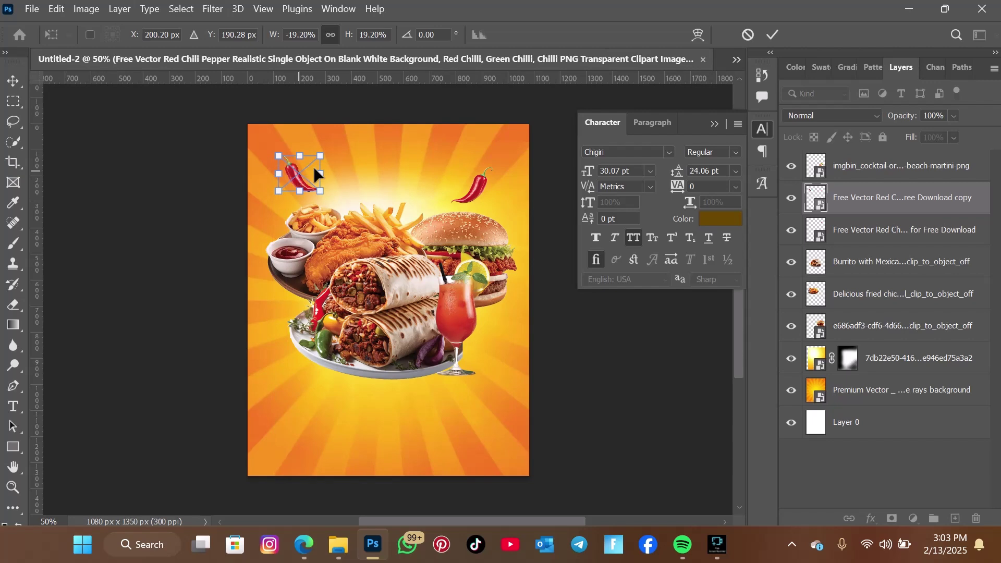
pyautogui.click(775, 34)
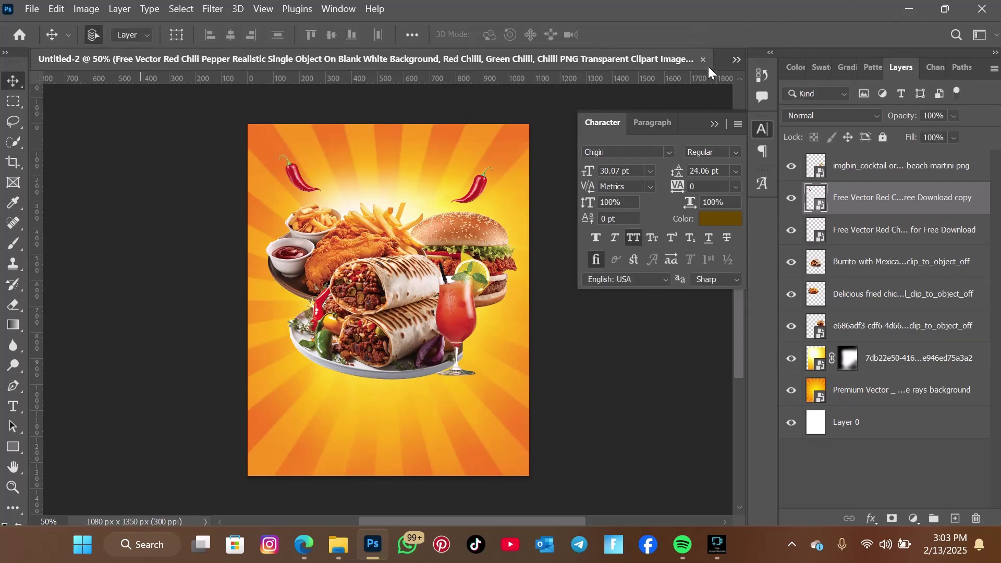
# Check amber's kitchen.psd and place the onion rings image in Untitled-2 at 11.56% scale, overlapping the canvas's right edge beside the cocktail
pyautogui.click(736, 60)
pyautogui.click(764, 65)
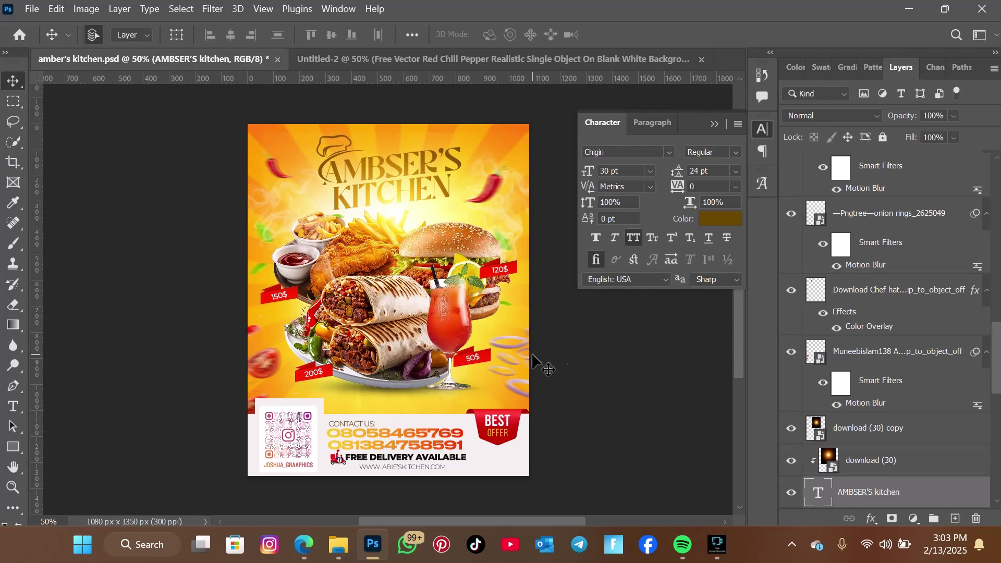
pyautogui.click(476, 59)
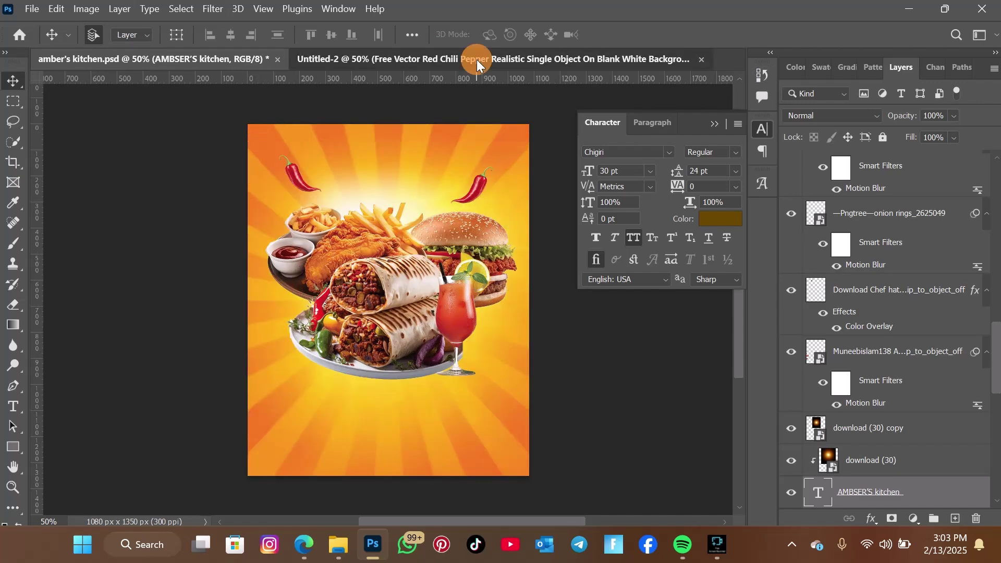
pyautogui.click(338, 544)
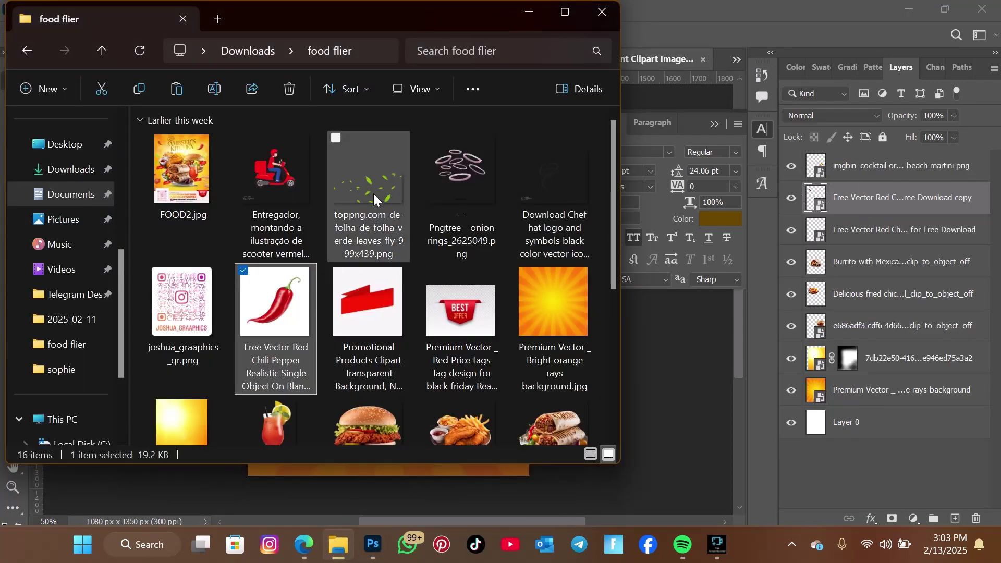
pyautogui.moveTo(449, 180); pyautogui.dragTo(676, 411)
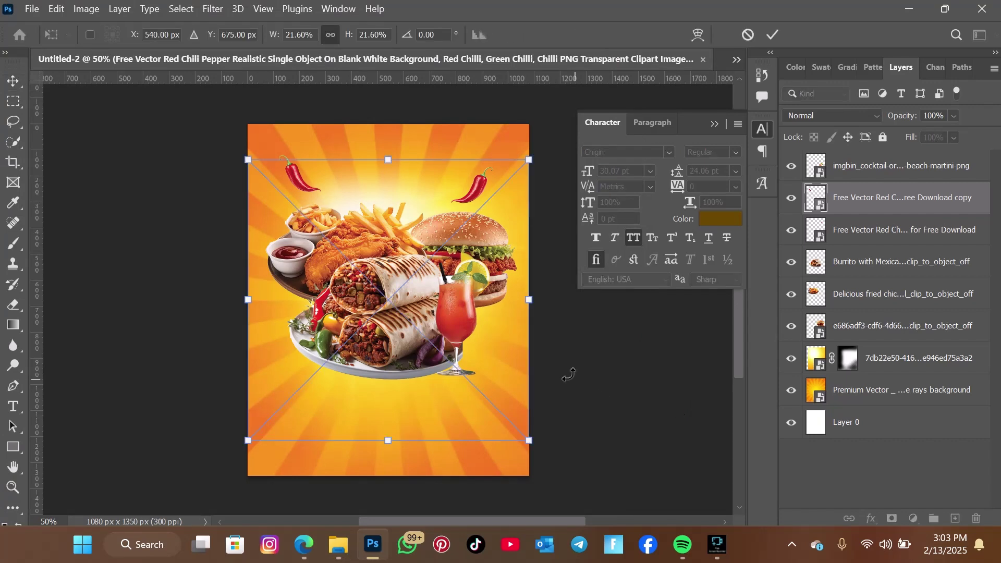
pyautogui.moveTo(529, 300); pyautogui.dragTo(542, 383)
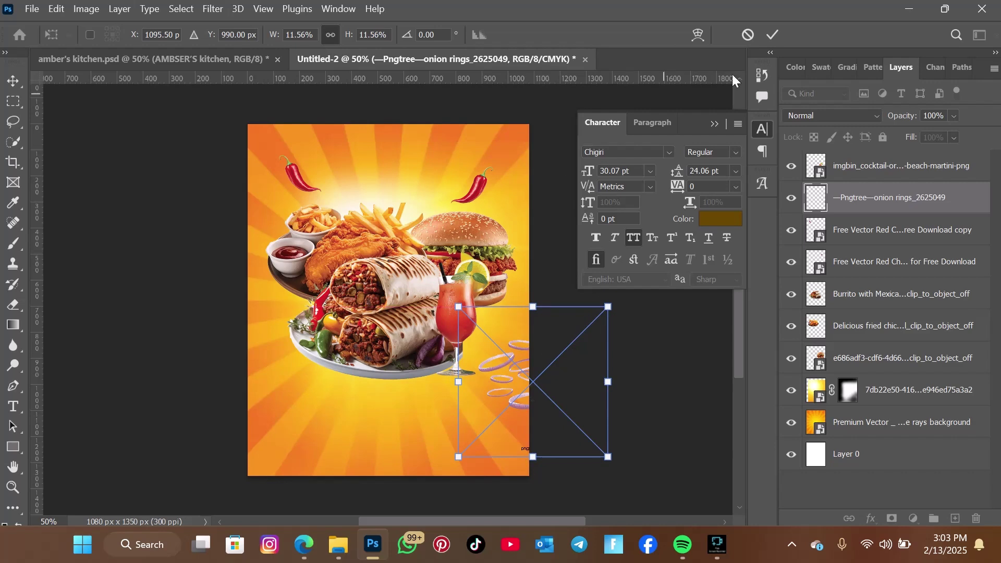
pyautogui.click(773, 35)
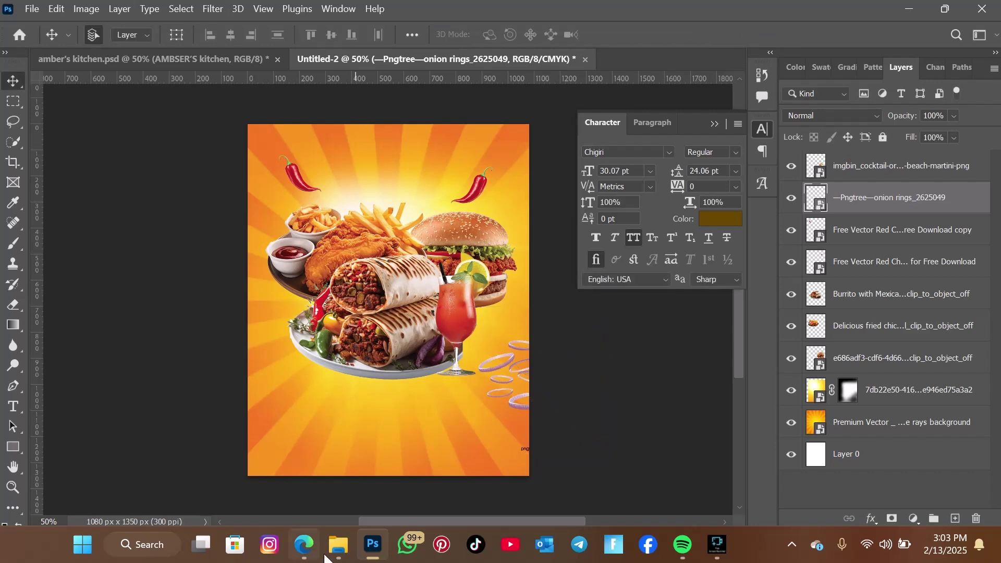
# Place the green leaves image enlarged across the food and move its layer directly below the burger layer
pyautogui.click(337, 545)
pyautogui.moveTo(367, 188); pyautogui.dragTo(675, 364)
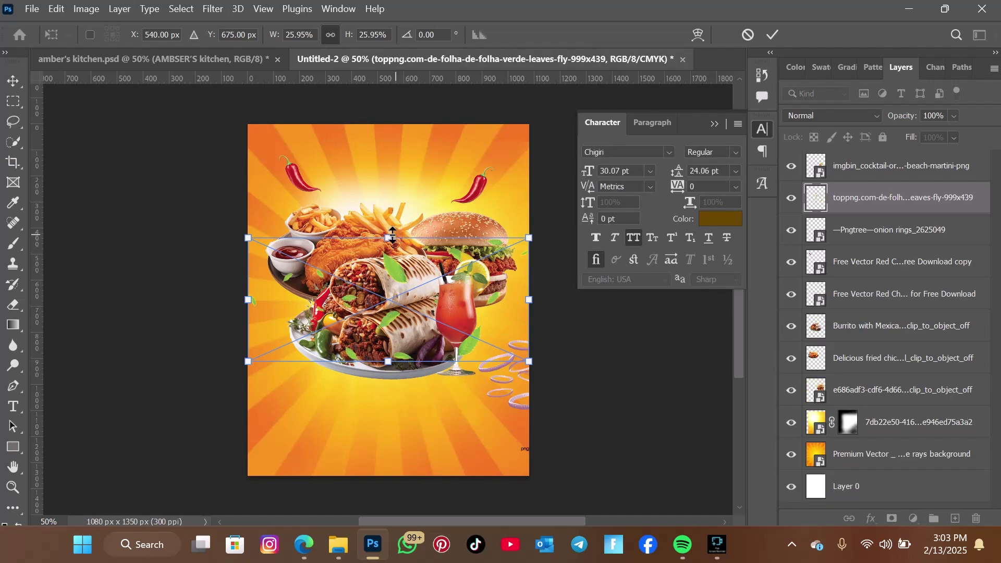
pyautogui.moveTo(392, 234); pyautogui.dragTo(392, 173)
pyautogui.moveTo(464, 285); pyautogui.dragTo(406, 305)
pyautogui.press('Return')
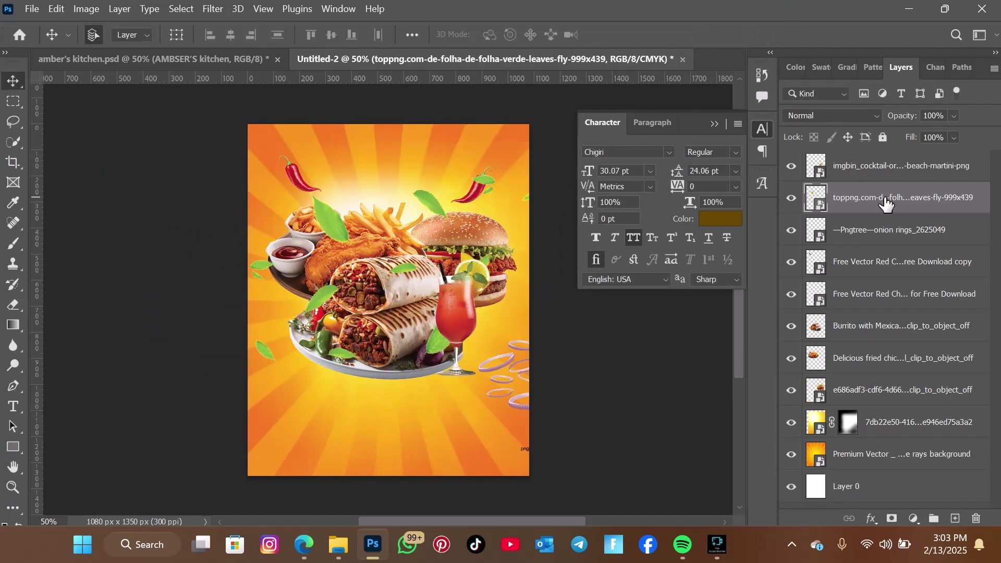
pyautogui.moveTo(886, 197); pyautogui.dragTo(896, 389)
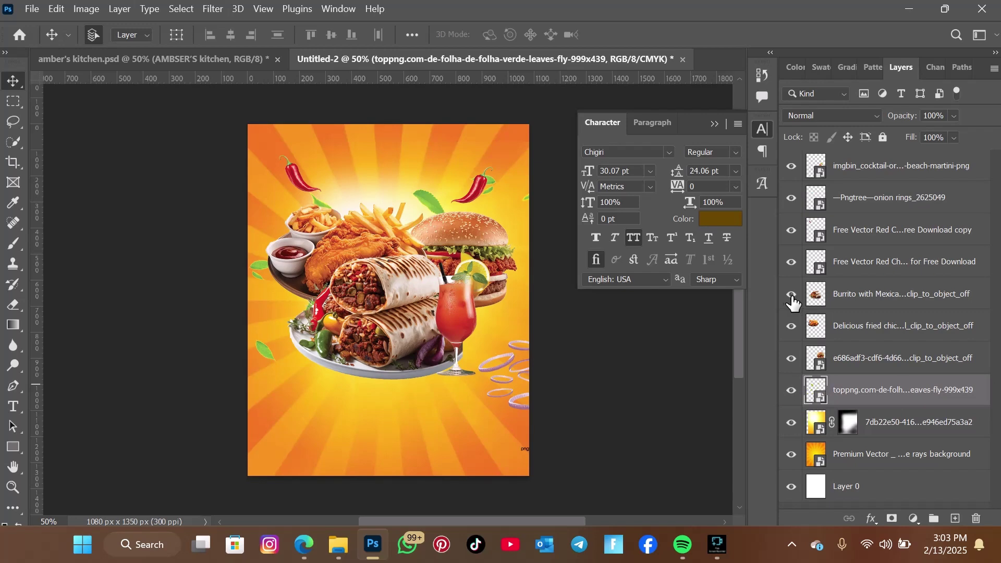
# Rasterize the onion rings layer and erase the watermark text near the canvas's lower right edge
pyautogui.click(523, 452)
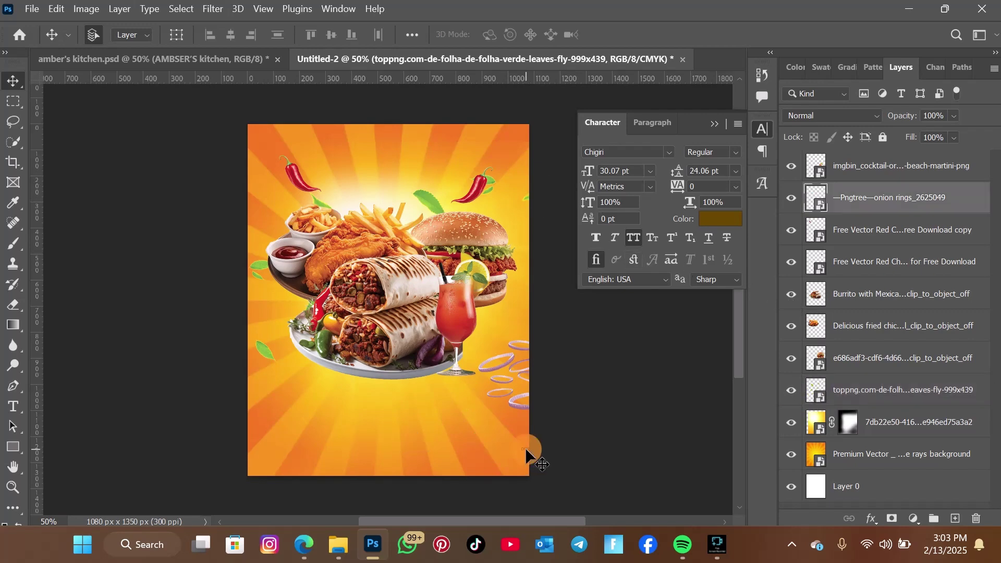
pyautogui.click(4, 314)
pyautogui.click(473, 395)
pyautogui.click(485, 223)
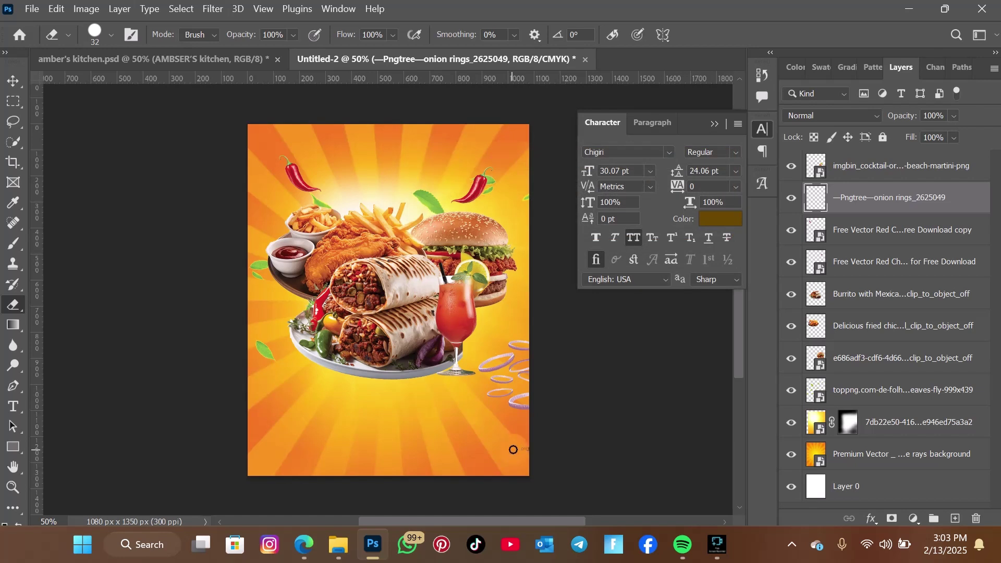
pyautogui.moveTo(512, 449); pyautogui.dragTo(572, 444)
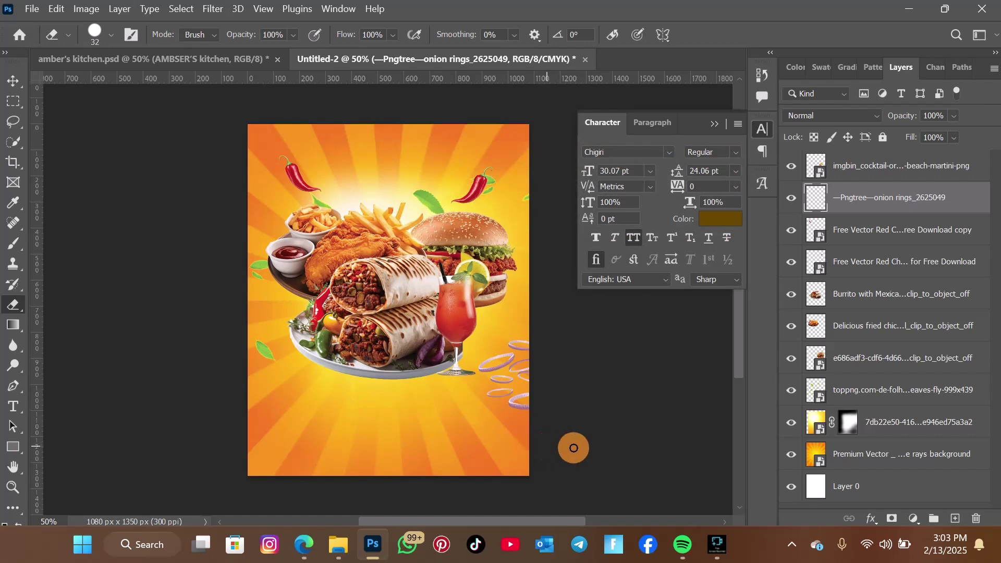
pyautogui.click(7, 84)
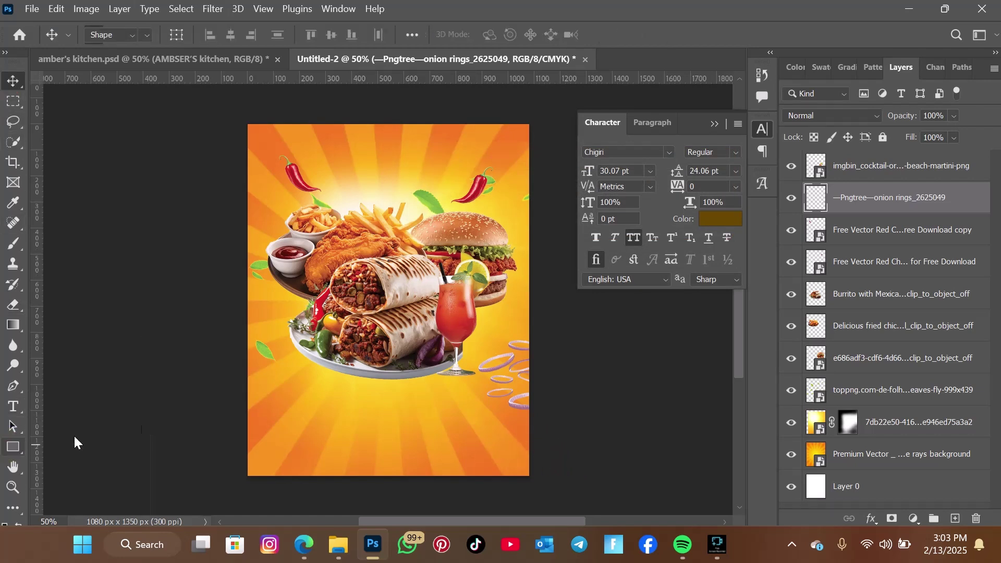
# Draw a white-filled rectangle of 1465 x 359 px across the bottom of the canvas at X -118 px, Y 1120 px
pyautogui.click(13, 447)
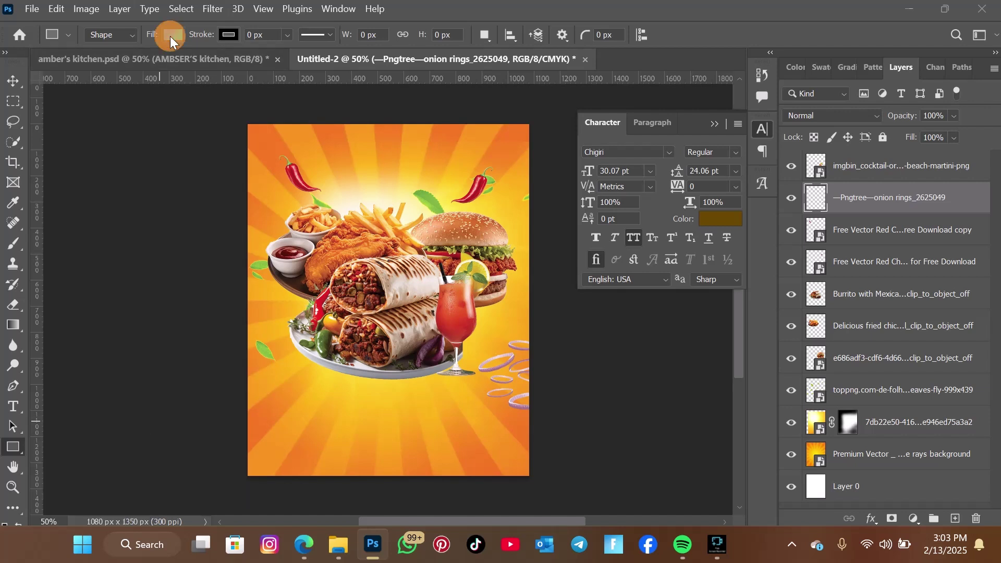
pyautogui.click(171, 35)
pyautogui.click(78, 115)
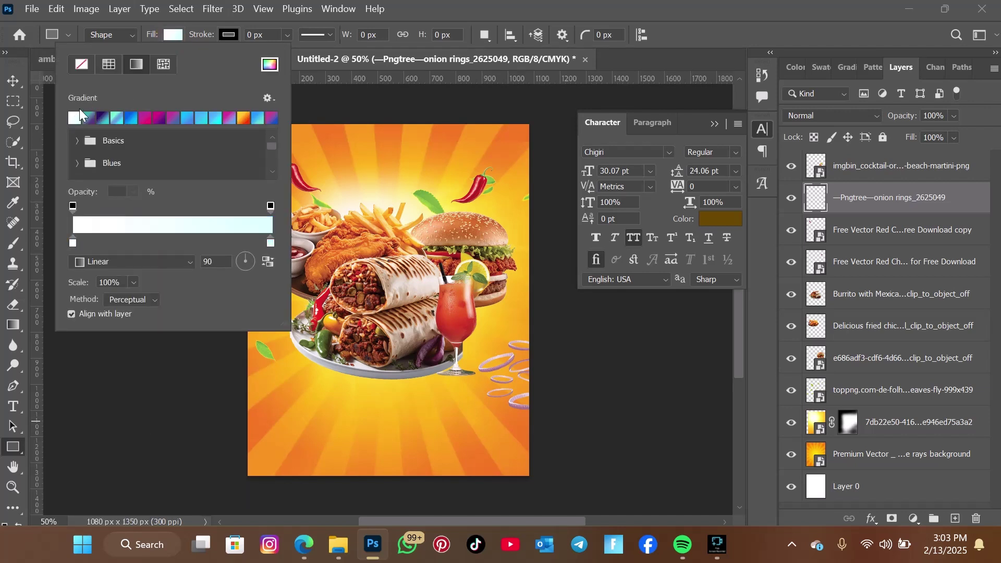
pyautogui.click(82, 64)
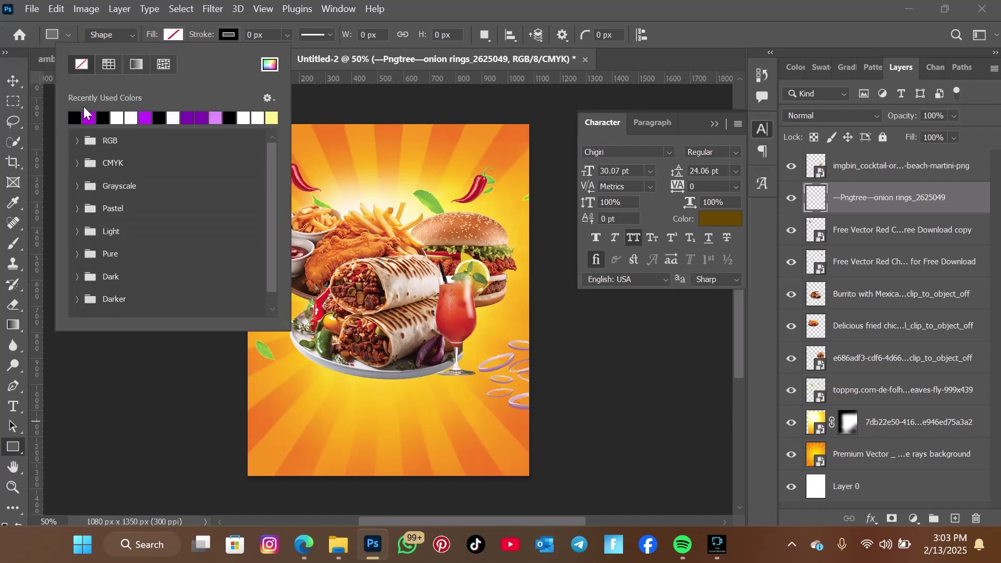
pyautogui.click(131, 118)
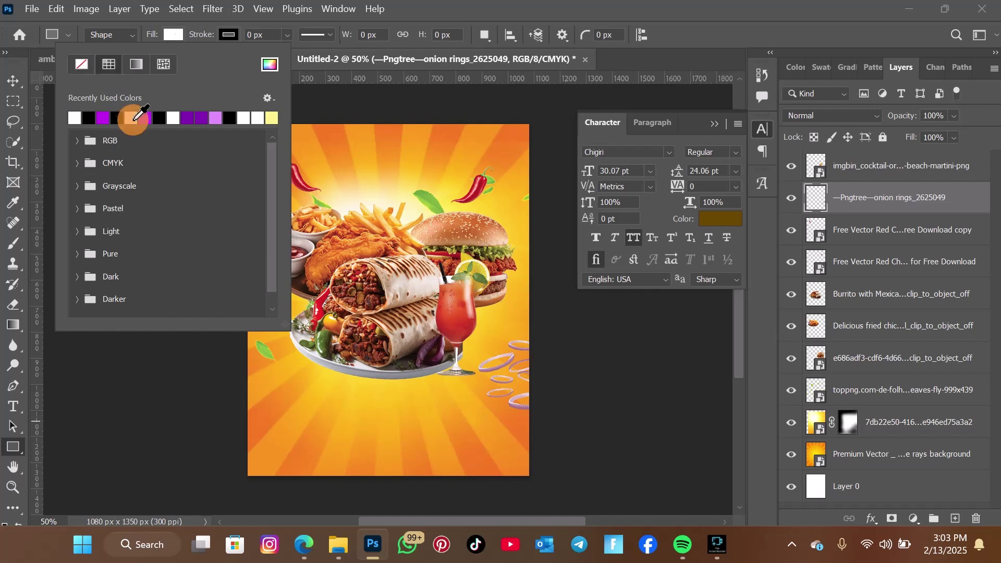
pyautogui.click(172, 33)
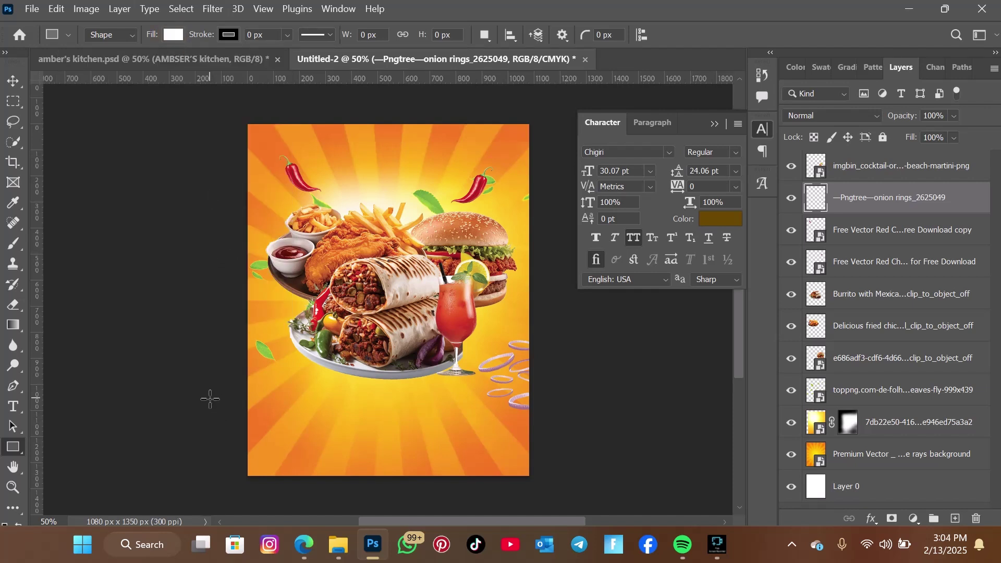
pyautogui.moveTo(217, 416); pyautogui.dragTo(594, 507)
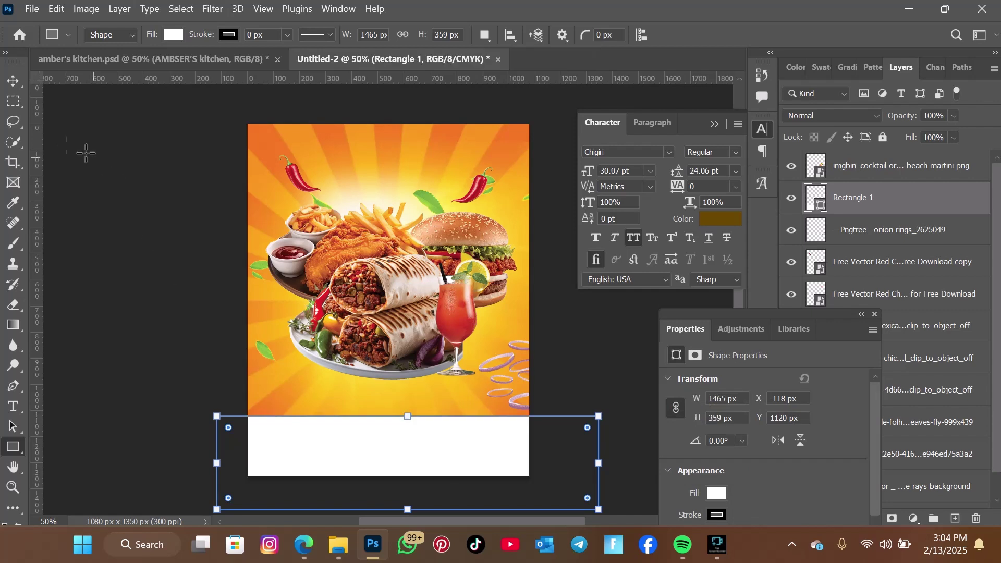
# Move the onion rings up to X 890 px, Y 729 px and the white footer rectangle to X -135 px, Y 1072 px
pyautogui.click(13, 80)
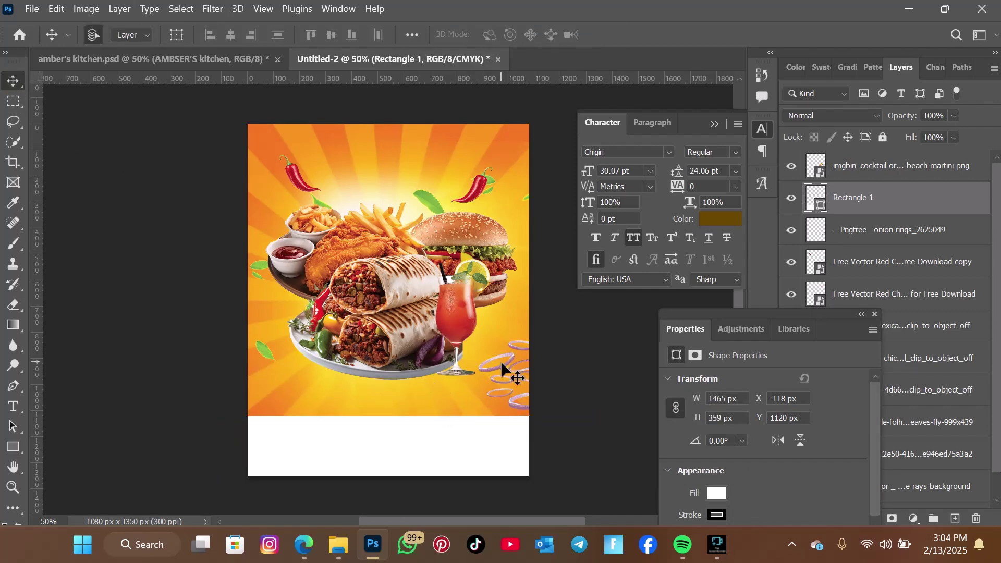
pyautogui.moveTo(501, 369); pyautogui.dragTo(501, 344)
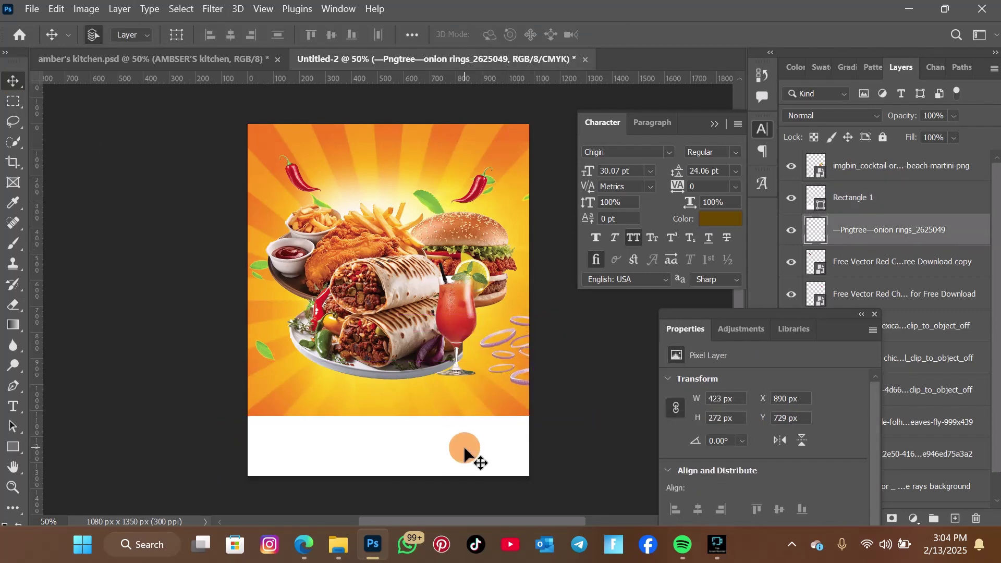
pyautogui.moveTo(465, 449); pyautogui.dragTo(465, 437)
# Check amber's kitchen.psd and draw a white 337 x 267 px rectangle in Untitled-2 overlapping the footer's upper edge, at X 32 px, Y 1015 px
pyautogui.click(133, 58)
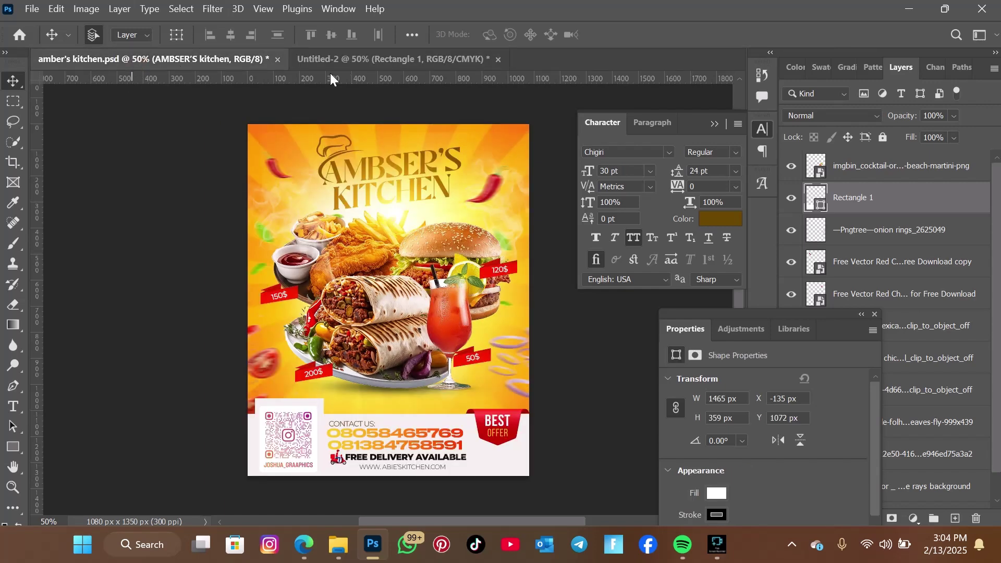
pyautogui.click(393, 59)
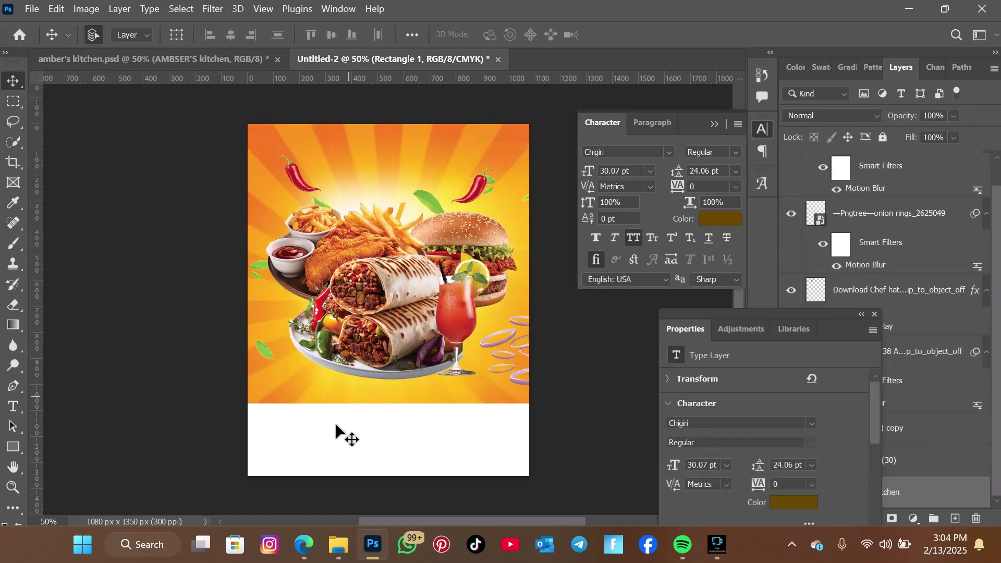
pyautogui.click(13, 446)
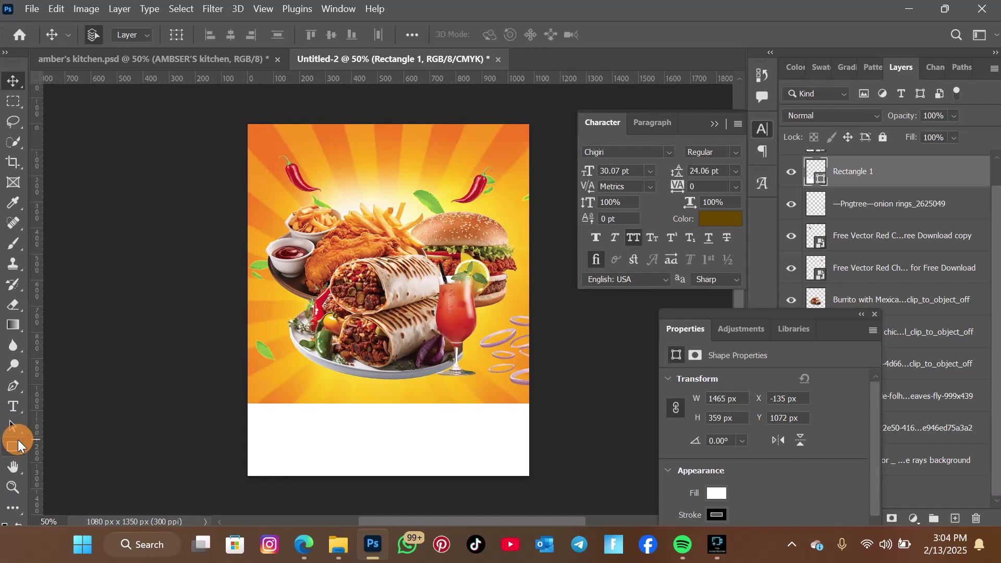
pyautogui.click(256, 383)
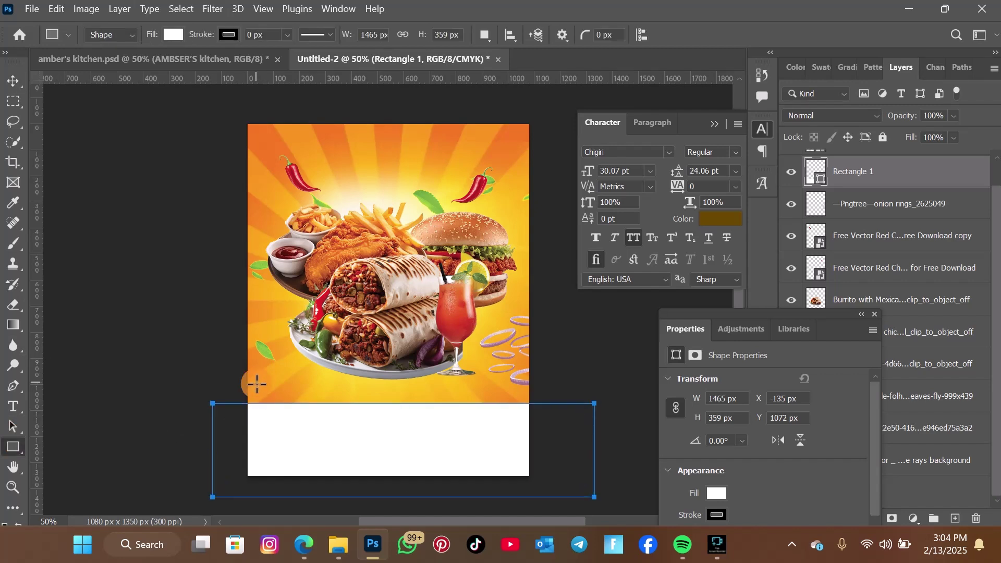
pyautogui.moveTo(257, 384); pyautogui.dragTo(343, 451)
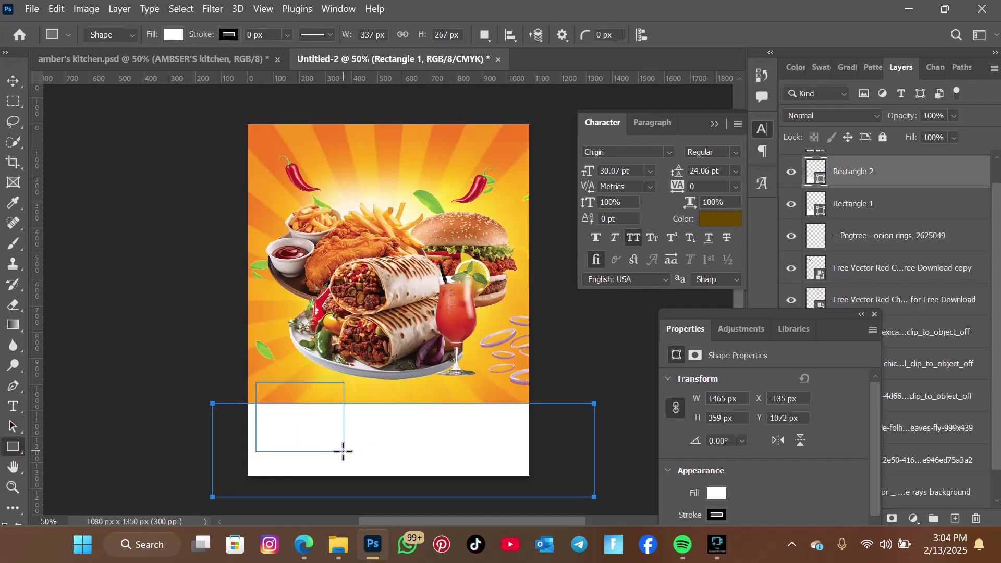
pyautogui.click(12, 78)
pyautogui.click(317, 399)
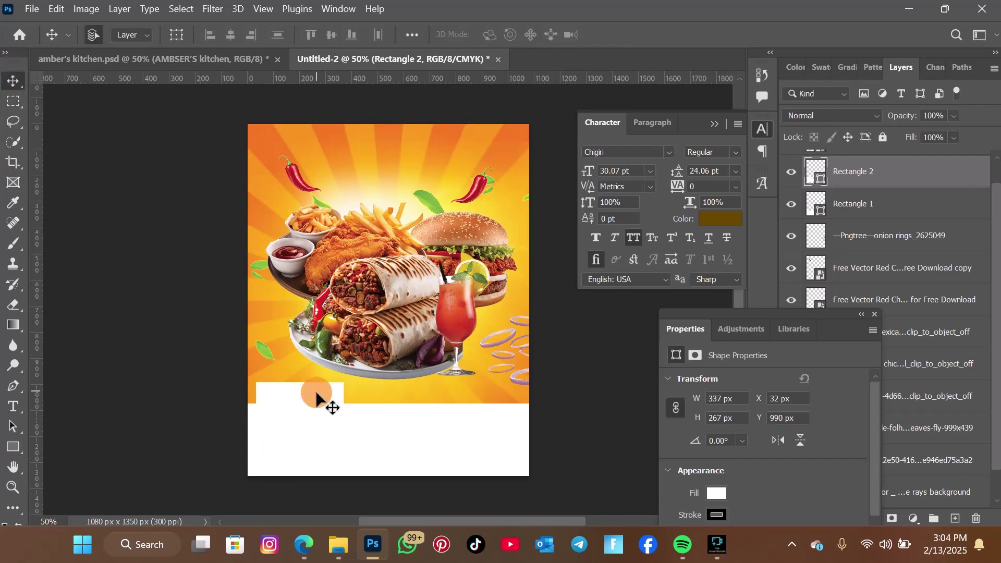
pyautogui.moveTo(316, 398); pyautogui.dragTo(318, 406)
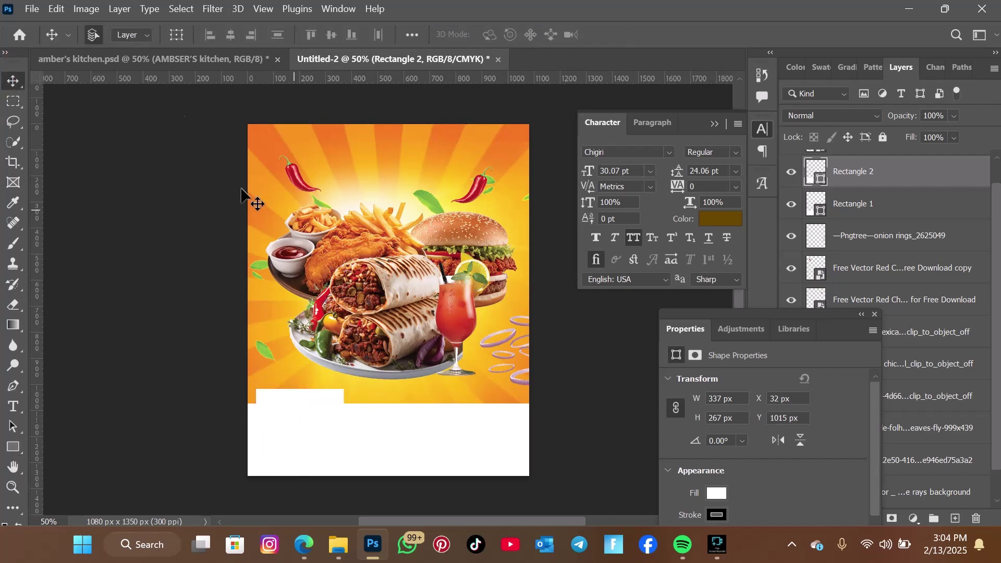
# Compare with amber's kitchen.psd and add a blank layer in Untitled-2 directly below the burrito layer
pyautogui.click(174, 60)
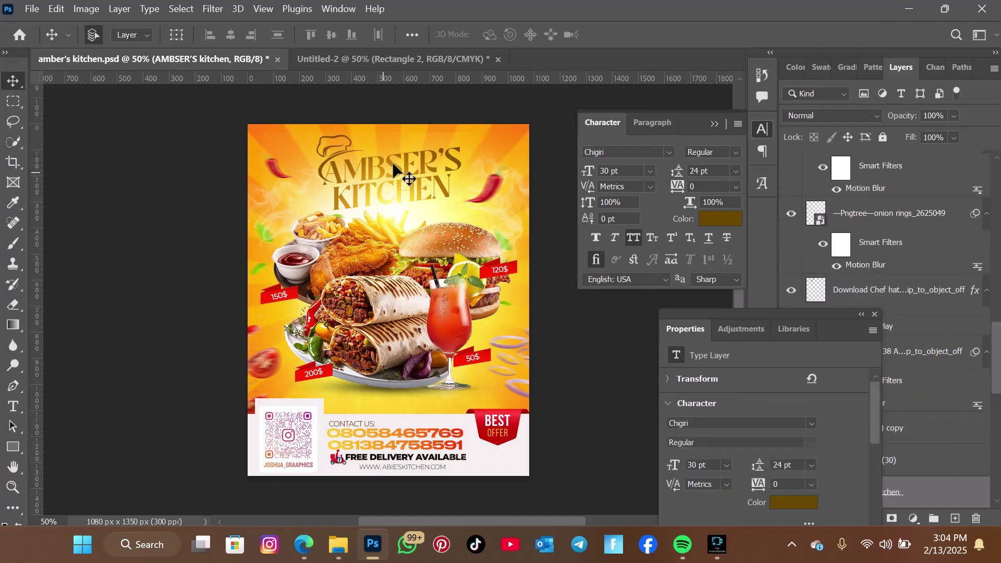
pyautogui.click(391, 59)
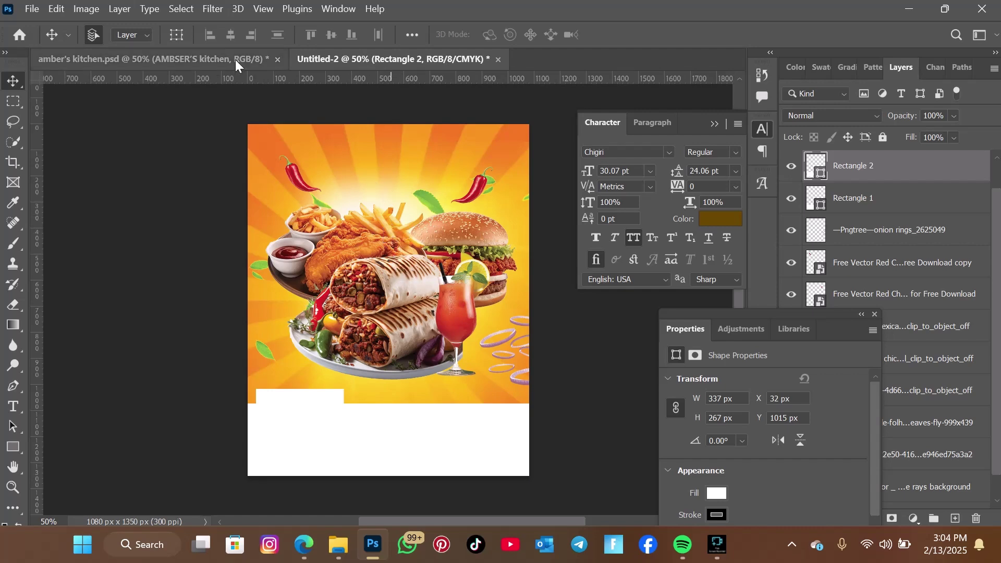
pyautogui.click(201, 62)
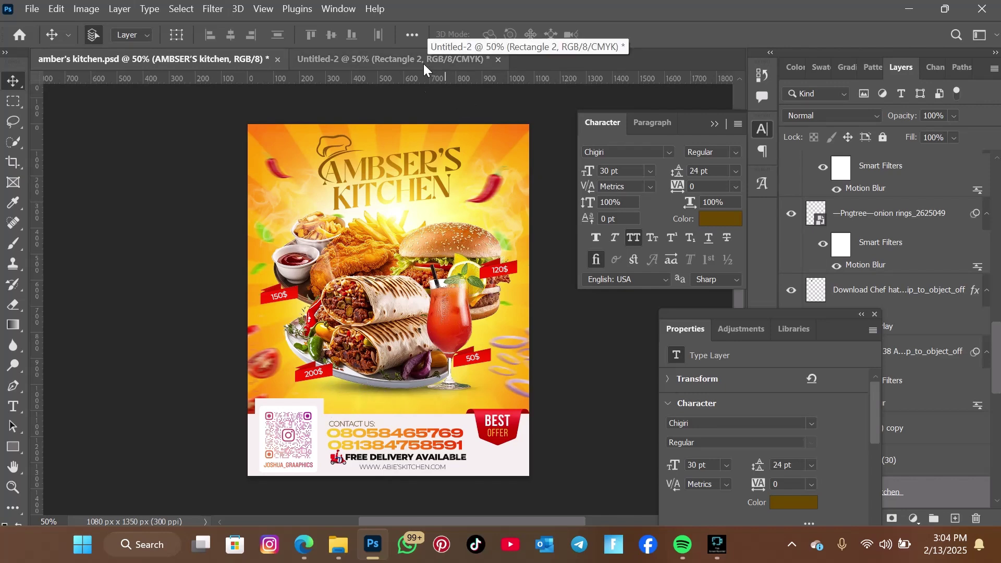
pyautogui.click(391, 61)
pyautogui.click(388, 333)
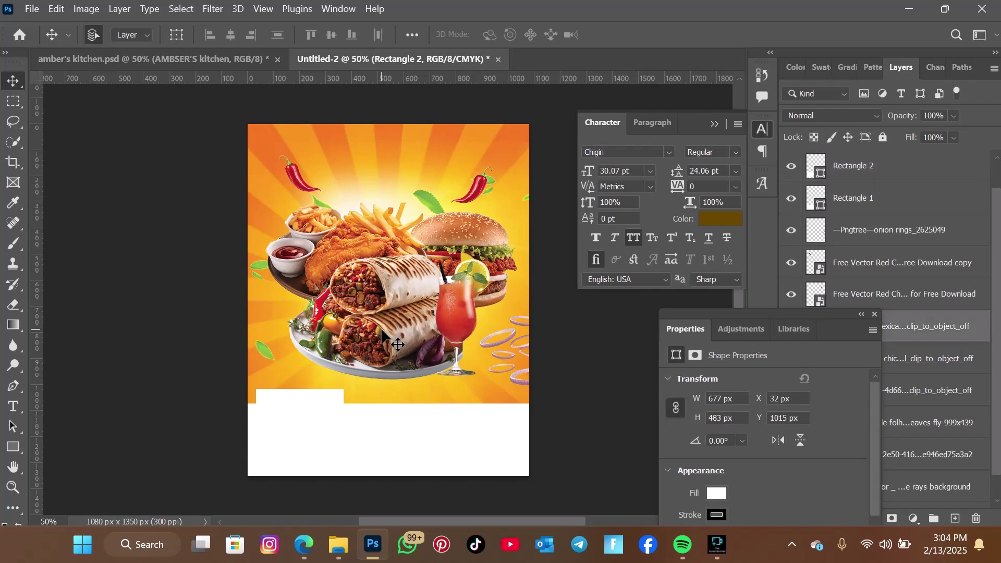
pyautogui.click(874, 314)
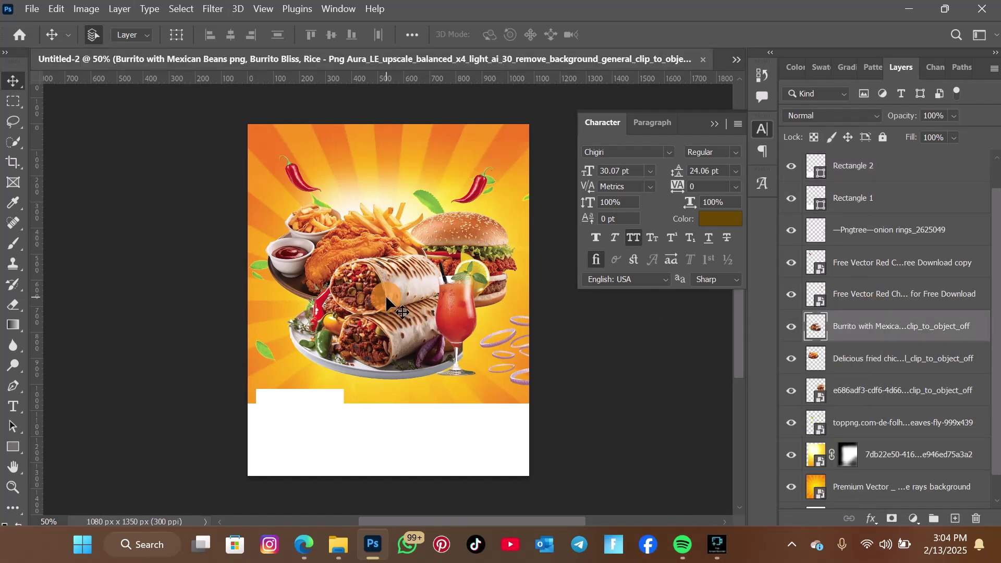
pyautogui.click(957, 519)
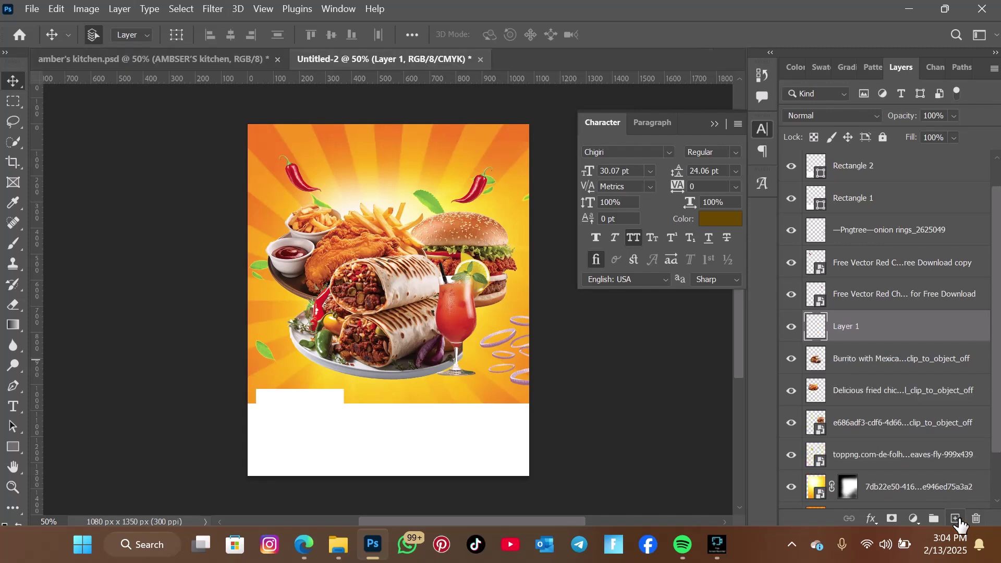
pyautogui.moveTo(889, 326); pyautogui.dragTo(892, 373)
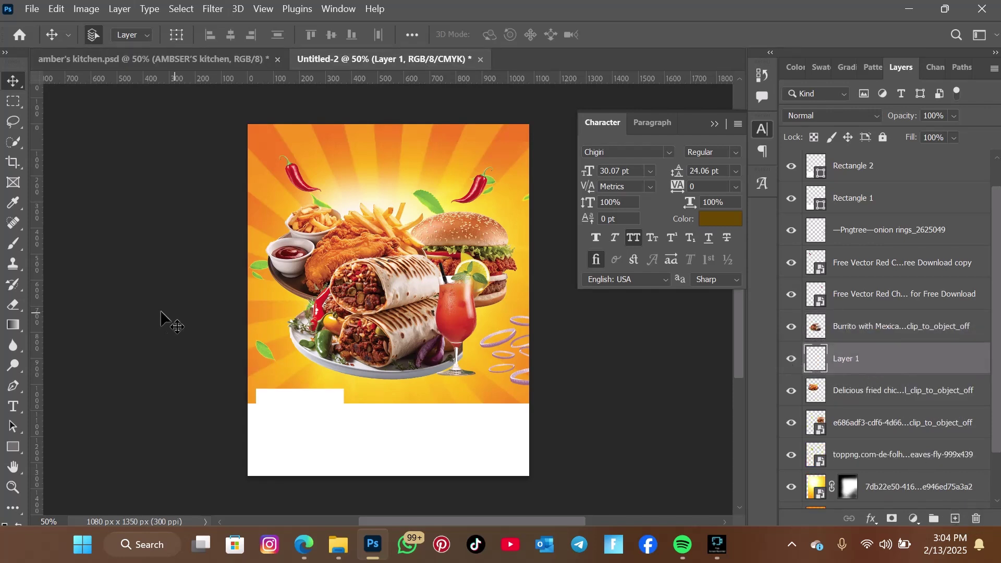
pyautogui.click(14, 244)
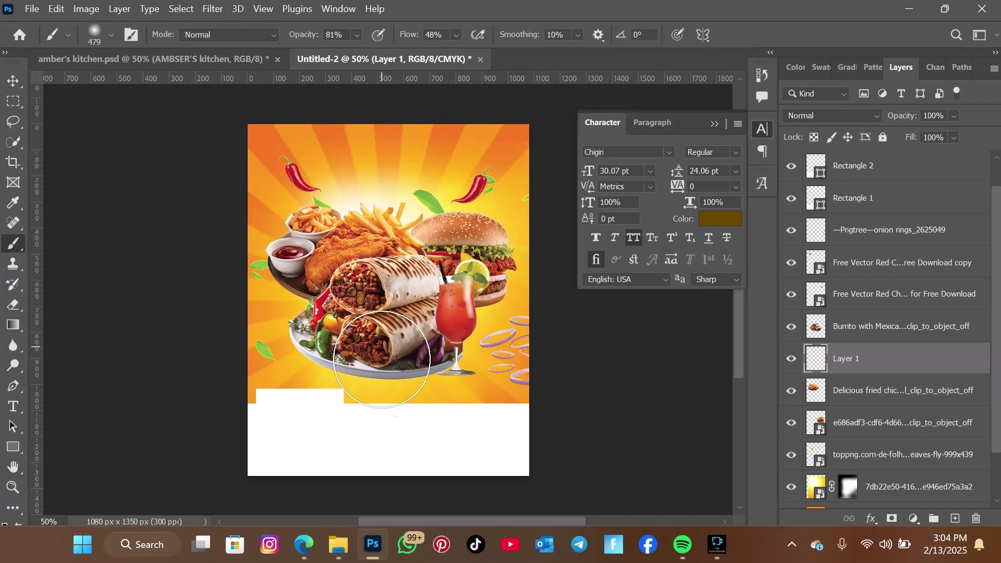
pyautogui.moveTo(281, 332)
pyautogui.mouseDown()
pyautogui.moveTo(338, 357)
pyautogui.moveTo(401, 364)
pyautogui.moveTo(380, 377)
pyautogui.mouseUp()
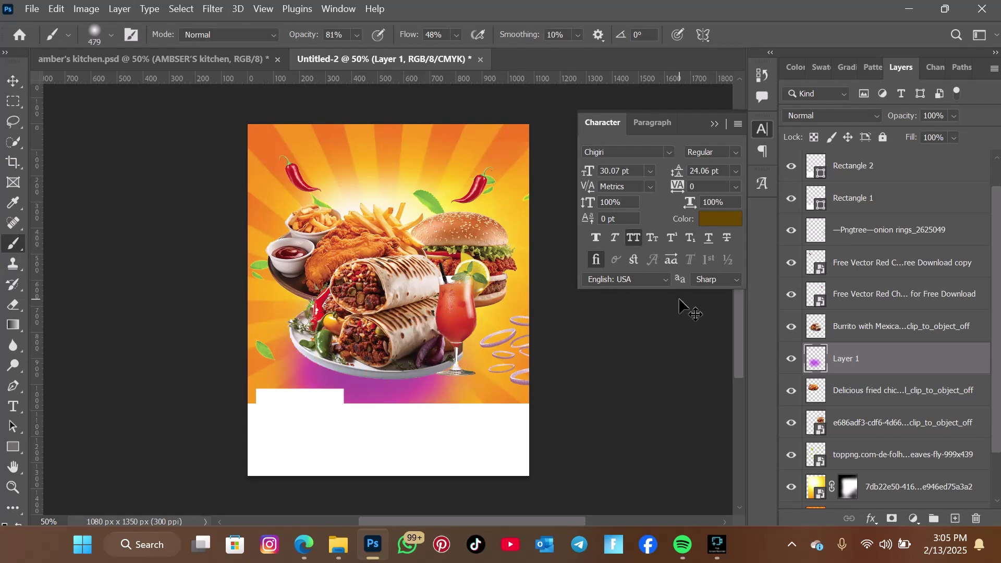
pyautogui.hotkey('ctrl', 'z')
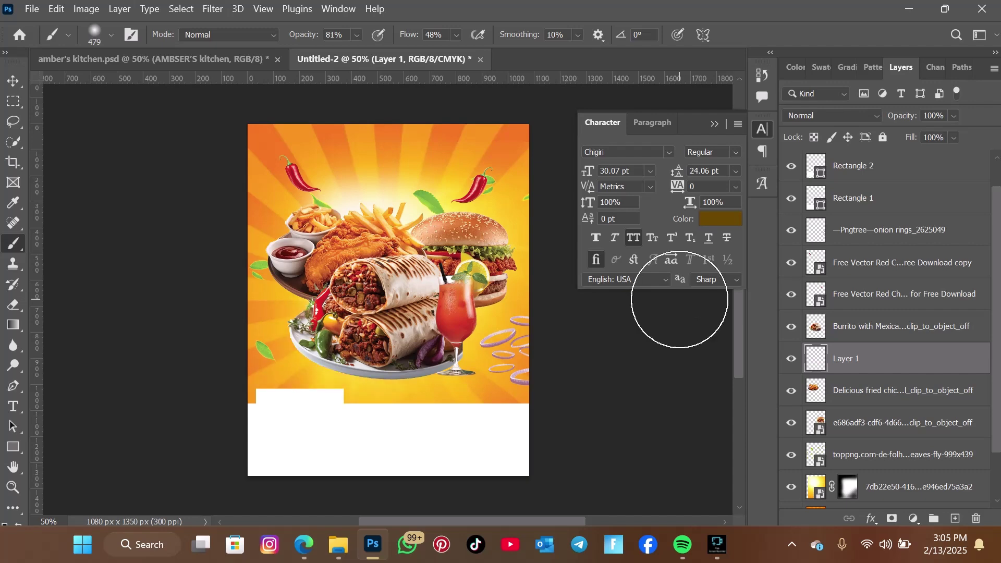
# Set the paint colour to black and flatten the soft 479 px brush tip into a thin ellipse at an angle of -1°
pyautogui.click(702, 221)
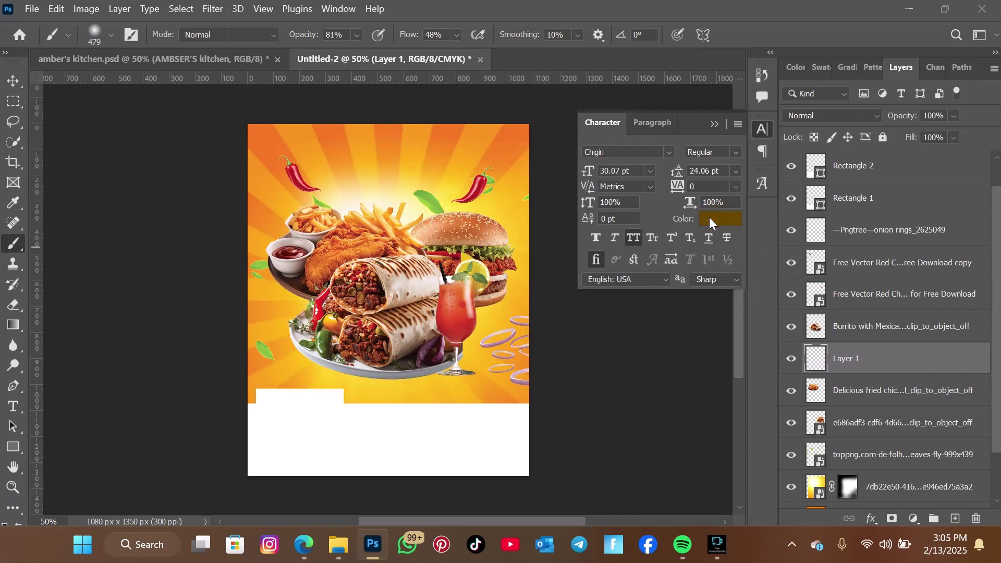
pyautogui.moveTo(661, 326); pyautogui.dragTo(567, 396)
pyautogui.click(935, 166)
pyautogui.click(108, 36)
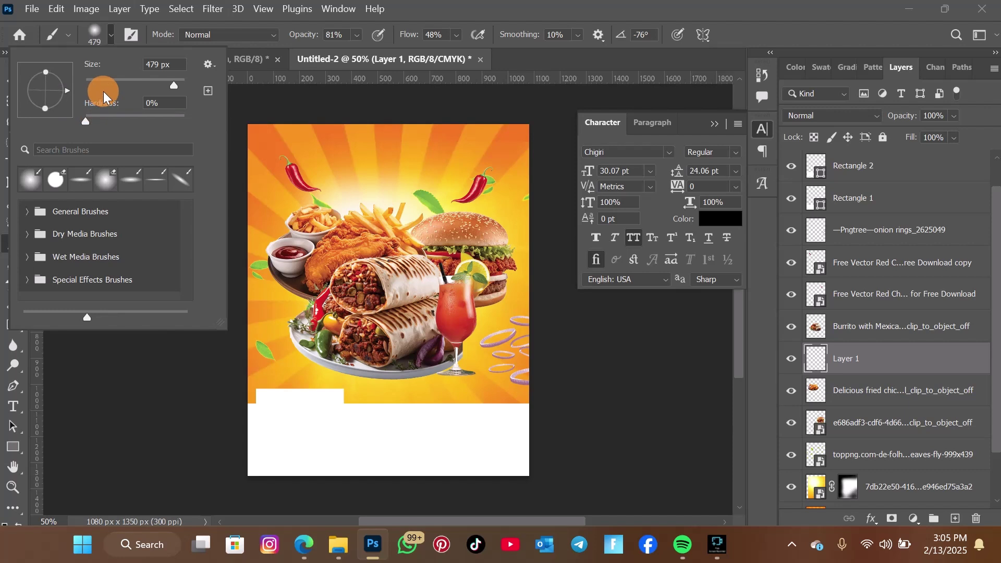
pyautogui.moveTo(45, 106); pyautogui.dragTo(45, 93)
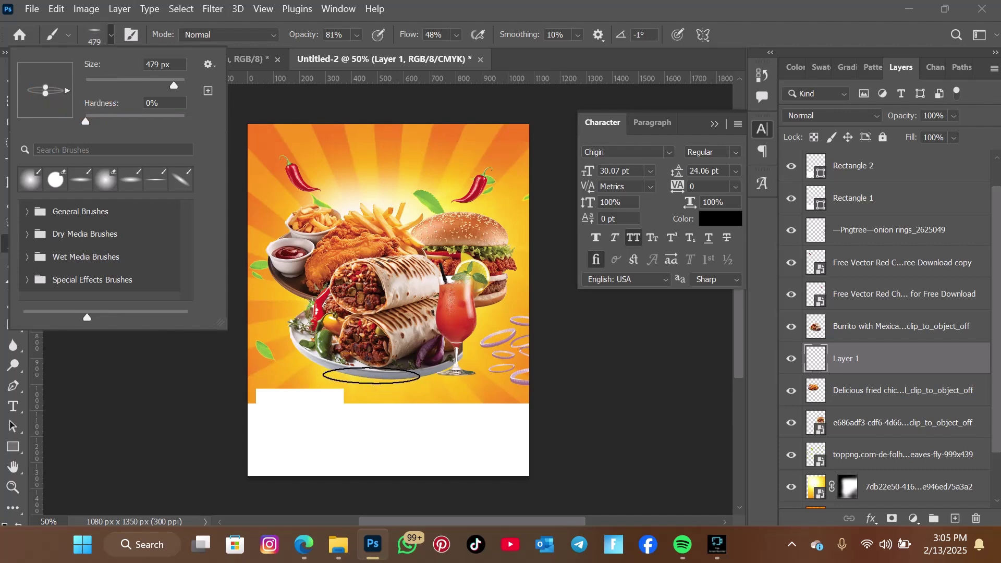
# Paint soft black shadows beneath the plate and the cocktail glass's base, using a 111 px brush raised to 100% opacity for the glass
pyautogui.click(372, 376)
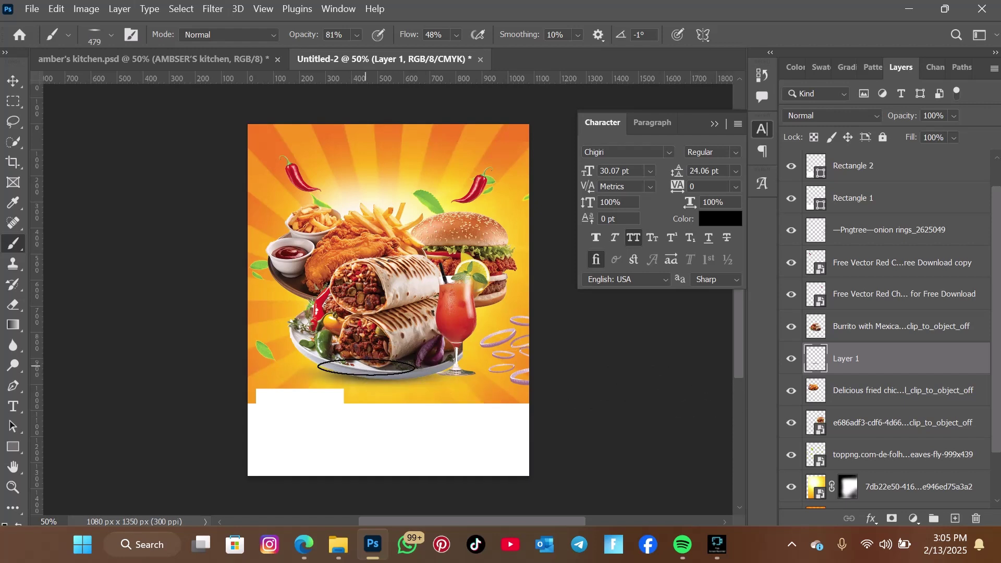
pyautogui.click(353, 368)
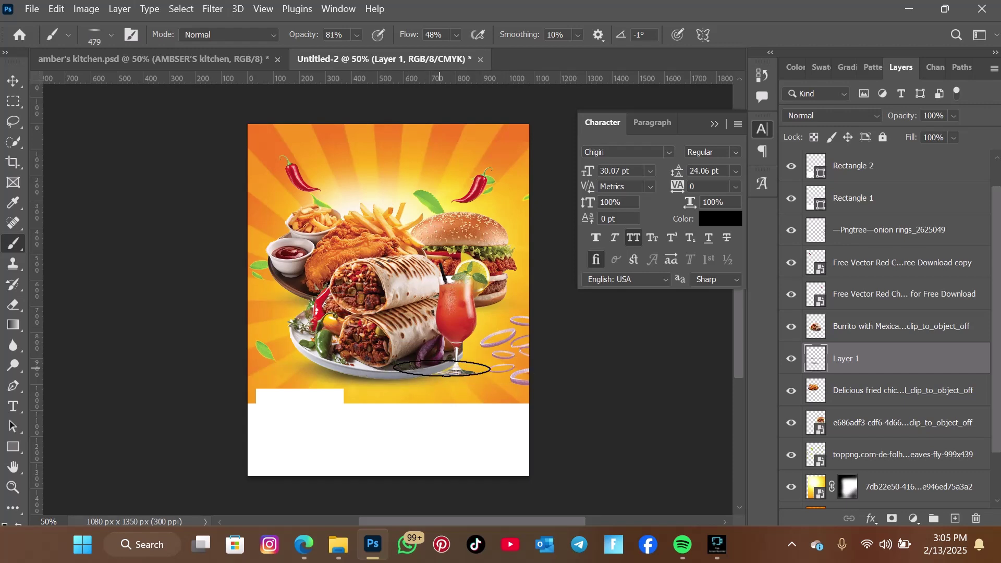
pyautogui.click(104, 35)
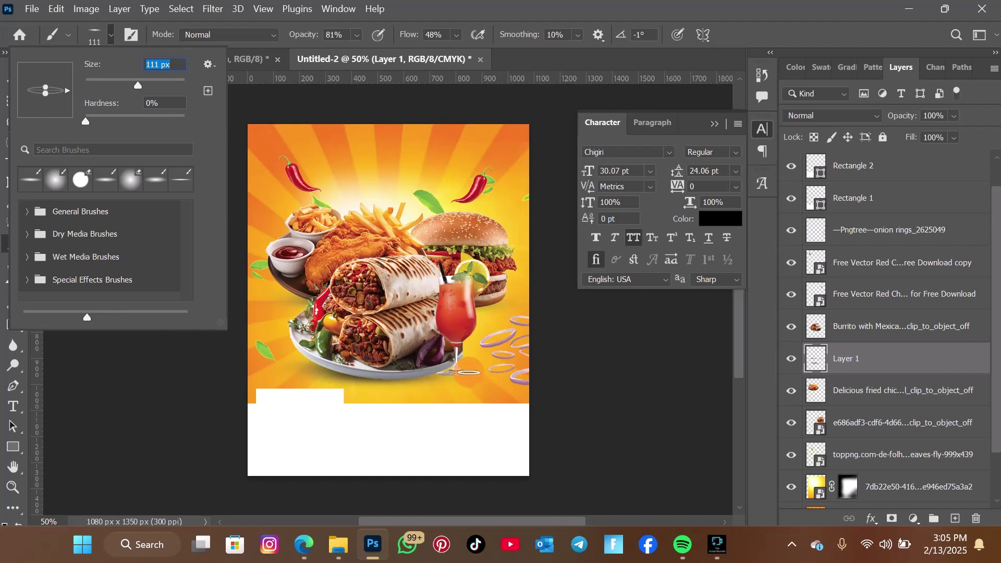
pyautogui.click(468, 387)
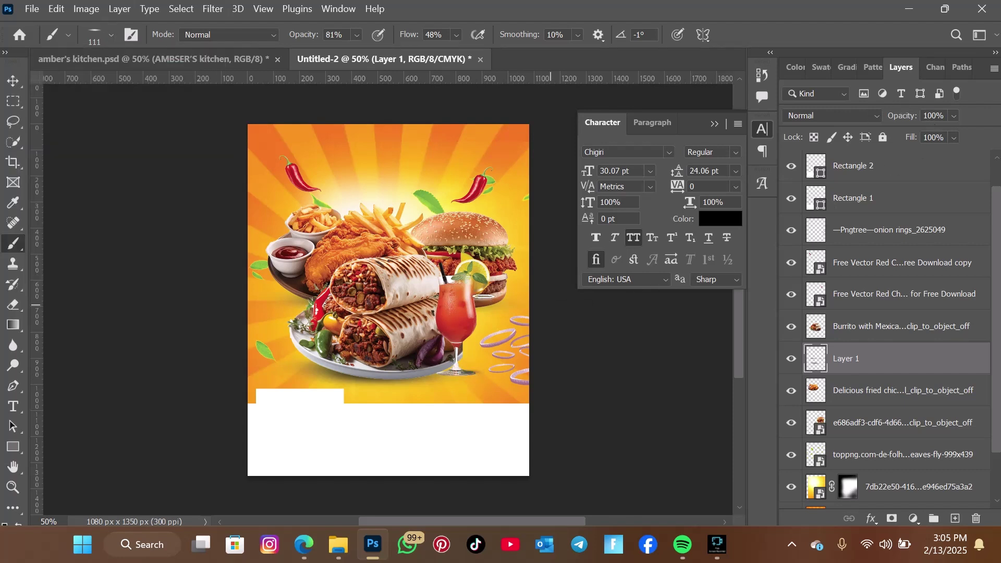
pyautogui.moveTo(308, 31); pyautogui.dragTo(475, 316)
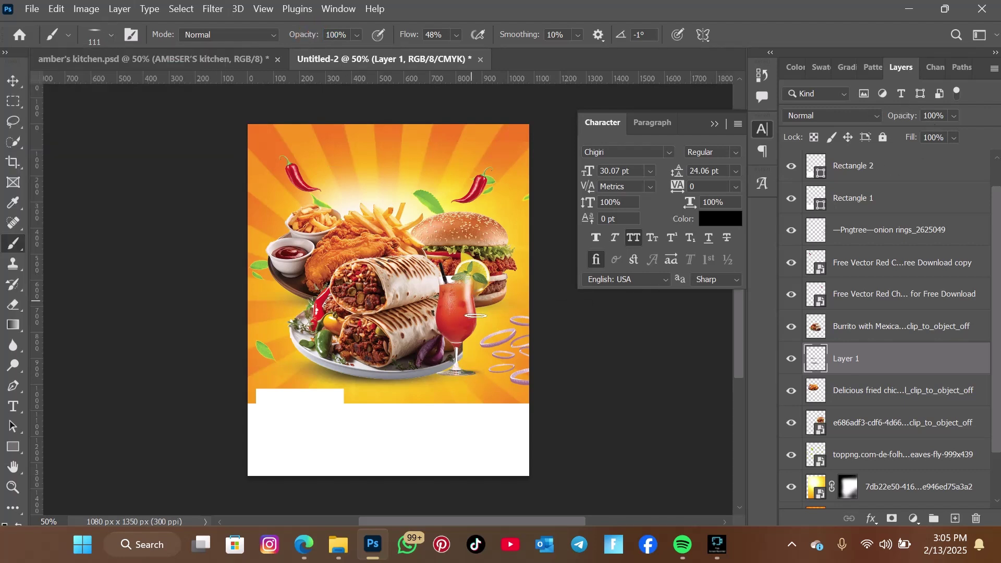
pyautogui.click(470, 375)
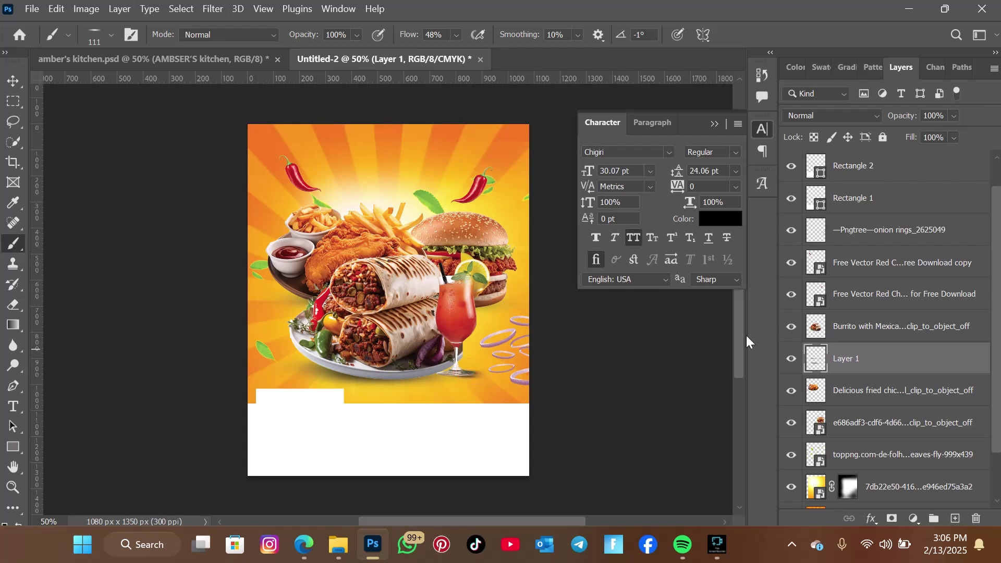
# Move the shadow layer directly below the green leaves layer, above the masked glow layer
pyautogui.moveTo(900, 369); pyautogui.dragTo(912, 435)
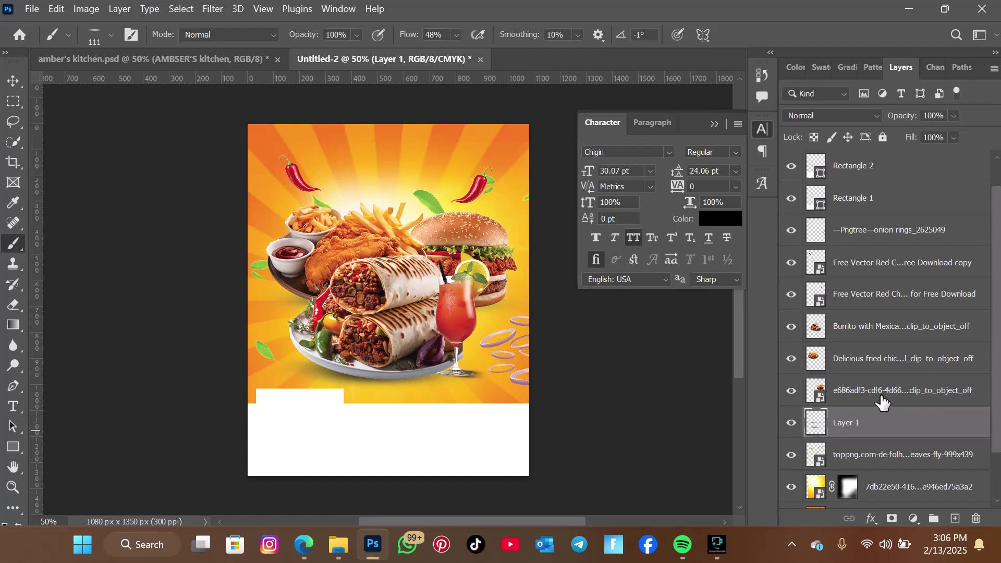
pyautogui.scroll(-2, 912, 384)
pyautogui.moveTo(883, 368); pyautogui.dragTo(895, 411)
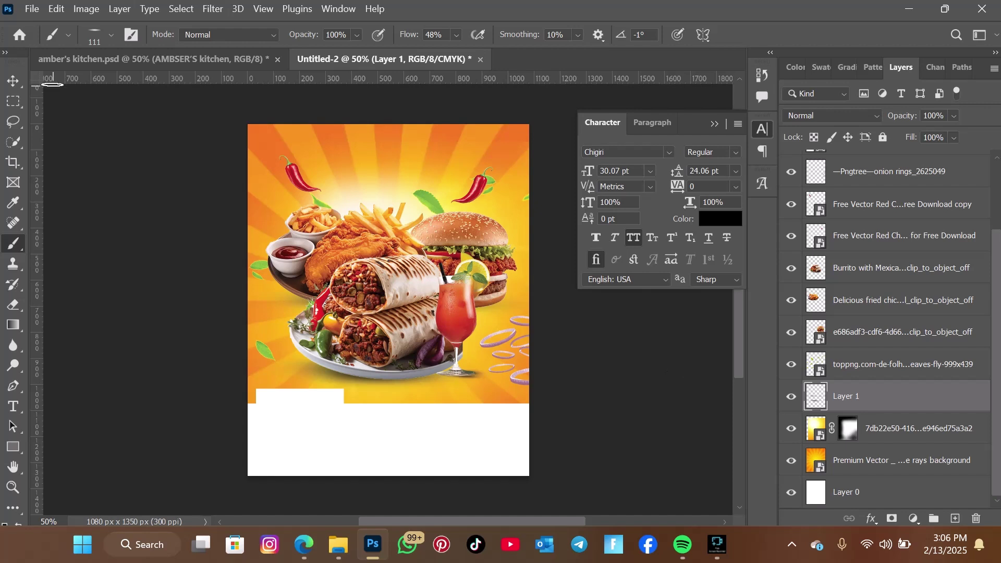
# Add a placeholder text line in the 30.07 pt Chigiri font and place it between and above the two red chillies
pyautogui.click(14, 80)
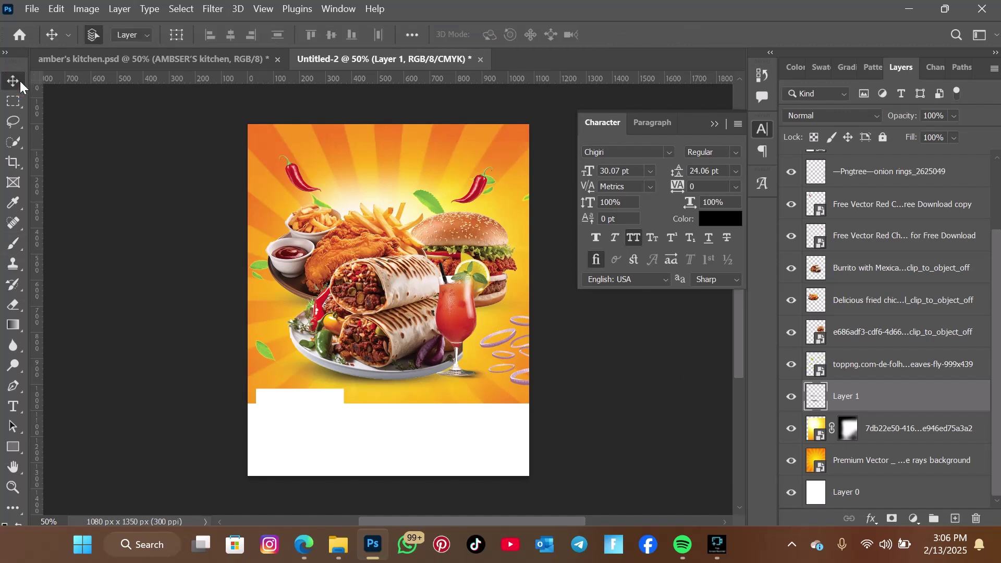
pyautogui.click(13, 406)
pyautogui.click(328, 147)
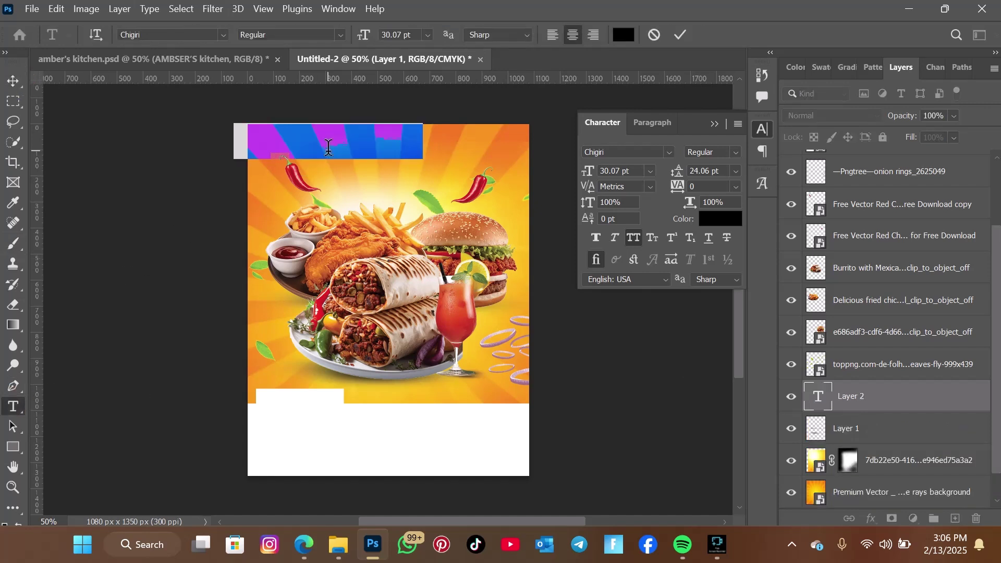
pyautogui.moveTo(380, 207); pyautogui.dragTo(457, 227)
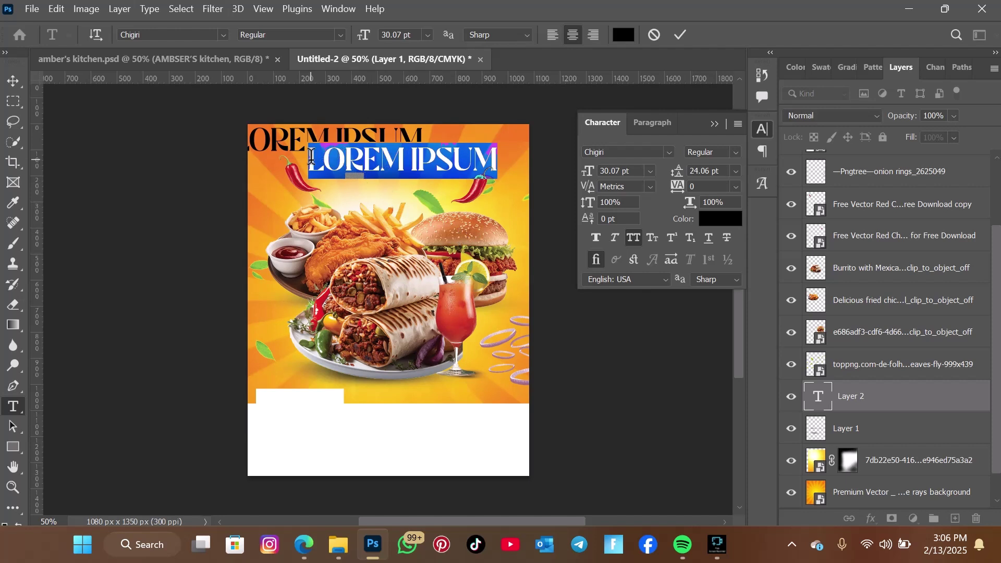
pyautogui.moveTo(425, 190); pyautogui.dragTo(376, 180)
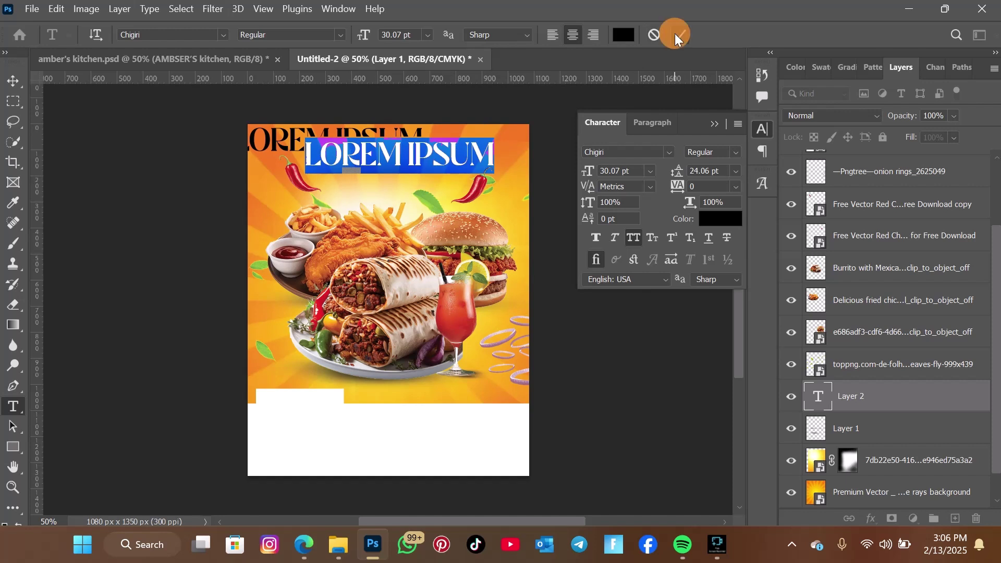
pyautogui.click(680, 34)
# Replace the placeholder text with "AMBER'S KITCHEN" on two lines and shift it slightly between the chillies
pyautogui.click(360, 154)
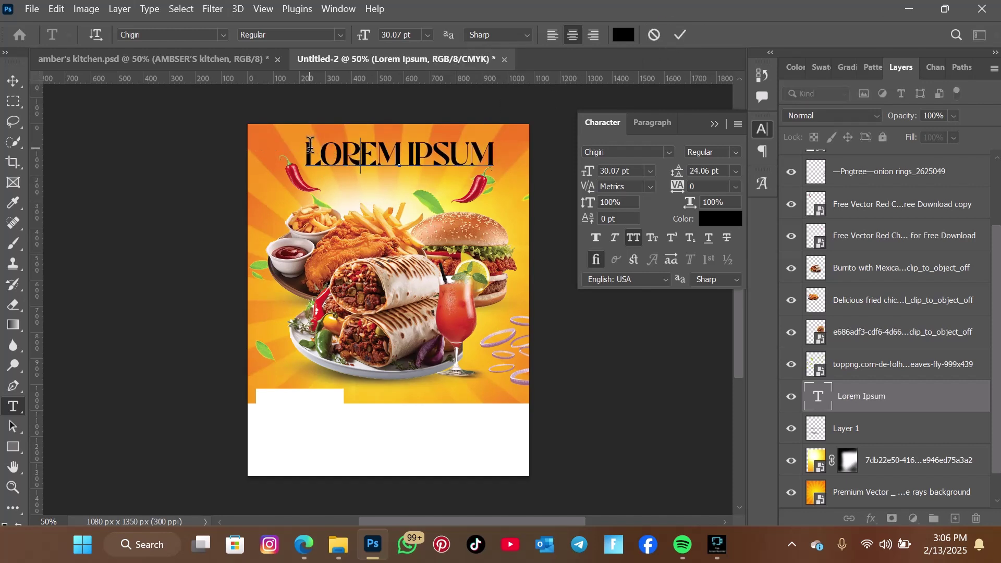
pyautogui.hotkey('ctrl', 'a')
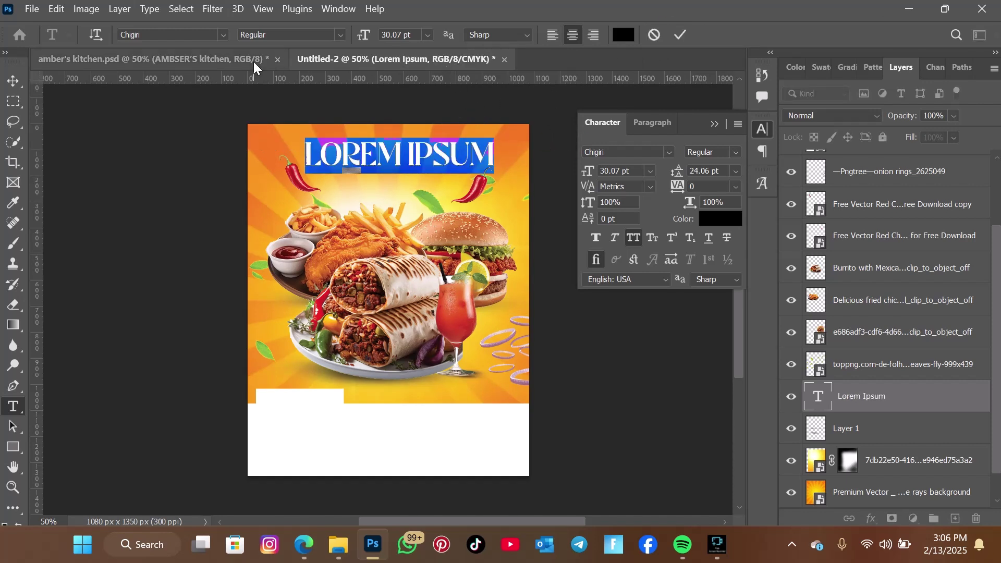
pyautogui.write('AMB')
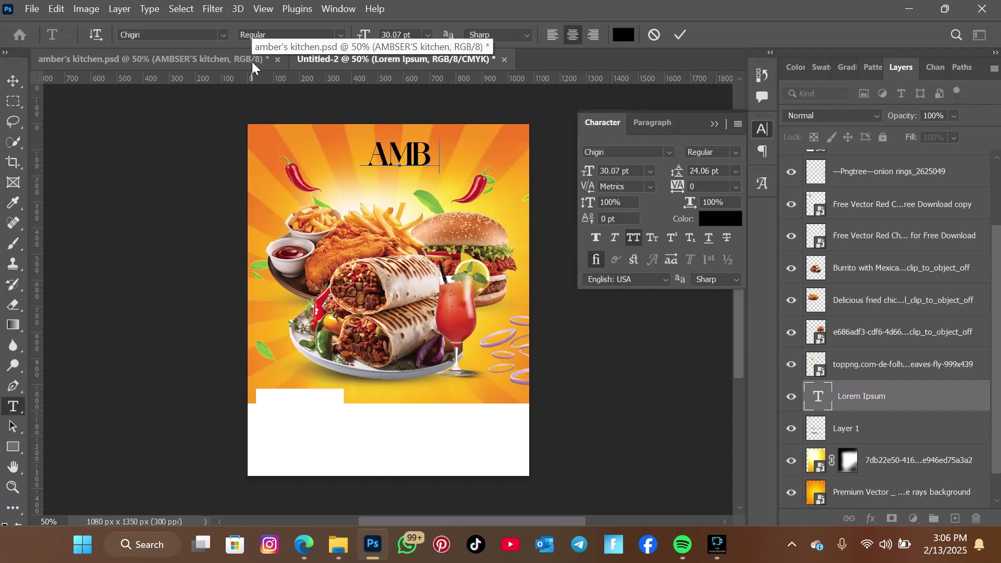
pyautogui.write('ERS')
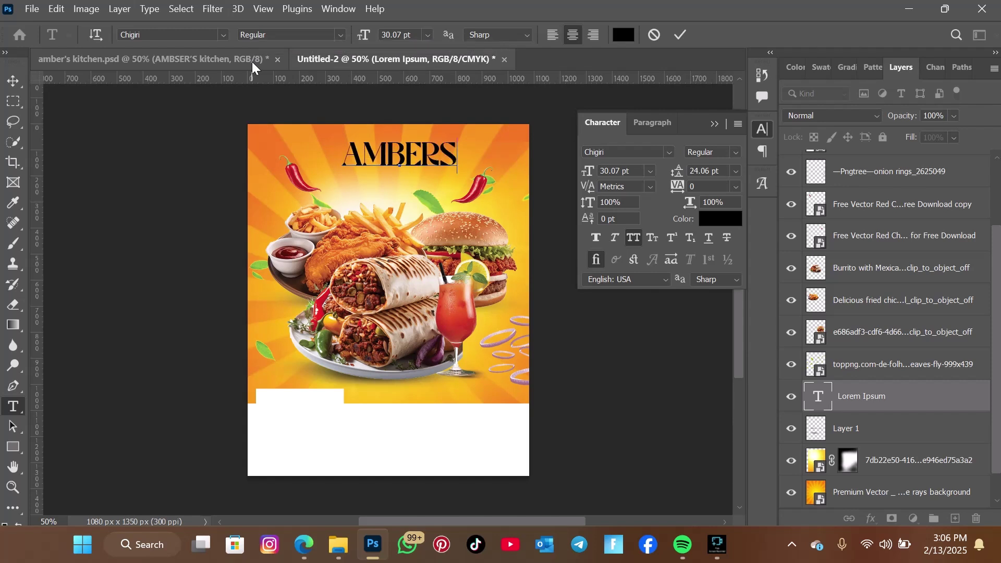
pyautogui.press('BackSpace')
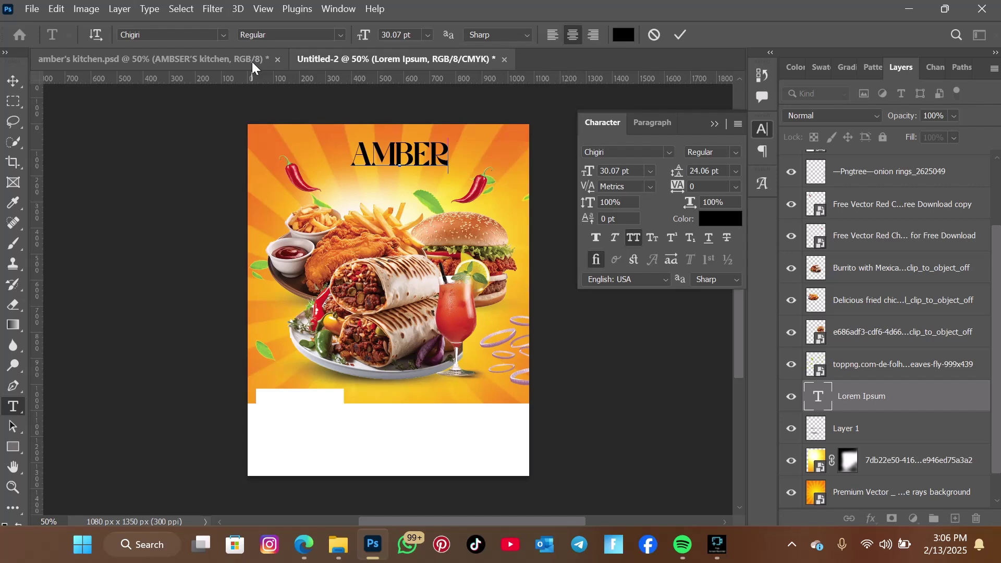
pyautogui.write("'S ")
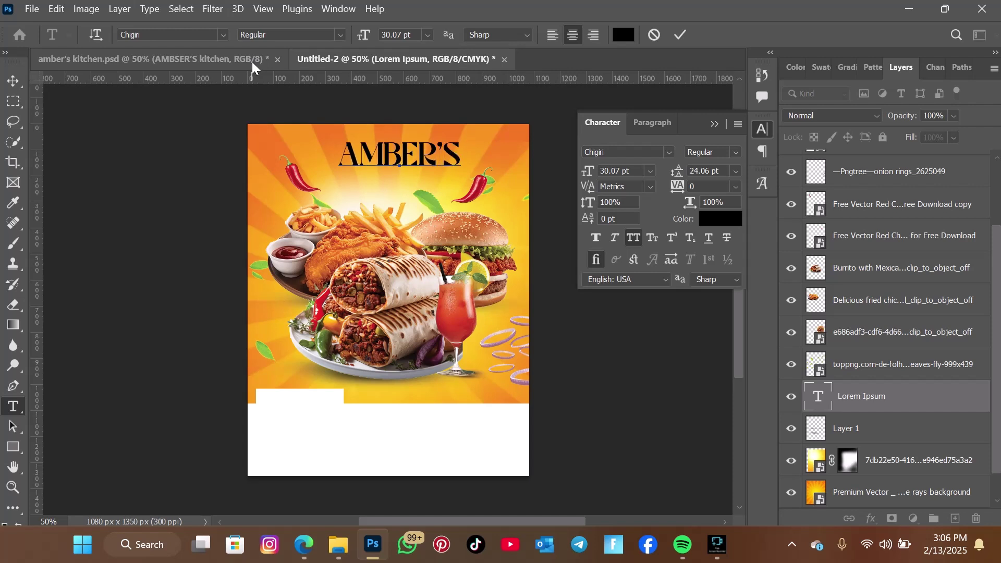
pyautogui.write('KITCHEN')
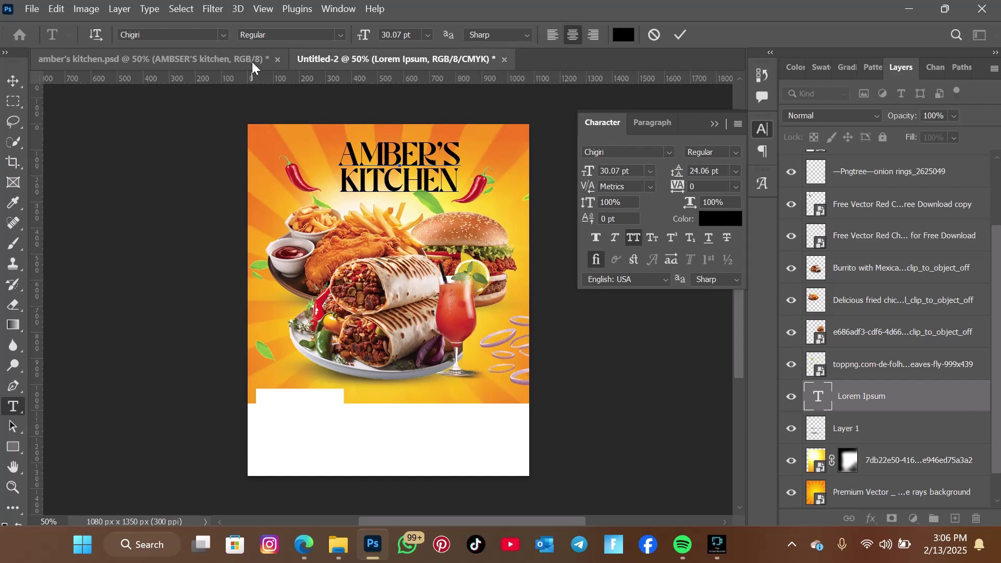
pyautogui.moveTo(596, 292); pyautogui.dragTo(588, 296)
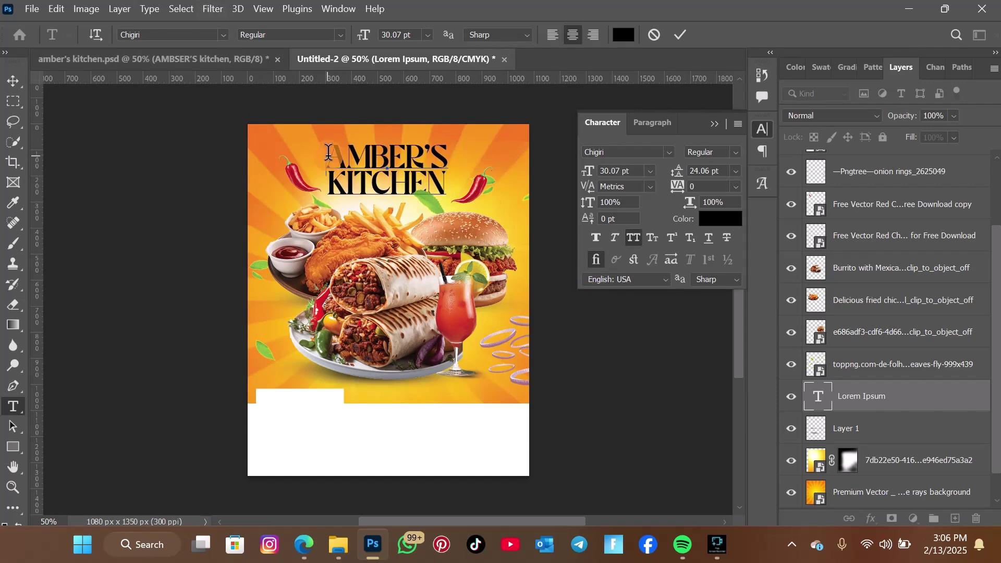
# Recolour the whole AMBER'S KITCHEN title dark brown (402c00), adjust its position slightly and commit the text
pyautogui.moveTo(328, 151); pyautogui.dragTo(447, 192)
pyautogui.click(623, 35)
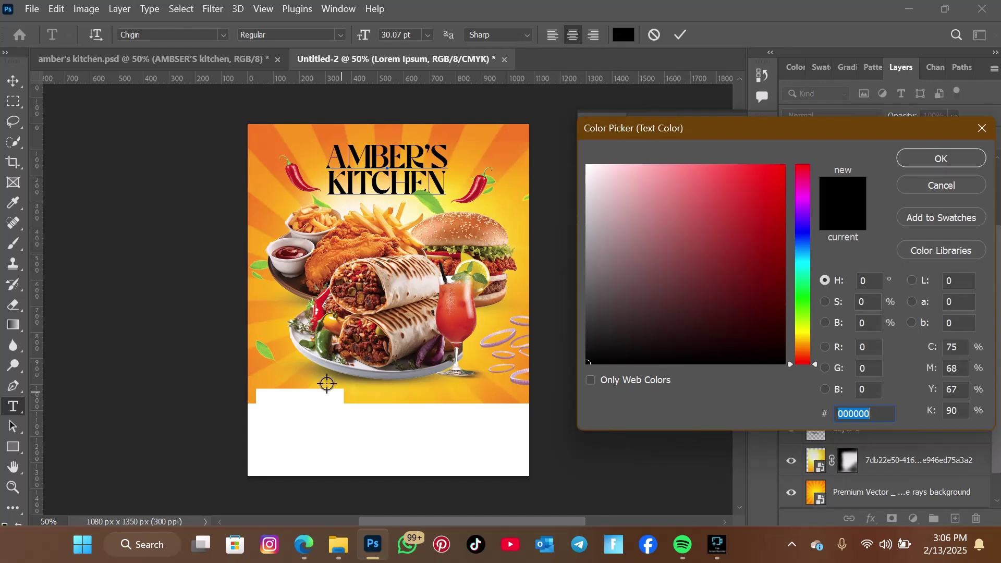
pyautogui.click(305, 368)
pyautogui.moveTo(699, 219)
pyautogui.mouseDown()
pyautogui.moveTo(779, 255)
pyautogui.moveTo(784, 314)
pyautogui.mouseUp()
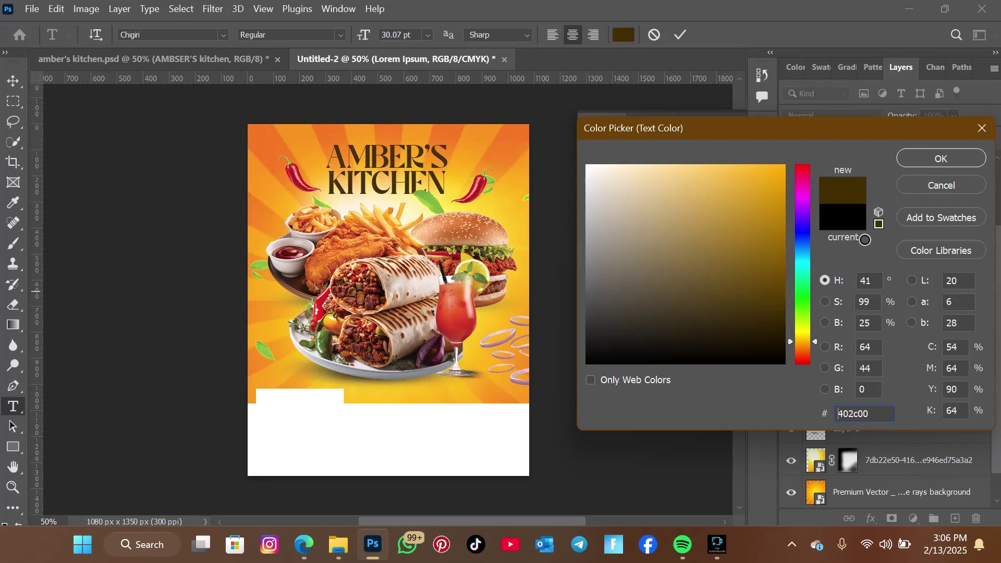
pyautogui.click(937, 164)
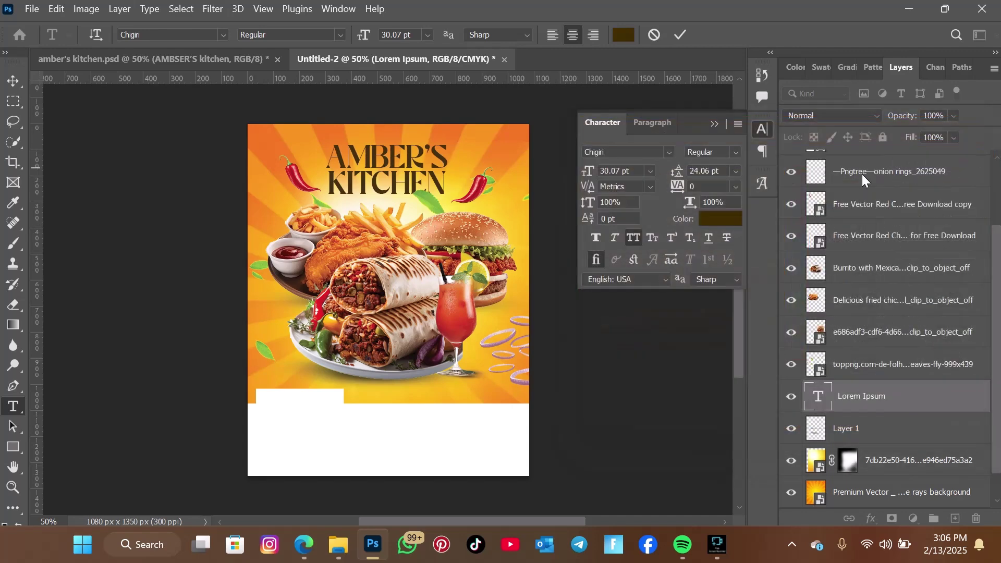
pyautogui.click(442, 183)
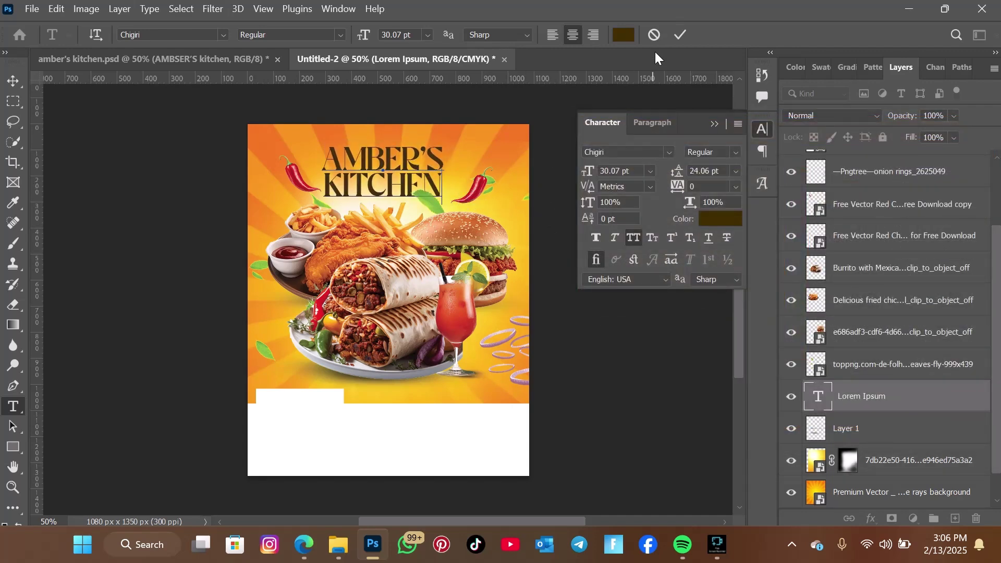
pyautogui.click(679, 31)
# Compare with amber's kitchen.psd, nudge the title in Untitled-2 and rotate it slightly counter-clockwise to match the reference's tilt
pyautogui.click(167, 60)
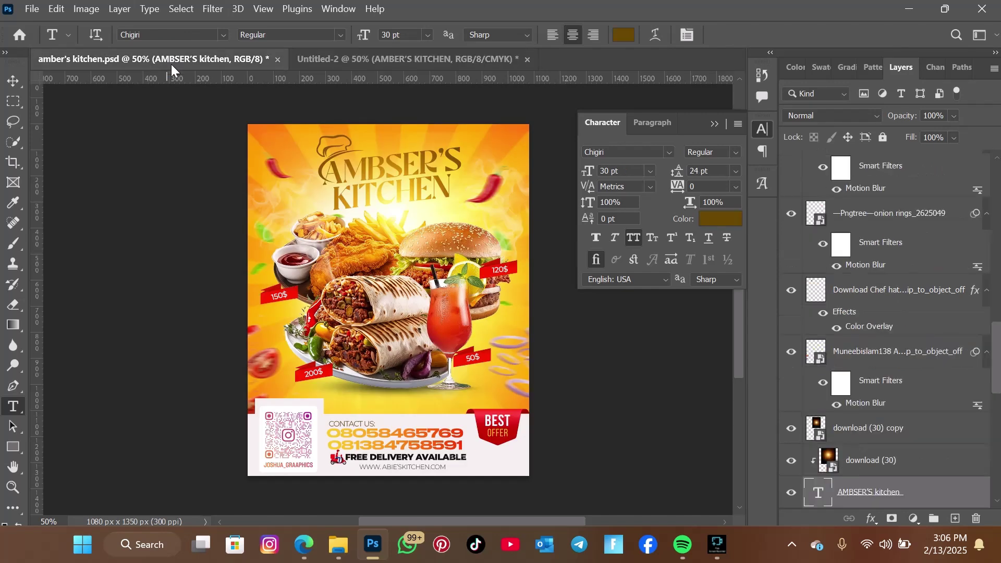
pyautogui.click(455, 52)
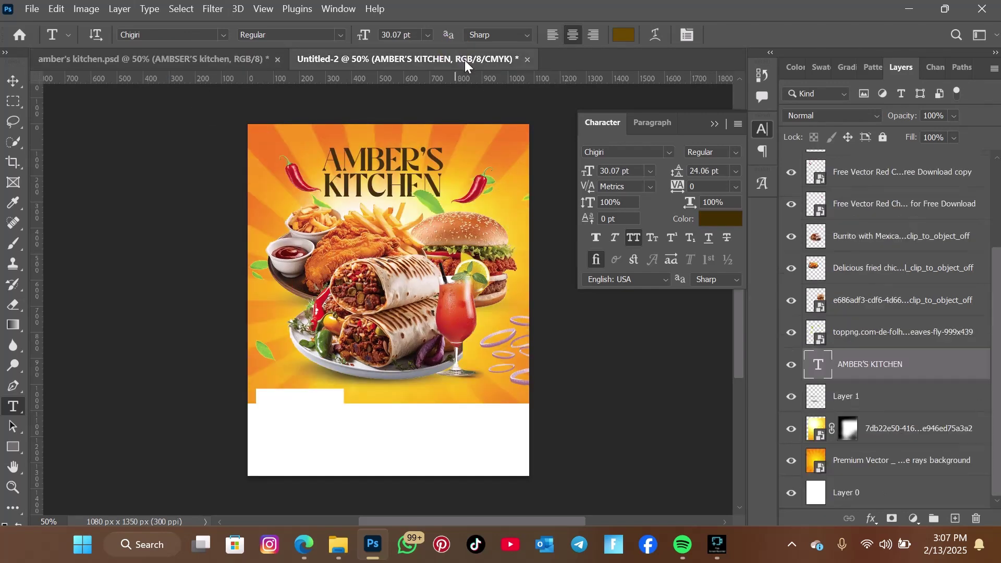
pyautogui.click(16, 84)
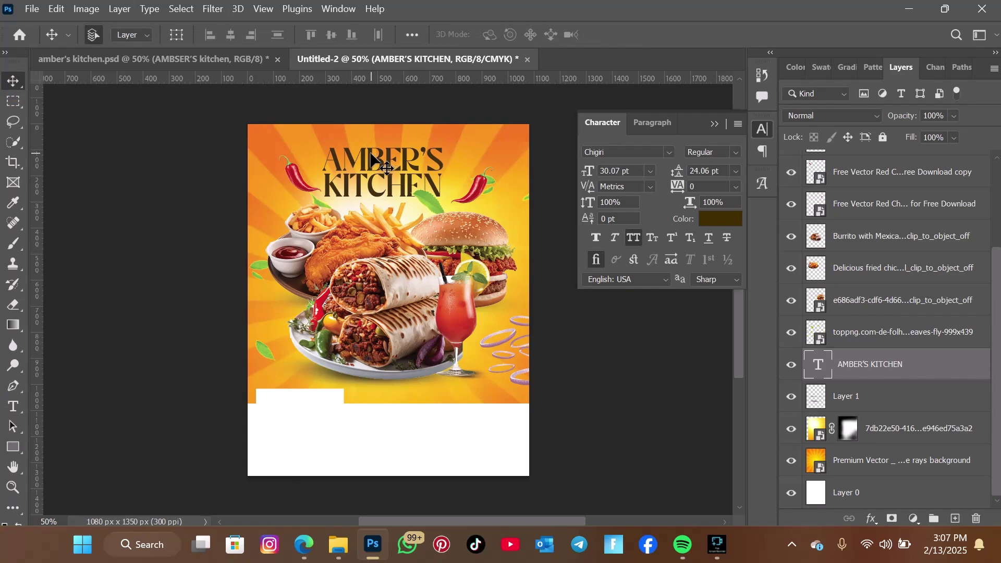
pyautogui.moveTo(370, 153); pyautogui.dragTo(374, 154)
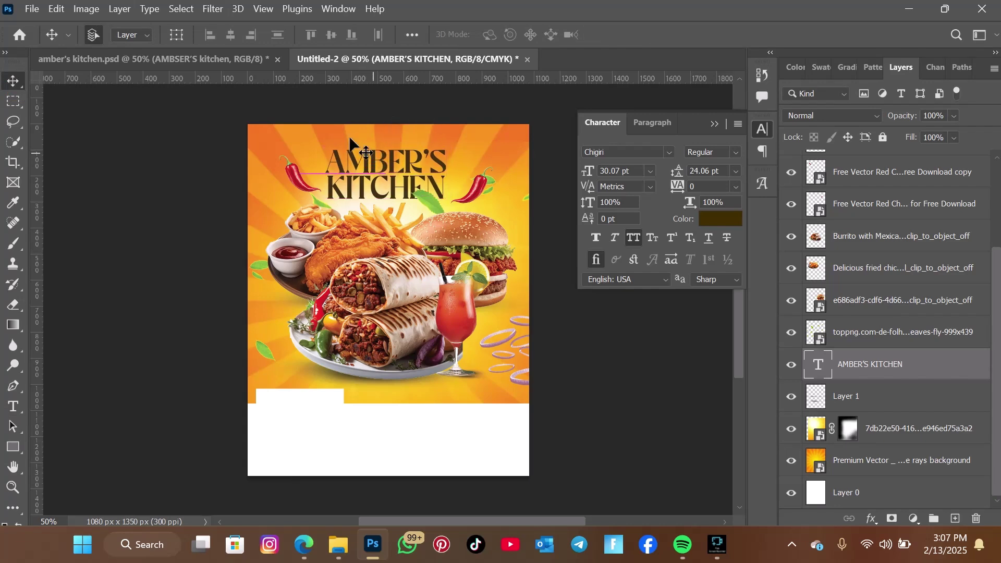
pyautogui.click(228, 58)
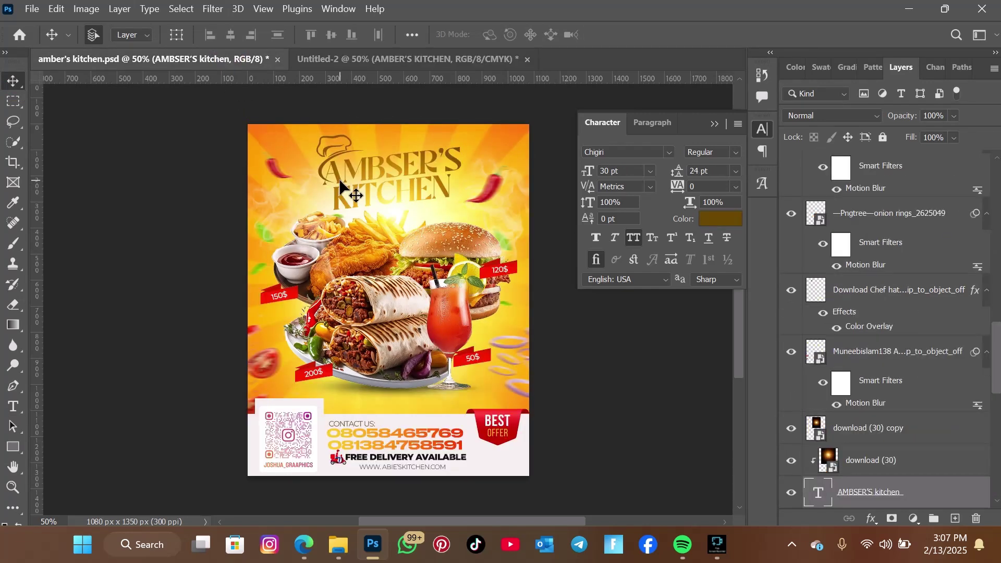
pyautogui.click(449, 58)
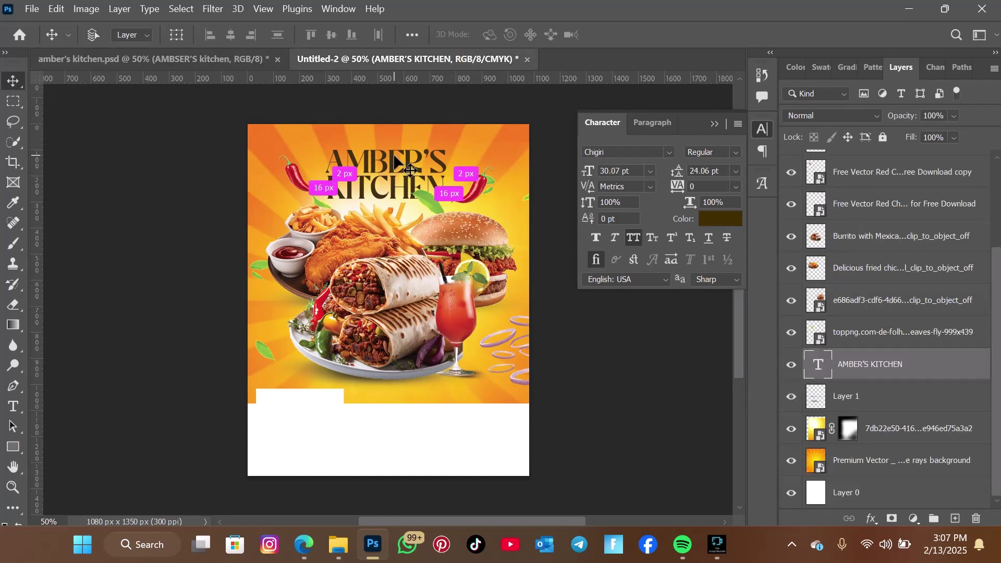
pyautogui.hotkey('ctrl', 't')
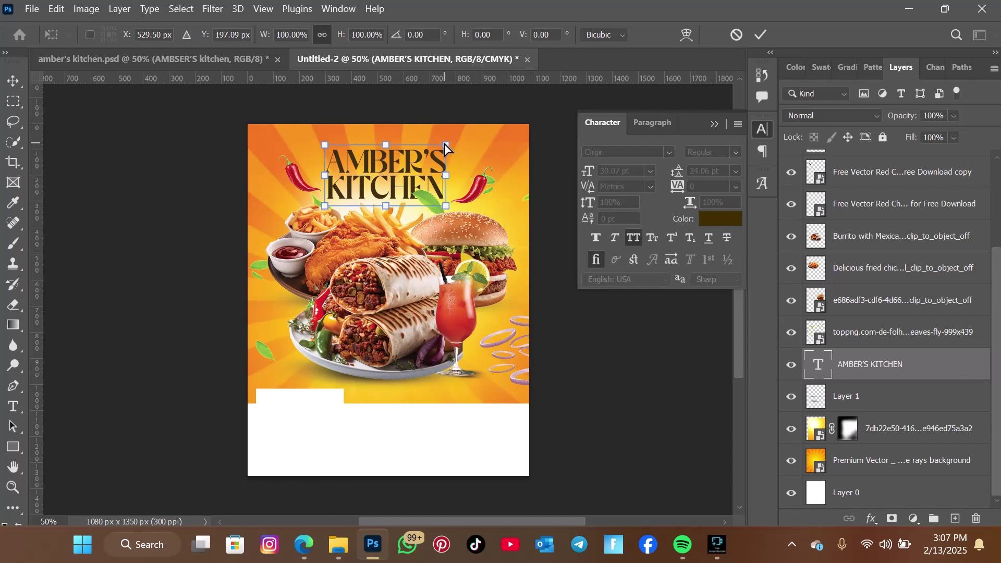
pyautogui.moveTo(445, 144); pyautogui.dragTo(438, 178)
pyautogui.click(760, 35)
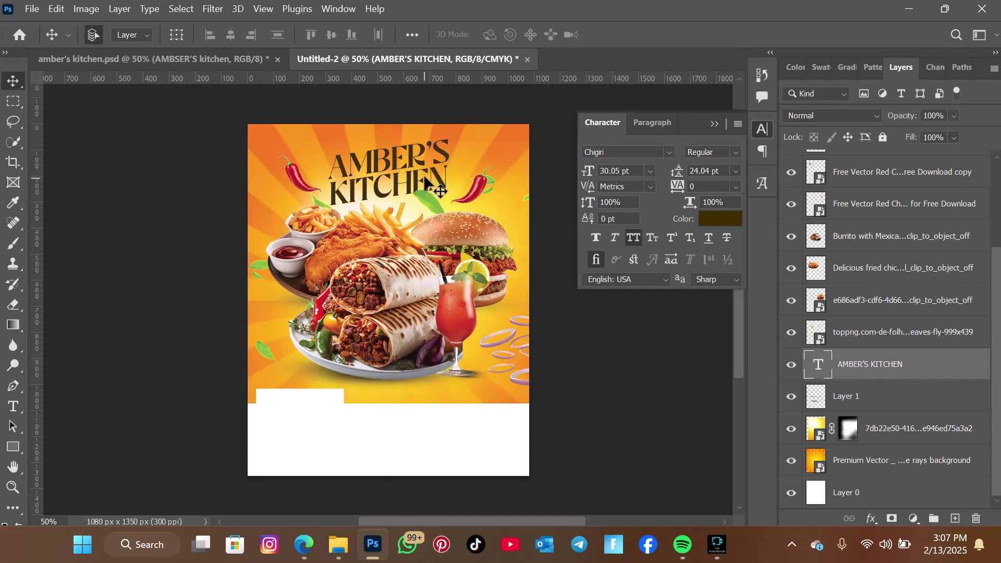
# Place the bright gold lens flare image from the food flier folder above the title layer, covering the flyer's upper part
pyautogui.click(337, 544)
pyautogui.scroll(-3, 279, 265)
pyautogui.moveTo(182, 362); pyautogui.dragTo(649, 367)
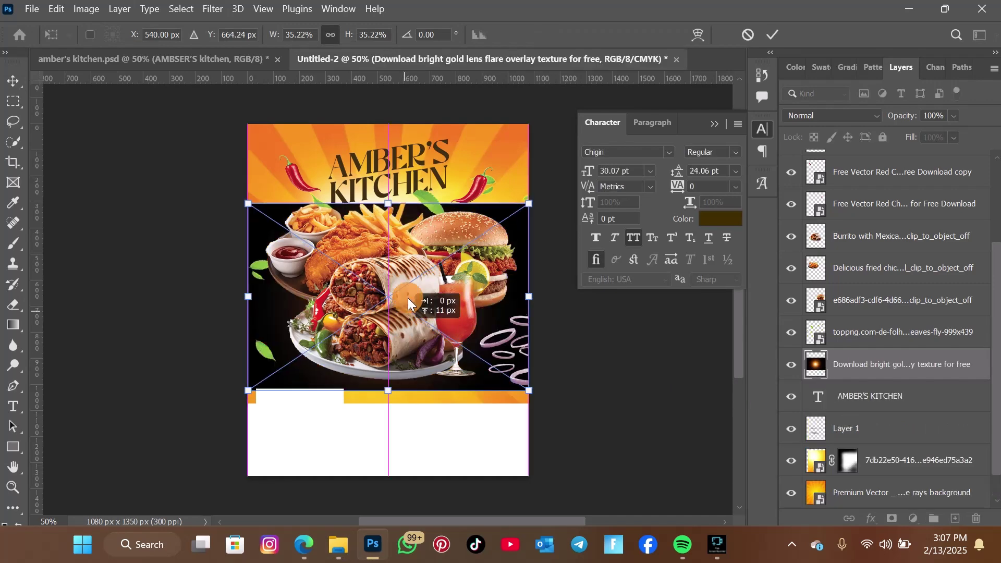
pyautogui.moveTo(407, 299); pyautogui.dragTo(413, 209)
pyautogui.click(772, 35)
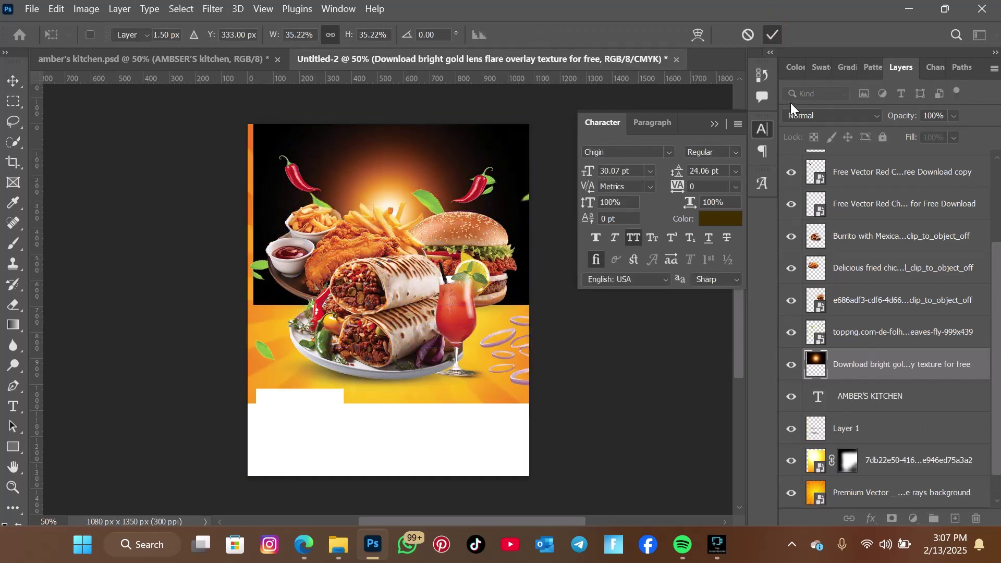
# Set the lens flare layer's blend mode to Screen and fine-tune its position over the title
pyautogui.click(828, 115)
pyautogui.click(814, 247)
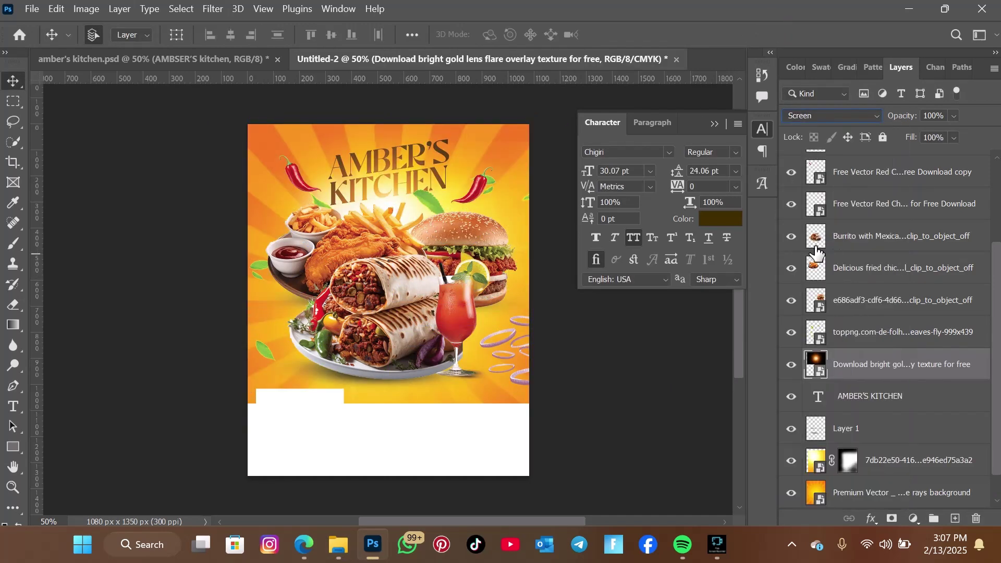
pyautogui.moveTo(385, 197)
pyautogui.mouseDown()
pyautogui.moveTo(380, 166)
pyautogui.moveTo(396, 151)
pyautogui.moveTo(389, 208)
pyautogui.moveTo(395, 198)
pyautogui.moveTo(382, 183)
pyautogui.moveTo(376, 194)
pyautogui.moveTo(386, 199)
pyautogui.mouseUp()
# Place the chef hat logo from the food flier folder, scaled to 13.97%, over the title's letter A
pyautogui.click(354, 549)
pyautogui.scroll(3, 271, 295)
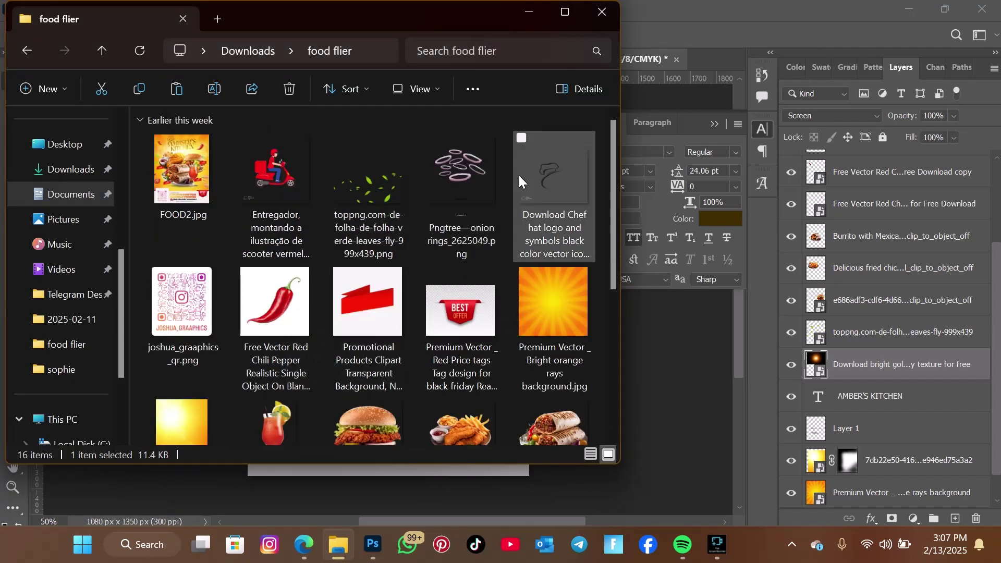
pyautogui.moveTo(519, 179); pyautogui.dragTo(639, 369)
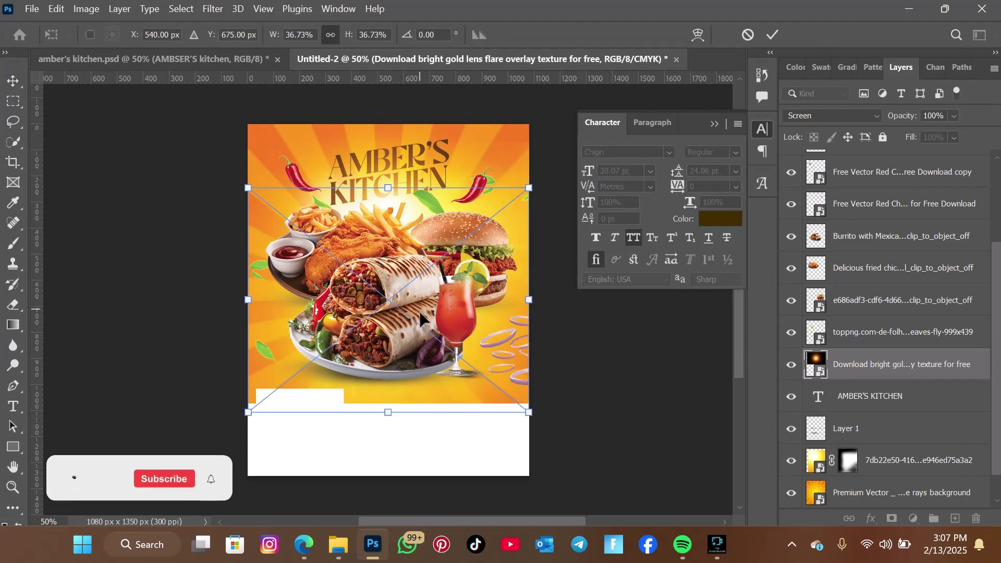
pyautogui.moveTo(420, 315); pyautogui.dragTo(394, 170)
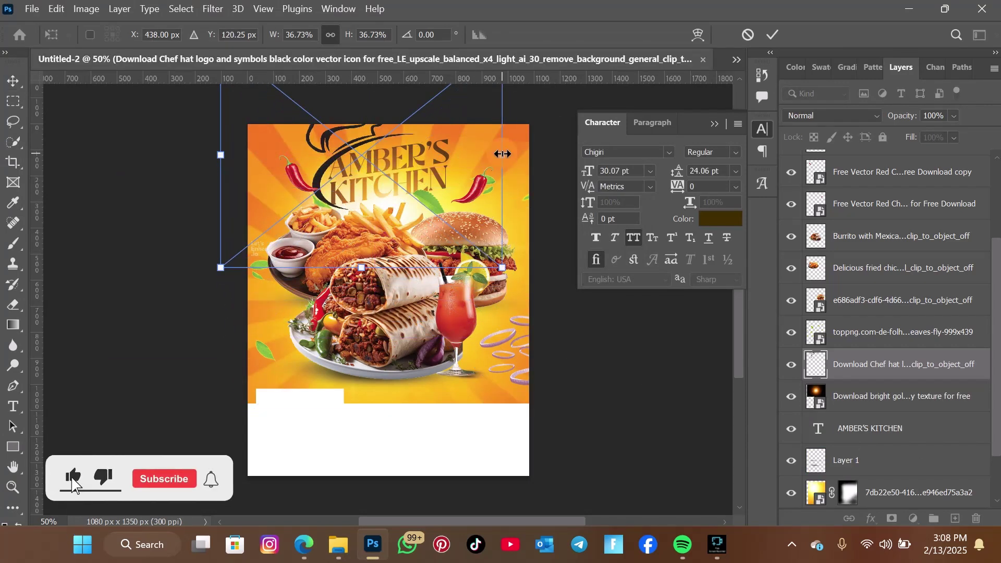
pyautogui.moveTo(502, 153); pyautogui.dragTo(379, 164)
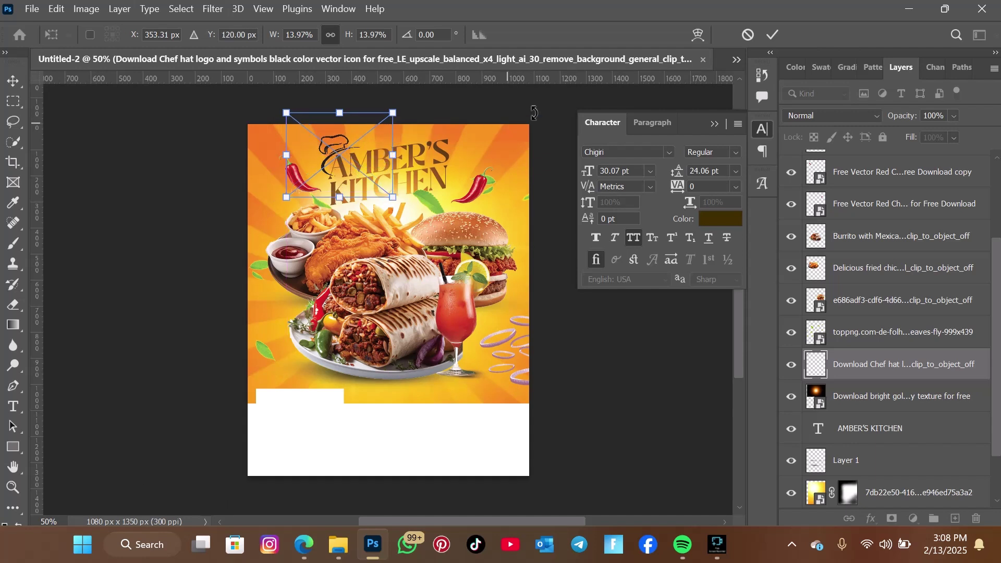
pyautogui.click(770, 34)
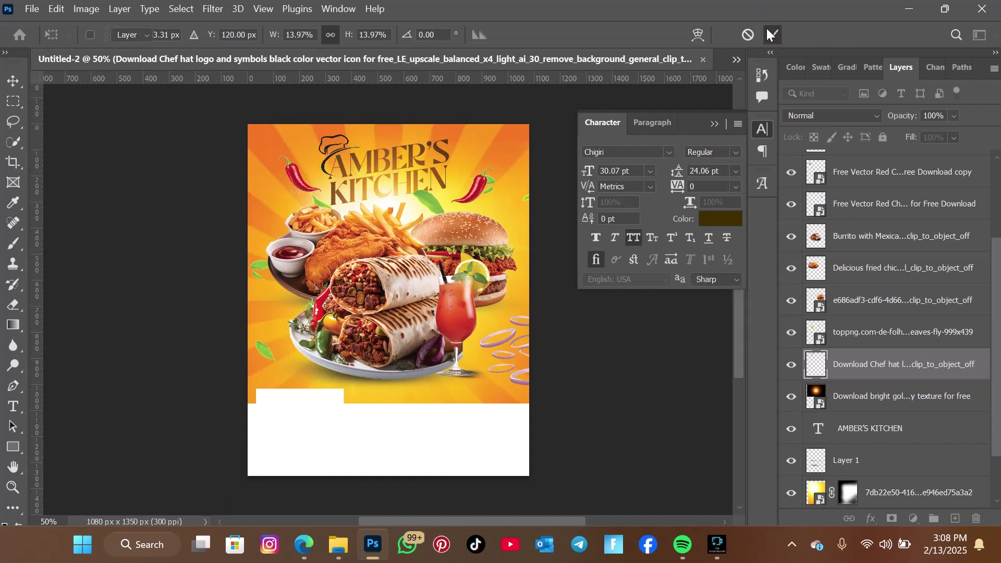
# Add a Color Overlay to the chef hat layer, using brown #764602 sampled from the title lettering
pyautogui.click(861, 520)
pyautogui.click(886, 453)
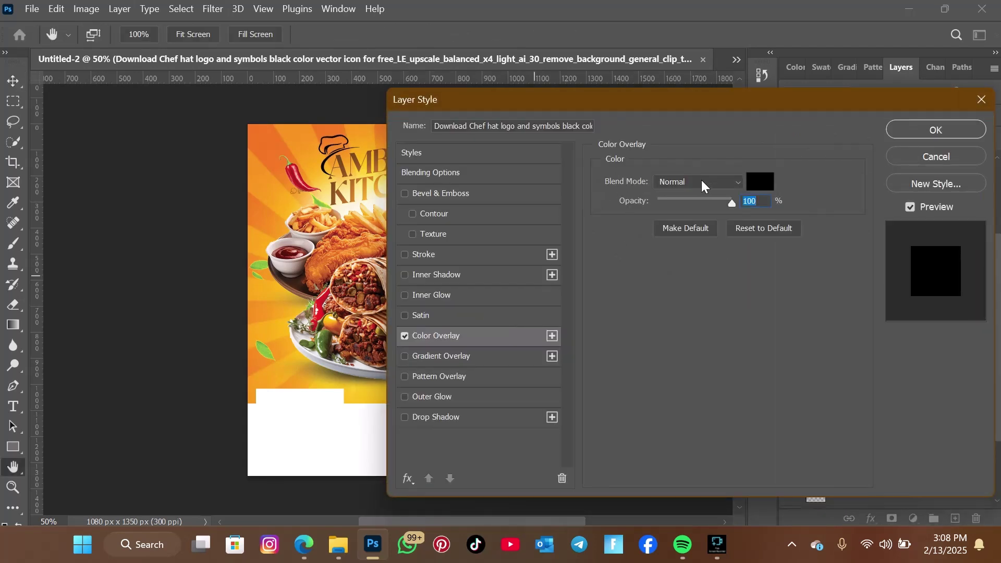
pyautogui.click(760, 181)
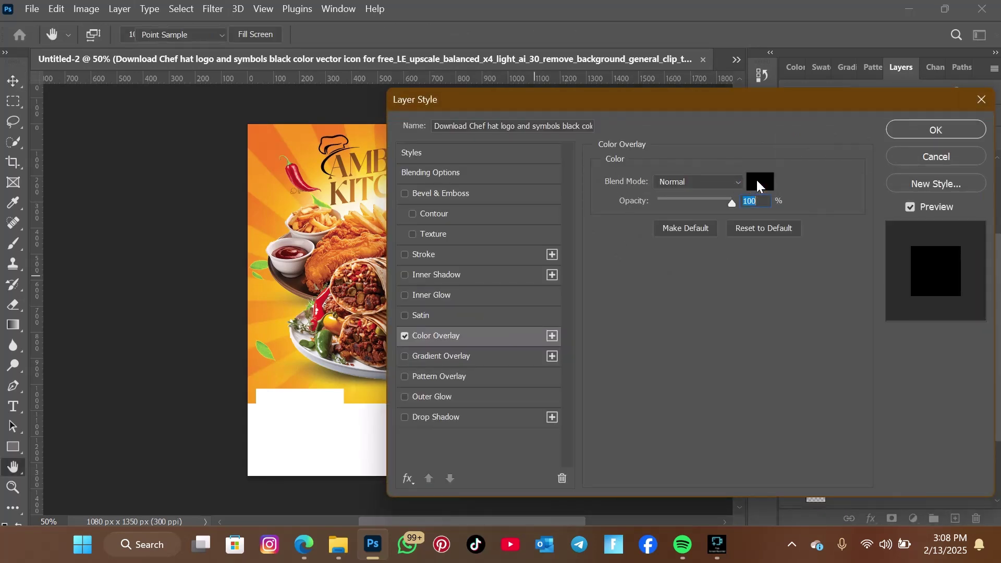
pyautogui.moveTo(340, 154); pyautogui.dragTo(340, 163)
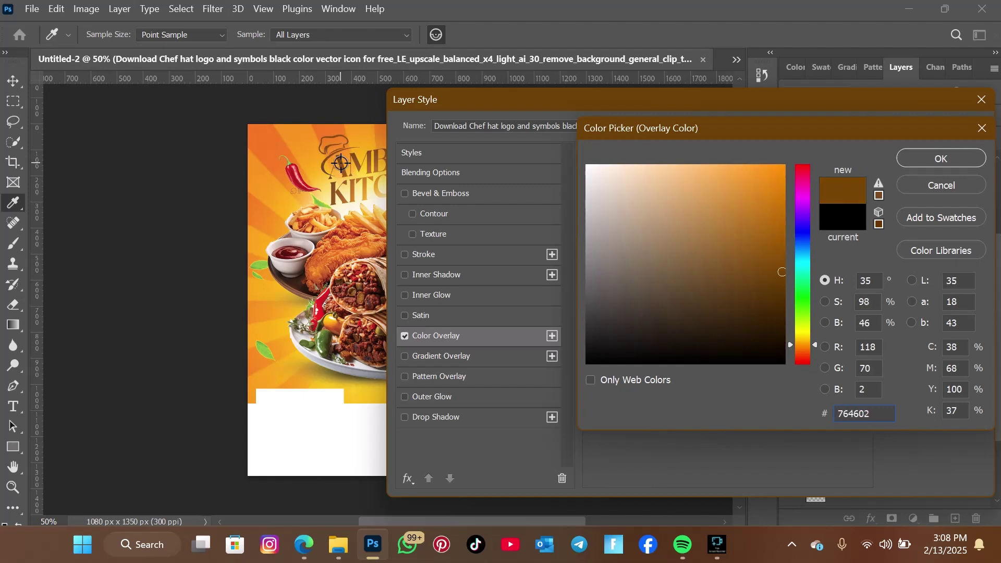
pyautogui.click(931, 152)
pyautogui.click(935, 127)
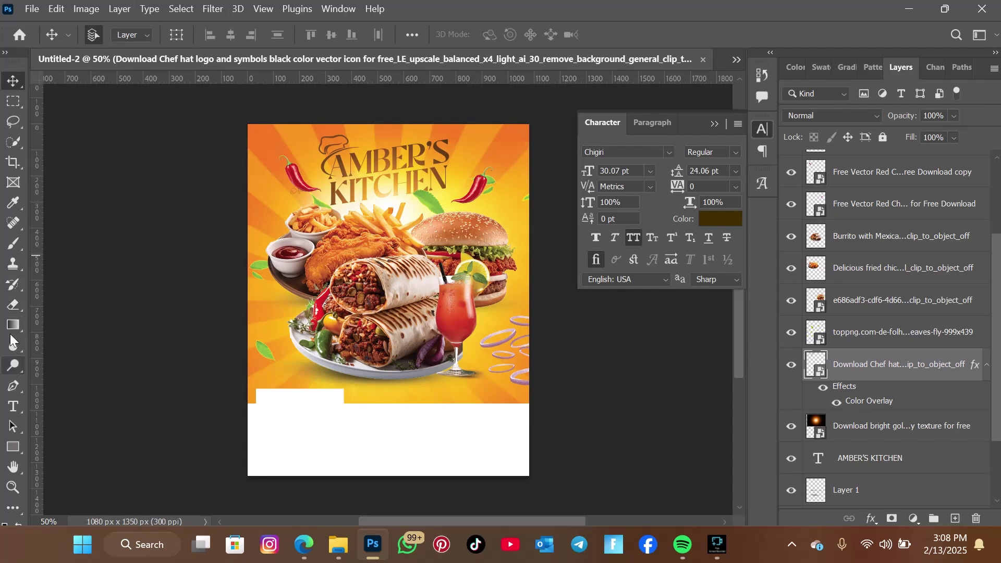
# Rasterize the chef hat layer for the Eraser, and return to the Move tool
pyautogui.click(14, 305)
pyautogui.click(314, 243)
pyautogui.click(459, 224)
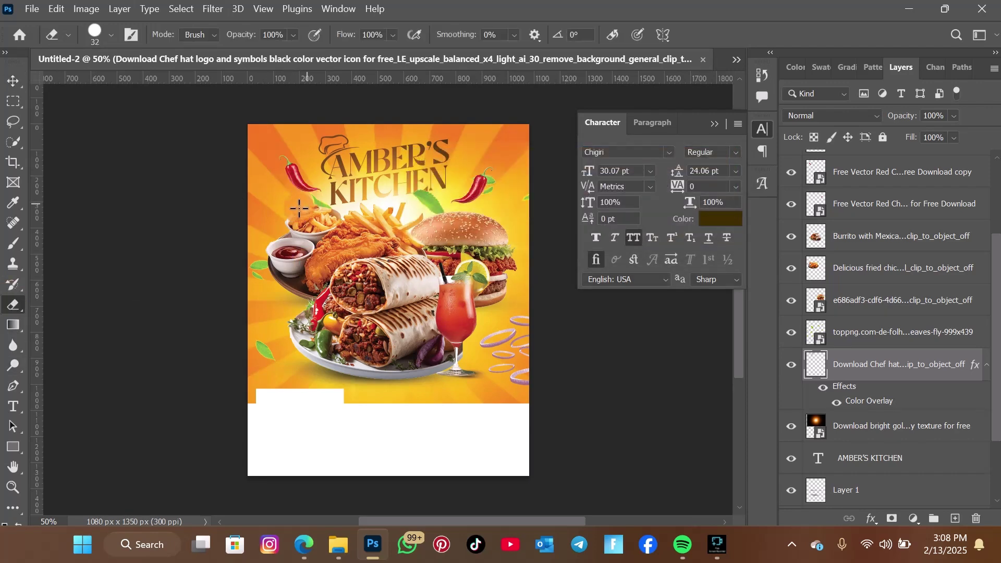
pyautogui.click(13, 81)
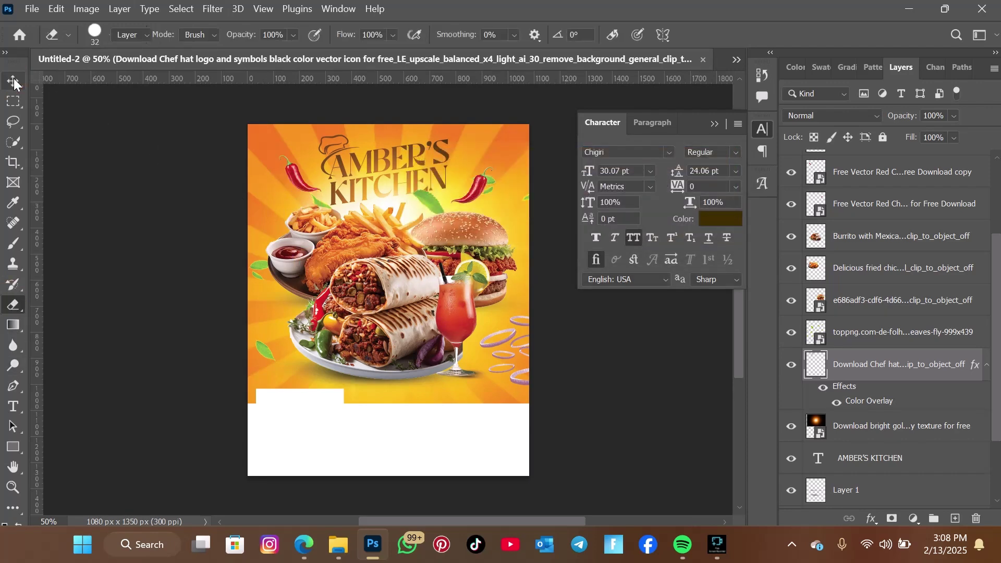
# Nudge the red chili beside the title's right end and apply a Motion Blur with angle 0° and distance 21 pixels
pyautogui.click(480, 186)
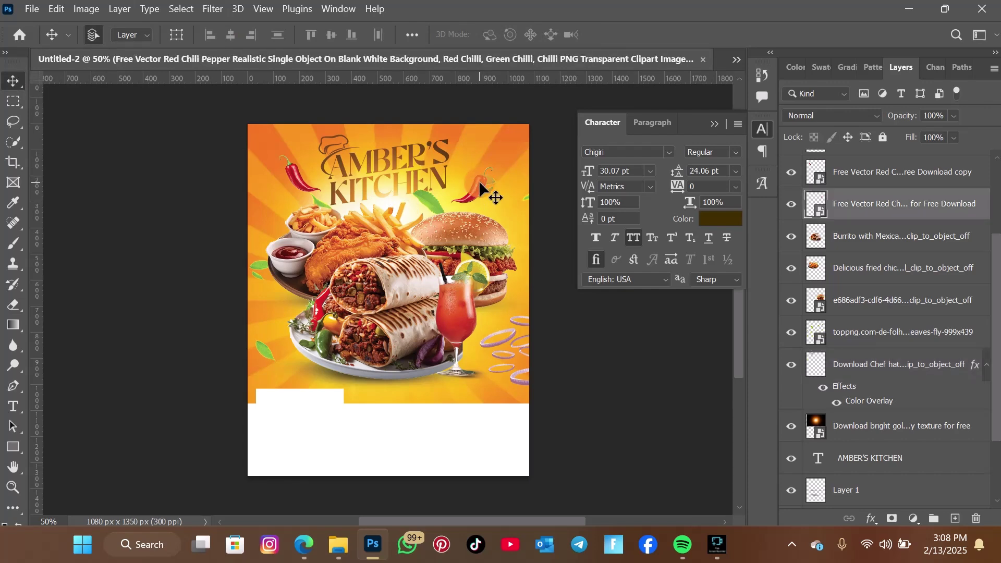
pyautogui.moveTo(479, 182); pyautogui.dragTo(483, 188)
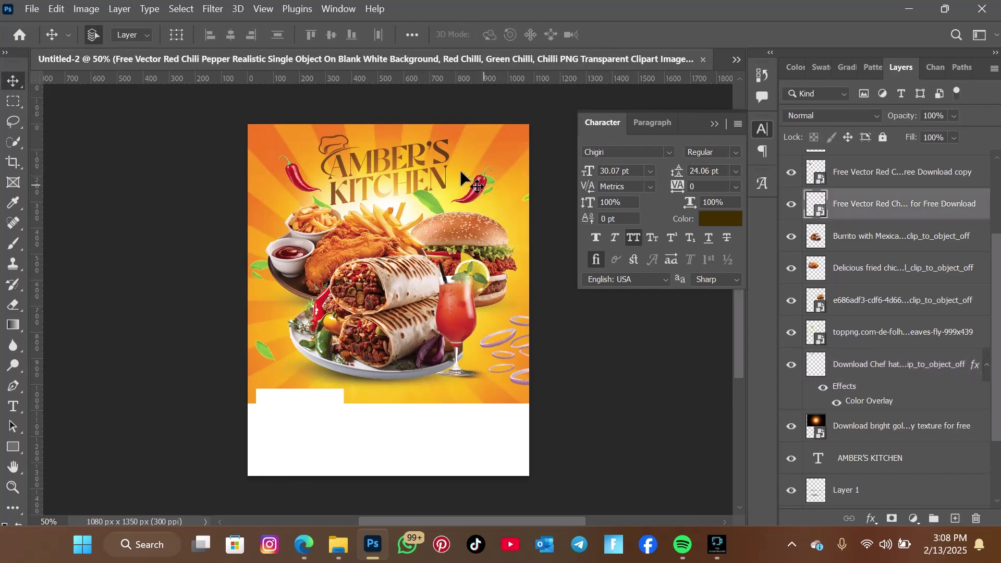
pyautogui.click(220, 6)
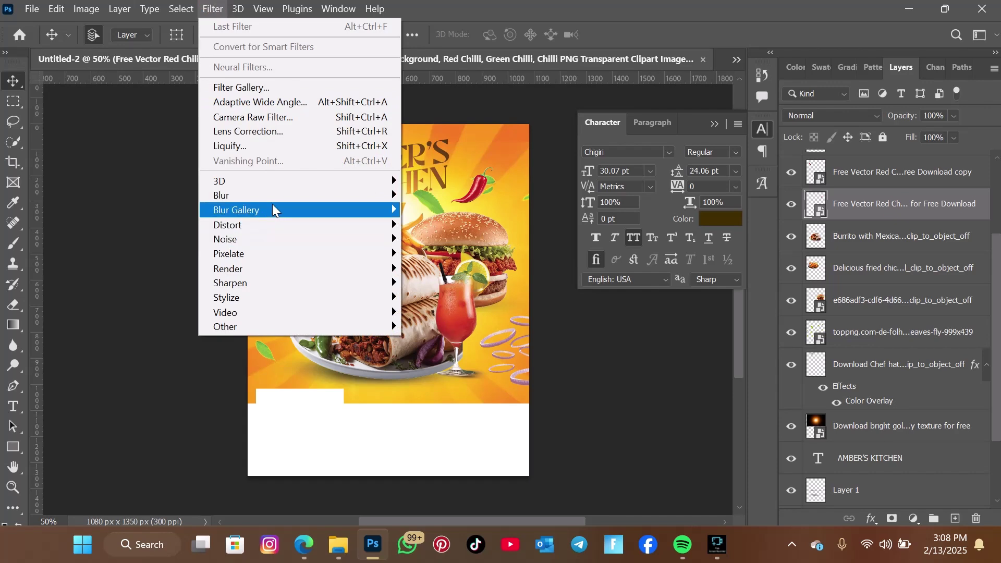
pyautogui.moveTo(280, 195)
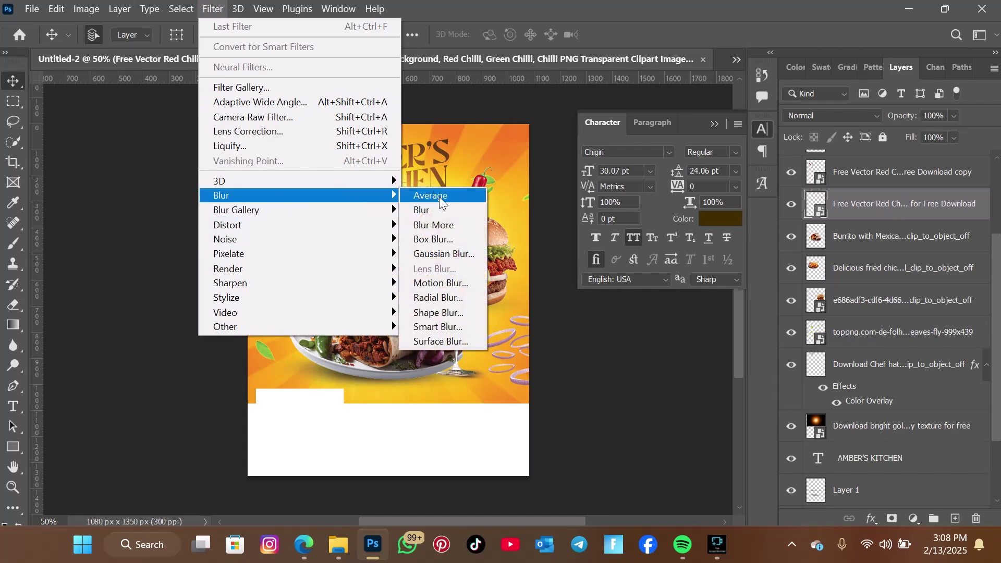
pyautogui.click(450, 283)
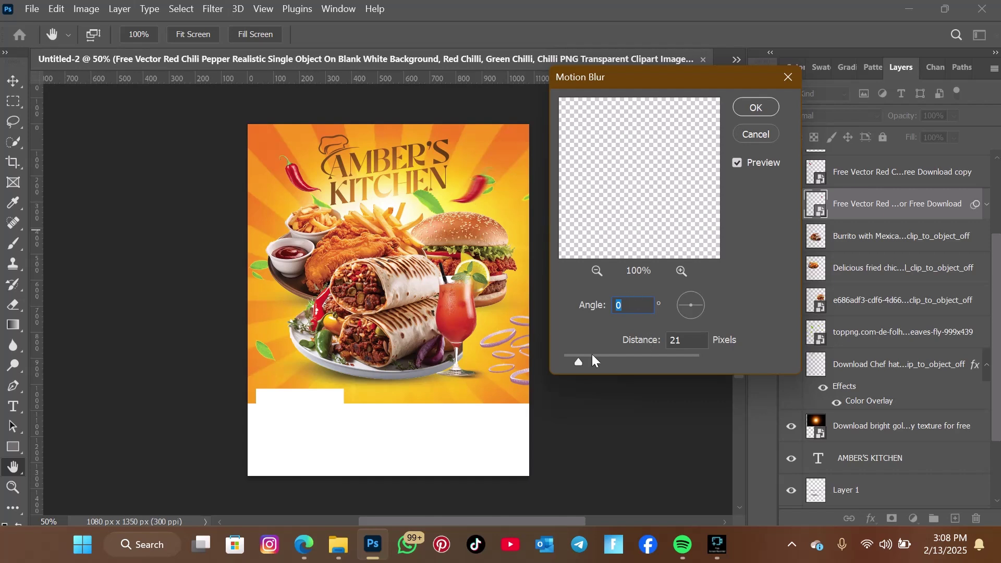
pyautogui.moveTo(599, 359); pyautogui.dragTo(580, 360)
pyautogui.click(756, 107)
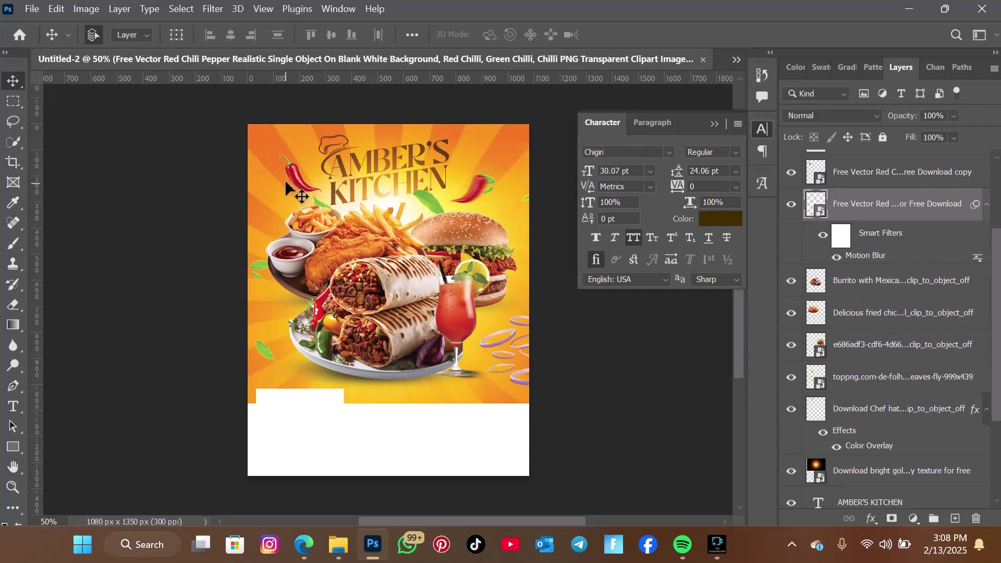
# Apply the same Motion Blur, angle 0° and distance 21 pixels, to the red chili left of the title
pyautogui.click(291, 173)
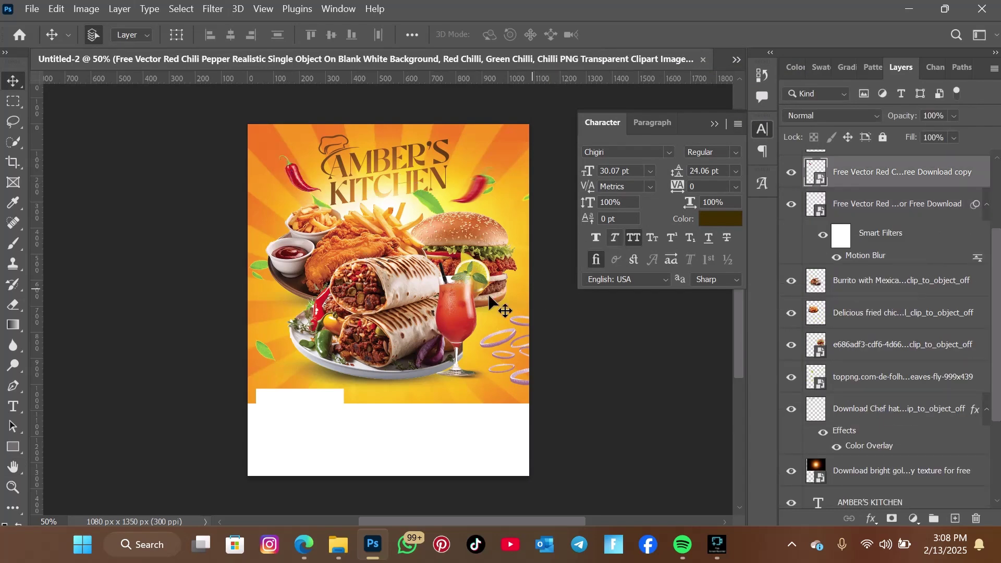
pyautogui.click(211, 7)
pyautogui.click(237, 26)
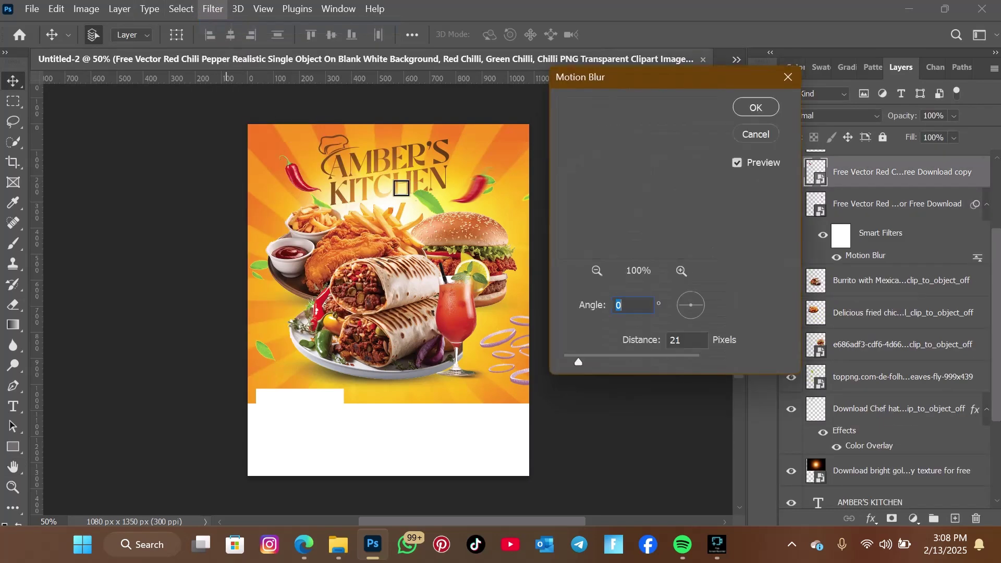
pyautogui.click(753, 110)
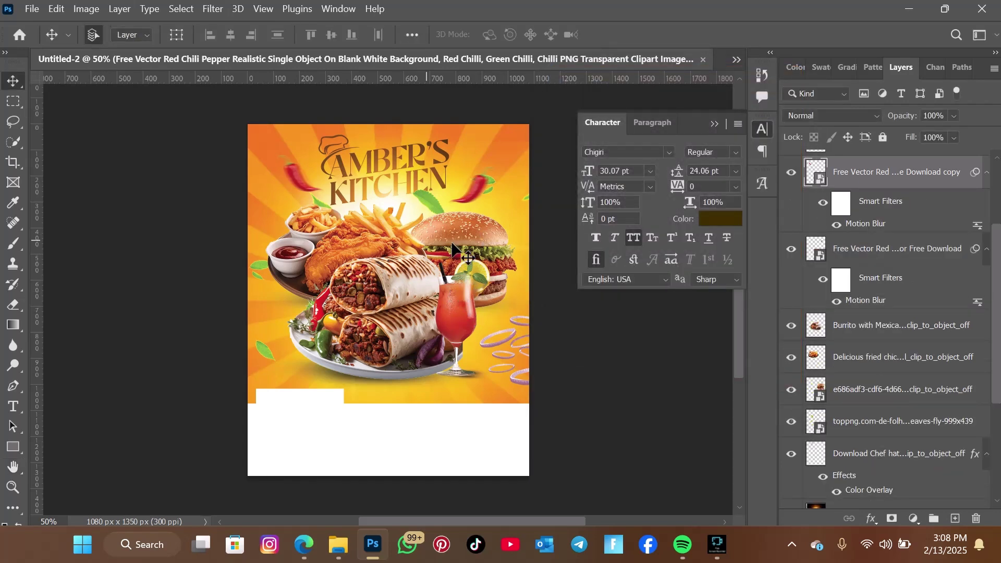
# Repeat the last Motion Blur filter on the onion rings layer
pyautogui.click(496, 347)
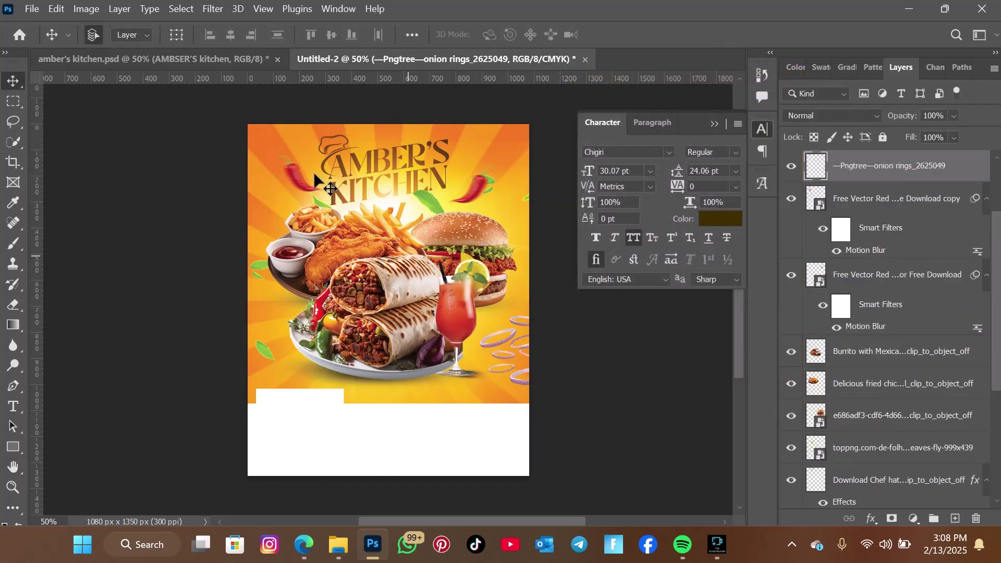
pyautogui.click(213, 9)
pyautogui.click(269, 24)
# Apply a Motion Blur with angle 0° and distance 21 pixels to the green leaves layer
pyautogui.click(258, 263)
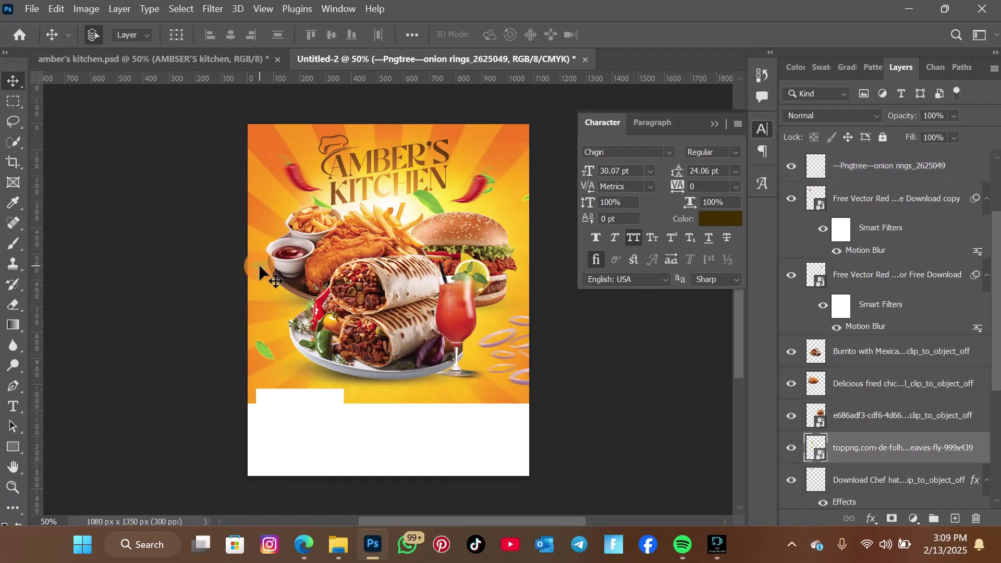
pyautogui.click(211, 17)
pyautogui.click(224, 26)
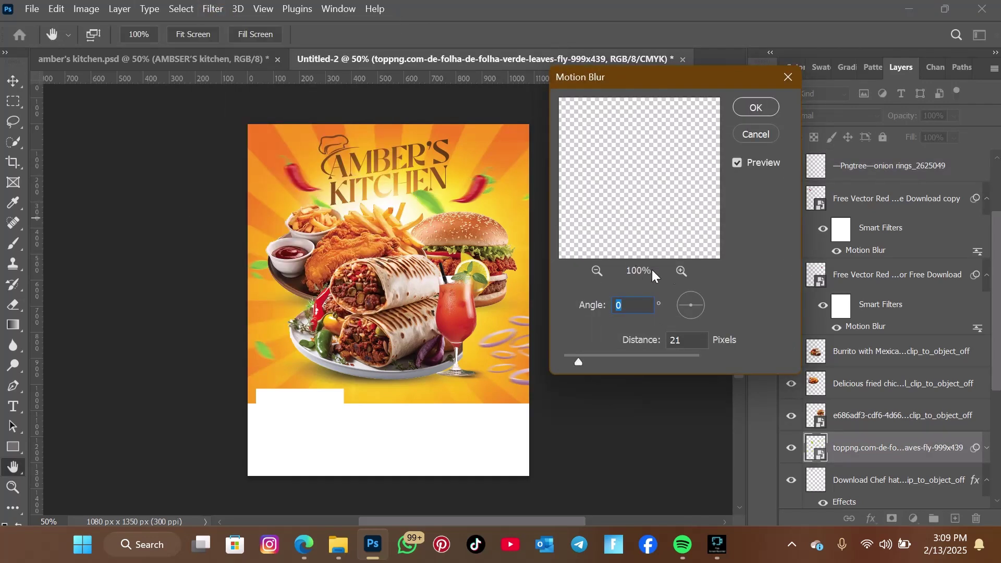
pyautogui.click(757, 107)
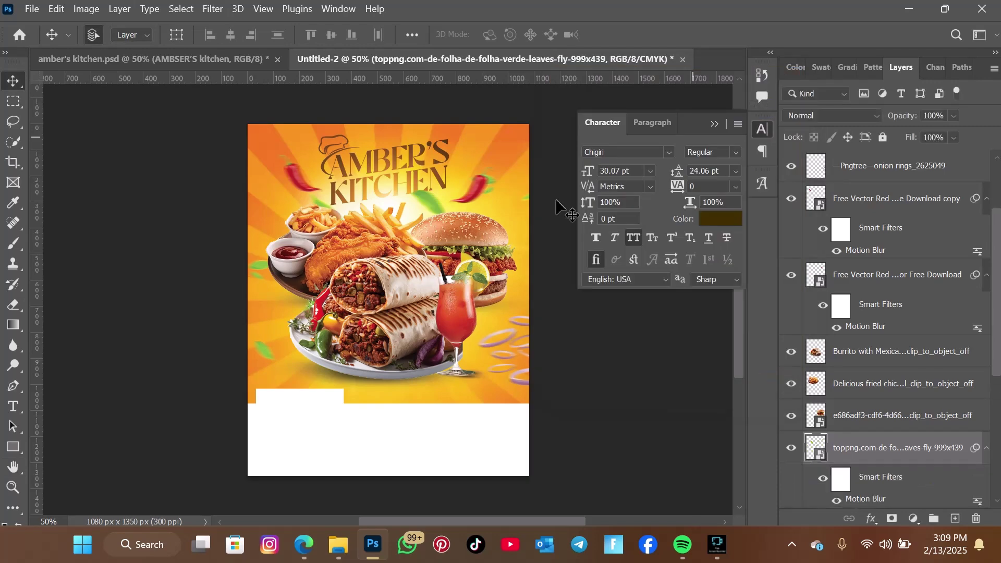
# After checking amber's kitchen.psd, place the red BEST OFFER label image in Untitled-2 at 41.41%, with its layer just below the cocktail layer
pyautogui.click(164, 61)
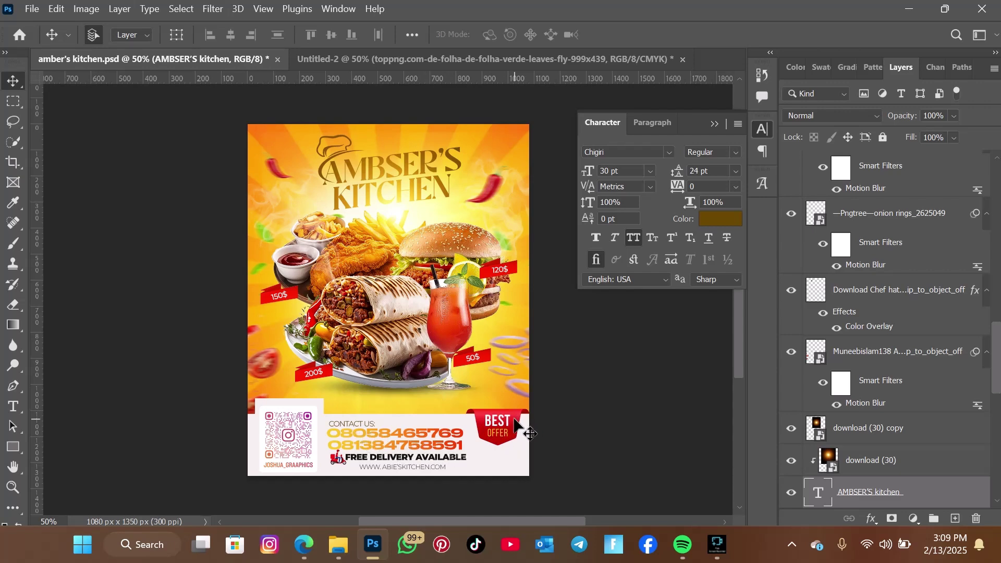
pyautogui.click(429, 61)
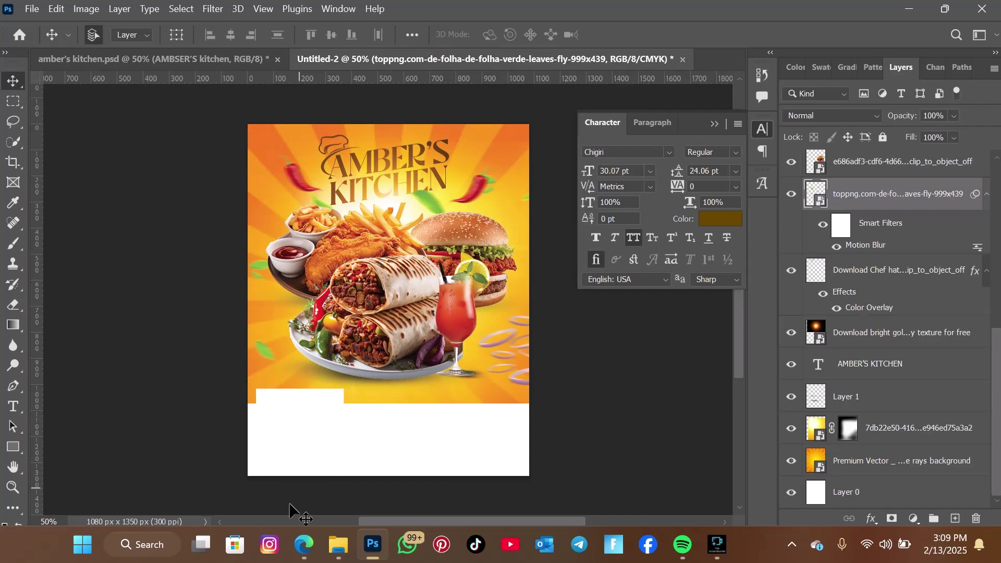
pyautogui.click(340, 545)
pyautogui.moveTo(455, 313); pyautogui.dragTo(667, 367)
pyautogui.moveTo(383, 285); pyautogui.dragTo(398, 238)
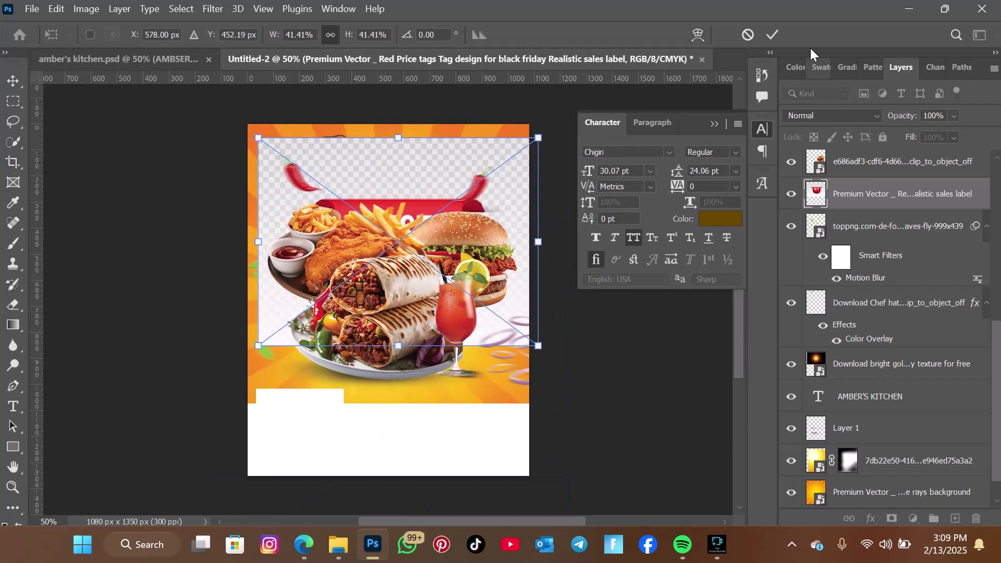
pyautogui.click(777, 33)
pyautogui.moveTo(876, 194); pyautogui.dragTo(900, 181)
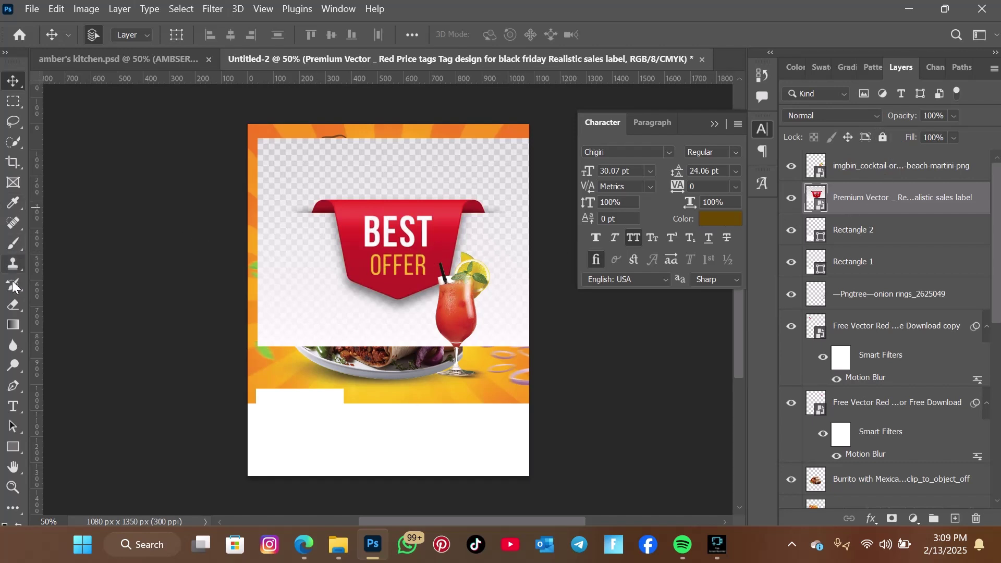
pyautogui.click(13, 305)
pyautogui.click(514, 229)
pyautogui.click(693, 224)
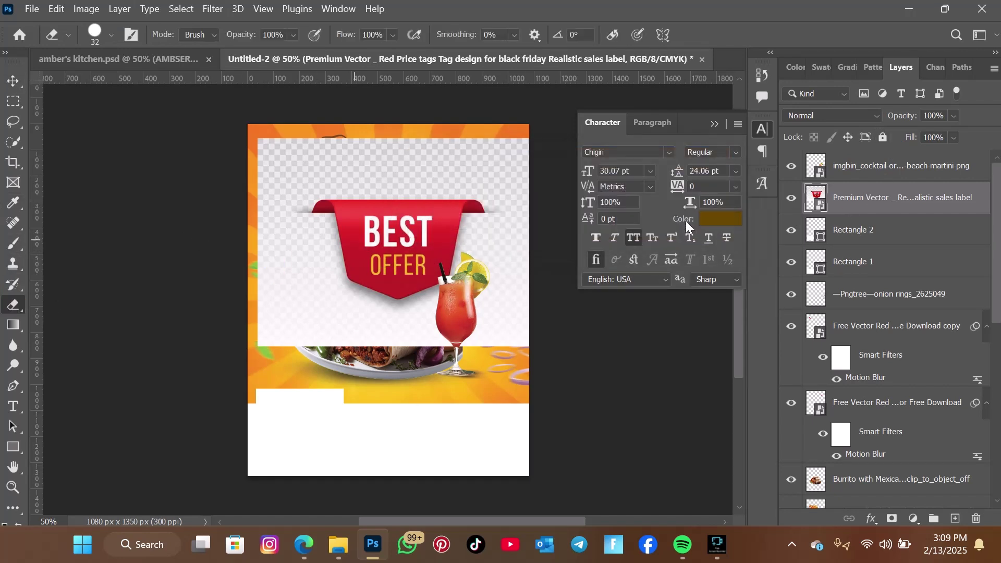
# Select the red BEST OFFER ribbon with Quick Selection, mask out its background and convert the layer to a smart object
pyautogui.click(14, 146)
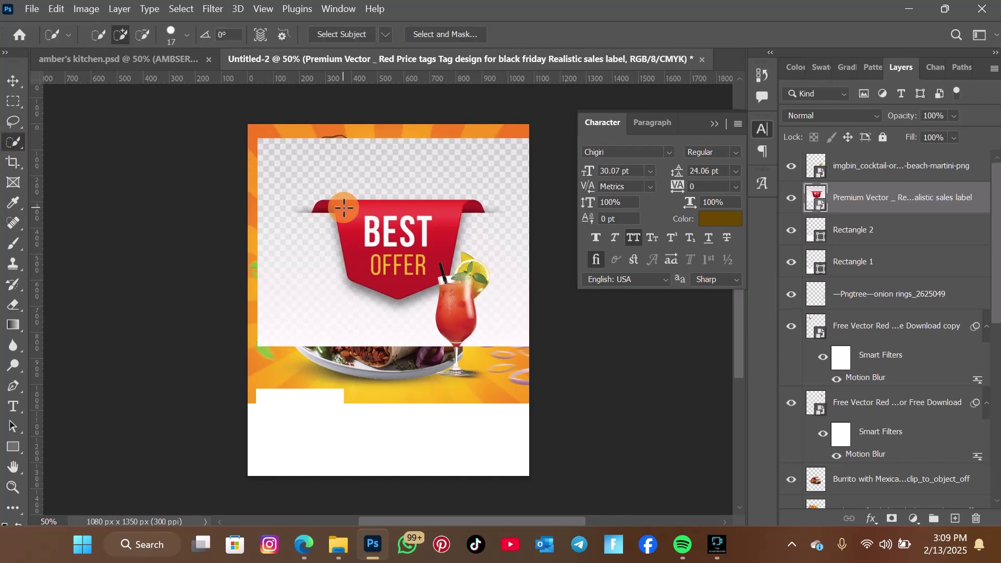
pyautogui.moveTo(363, 216)
pyautogui.mouseDown()
pyautogui.moveTo(402, 239)
pyautogui.moveTo(413, 227)
pyautogui.moveTo(377, 229)
pyautogui.moveTo(377, 269)
pyautogui.moveTo(423, 233)
pyautogui.mouseUp()
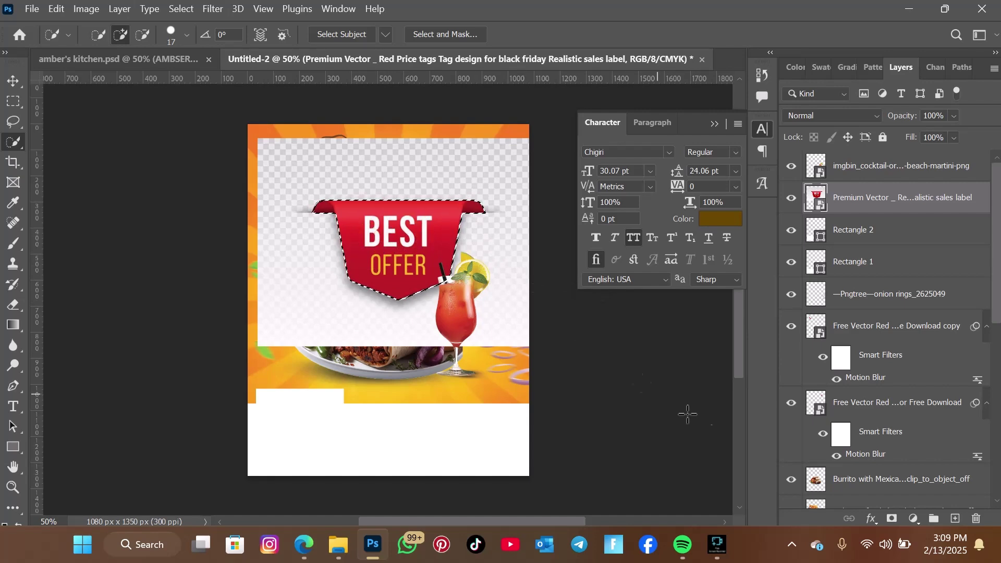
pyautogui.click(892, 519)
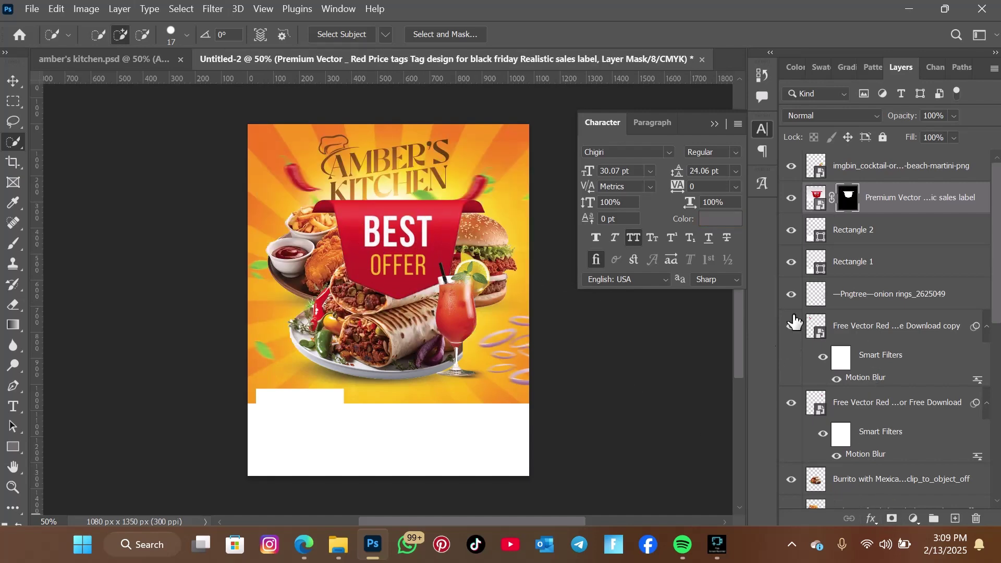
pyautogui.rightClick(889, 202)
pyautogui.click(830, 185)
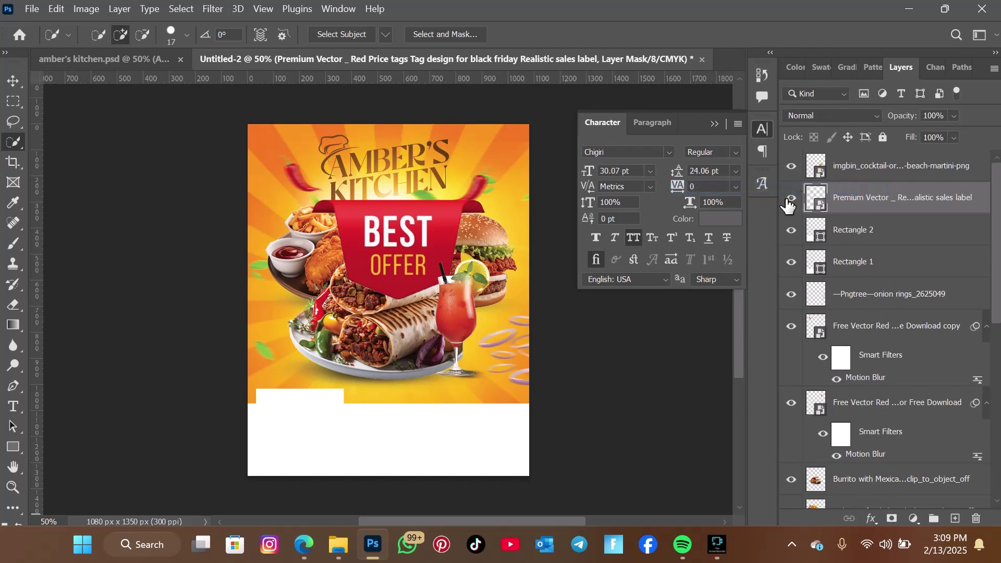
# Move the BEST OFFER label onto the right part of the white footer and scale it to 59.77%
pyautogui.click(13, 81)
pyautogui.moveTo(386, 218); pyautogui.dragTo(468, 383)
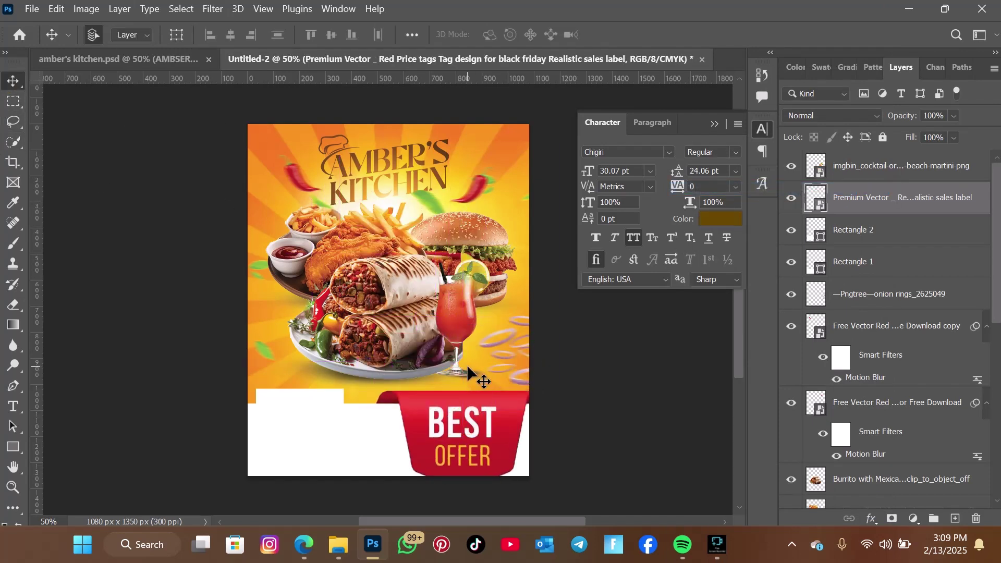
pyautogui.hotkey('ctrl', 't')
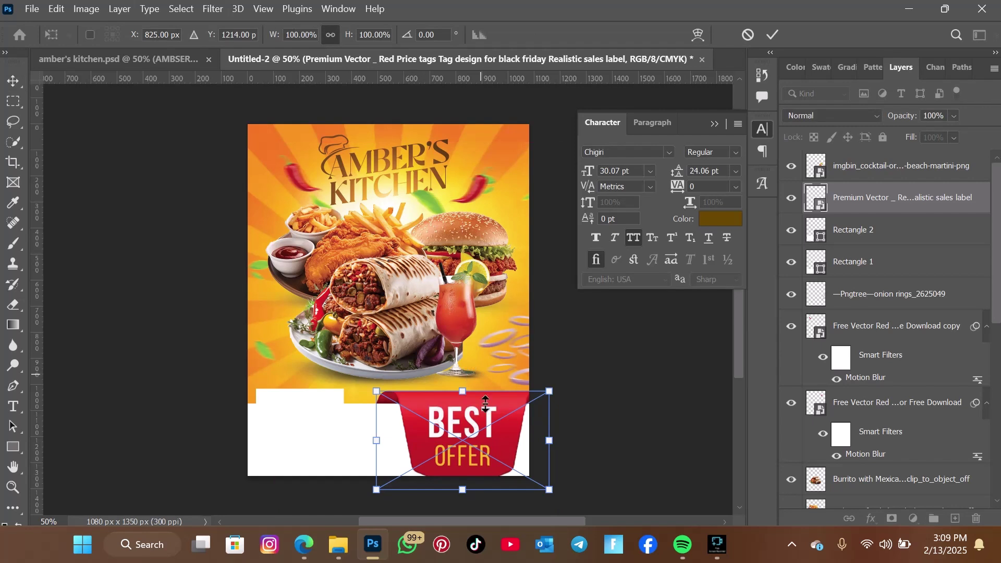
pyautogui.moveTo(468, 487); pyautogui.dragTo(472, 423)
# Nudge the BEST OFFER label slightly up and right until it meets the flyer's right edge, and apply the transform
pyautogui.press('Up')
pyautogui.press('Up')
pyautogui.press('Up')
pyautogui.press('Up')
pyautogui.press('Up')
pyautogui.press('Up')
pyautogui.press('Up')
pyautogui.press('Up')
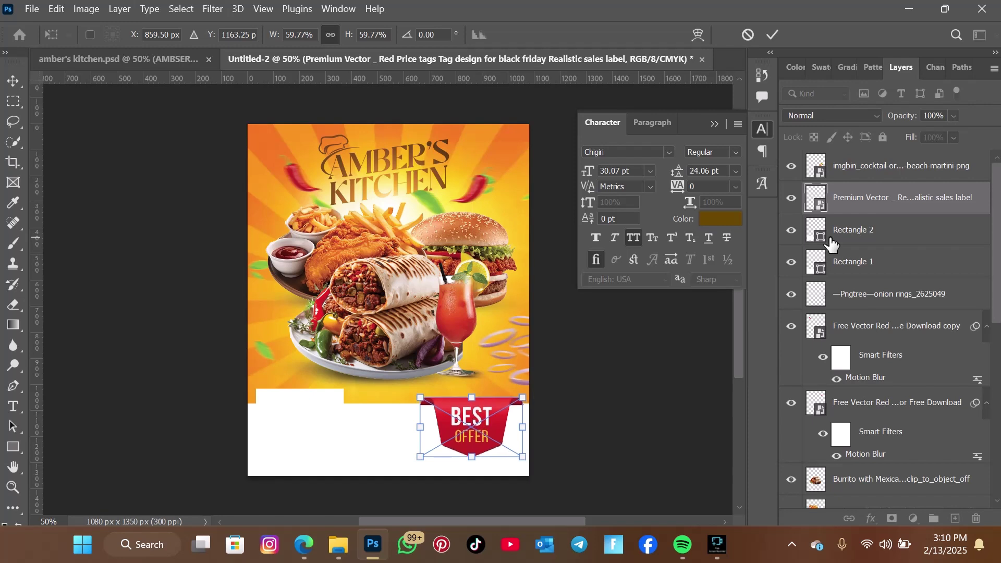
pyautogui.press('Up')
pyautogui.press('Up')
pyautogui.press('Right')
pyautogui.press('Right')
pyautogui.press('Right')
pyautogui.press('Right')
pyautogui.press('Right')
pyautogui.press('Right')
pyautogui.press('Right')
pyautogui.press('Right')
pyautogui.press('Right')
pyautogui.press('Right')
pyautogui.press('Right')
pyautogui.press('Right')
pyautogui.press('Right')
pyautogui.press('Right')
pyautogui.press('Right')
pyautogui.press('Right')
pyautogui.press('Right')
pyautogui.press('Right')
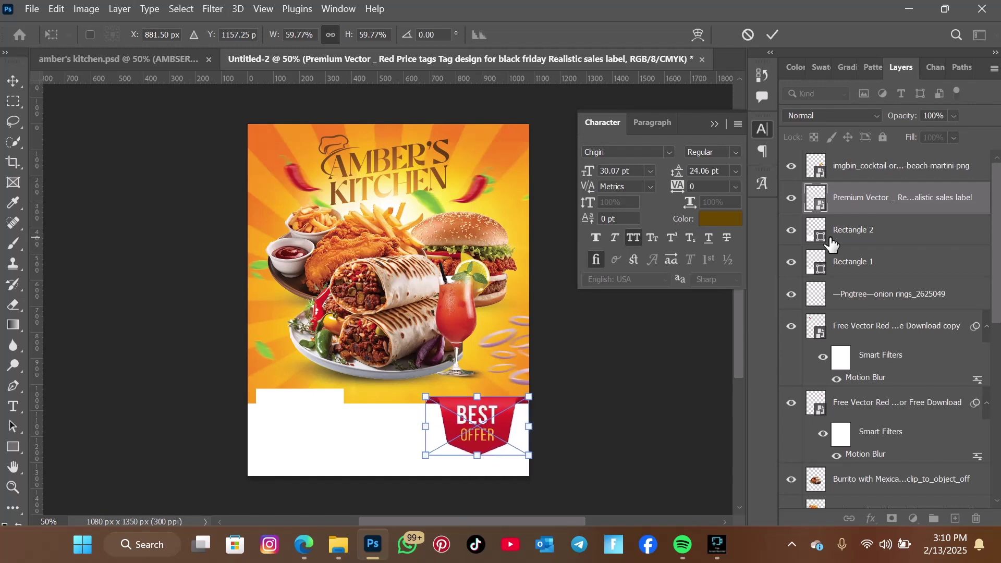
pyautogui.click(774, 32)
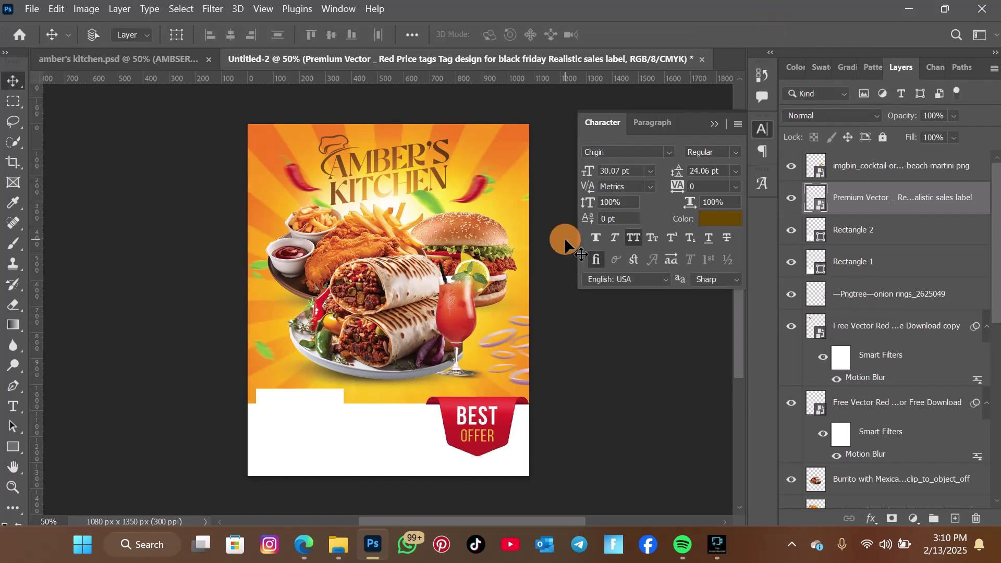
pyautogui.click(847, 198)
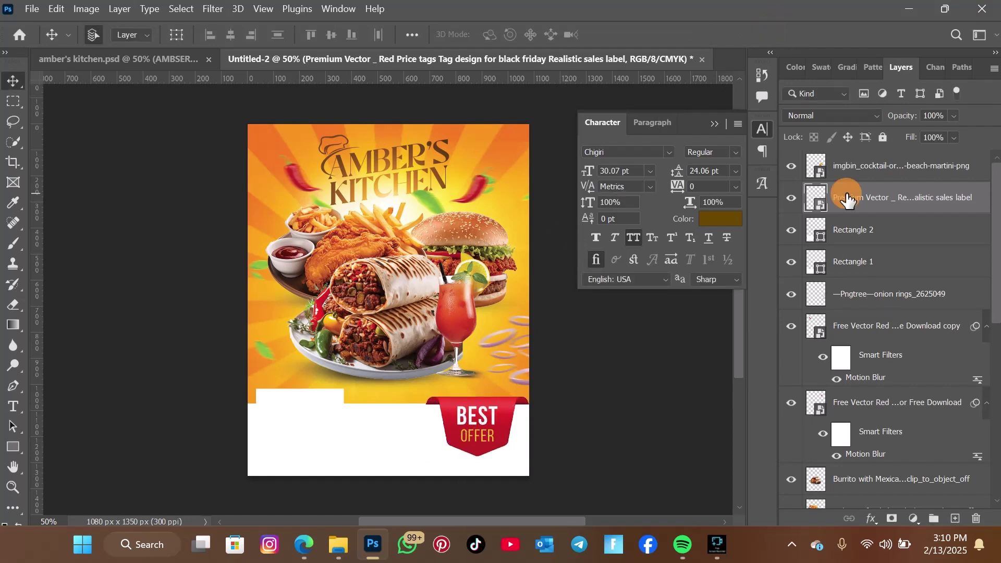
pyautogui.hotkey('ctrl', 't')
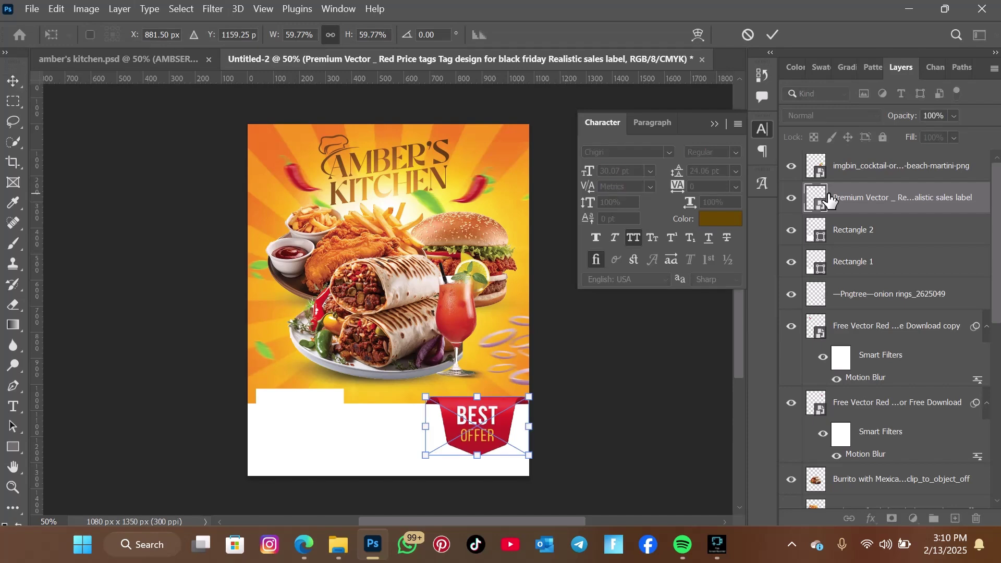
pyautogui.click(774, 33)
# After checking amber's kitchen.psd, place the red promotional ribbon image from the Downloads folder in Untitled-2
pyautogui.click(194, 54)
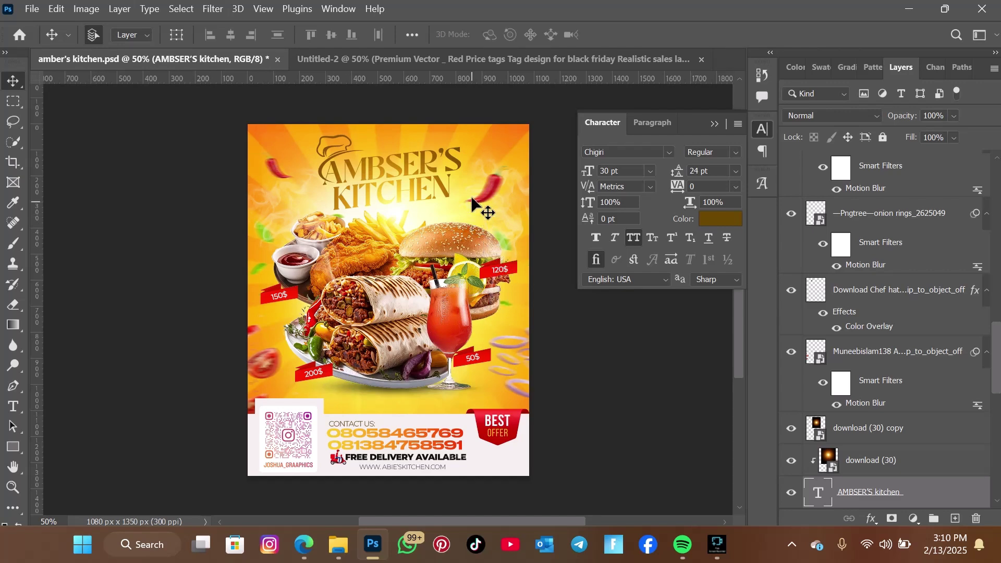
pyautogui.click(477, 57)
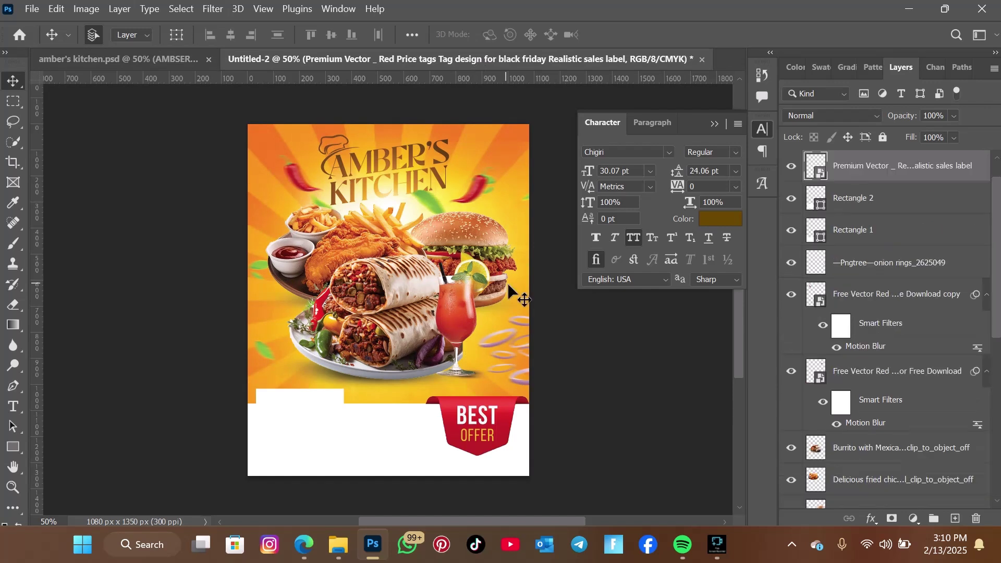
pyautogui.click(340, 545)
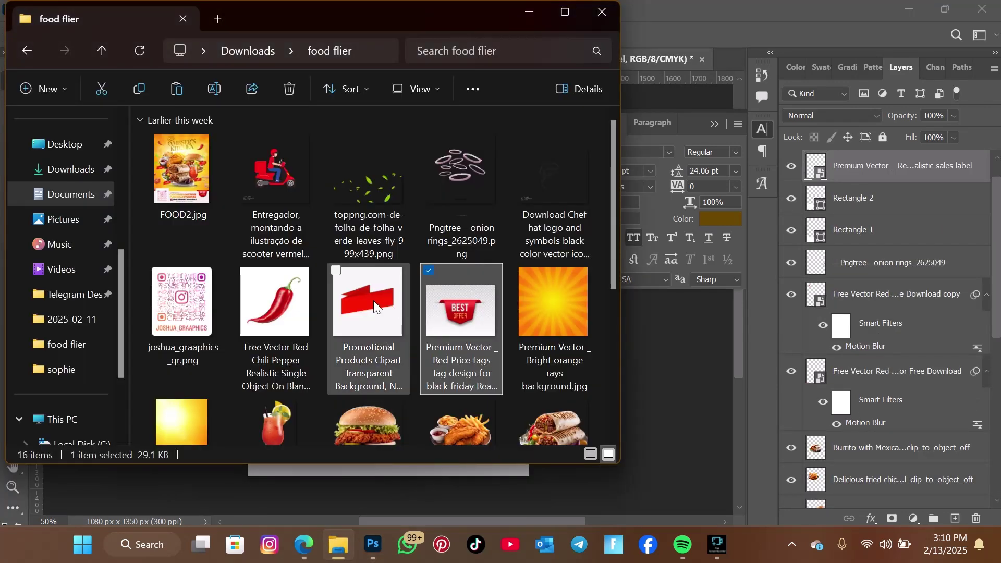
pyautogui.click(70, 169)
pyautogui.click(355, 201)
pyautogui.scroll(-15, 357, 240)
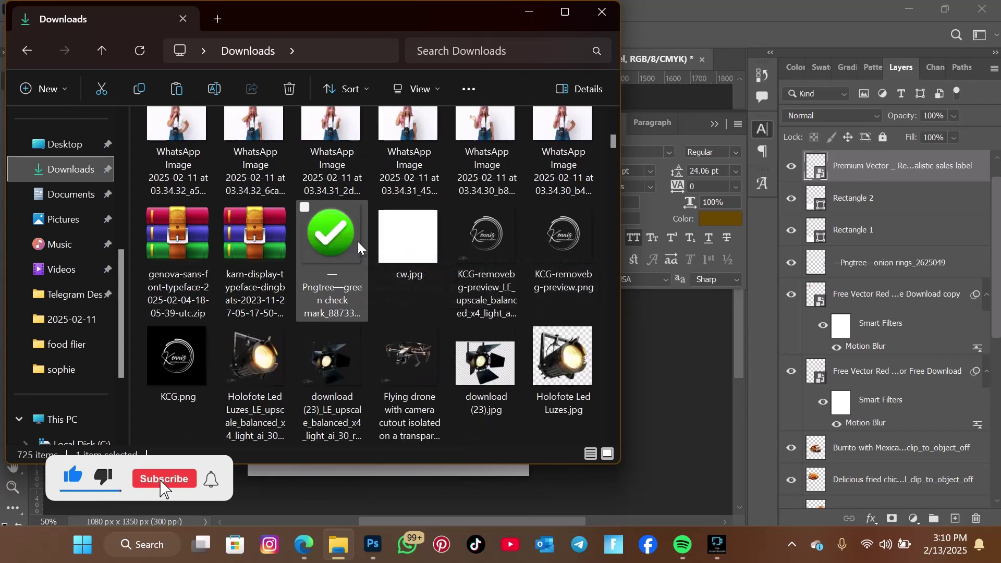
pyautogui.scroll(-12, 359, 245)
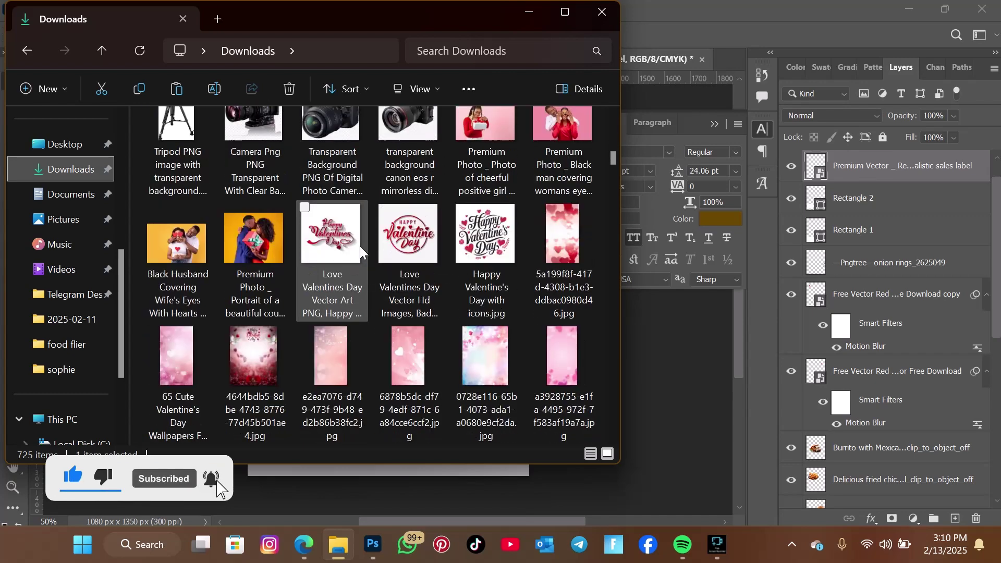
pyautogui.scroll(-15, 360, 246)
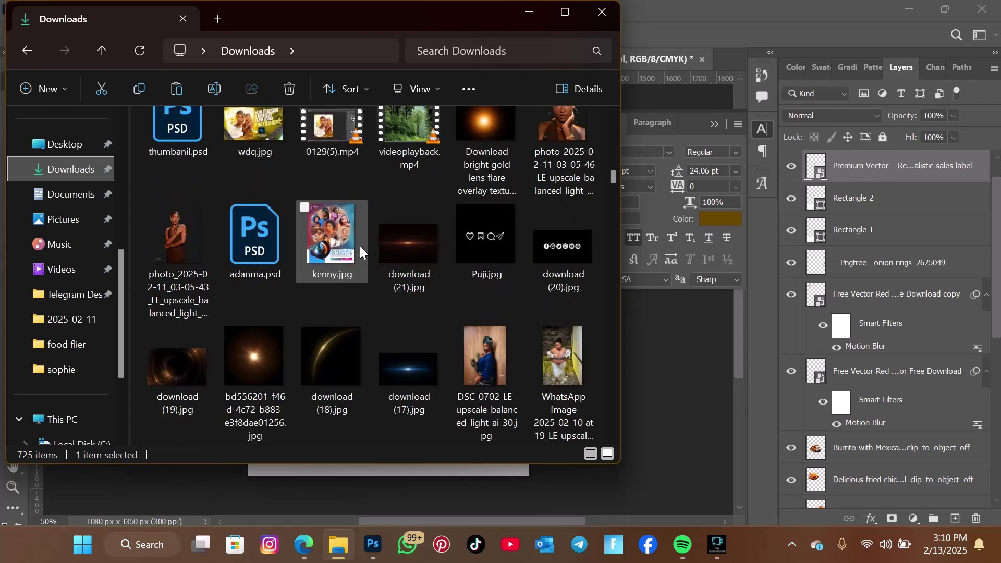
pyautogui.scroll(-5, 359, 245)
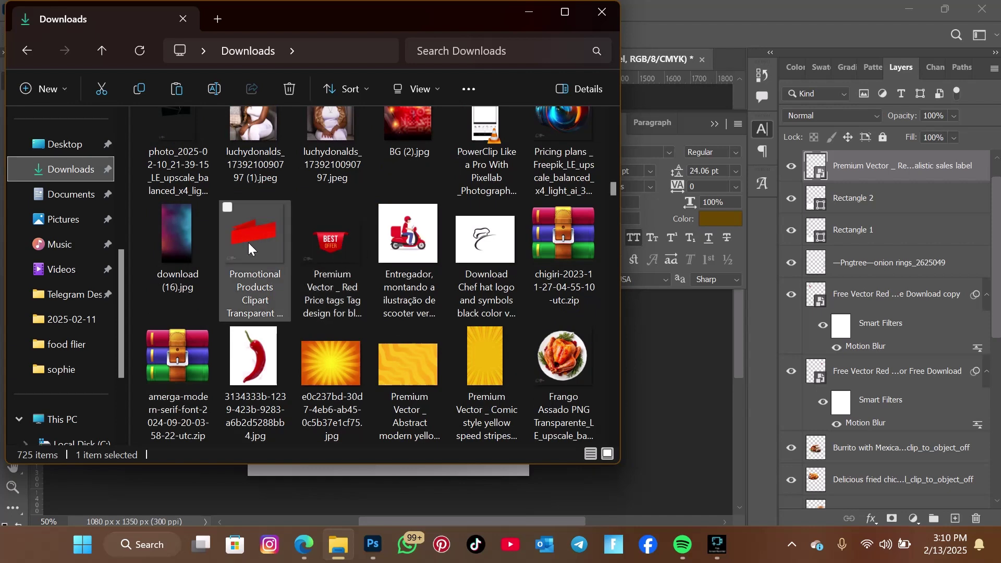
pyautogui.moveTo(249, 245); pyautogui.dragTo(642, 341)
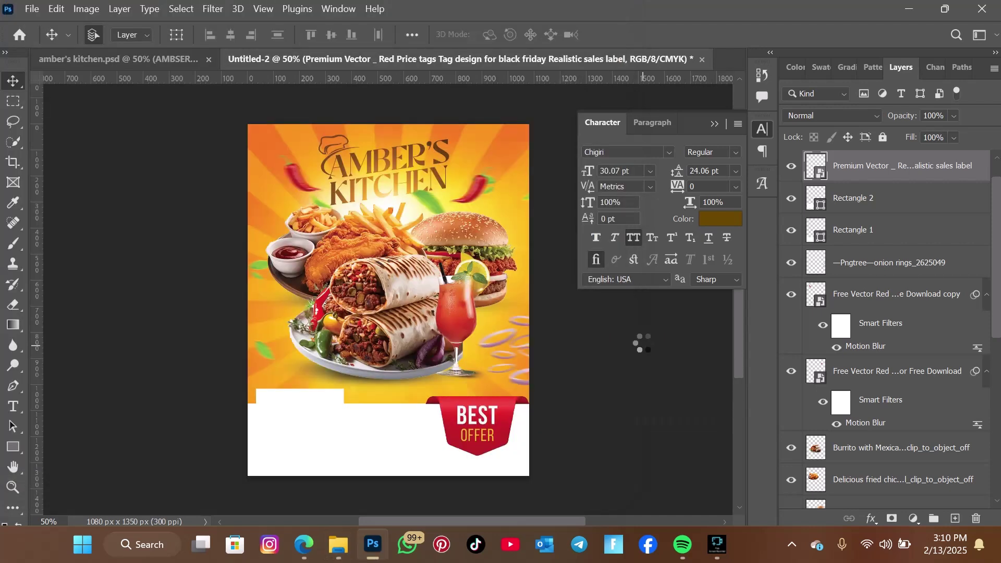
# Scale the red ribbon to 7.82% and move it onto the lower-left edge of the plate
pyautogui.moveTo(529, 301); pyautogui.dragTo(326, 369)
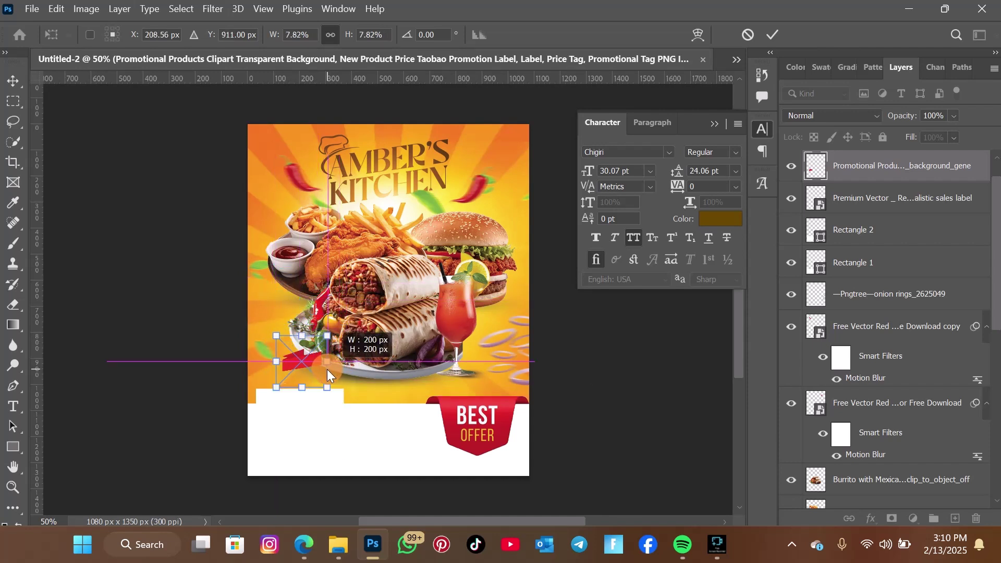
pyautogui.click(774, 34)
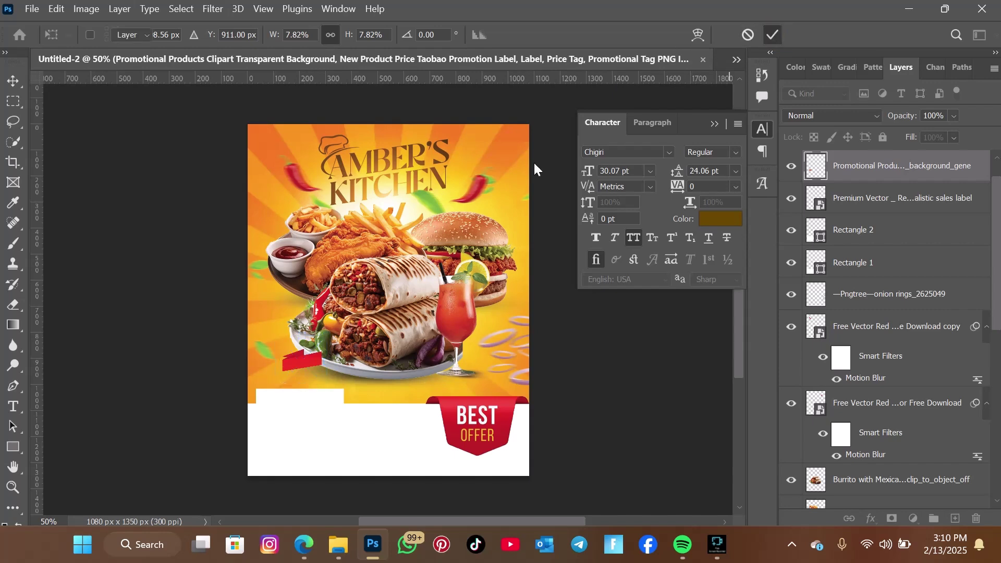
pyautogui.moveTo(305, 361); pyautogui.dragTo(312, 353)
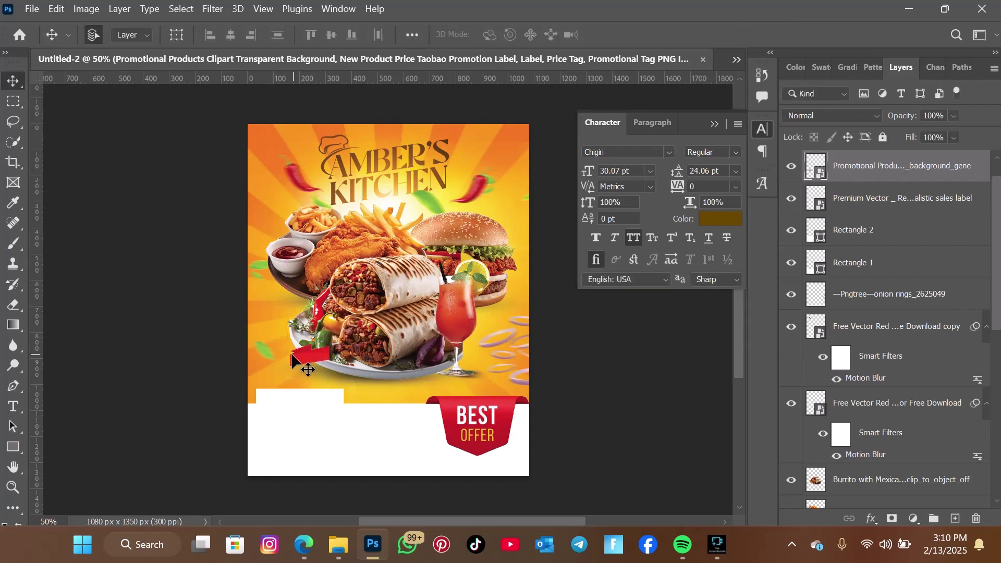
# Check the ribbon placement in amber's kitchen.psd, return to Untitled-2 and duplicate the red ribbon layer three times
pyautogui.click(737, 61)
pyautogui.click(771, 64)
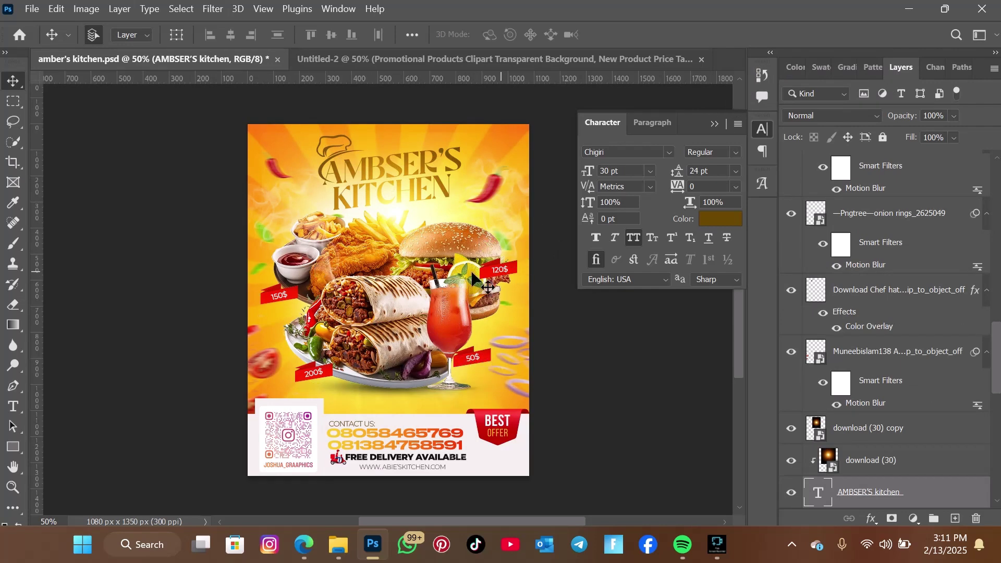
pyautogui.click(509, 58)
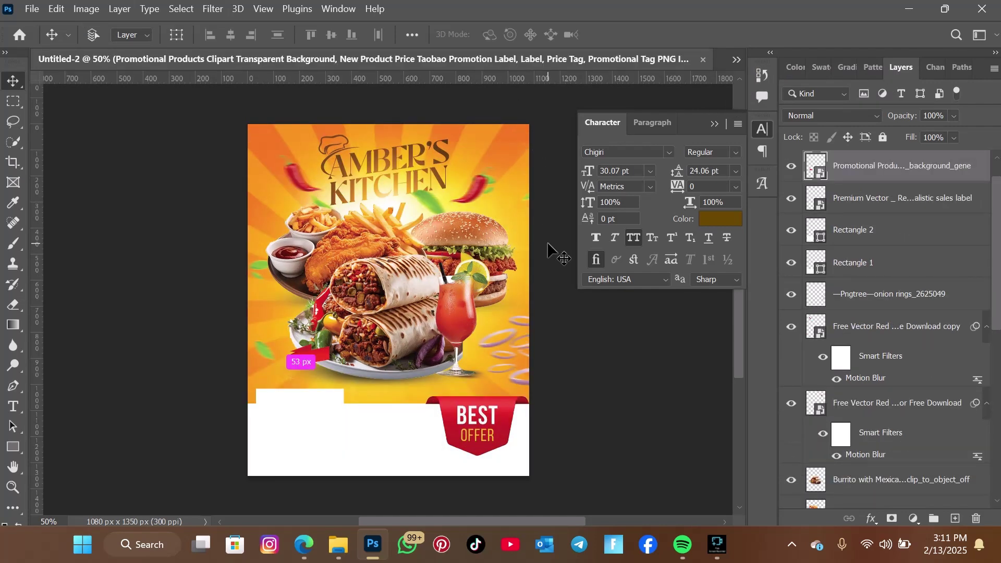
pyautogui.hotkey('ctrl', 'j')
pyautogui.hotkey('ctrl', 'j')
pyautogui.hotkey('ctrl', 'j')
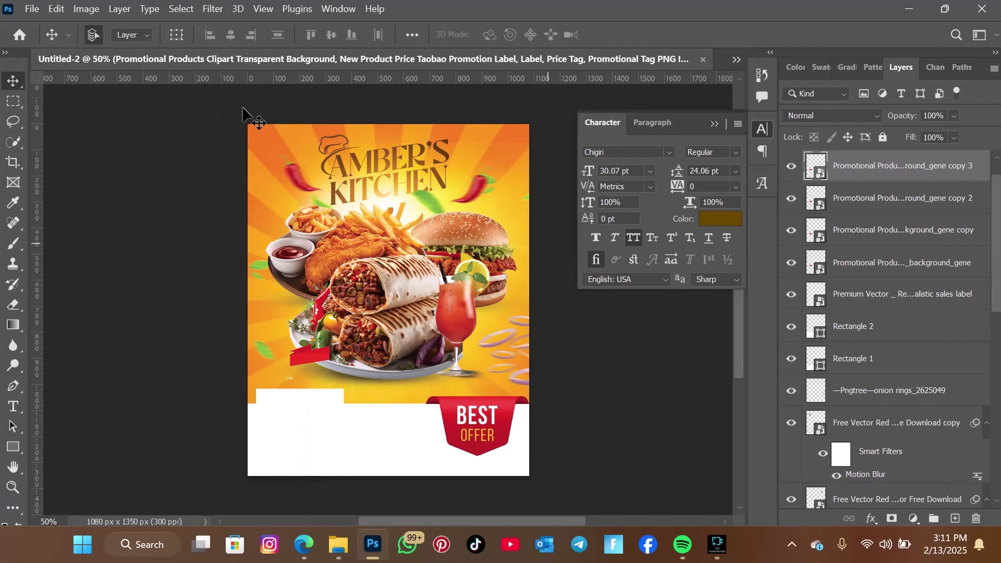
# Spread the ribbon copies over the cocktail glass's base, the fries bowl and the burger, raising the one at the glass above the cocktail layer
pyautogui.moveTo(315, 352); pyautogui.dragTo(481, 321)
pyautogui.moveTo(907, 175); pyautogui.dragTo(907, 152)
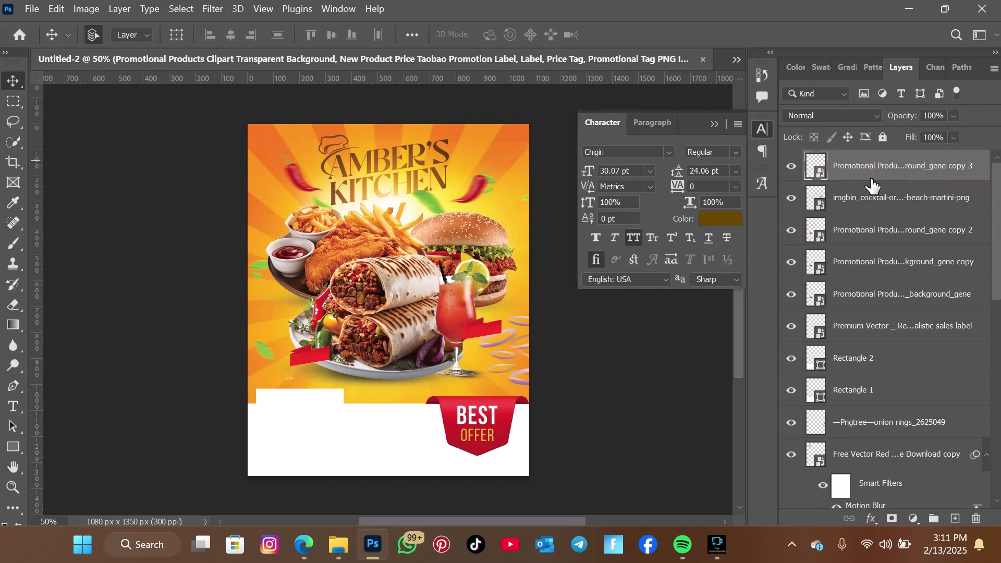
pyautogui.moveTo(489, 334); pyautogui.dragTo(478, 352)
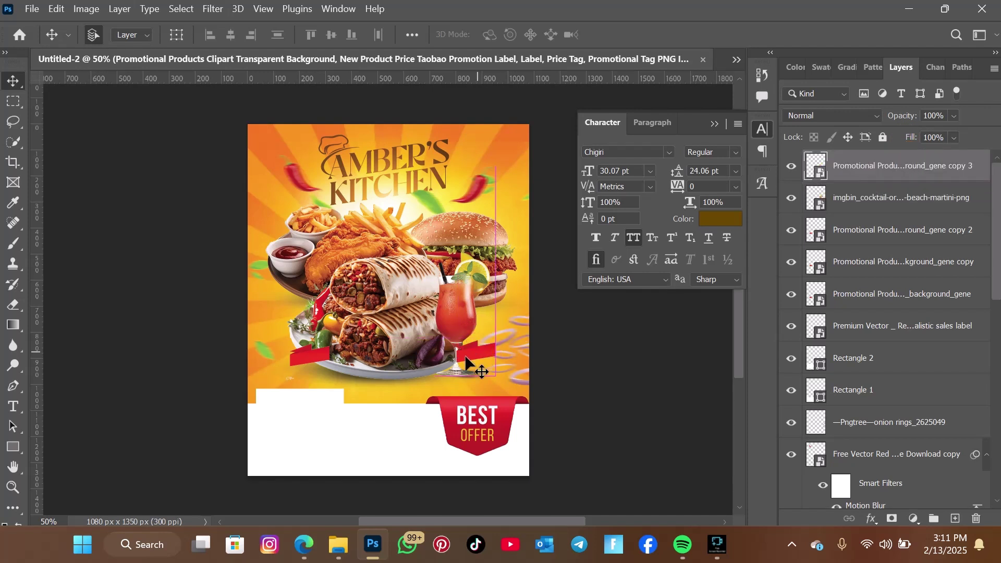
pyautogui.moveTo(310, 341); pyautogui.dragTo(283, 237)
pyautogui.moveTo(320, 358); pyautogui.dragTo(506, 229)
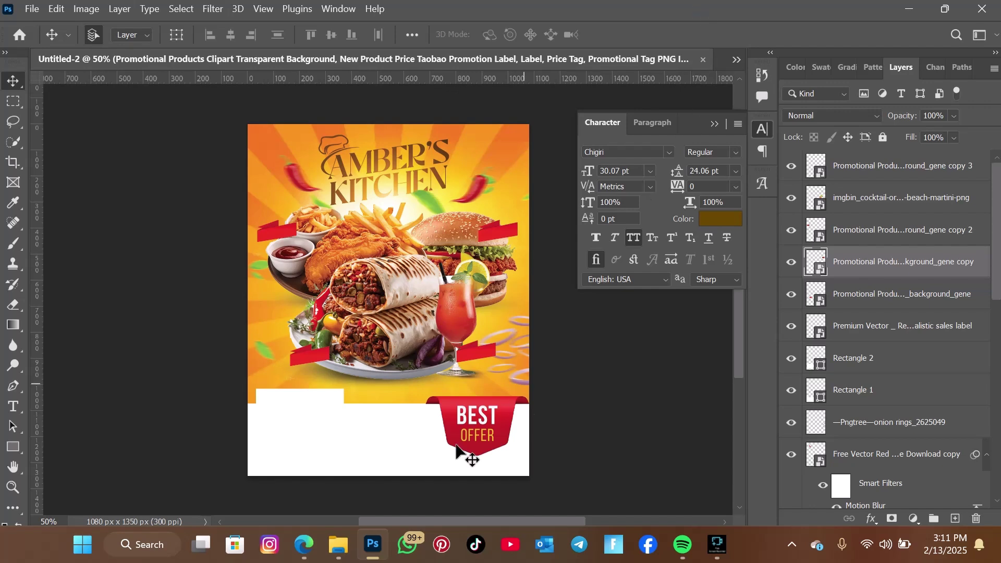
pyautogui.click(338, 544)
pyautogui.scroll(-3, 402, 241)
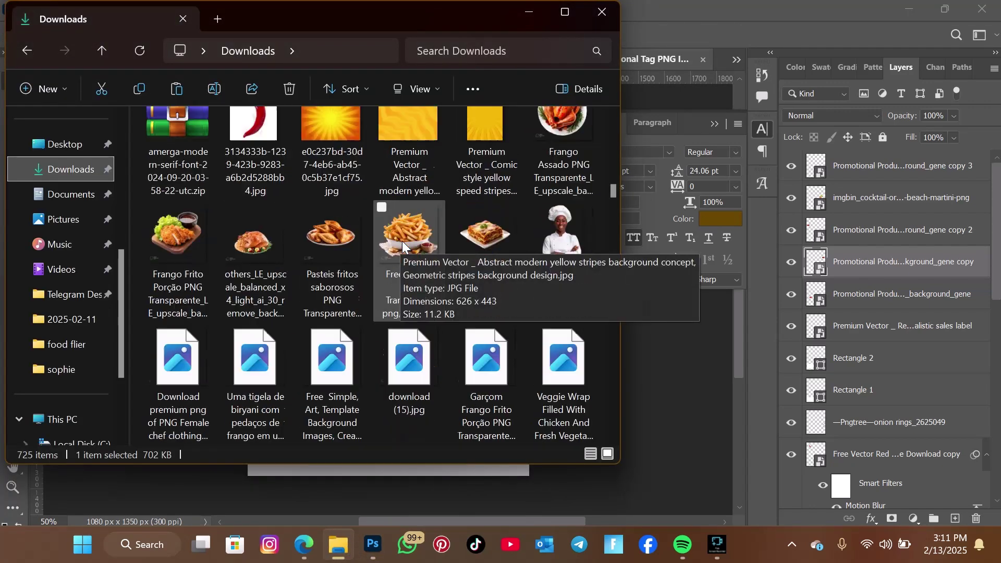
pyautogui.scroll(10, 402, 241)
pyautogui.scroll(5, 402, 241)
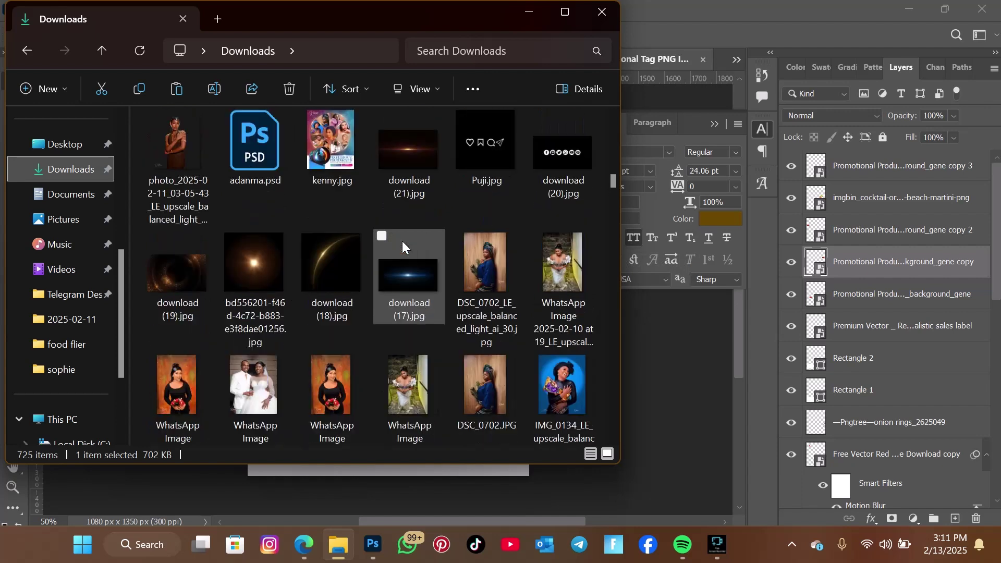
pyautogui.click(528, 11)
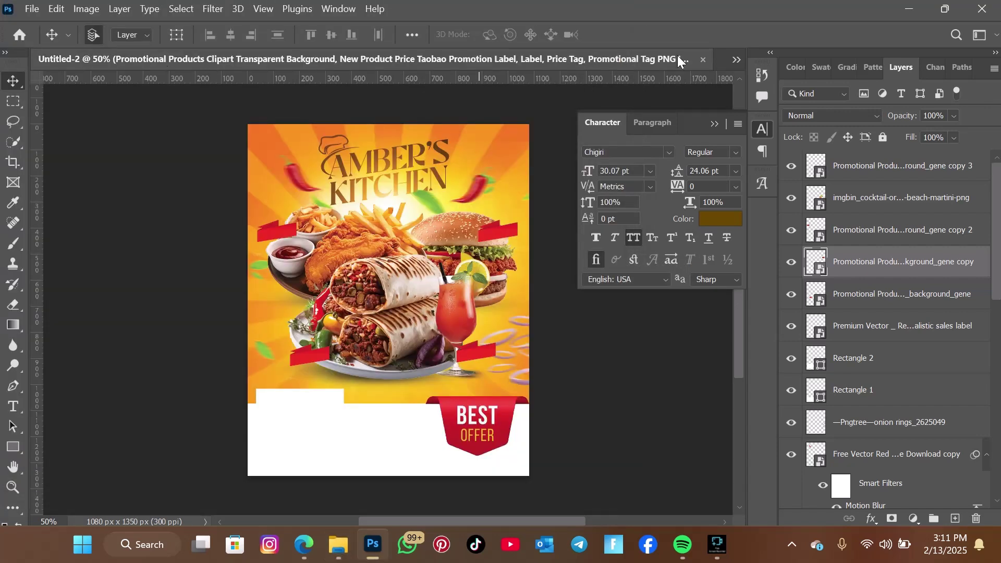
# Copy the Instagram QR code from amber's kitchen.psd into Untitled-2 and fit it over the white footer rectangle at 2.89% scale
pyautogui.click(734, 60)
pyautogui.click(792, 63)
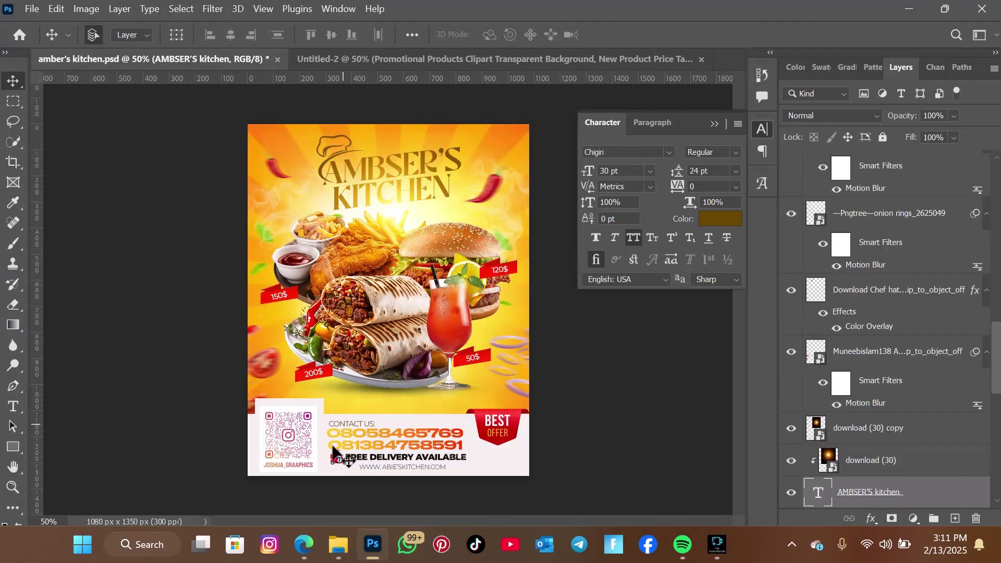
pyautogui.moveTo(292, 443); pyautogui.dragTo(312, 422)
pyautogui.hotkey('ctrl', 't')
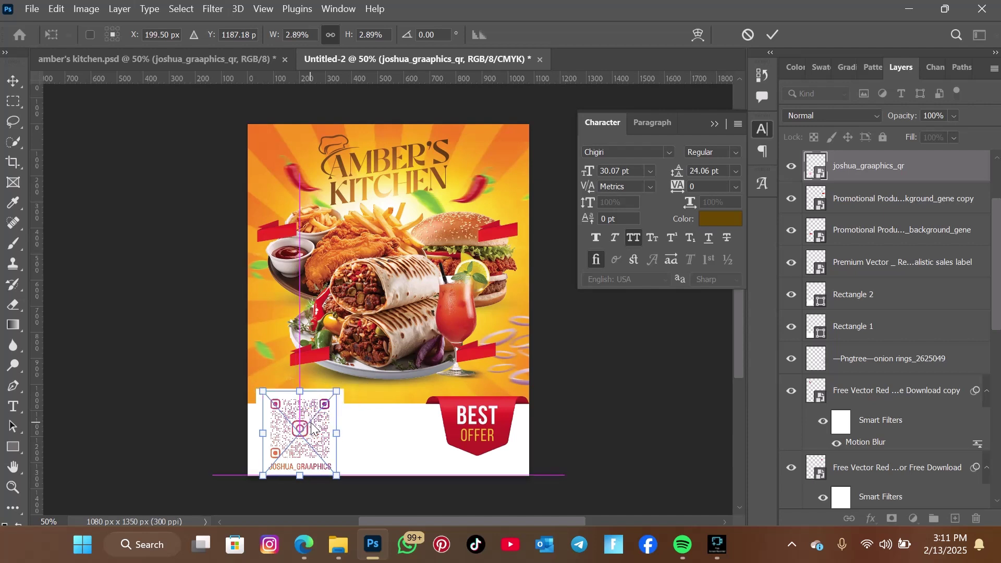
pyautogui.click(767, 34)
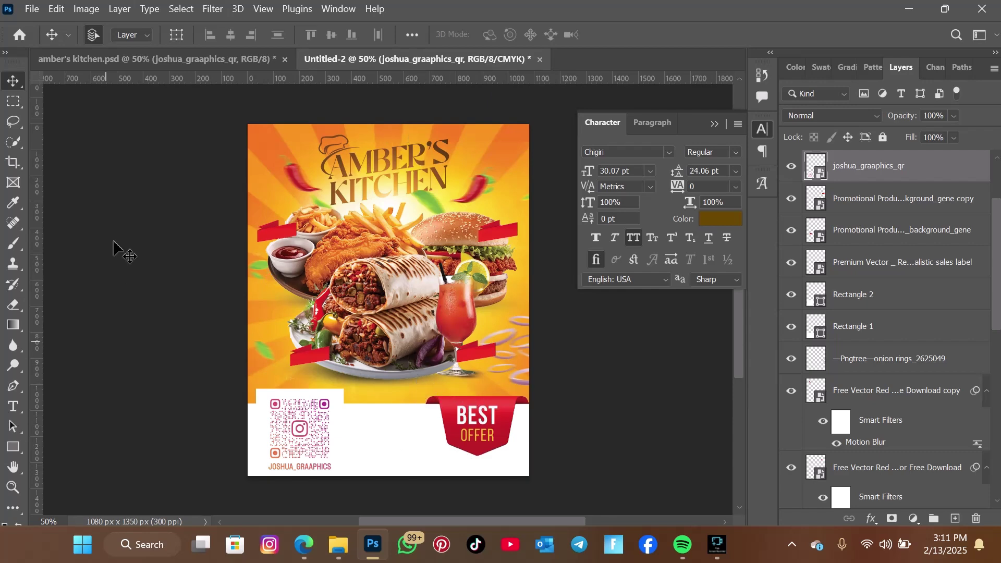
# Copy the gradient phone-number text layer from amber's kitchen.psd into the footer of Untitled-2
pyautogui.click(194, 57)
pyautogui.click(380, 471)
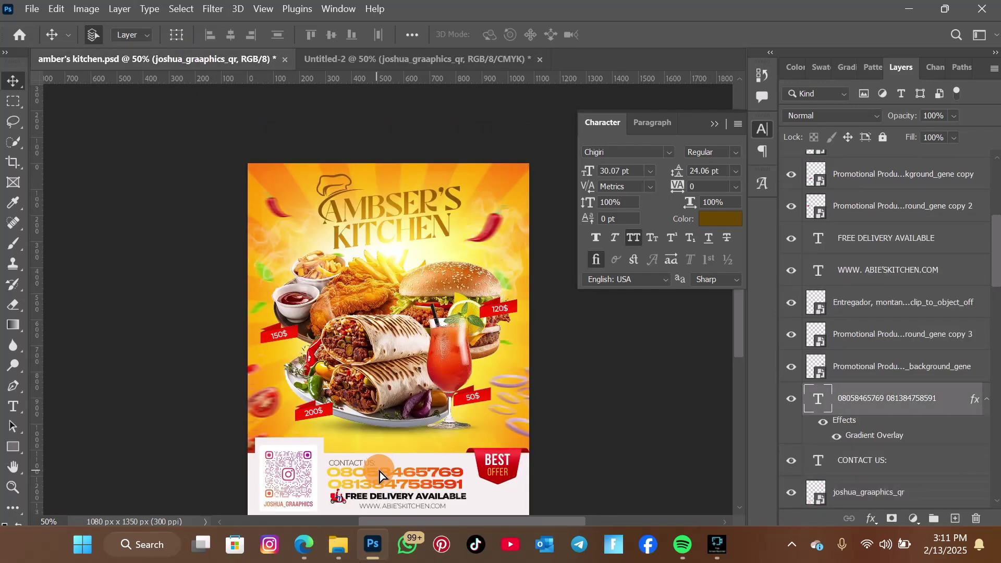
pyautogui.moveTo(379, 471); pyautogui.dragTo(375, 443)
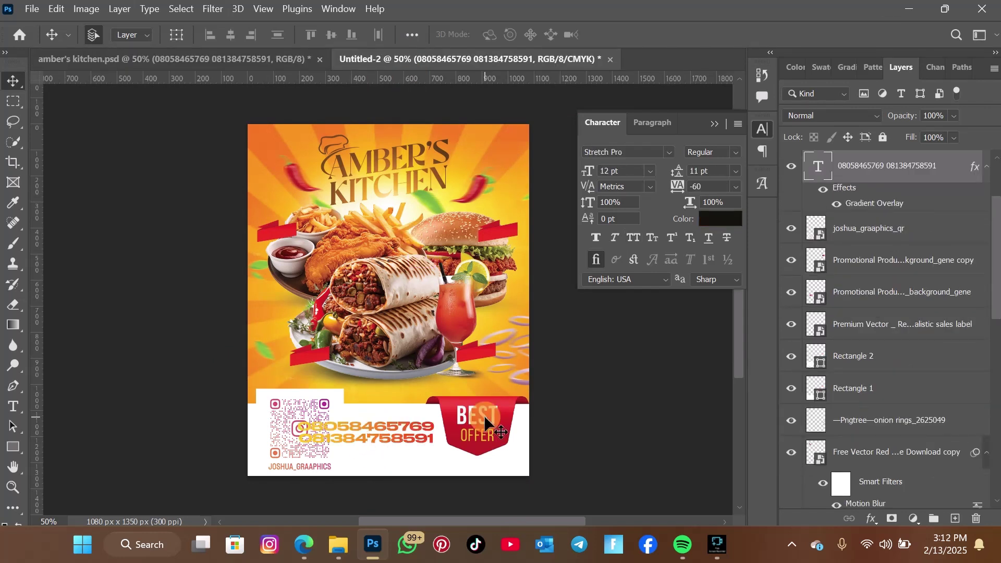
# Scale the BEST OFFER label to 45.70% at the flyer's right edge and move the phone-number text beside the QR code
pyautogui.moveTo(483, 417); pyautogui.dragTo(505, 417)
pyautogui.hotkey('ctrl', 't')
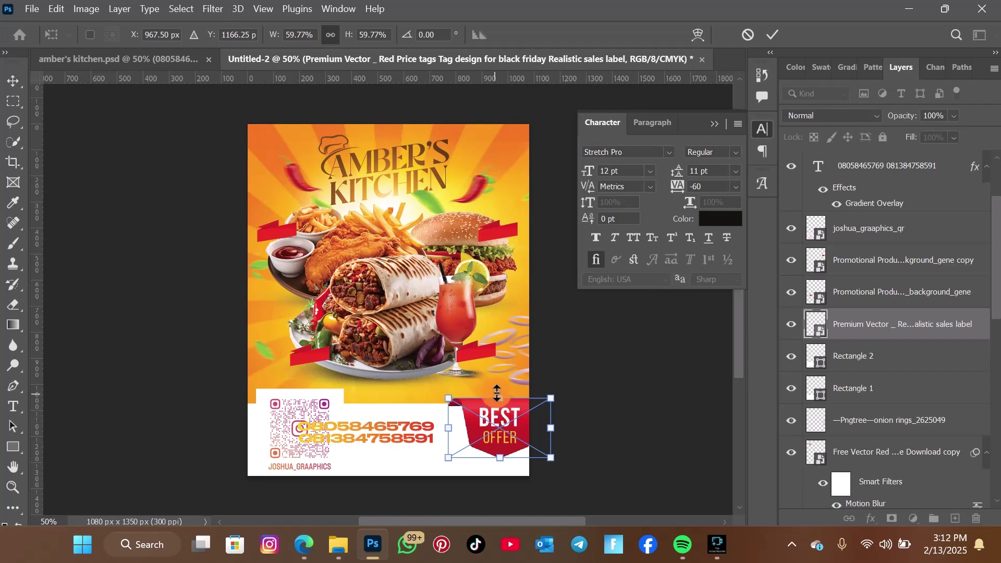
pyautogui.moveTo(497, 392); pyautogui.dragTo(496, 427)
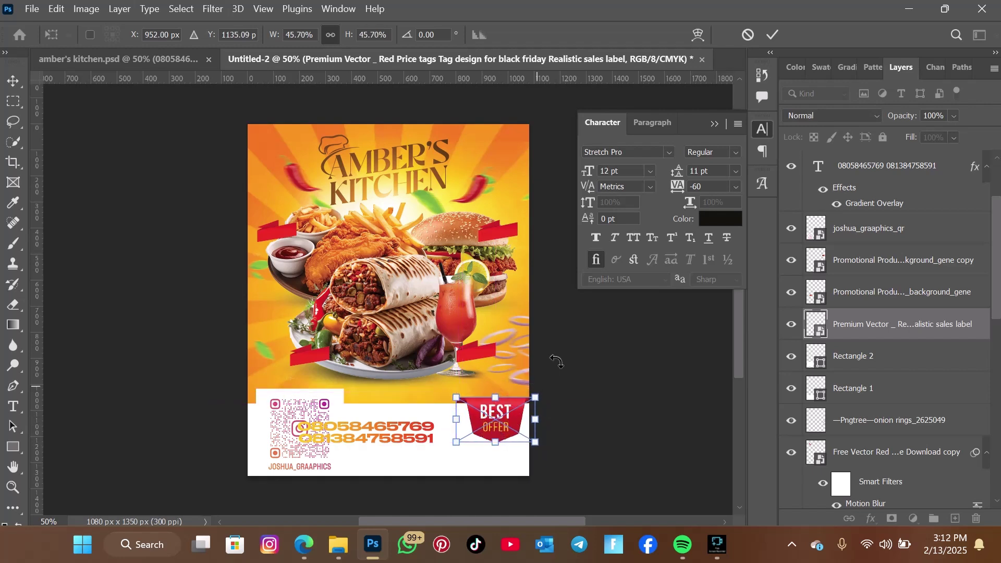
pyautogui.click(770, 37)
pyautogui.moveTo(371, 423); pyautogui.dragTo(396, 415)
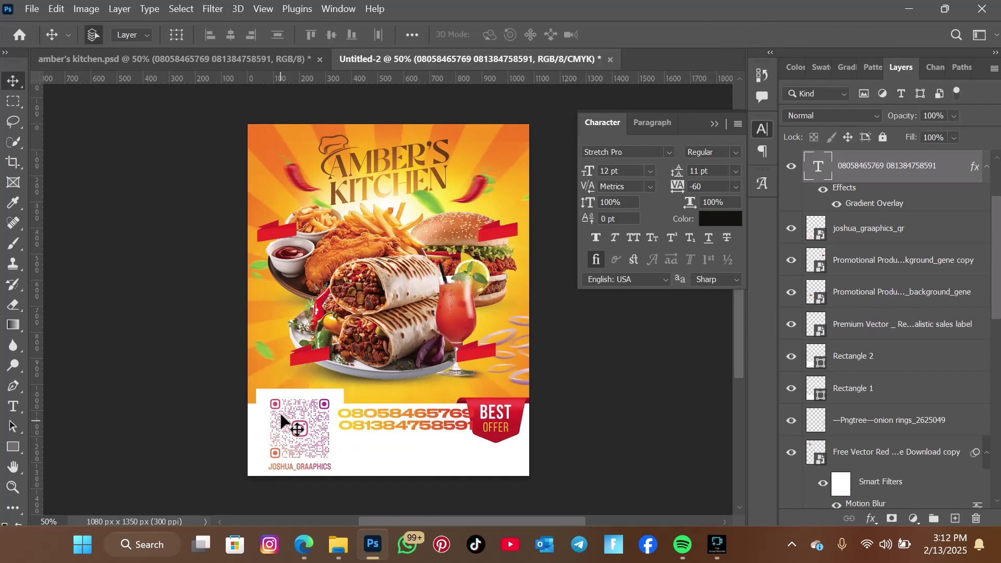
# Scale the white Rectangle 2 behind the QR code to 90.12% and shift it toward the flyer's left edge
pyautogui.moveTo(328, 392)
pyautogui.mouseDown()
pyautogui.moveTo(311, 389)
pyautogui.moveTo(330, 396)
pyautogui.moveTo(305, 420)
pyautogui.mouseUp()
pyautogui.hotkey('ctrl', 't')
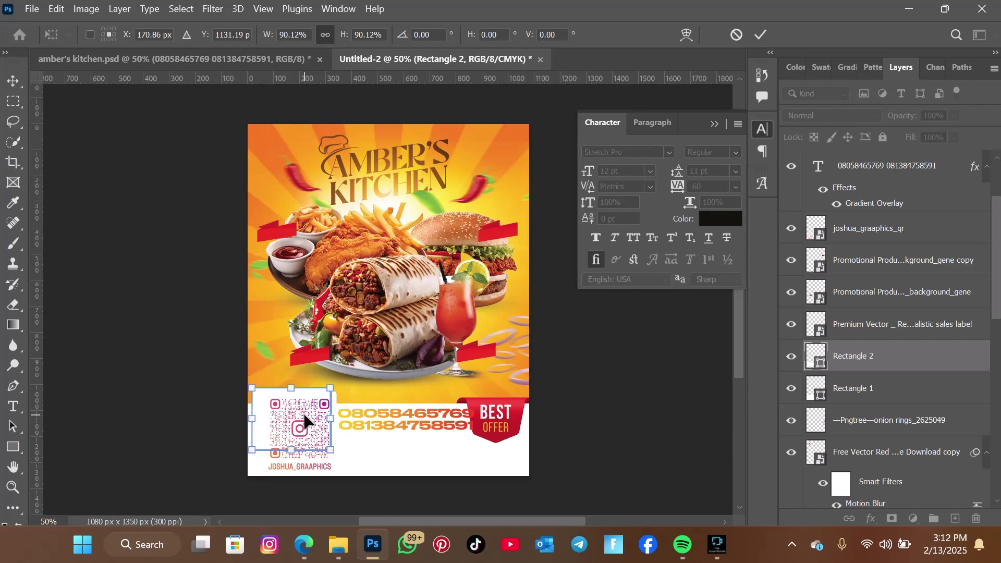
pyautogui.click(762, 34)
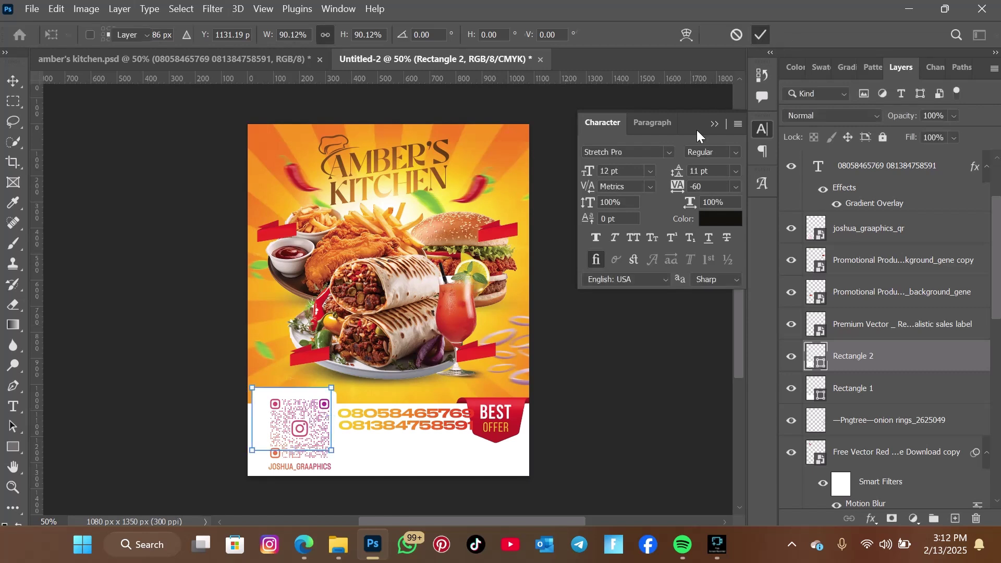
# Move the QR code left onto the resized white rectangle and shift the phone-number text slightly left and down, clear of the BEST OFFER label
pyautogui.moveTo(307, 459)
pyautogui.mouseDown()
pyautogui.moveTo(299, 451)
pyautogui.moveTo(299, 461)
pyautogui.mouseUp()
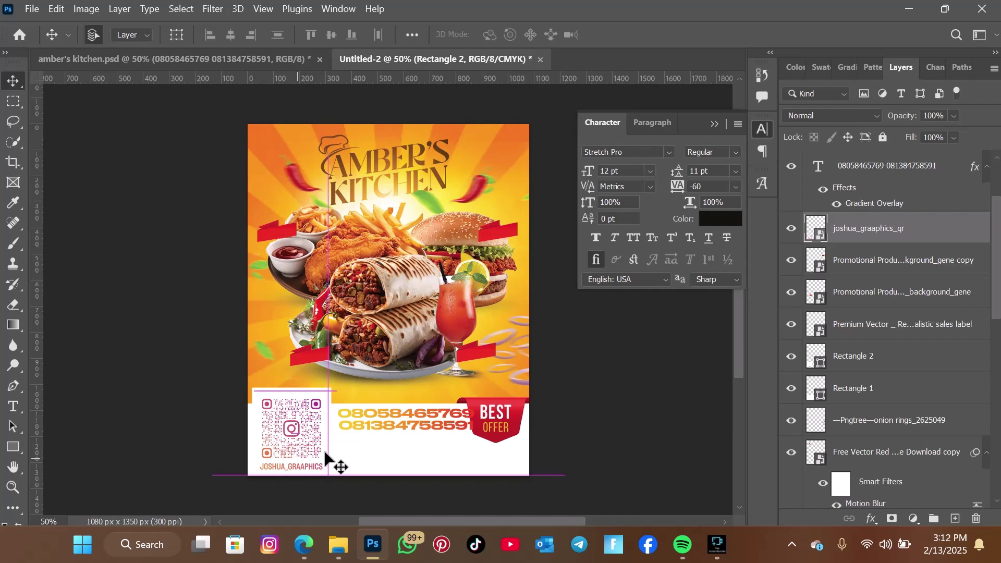
pyautogui.moveTo(435, 414); pyautogui.dragTo(430, 419)
pyautogui.doubleClick(423, 414)
pyautogui.hotkey('ctrl', 'a')
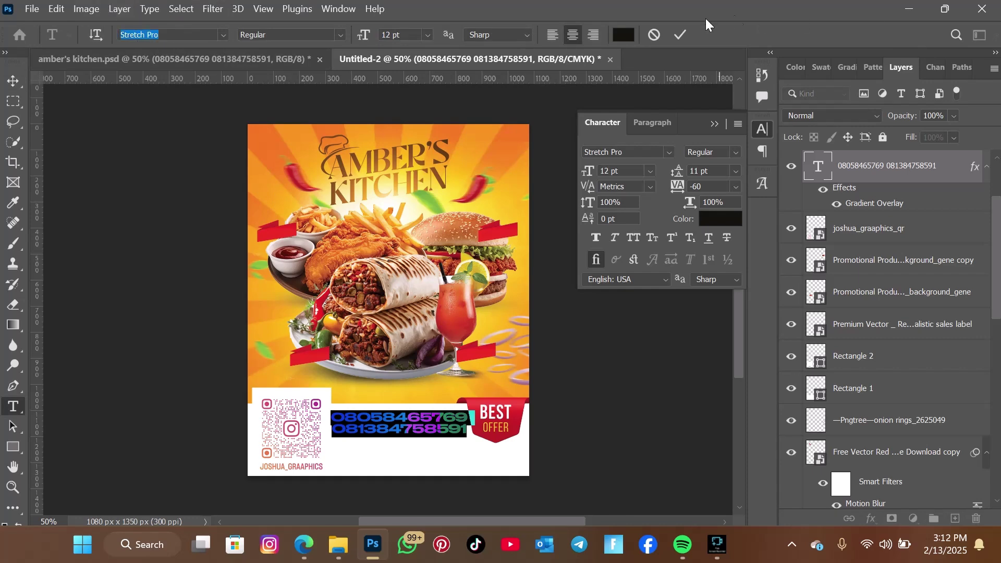
pyautogui.click(683, 33)
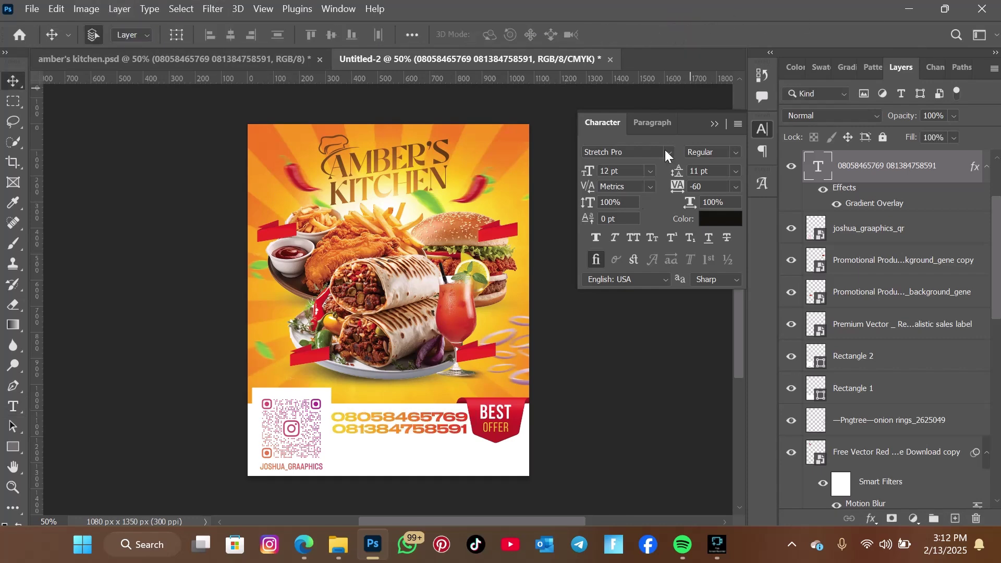
# Copy the FREE DELIVERY AVAILABLE text layer from amber's kitchen.psd into Untitled-2's footer, just below the phone numbers
pyautogui.click(208, 59)
pyautogui.scroll(-1, 489, 333)
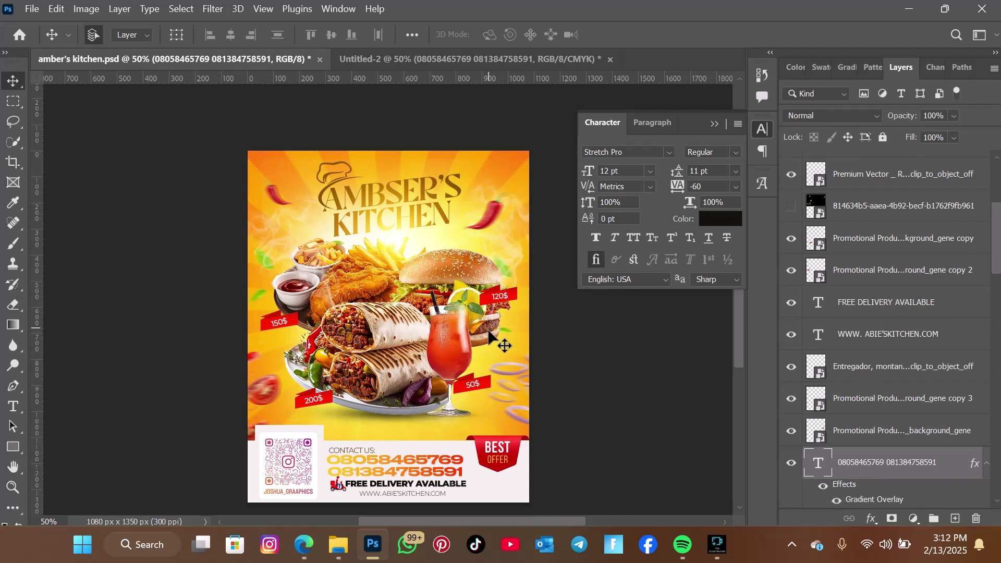
pyautogui.moveTo(429, 482); pyautogui.dragTo(410, 347)
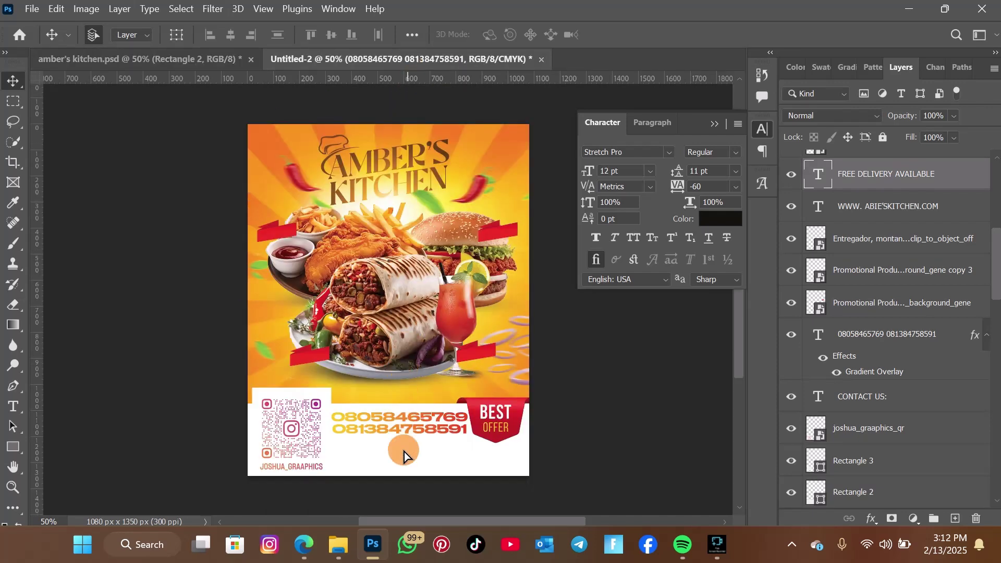
pyautogui.moveTo(404, 451); pyautogui.dragTo(407, 439)
# Examine the font family and weight used for the FREE DELIVERY AVAILABLE text
pyautogui.doubleClick(415, 442)
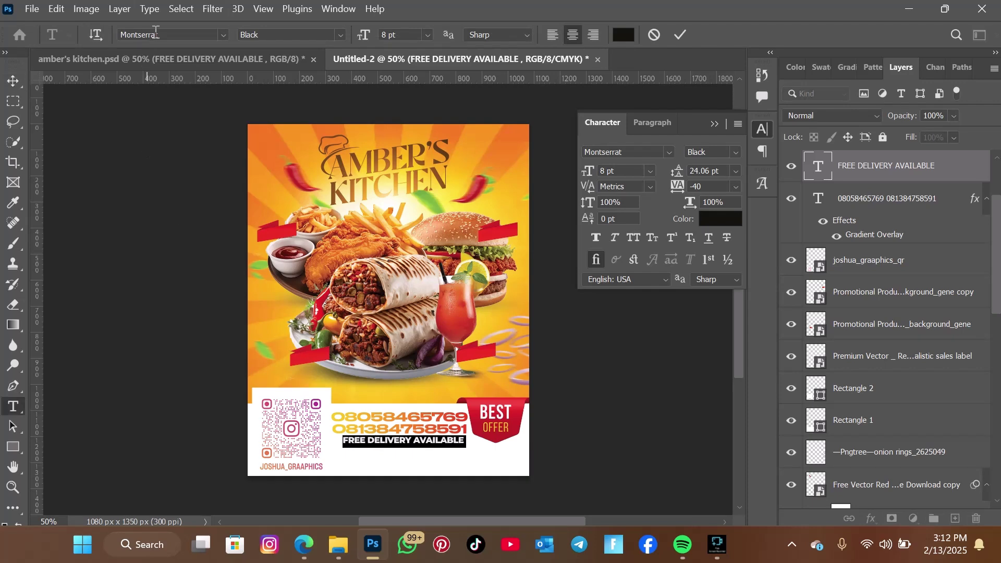
pyautogui.click(413, 441)
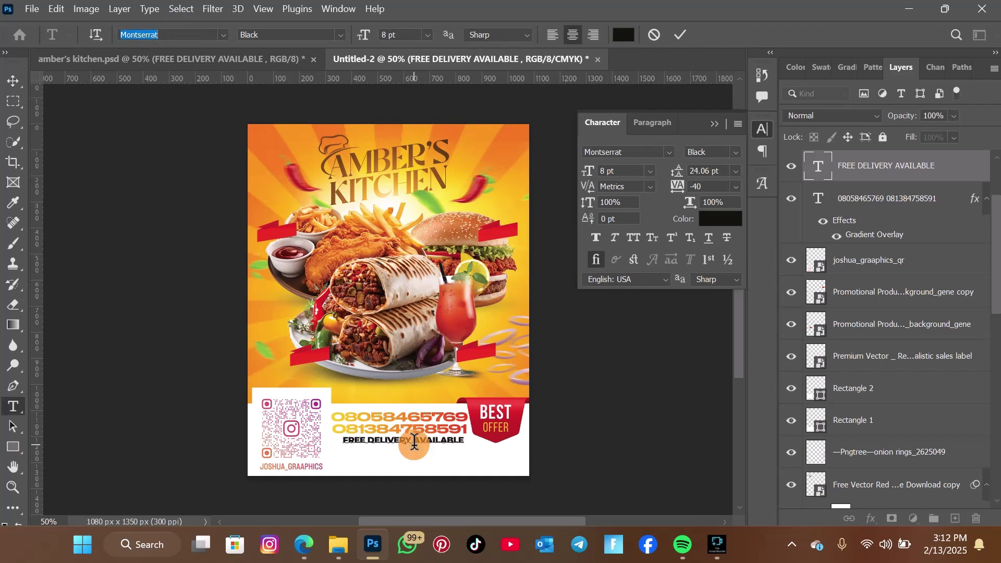
pyautogui.moveTo(344, 442); pyautogui.dragTo(471, 442)
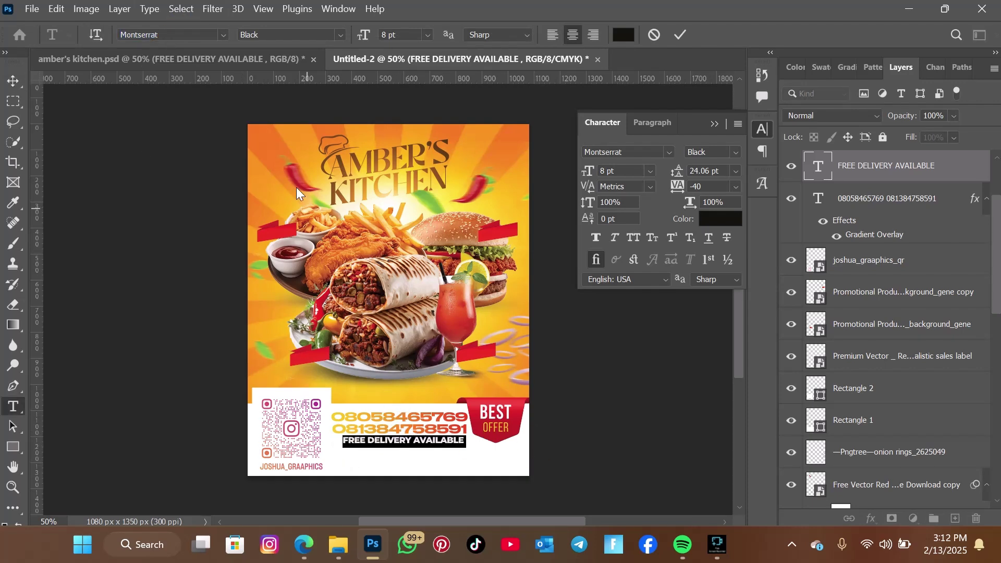
pyautogui.click(335, 32)
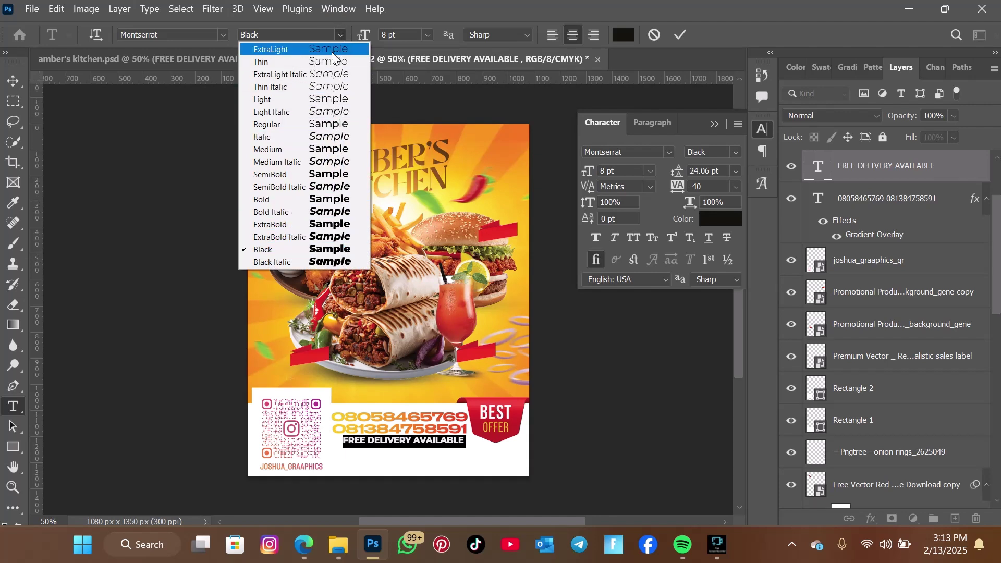
pyautogui.click(342, 33)
pyautogui.click(427, 439)
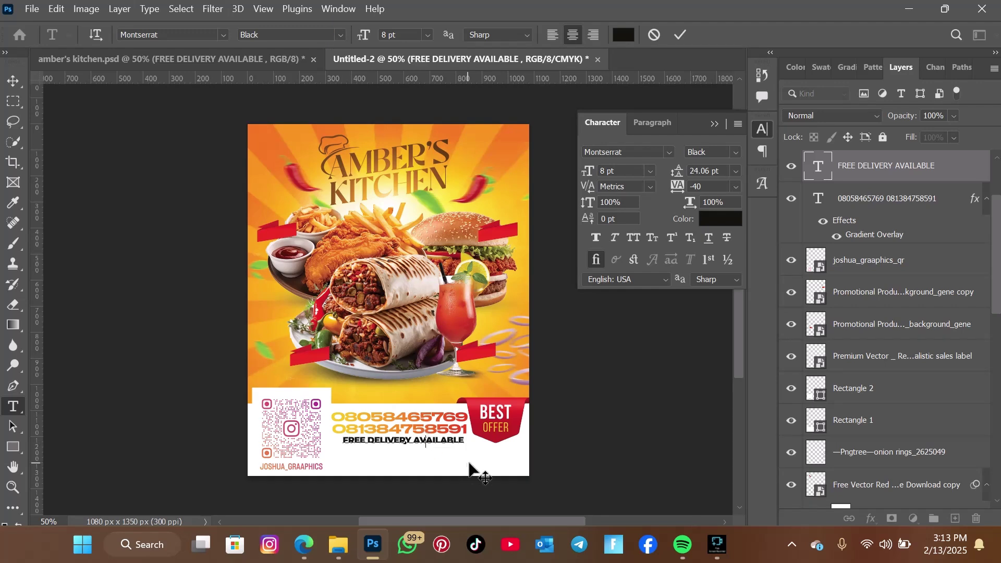
# Shift the FREE DELIVERY AVAILABLE text slightly right, leaving room for an icon before it
pyautogui.moveTo(469, 466); pyautogui.dragTo(479, 469)
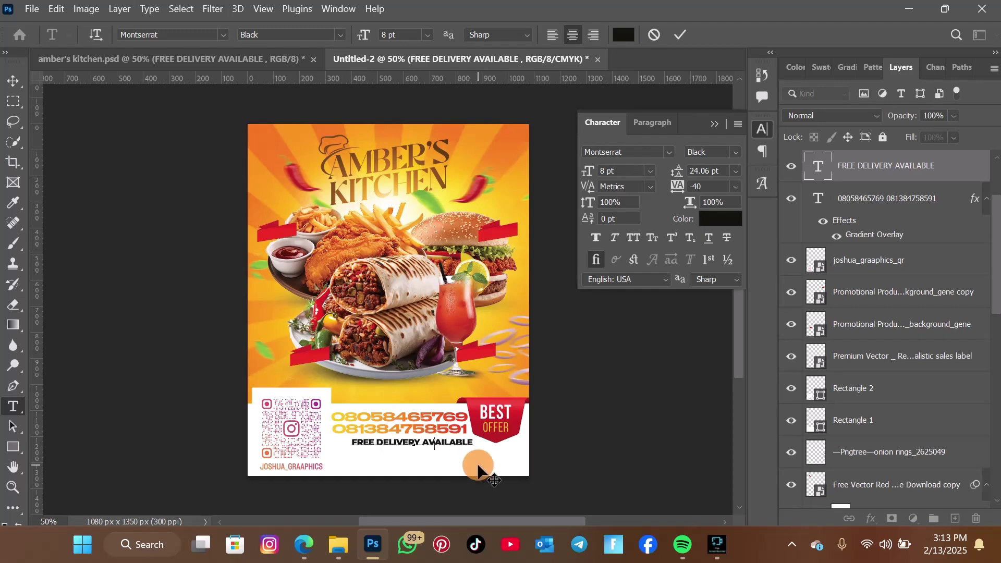
pyautogui.click(681, 34)
pyautogui.press('v')
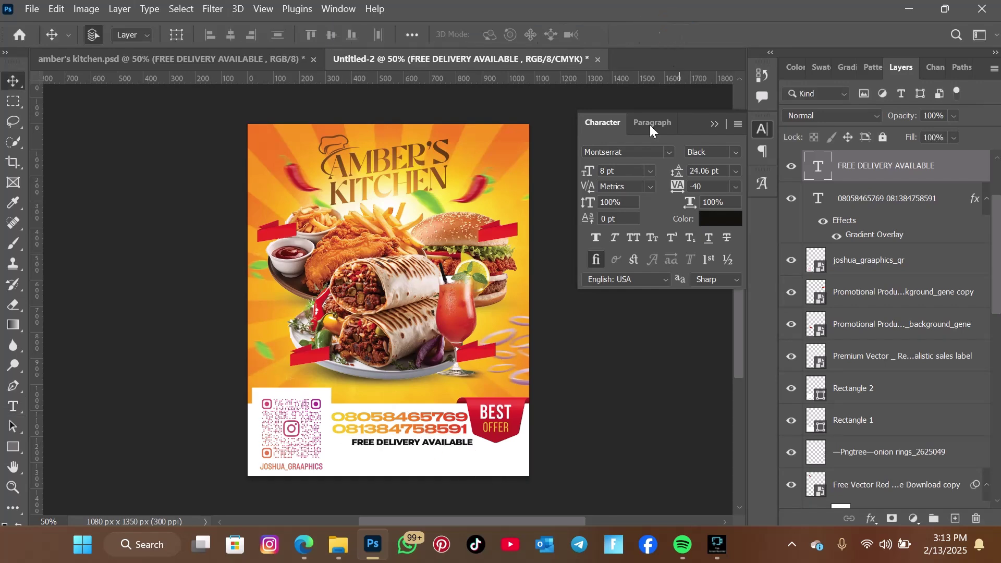
# Place the red delivery scooter image from the food flier folder in Downloads into the flyer
pyautogui.click(338, 551)
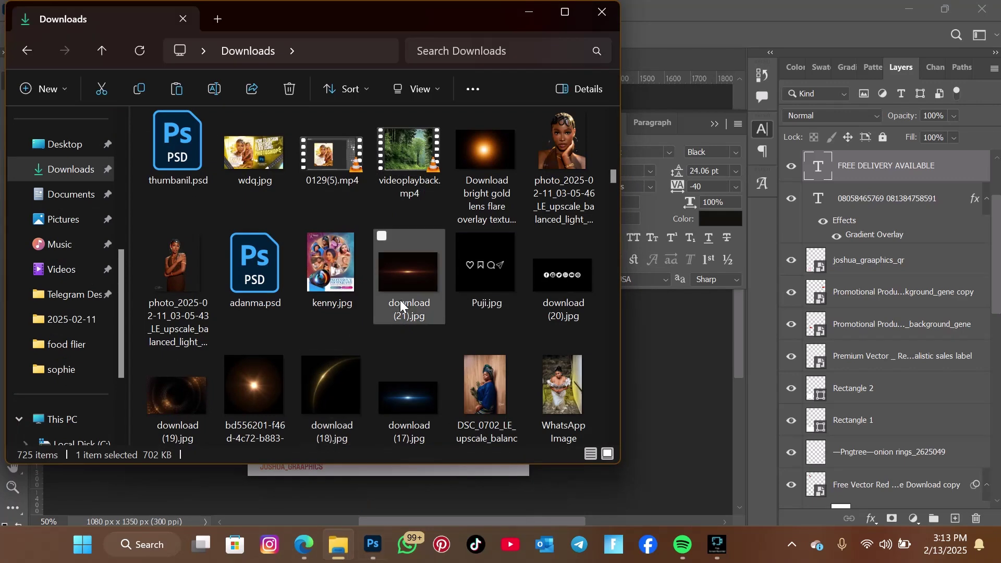
pyautogui.scroll(-5, 401, 299)
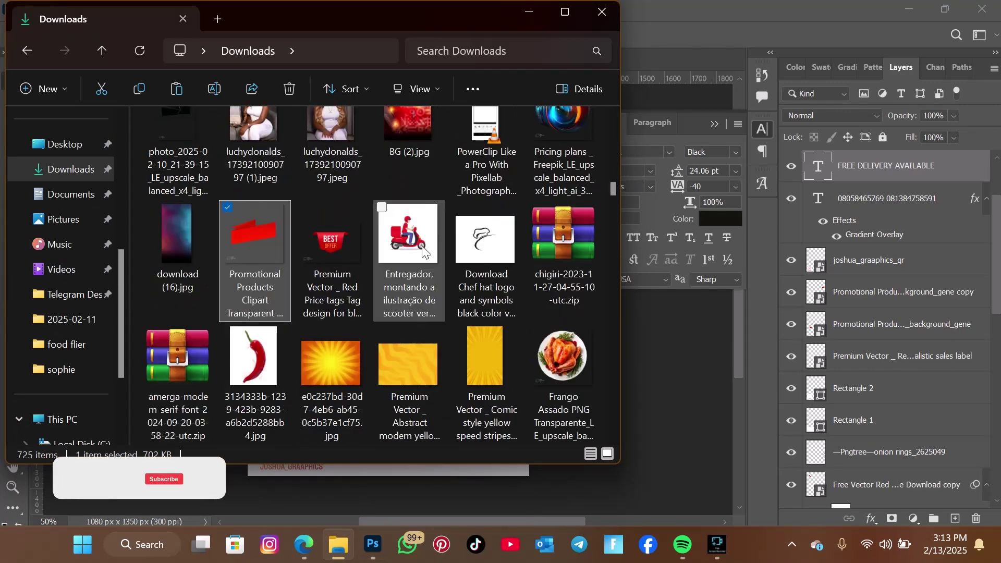
pyautogui.scroll(-3, 422, 245)
pyautogui.scroll(10, 422, 245)
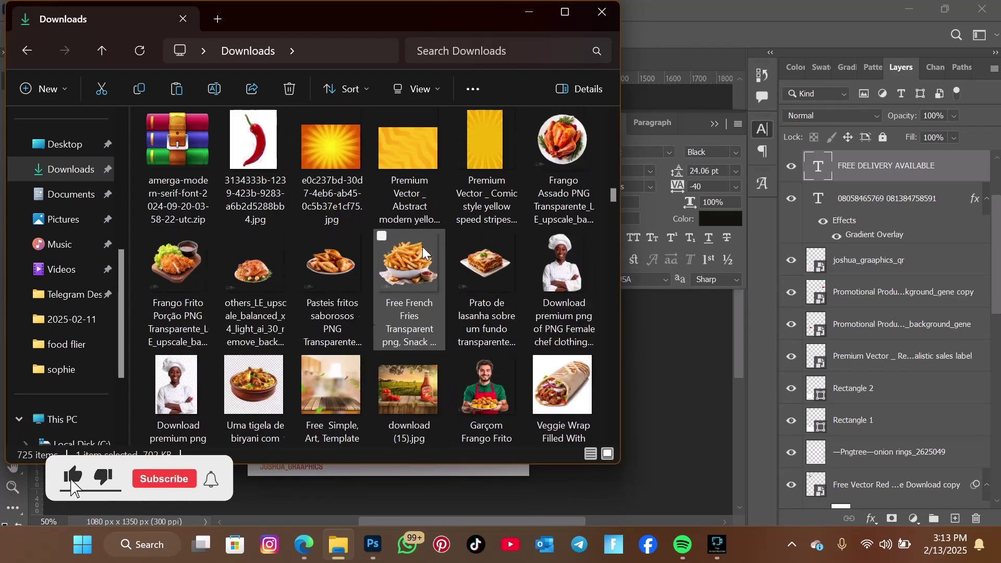
pyautogui.scroll(15, 408, 272)
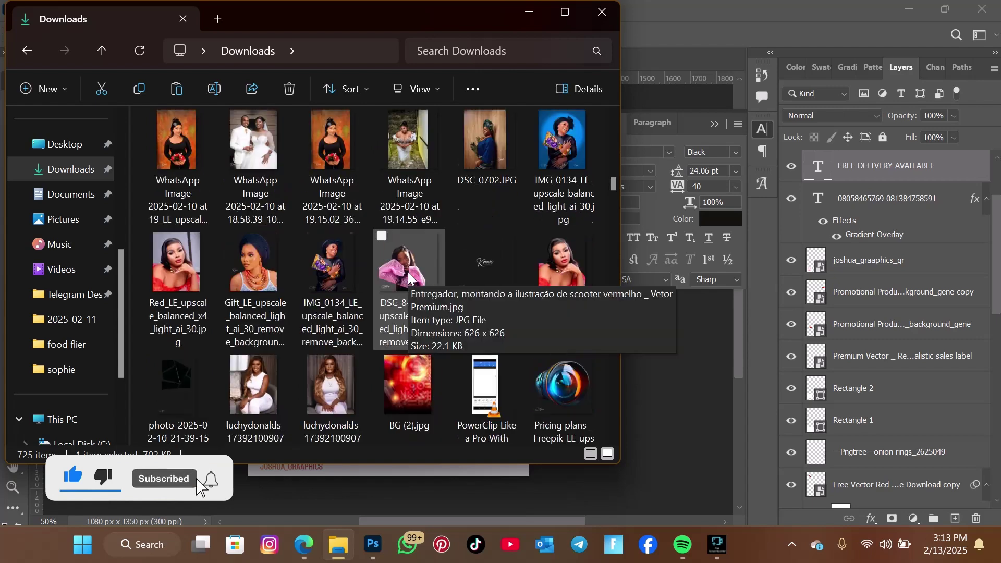
pyautogui.scroll(15, 342, 190)
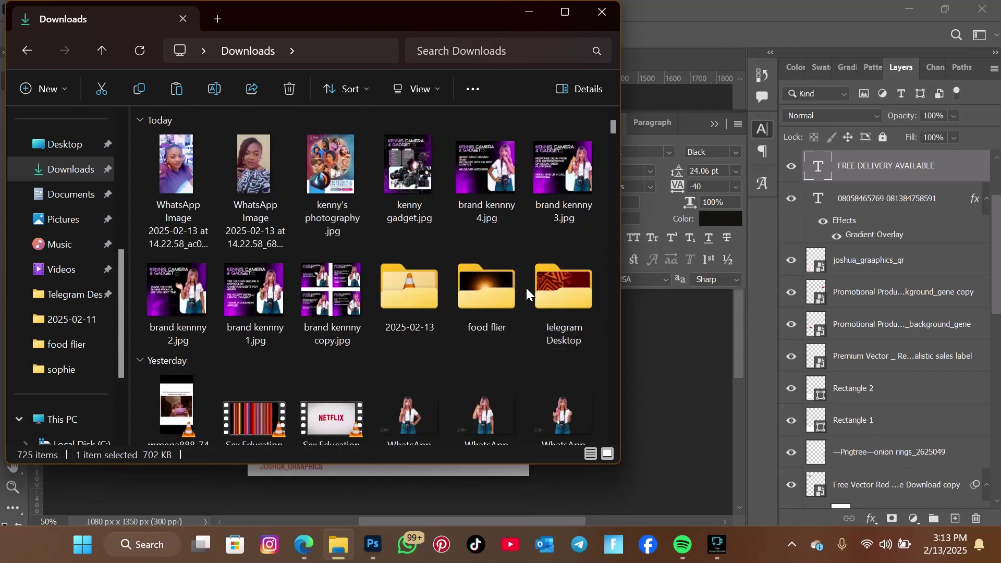
pyautogui.doubleClick(490, 287)
pyautogui.scroll(-5, 390, 247)
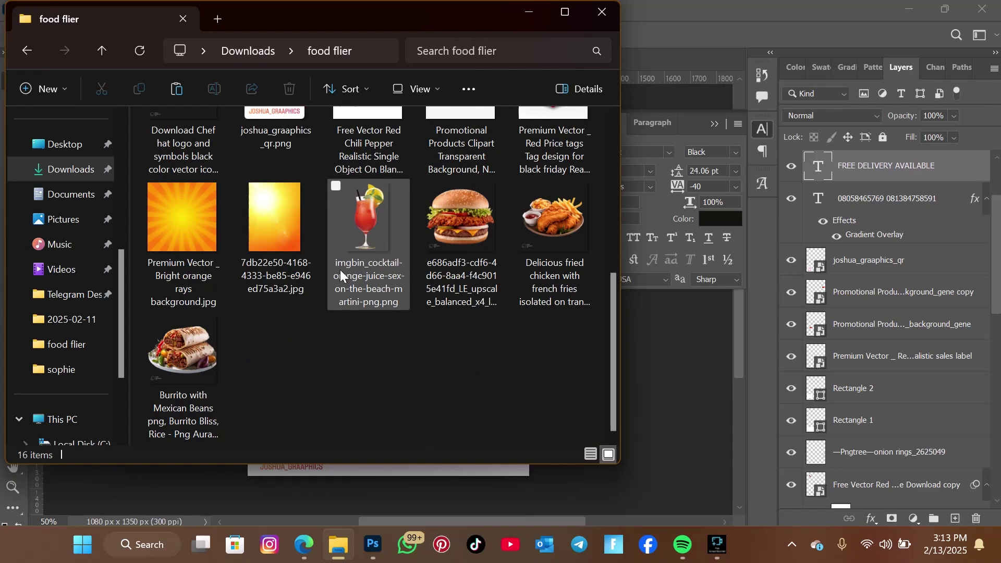
pyautogui.scroll(4, 330, 324)
pyautogui.moveTo(381, 184); pyautogui.dragTo(641, 348)
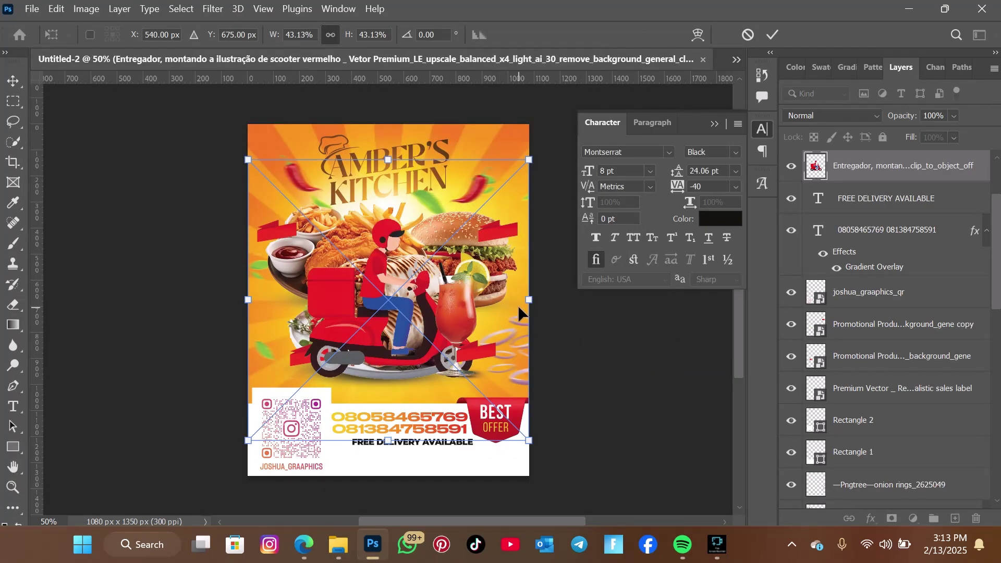
# Scale the scooter image to 3.75% and position it at X 364 px, Y 1222 px, just before the FREE DELIVERY AVAILABLE text
pyautogui.moveTo(528, 300); pyautogui.dragTo(378, 457)
pyautogui.moveTo(388, 421); pyautogui.dragTo(350, 432)
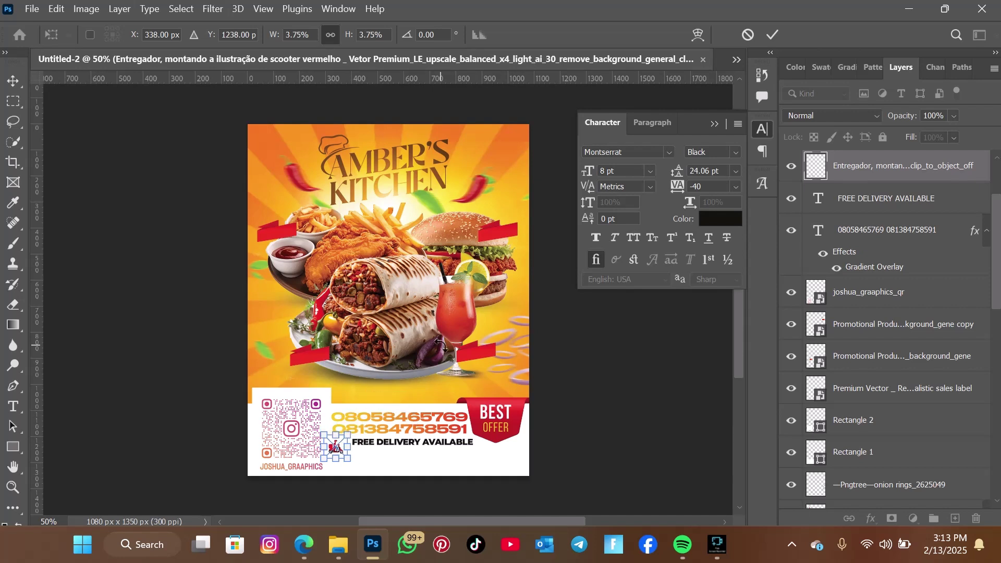
pyautogui.press('Up')
pyautogui.press('Up')
pyautogui.press('Up')
pyautogui.press('Up')
pyautogui.press('Up')
pyautogui.press('Up')
pyautogui.press('Up')
pyautogui.press('Up')
pyautogui.press('Up')
pyautogui.press('Up')
pyautogui.press('Right')
pyautogui.press('Right')
pyautogui.press('Right')
pyautogui.press('Right')
pyautogui.press('Right')
pyautogui.press('Right')
pyautogui.press('Right')
pyautogui.press('Right')
pyautogui.press('Right')
pyautogui.press('Right')
pyautogui.press('Right')
pyautogui.press('Right')
pyautogui.press('Right')
pyautogui.press('Right')
pyautogui.press('Right')
pyautogui.press('Right')
pyautogui.press('Right')
pyautogui.press('Right')
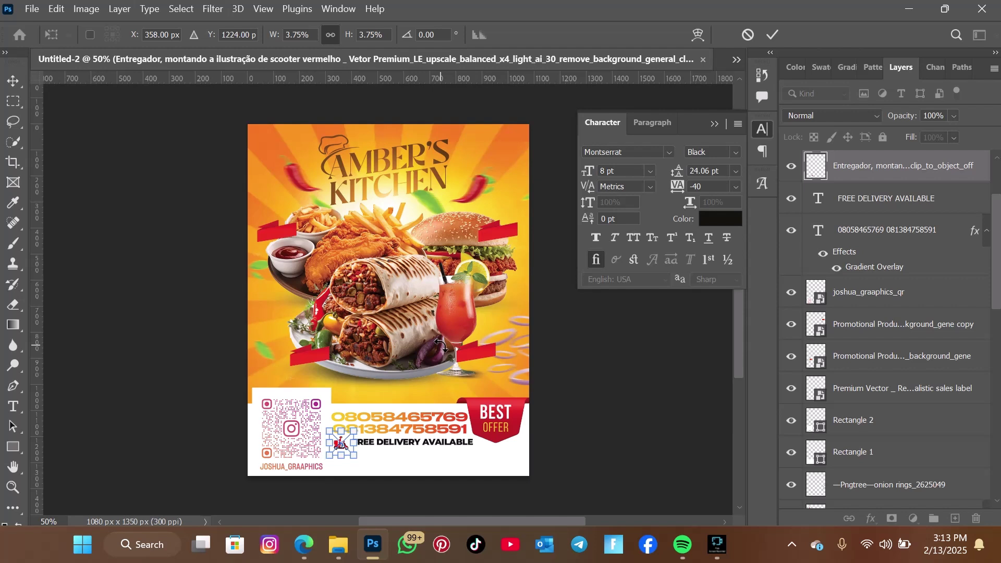
pyautogui.press('Right')
pyautogui.press('Right')
pyautogui.press('Right')
pyautogui.press('Right')
pyautogui.press('Right')
pyautogui.press('Right')
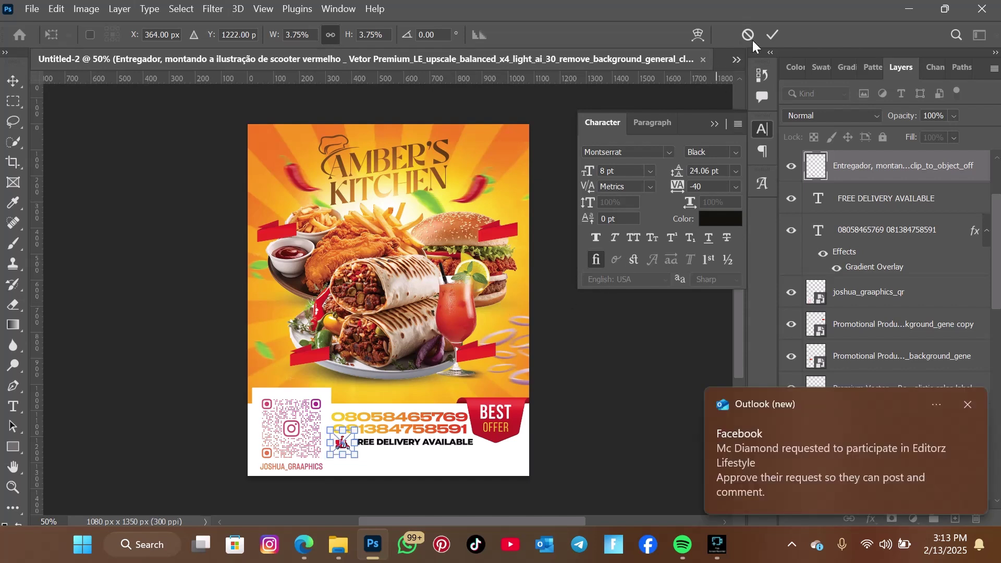
pyautogui.click(775, 35)
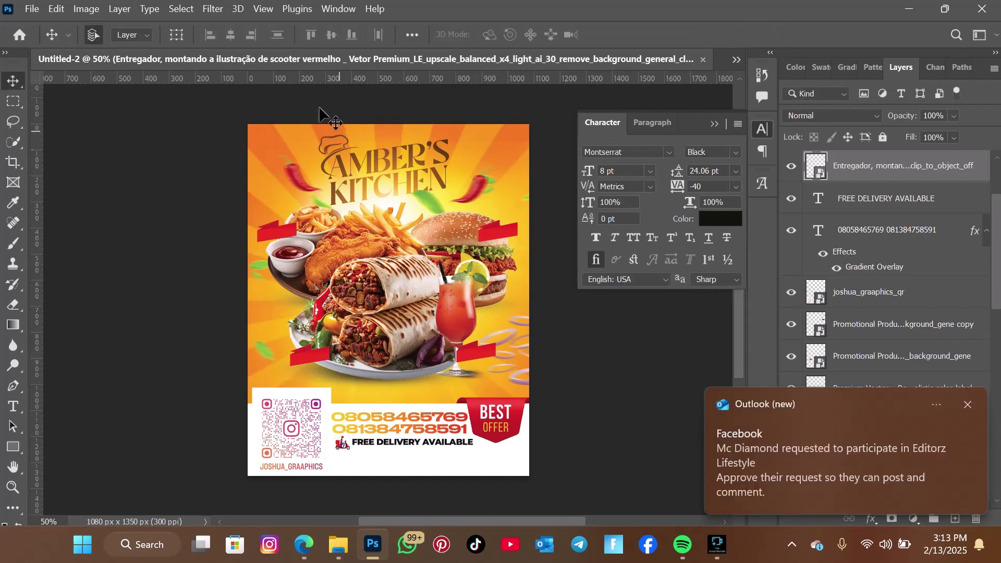
pyautogui.click(737, 56)
pyautogui.click(767, 64)
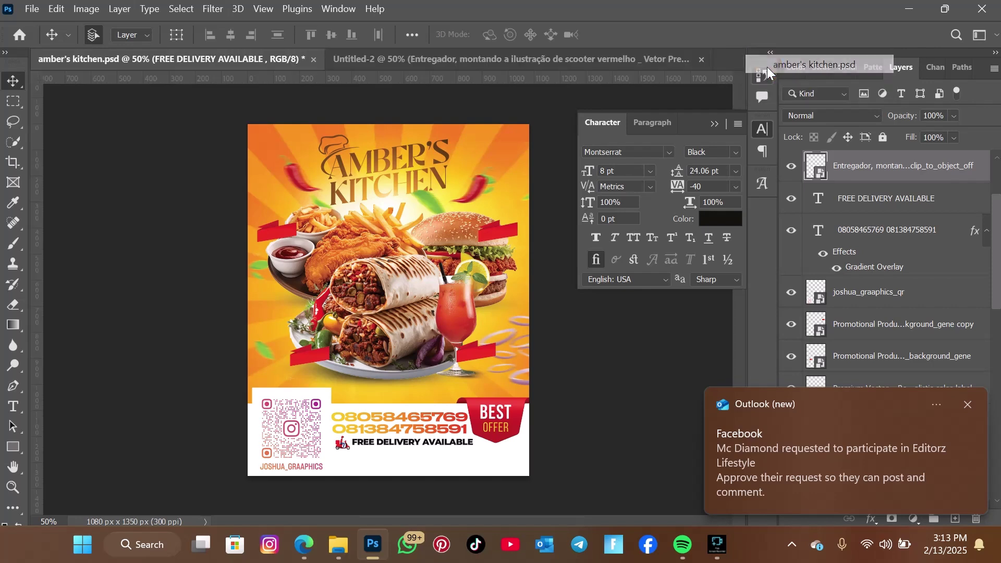
pyautogui.scroll(-1, 429, 311)
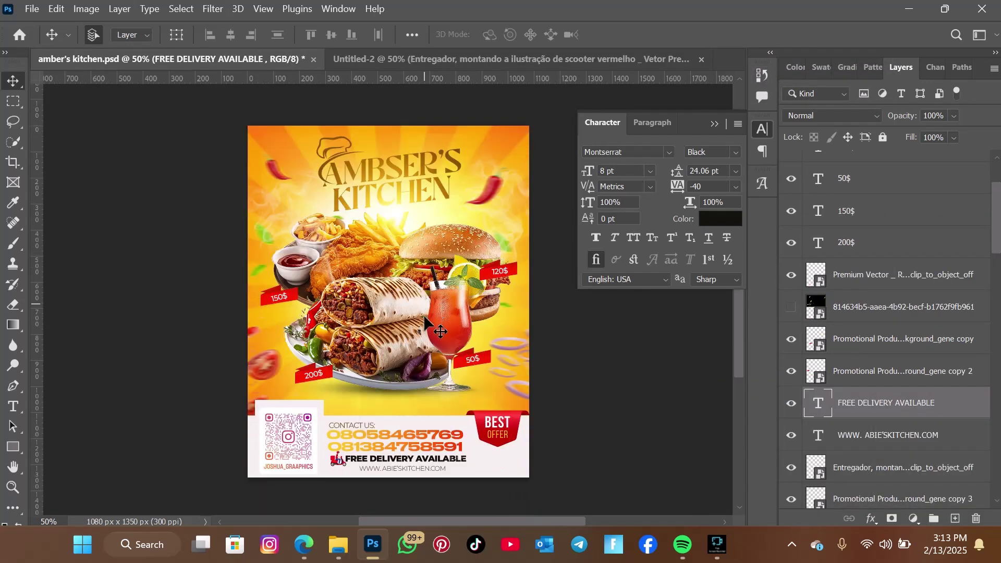
pyautogui.click(407, 469)
pyautogui.moveTo(407, 472)
pyautogui.mouseDown()
pyautogui.moveTo(398, 469)
pyautogui.moveTo(580, 68)
pyautogui.moveTo(383, 455)
pyautogui.moveTo(395, 455)
pyautogui.mouseUp()
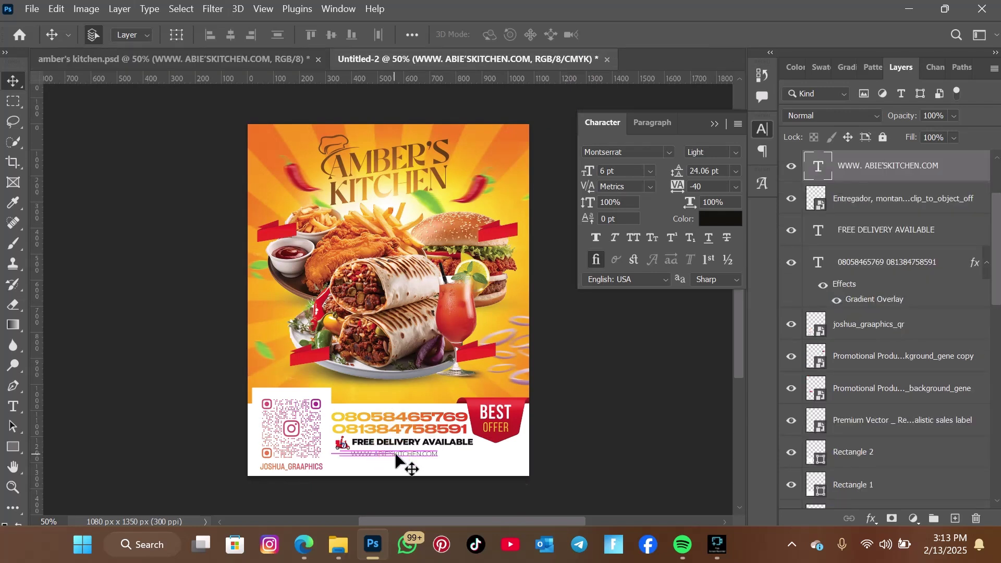
# Move the white footer Rectangle 1 and the QR code's backing Rectangle 2 further down the flyer
pyautogui.moveTo(488, 455); pyautogui.dragTo(491, 470)
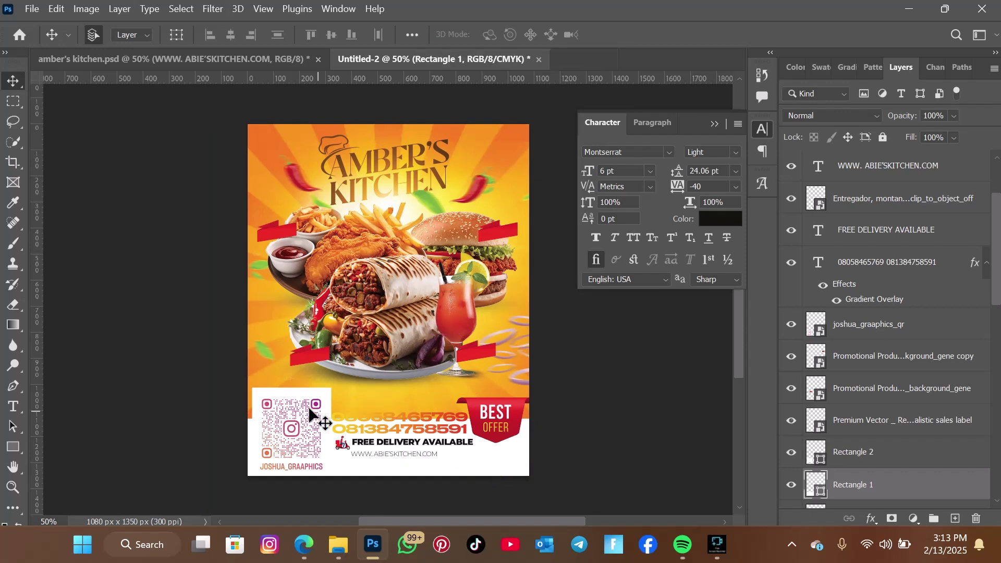
pyautogui.click(320, 395)
pyautogui.moveTo(321, 392); pyautogui.dragTo(323, 412)
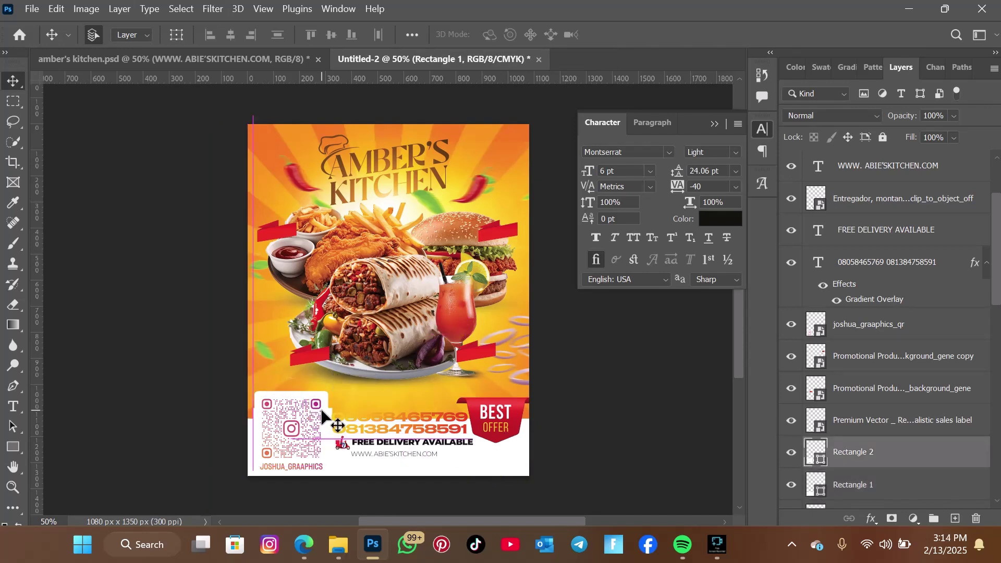
# Move the phone numbers, scooter, FREE DELIVERY AVAILABLE text and website line down into the lowered white footer
pyautogui.moveTo(401, 455)
pyautogui.mouseDown()
pyautogui.moveTo(408, 465)
pyautogui.moveTo(414, 433)
pyautogui.moveTo(413, 442)
pyautogui.mouseUp()
pyautogui.click(340, 444)
pyautogui.moveTo(340, 444); pyautogui.dragTo(345, 454)
# Scale the QR code to 2.18% within its white rectangle and shift the phone-number text slightly left and down
pyautogui.click(309, 434)
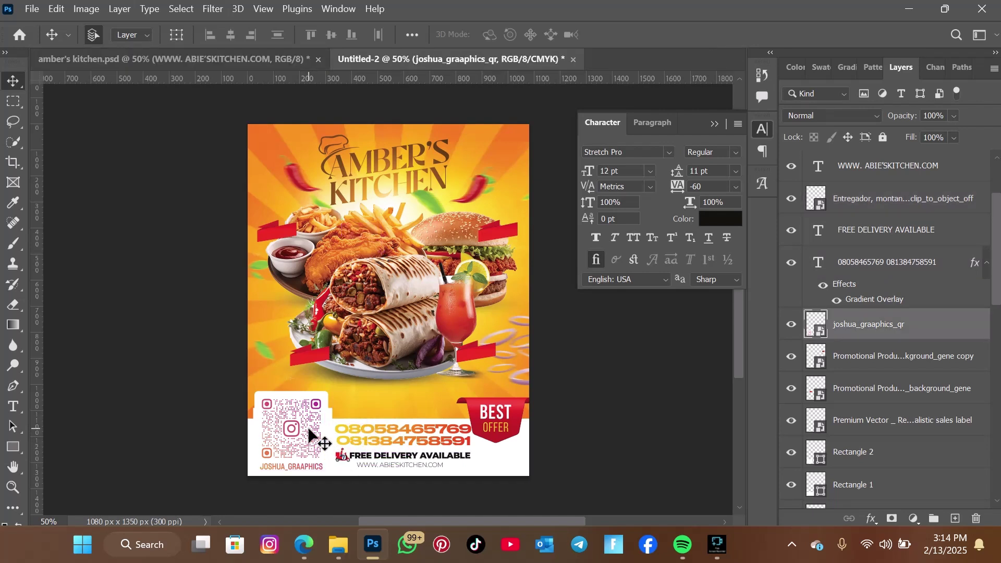
pyautogui.hotkey('ctrl', 't')
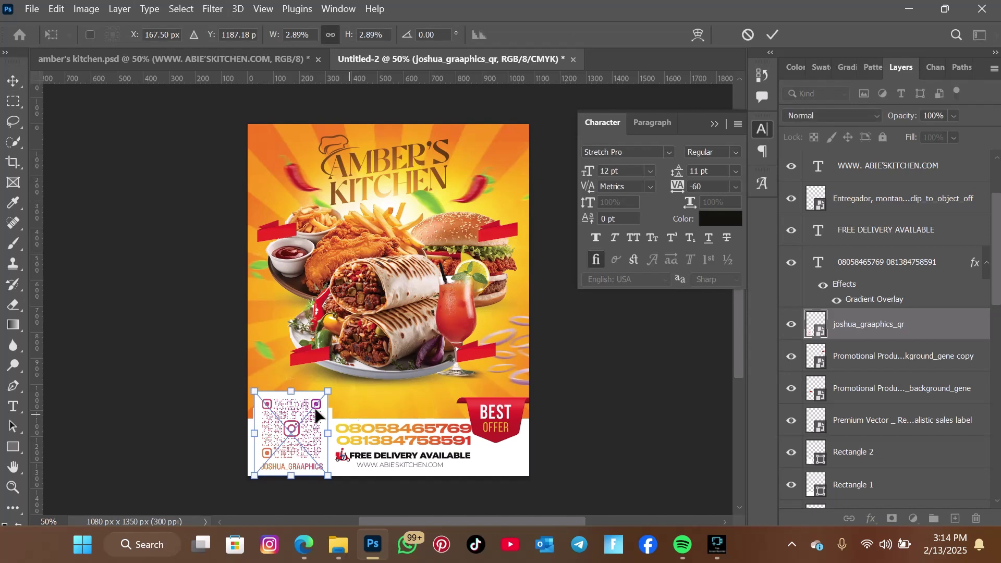
pyautogui.moveTo(328, 391); pyautogui.dragTo(282, 443)
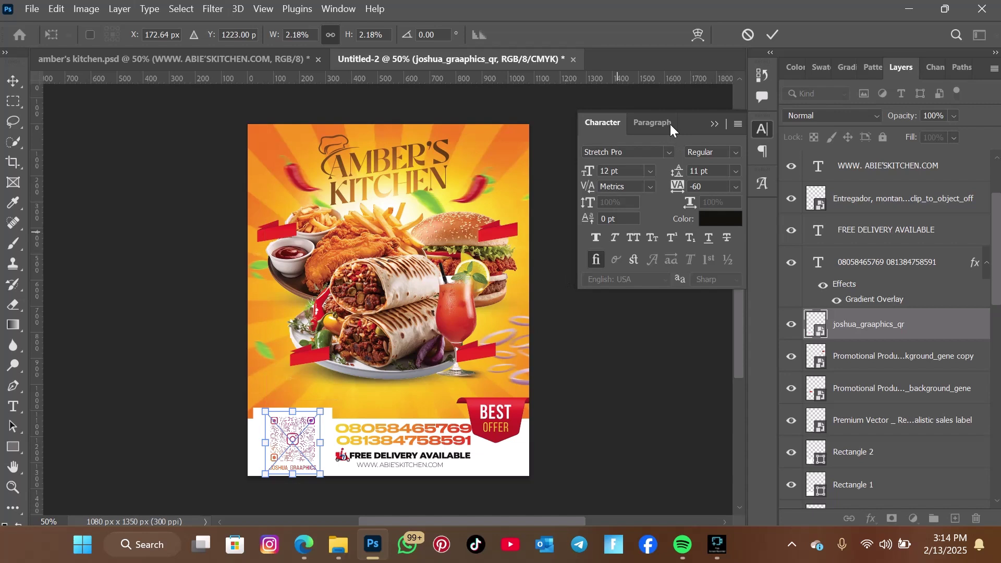
pyautogui.click(770, 35)
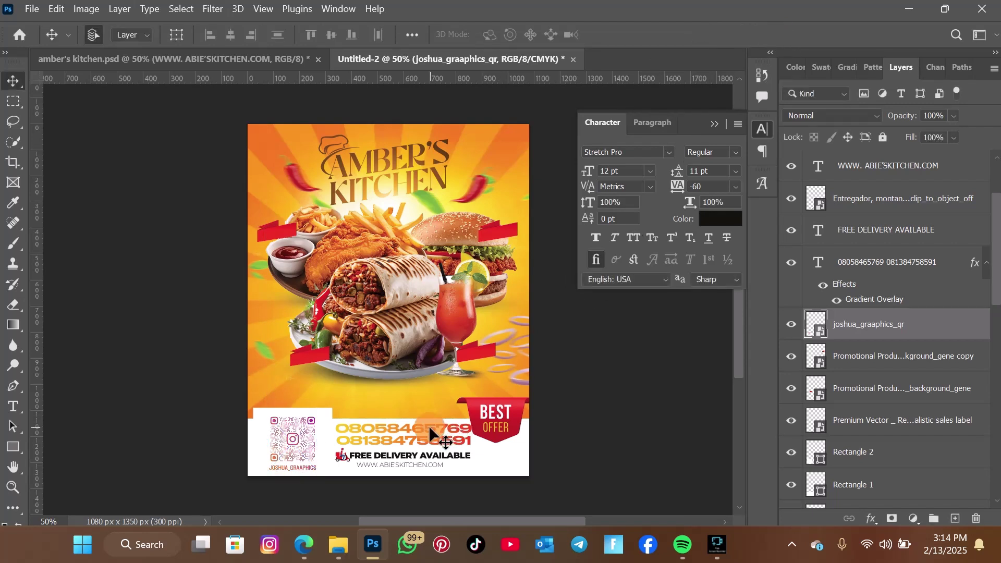
pyautogui.moveTo(429, 428); pyautogui.dragTo(426, 433)
# Examine the font, weight and size settings of the website text and the phone-number text
pyautogui.doubleClick(399, 464)
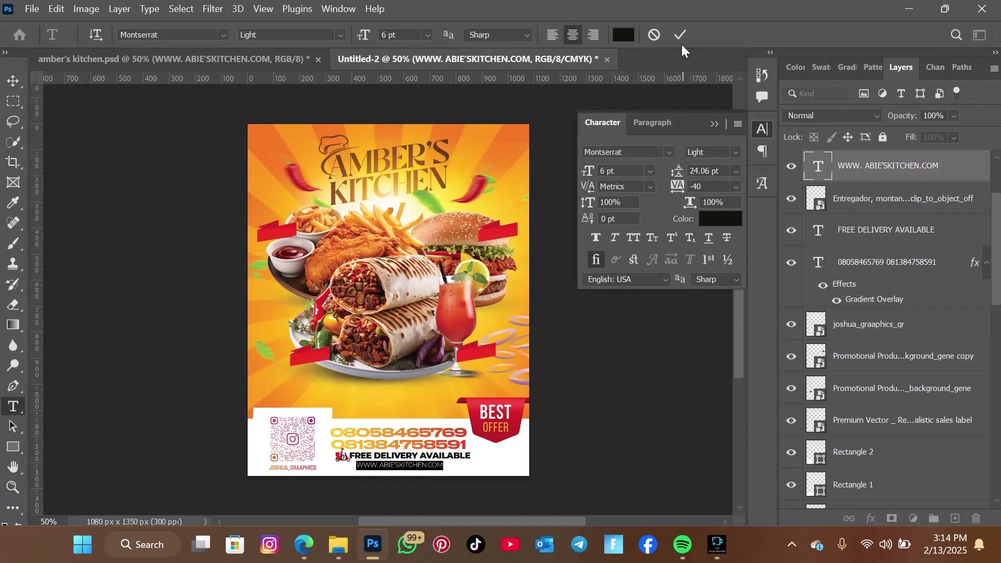
pyautogui.click(680, 35)
pyautogui.press('v')
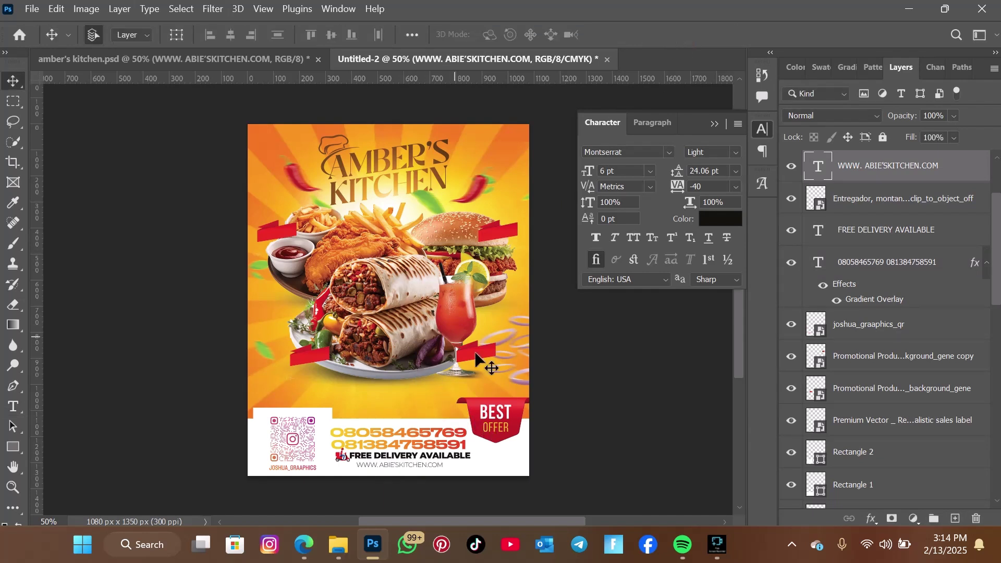
pyautogui.click(13, 406)
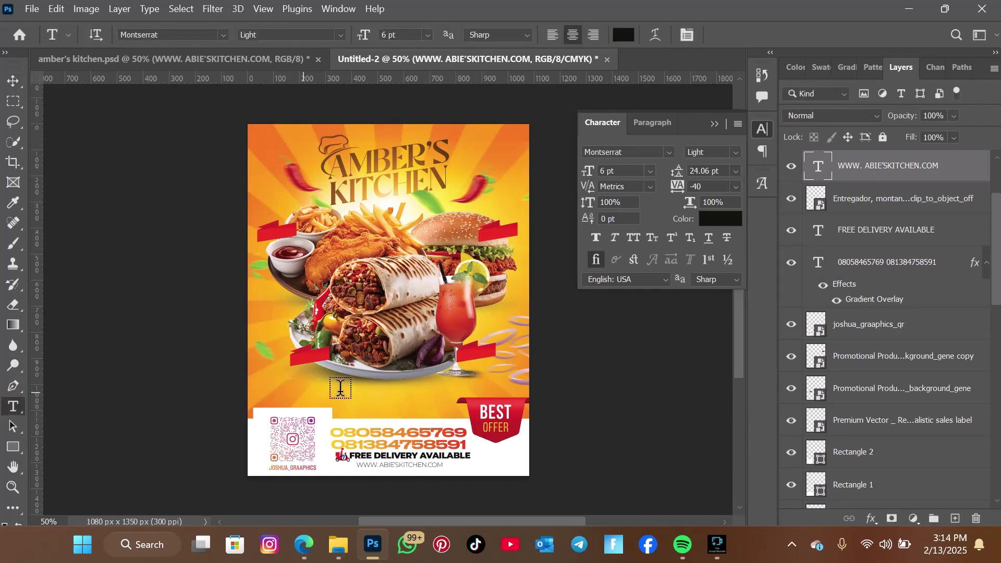
pyautogui.click(398, 436)
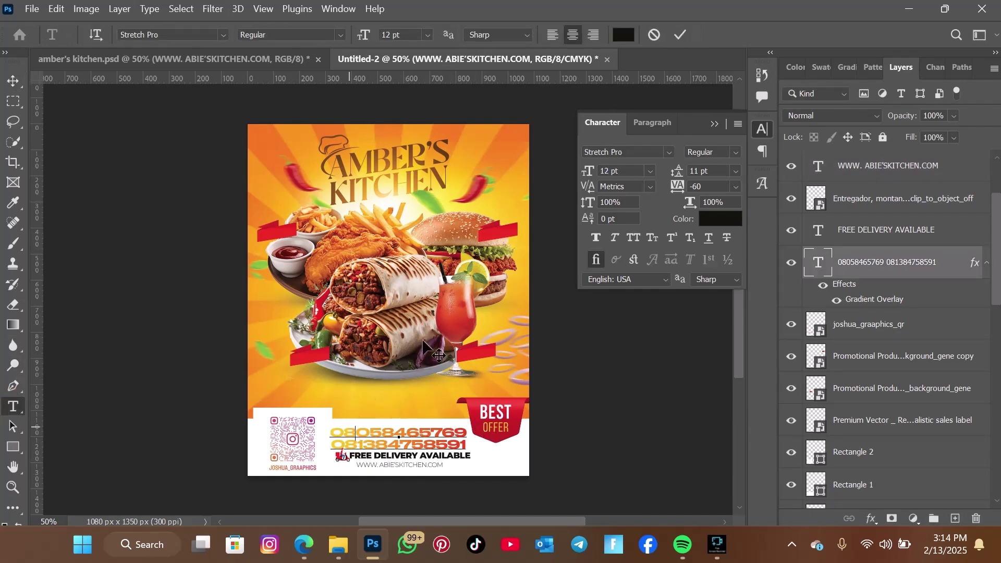
pyautogui.click(681, 32)
pyautogui.click(404, 464)
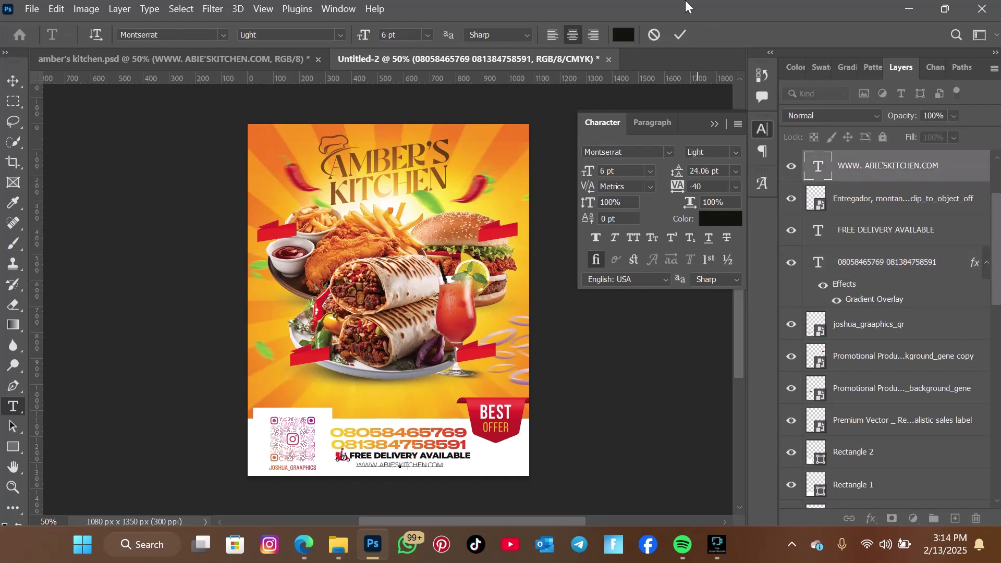
pyautogui.click(681, 35)
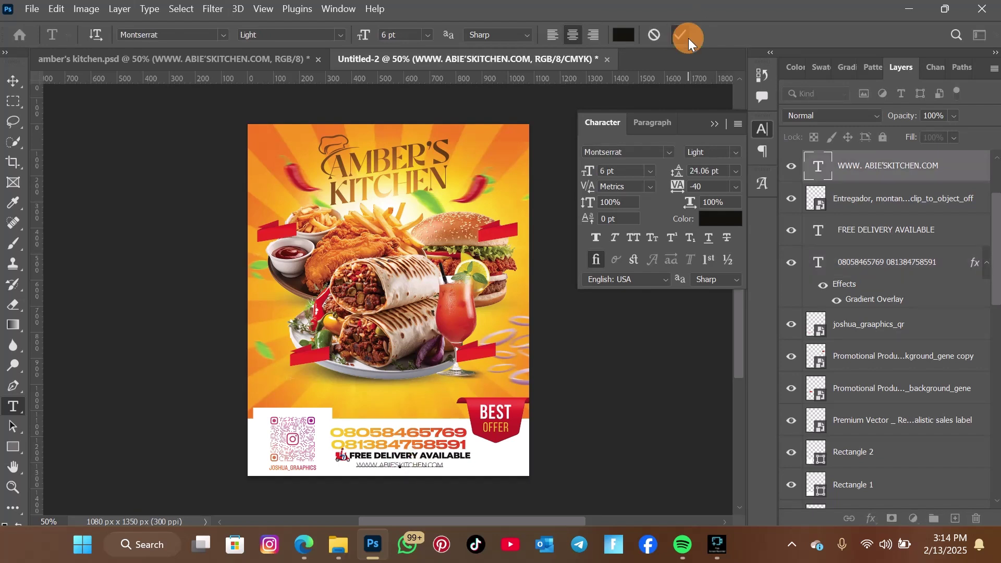
# Add the text CONTACT in black 6 pt Montserrat Light and place it just above the phone numbers' left end
pyautogui.click(387, 415)
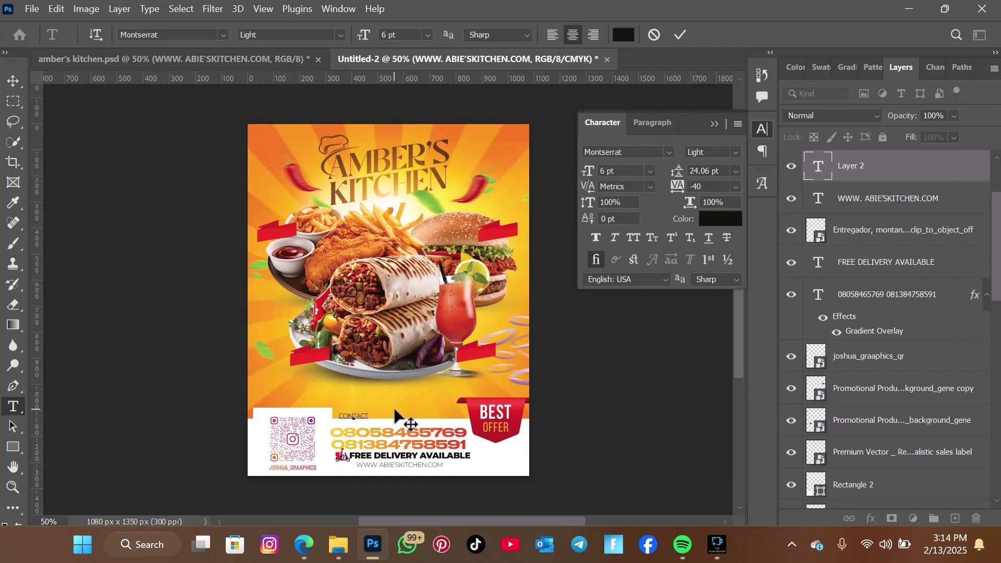
pyautogui.click(429, 426)
pyautogui.moveTo(427, 432); pyautogui.dragTo(422, 434)
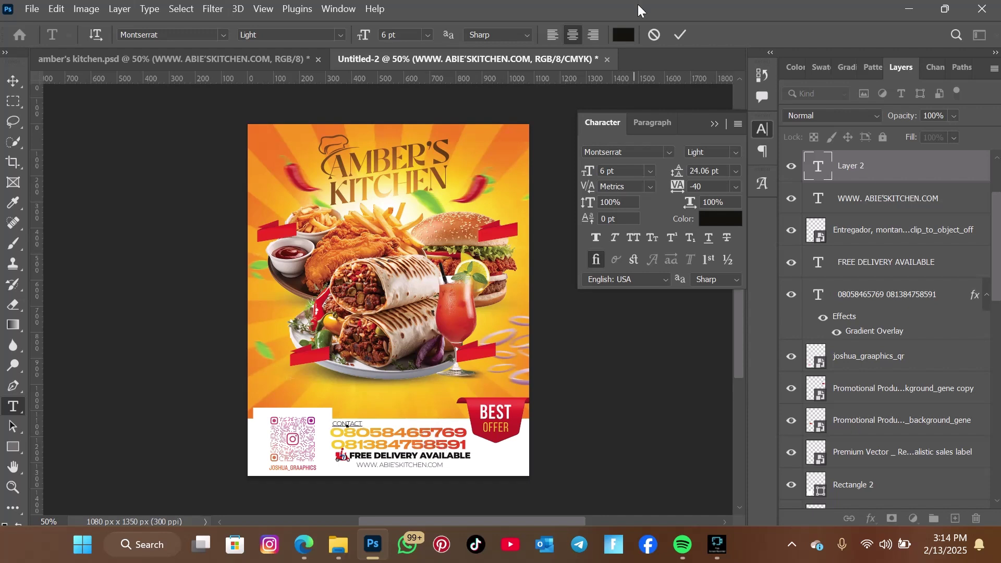
pyautogui.click(678, 33)
# Open the Camera Raw Filter on the burrito layer and set Exposure +0.30, Vibrance +17, Clarity +9 and Texture +5
pyautogui.click(14, 83)
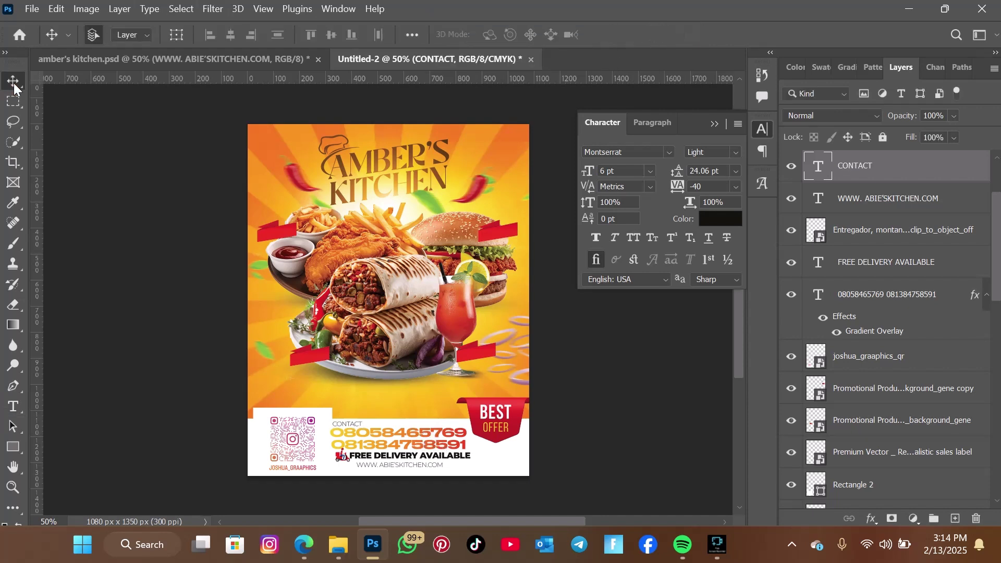
pyautogui.click(345, 280)
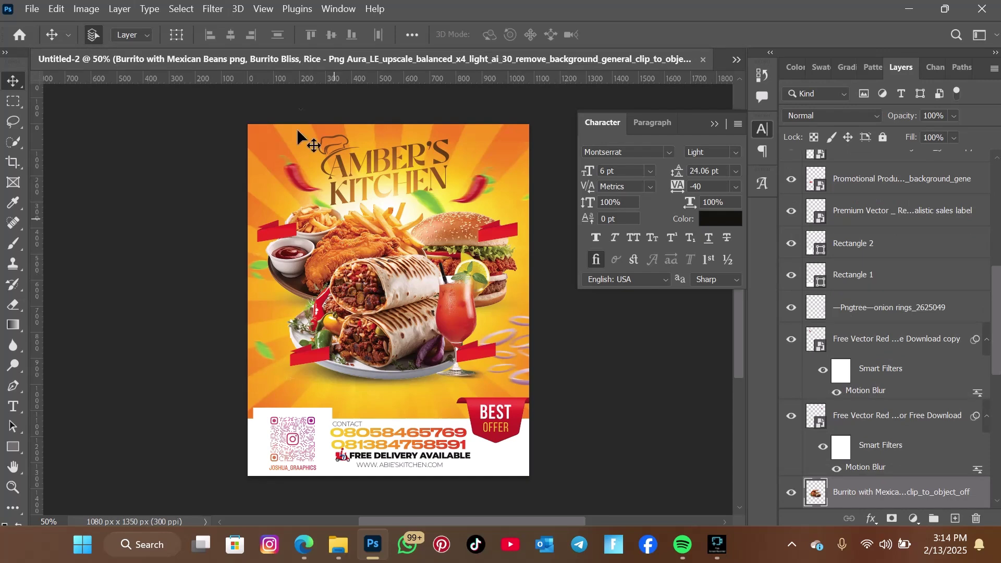
pyautogui.click(221, 2)
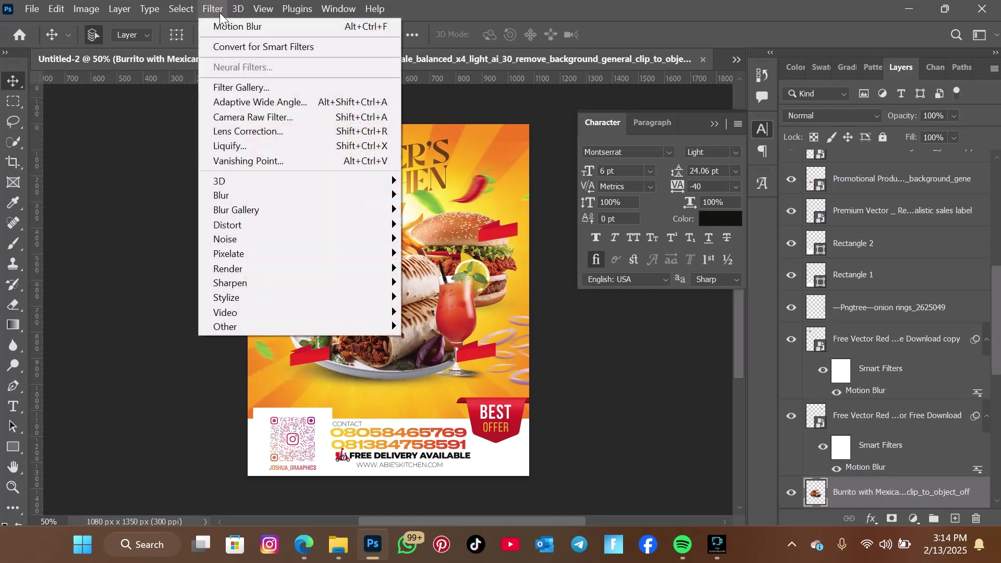
pyautogui.click(246, 120)
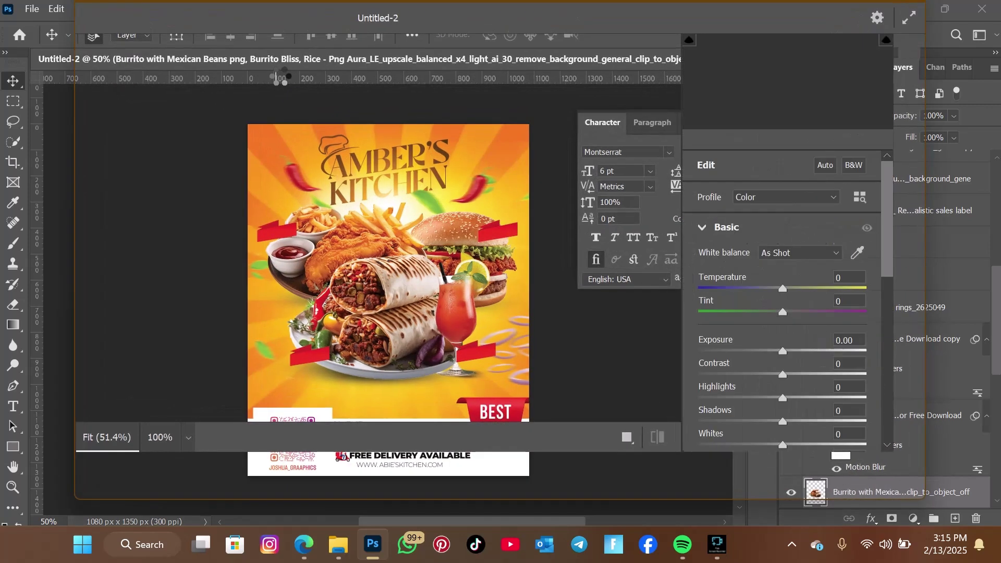
pyautogui.moveTo(781, 354); pyautogui.dragTo(792, 356)
pyautogui.scroll(-4, 792, 360)
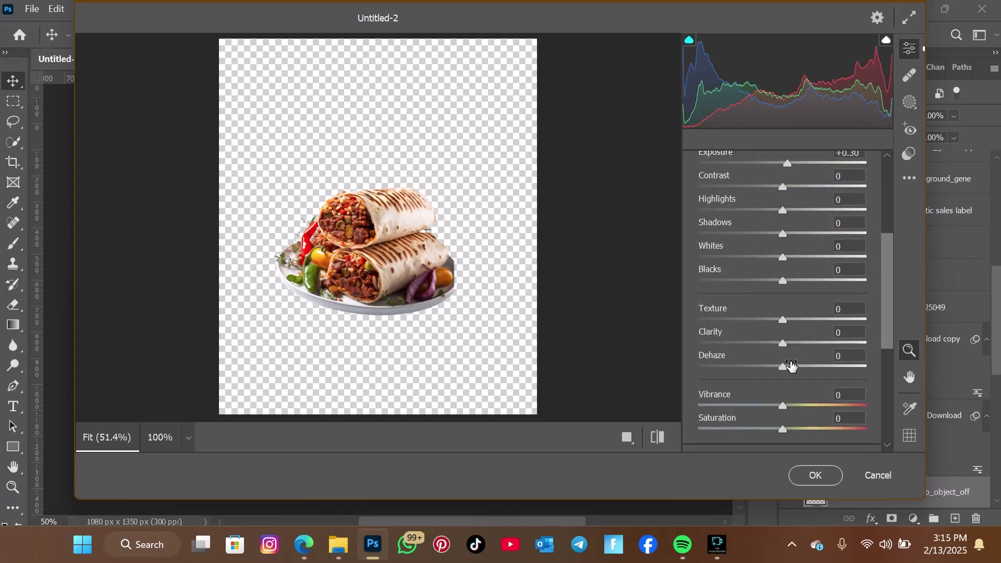
pyautogui.moveTo(782, 404); pyautogui.dragTo(797, 405)
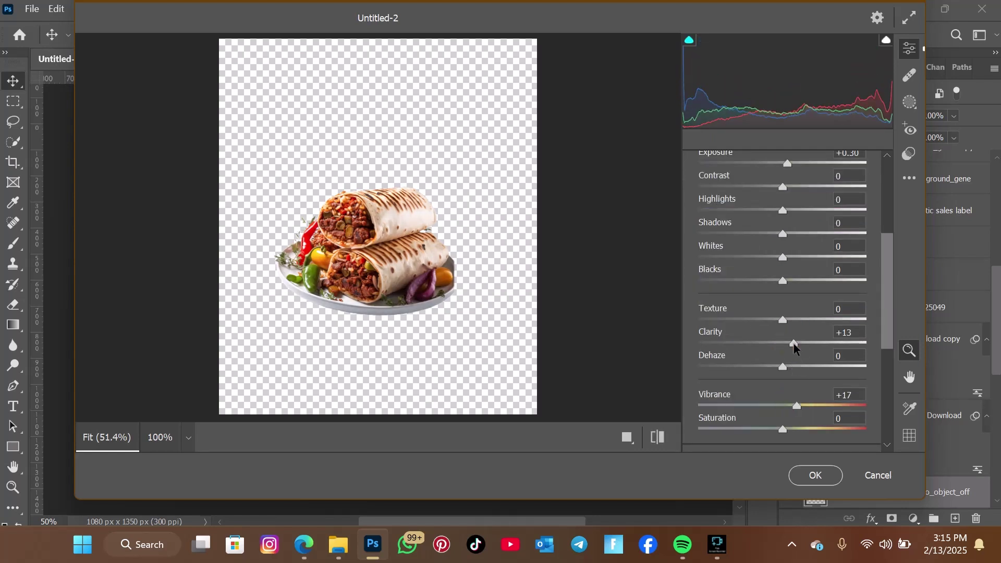
pyautogui.click(794, 345)
pyautogui.moveTo(791, 344); pyautogui.dragTo(790, 356)
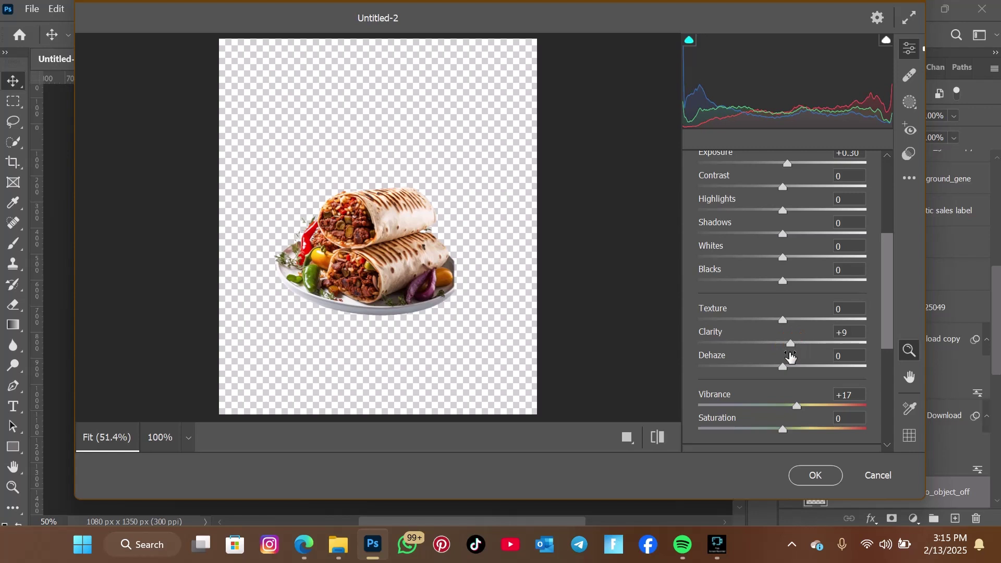
pyautogui.click(782, 323)
# Set the burrito's Sharpening to 129 and Noise Reduction to 5 in the Camera Raw detail settings
pyautogui.scroll(-5, 776, 328)
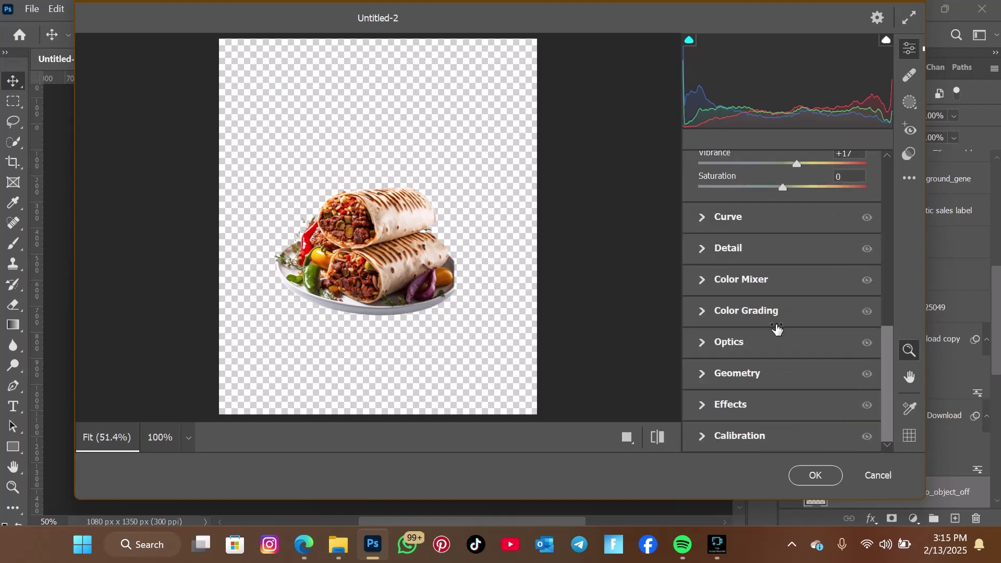
pyautogui.click(699, 248)
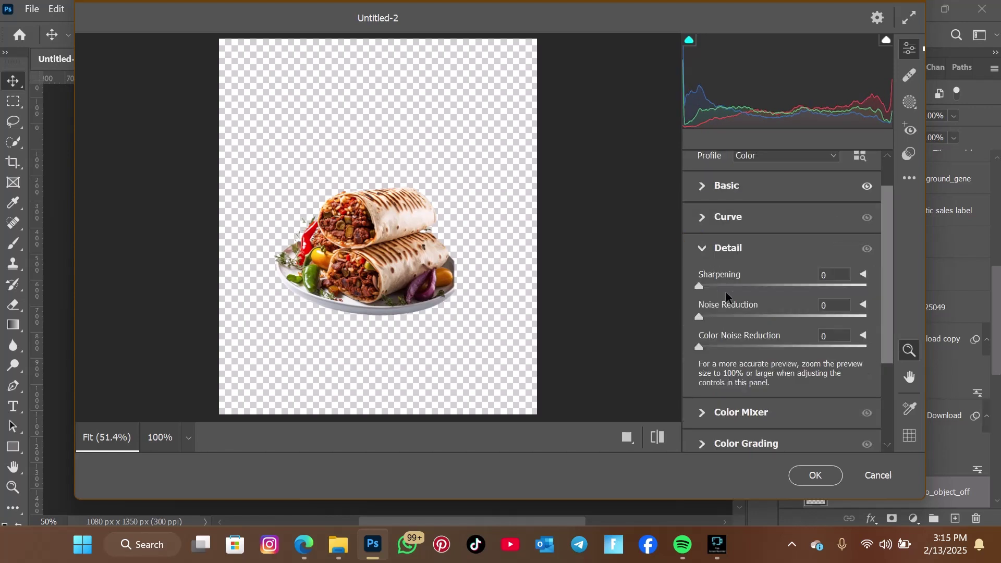
pyautogui.moveTo(745, 290); pyautogui.dragTo(842, 293)
pyautogui.moveTo(706, 319); pyautogui.dragTo(708, 322)
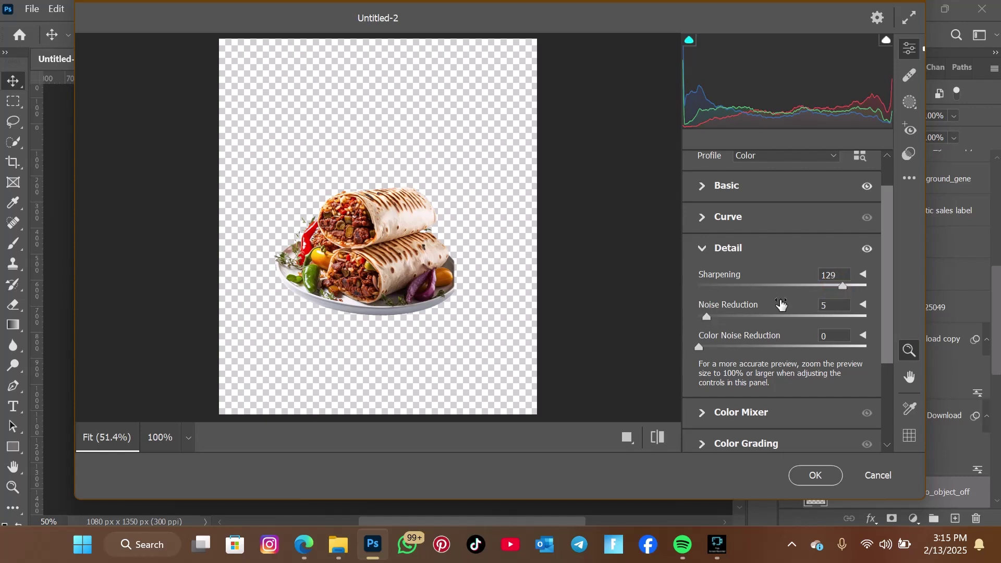
# Raise the burrito's Exposure to +0.65 and Clarity to +20, and apply the Camera Raw Filter
pyautogui.click(705, 190)
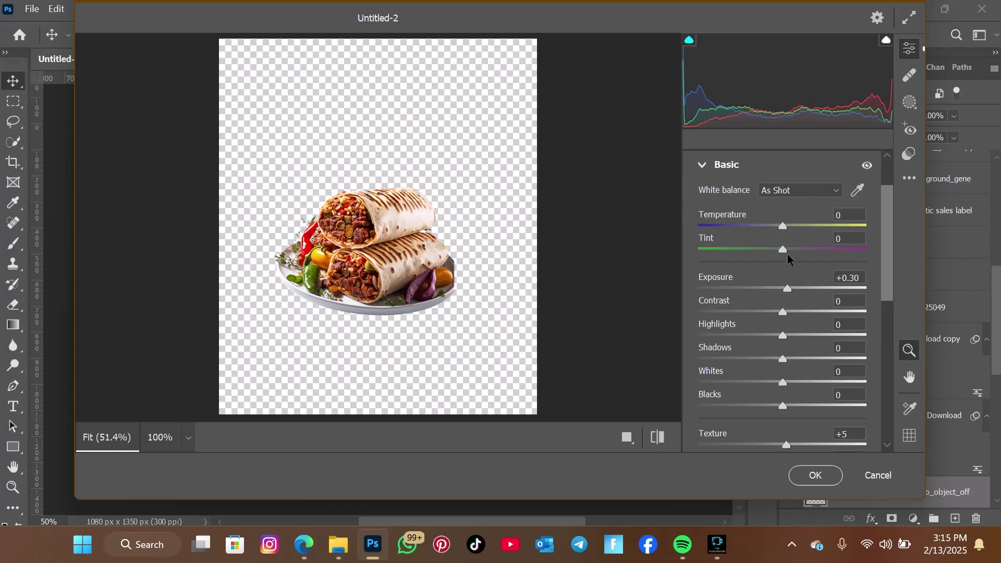
pyautogui.moveTo(790, 288); pyautogui.dragTo(797, 291)
pyautogui.scroll(-3, 801, 370)
pyautogui.moveTo(805, 374); pyautogui.dragTo(806, 380)
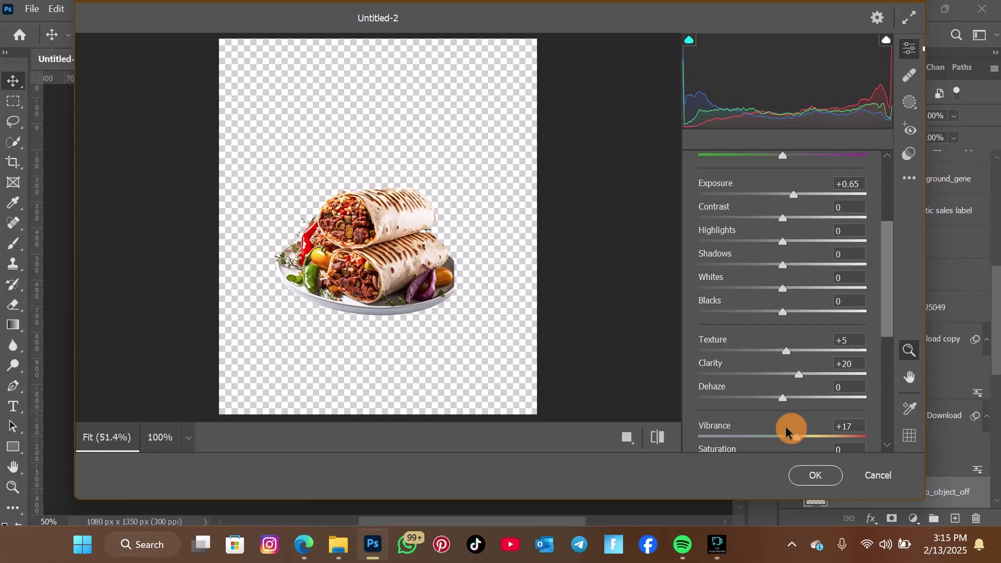
pyautogui.click(815, 474)
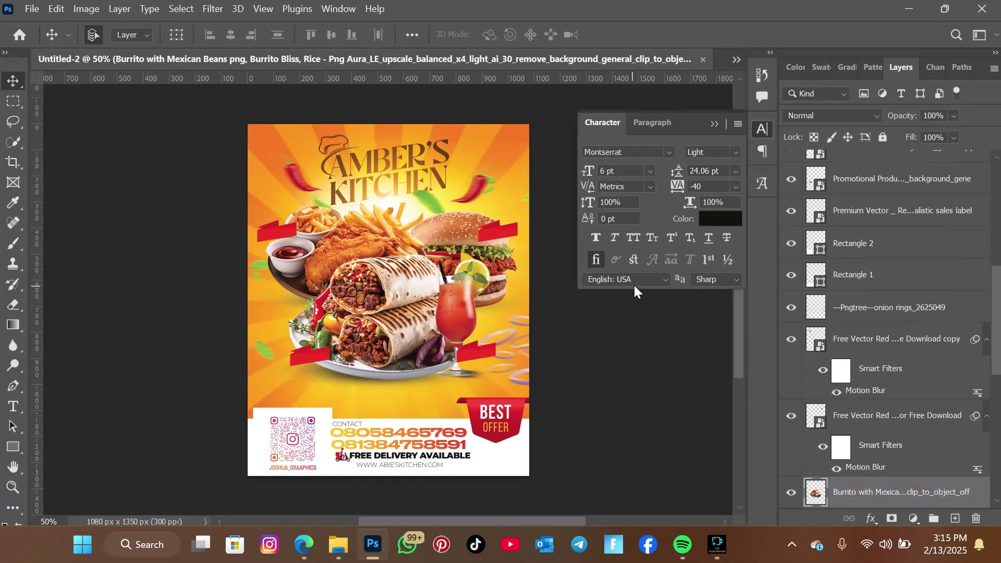
# Reapply the last Camera Raw Filter settings to the fried chicken and fries layer
pyautogui.click(367, 239)
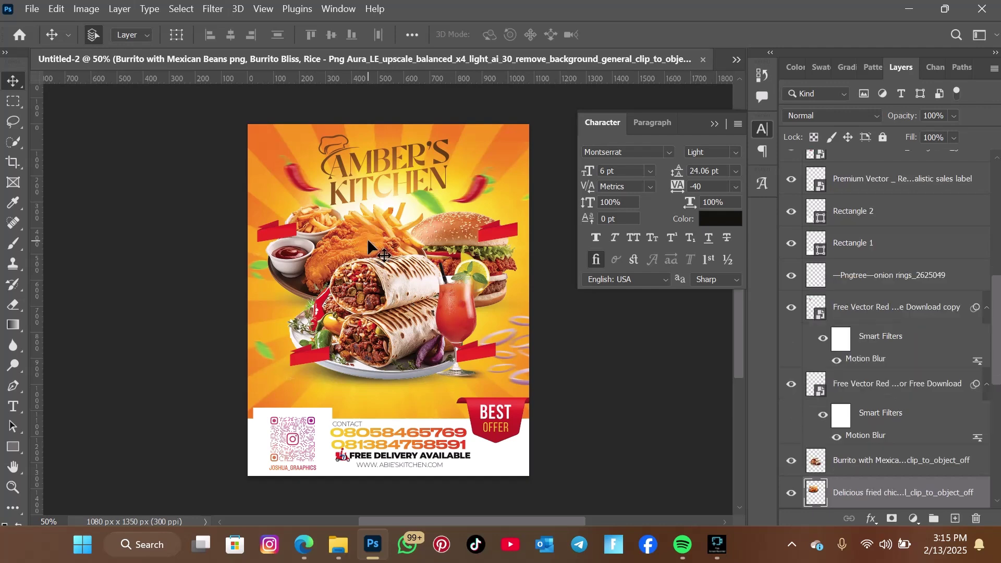
pyautogui.click(218, 11)
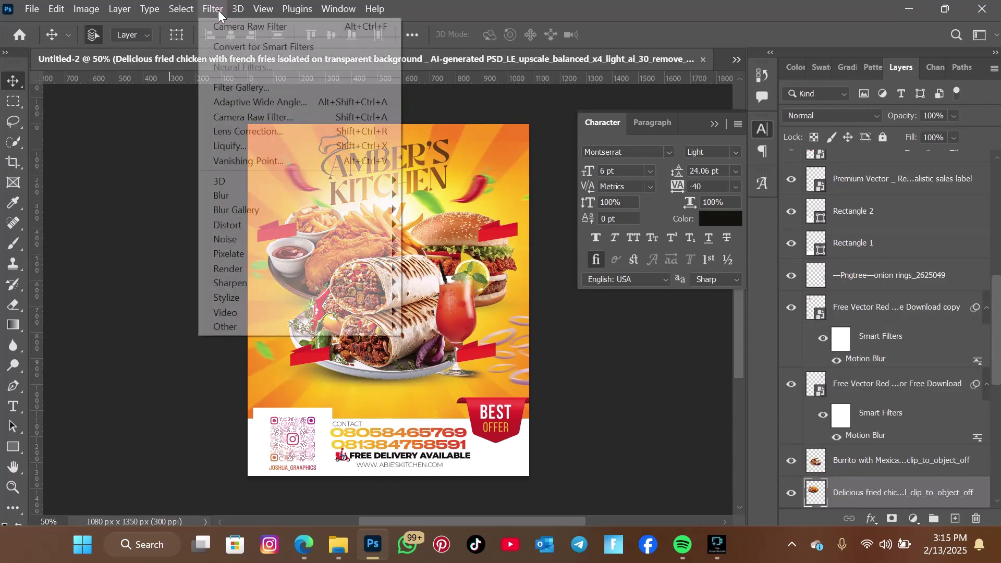
pyautogui.click(224, 26)
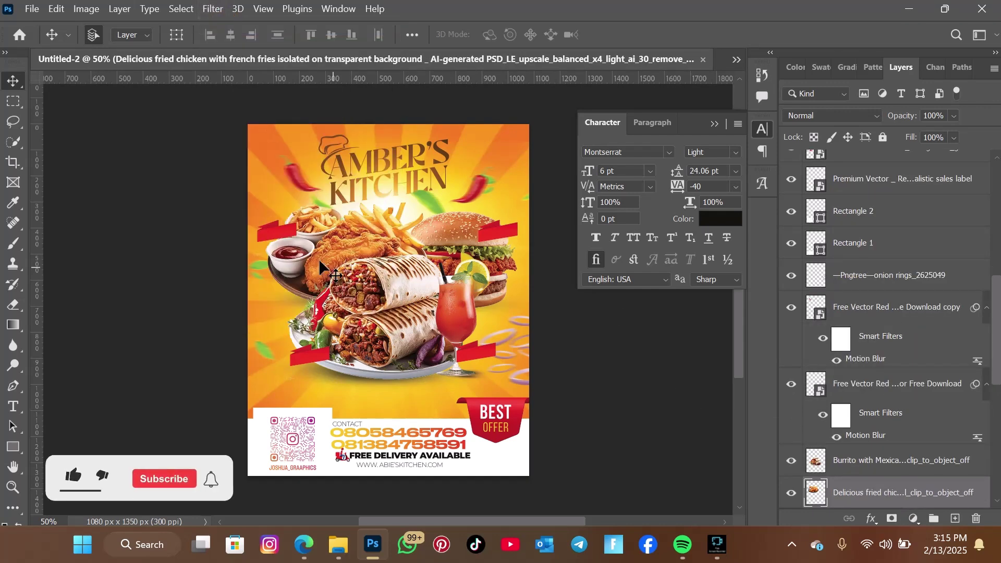
pyautogui.click(446, 232)
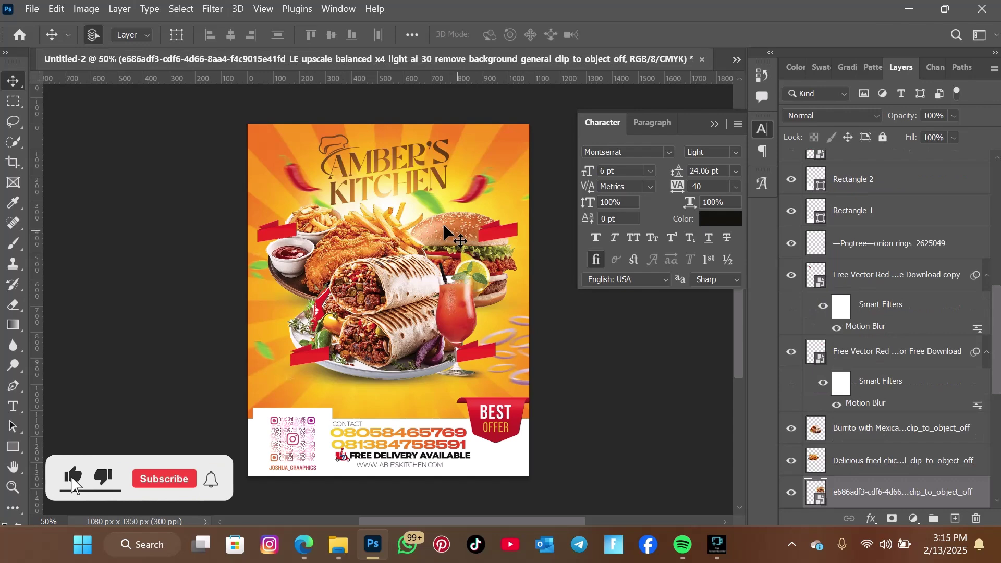
pyautogui.click(213, 10)
pyautogui.click(224, 26)
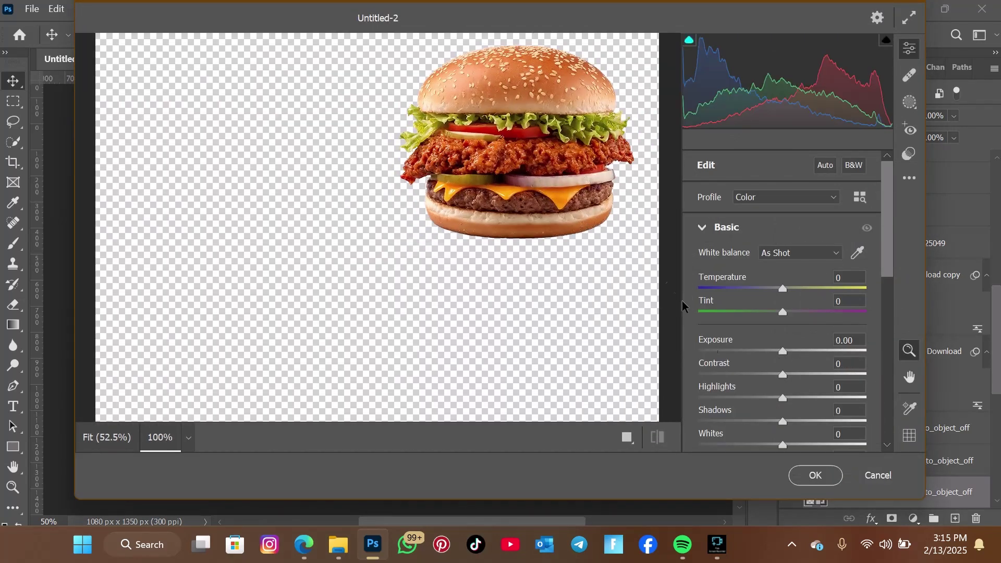
pyautogui.click(877, 476)
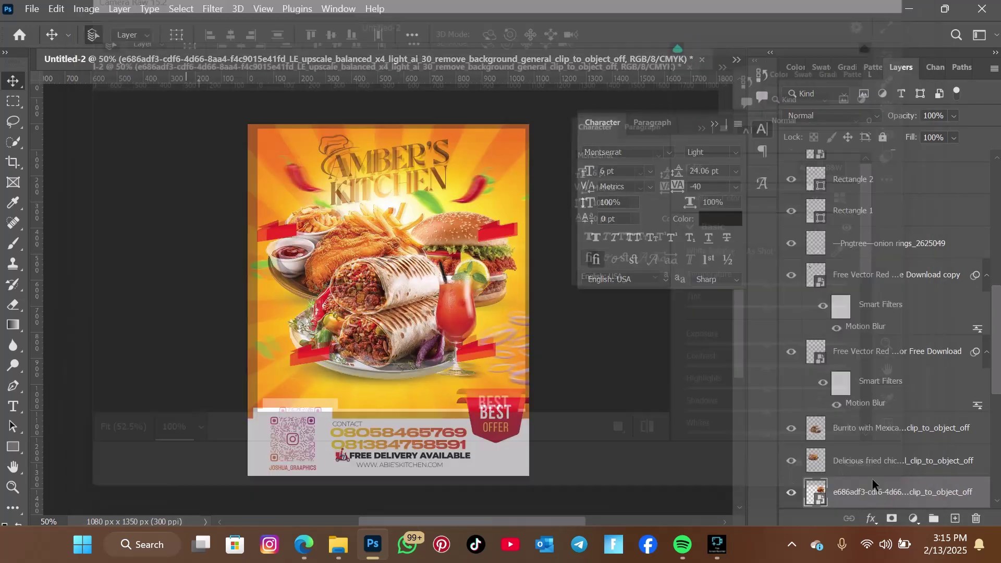
# Rasterize the burger smart-object layer
pyautogui.rightClick(867, 498)
pyautogui.click(715, 330)
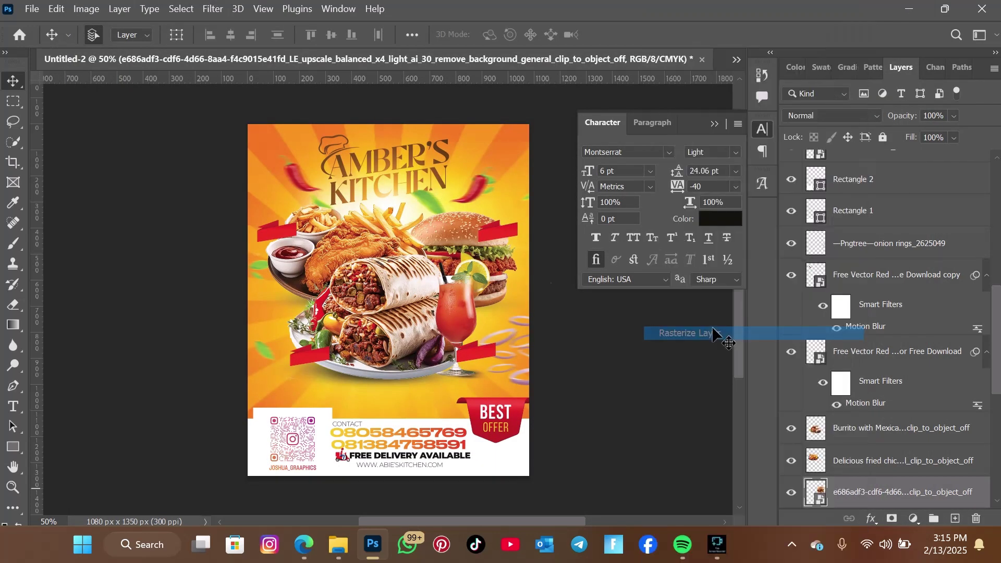
# Try to reapply the last Camera Raw Filter settings to the rasterized burger layer
pyautogui.click(217, 6)
pyautogui.click(227, 29)
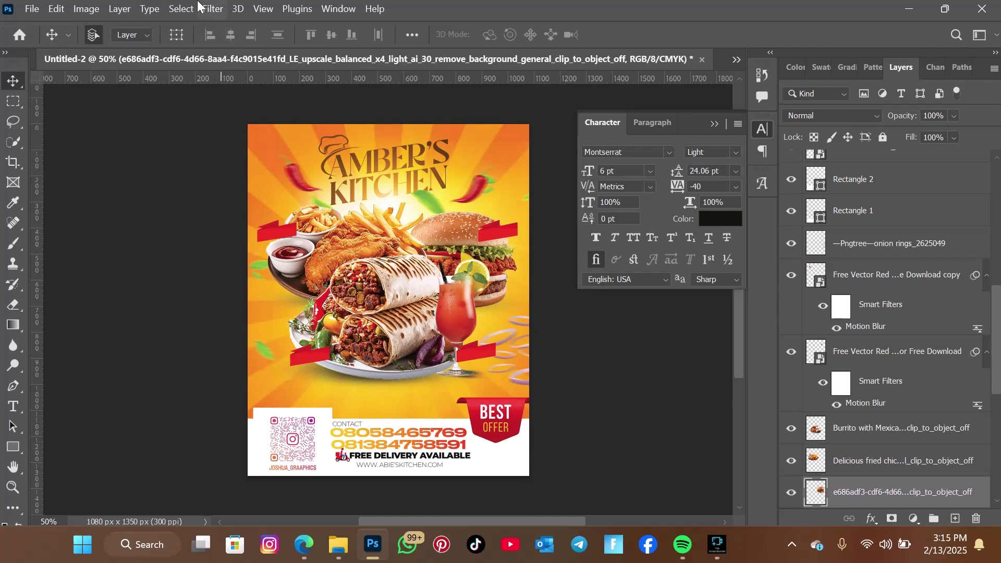
pyautogui.click(210, 9)
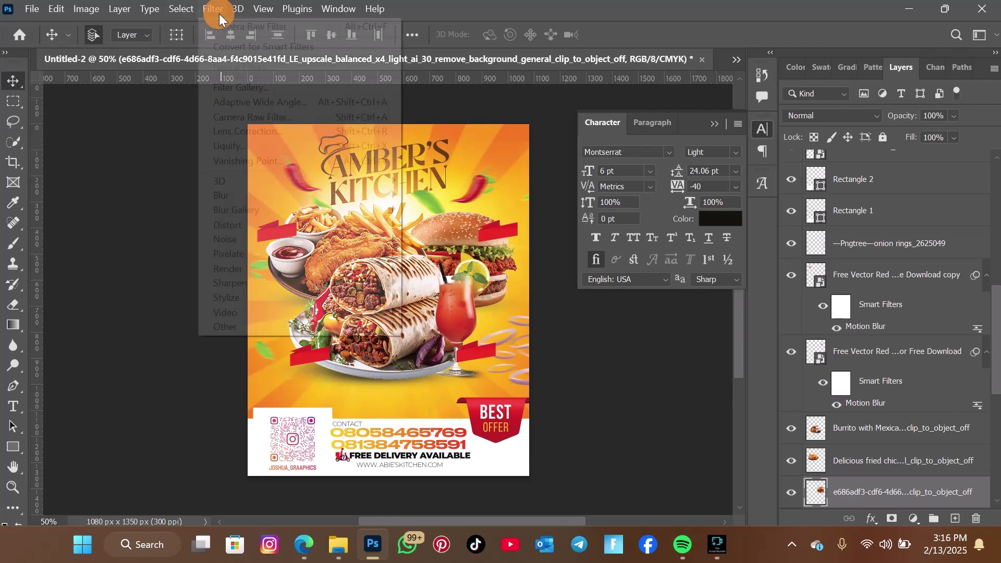
pyautogui.click(224, 24)
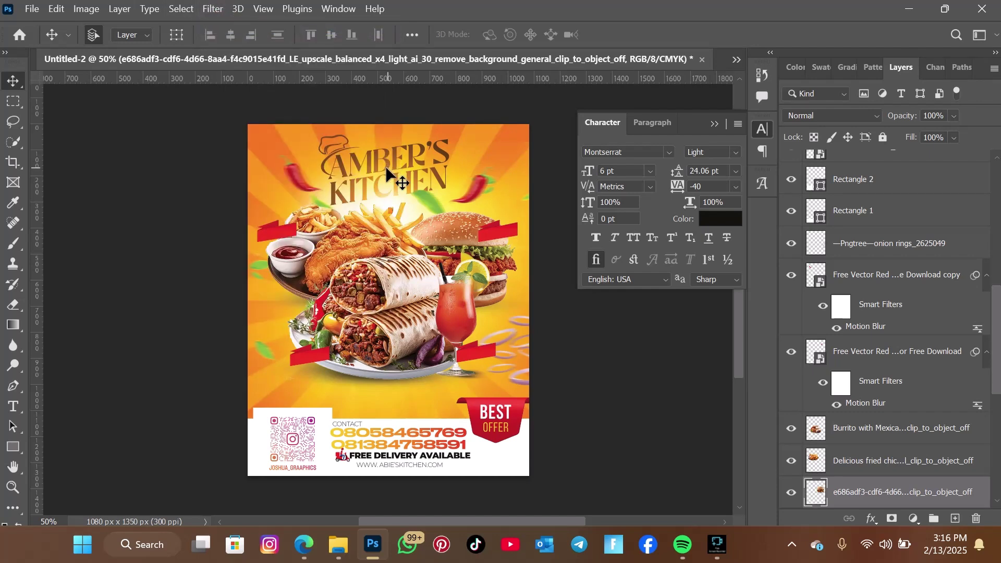
# Open the Camera Raw Filter on the burger layer and set Exposure +0.70, Texture +17, Clarity +41 and Vibrance +13
pyautogui.click(224, 6)
pyautogui.click(251, 110)
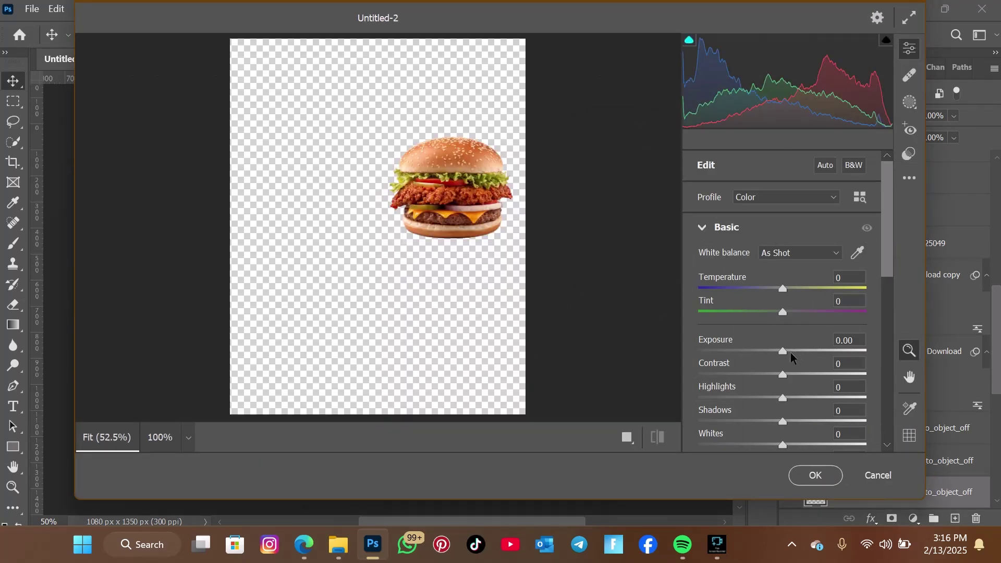
pyautogui.moveTo(784, 351); pyautogui.dragTo(794, 351)
pyautogui.scroll(-2, 788, 348)
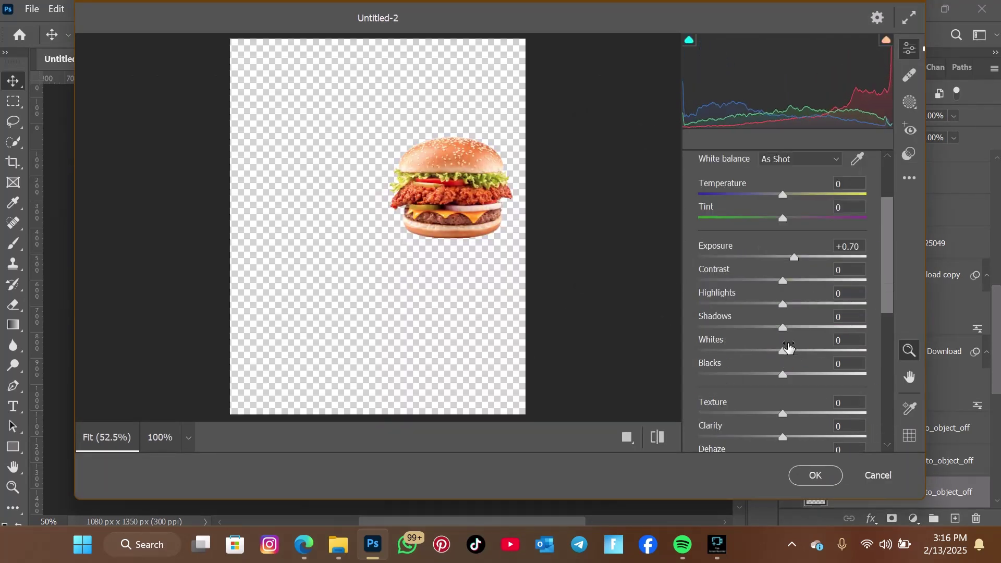
pyautogui.moveTo(793, 414); pyautogui.dragTo(817, 437)
pyautogui.scroll(-4, 799, 364)
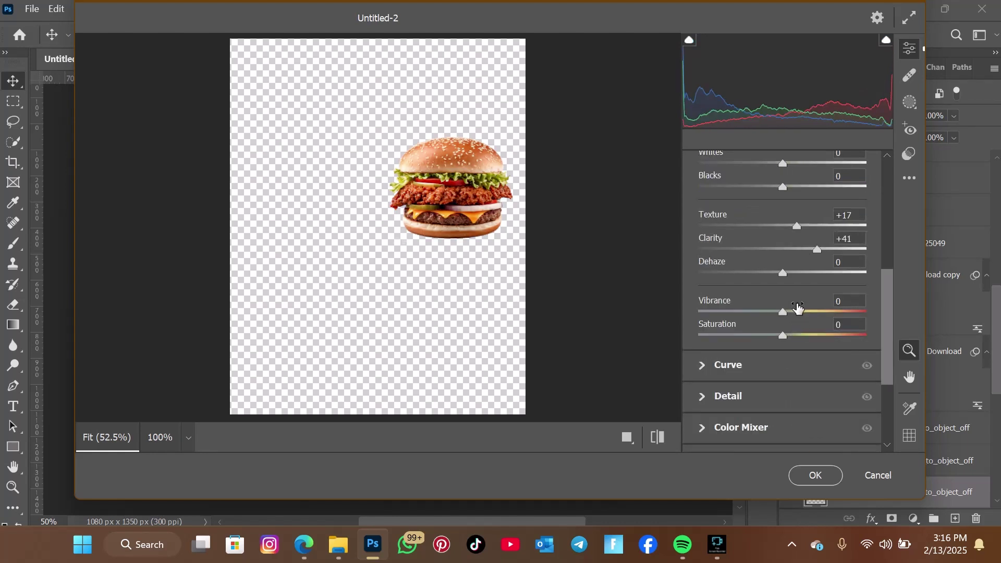
pyautogui.click(794, 311)
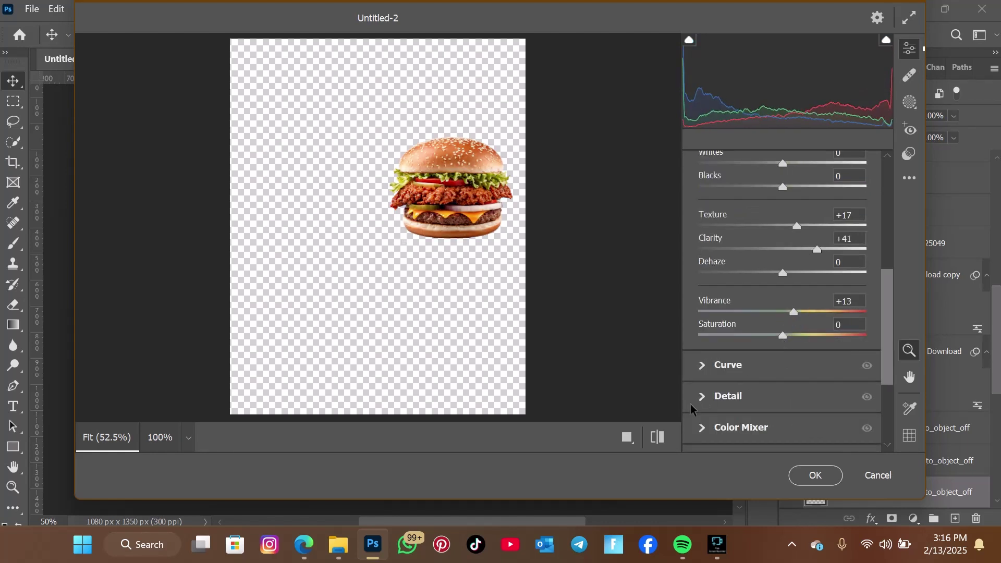
# Set the burger's Sharpening to 116 and Noise Reduction to 6 in the Camera Raw detail settings
pyautogui.click(708, 396)
pyautogui.moveTo(700, 287); pyautogui.dragTo(833, 290)
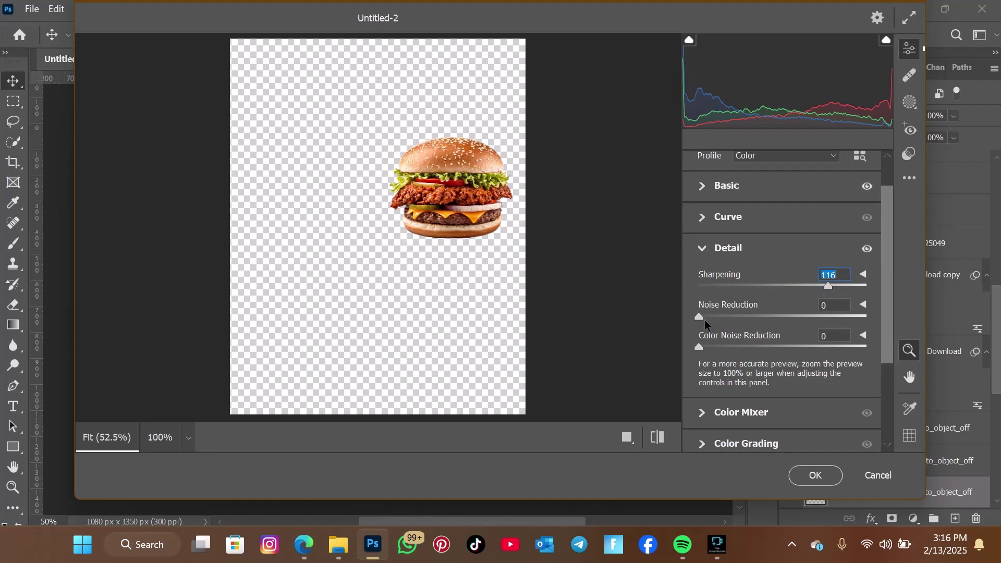
pyautogui.moveTo(705, 317); pyautogui.dragTo(710, 318)
# Increase the burger's Vibrance to +18, Clarity to +45 and Texture to +24
pyautogui.scroll(1, 714, 271)
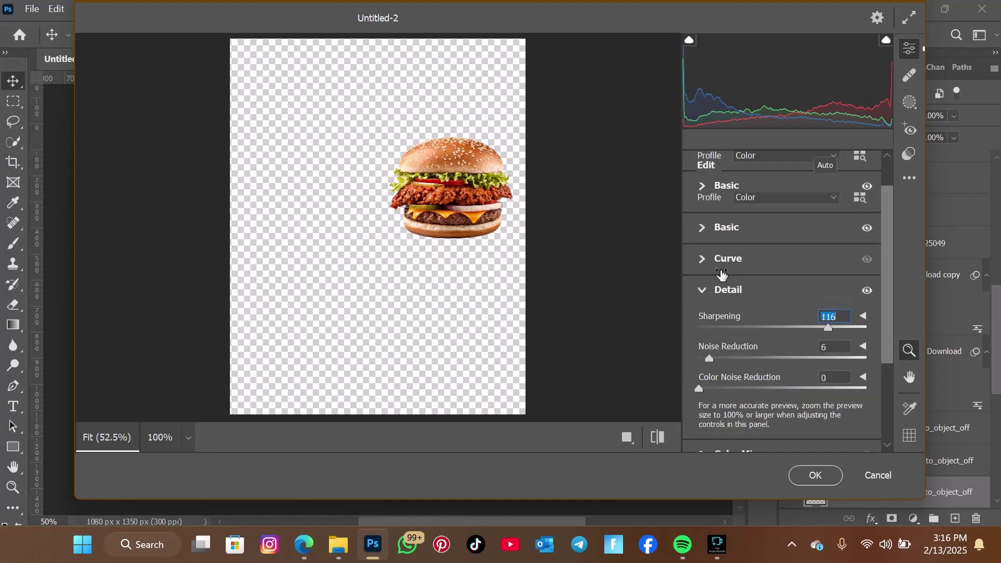
pyautogui.click(705, 239)
pyautogui.scroll(-4, 782, 351)
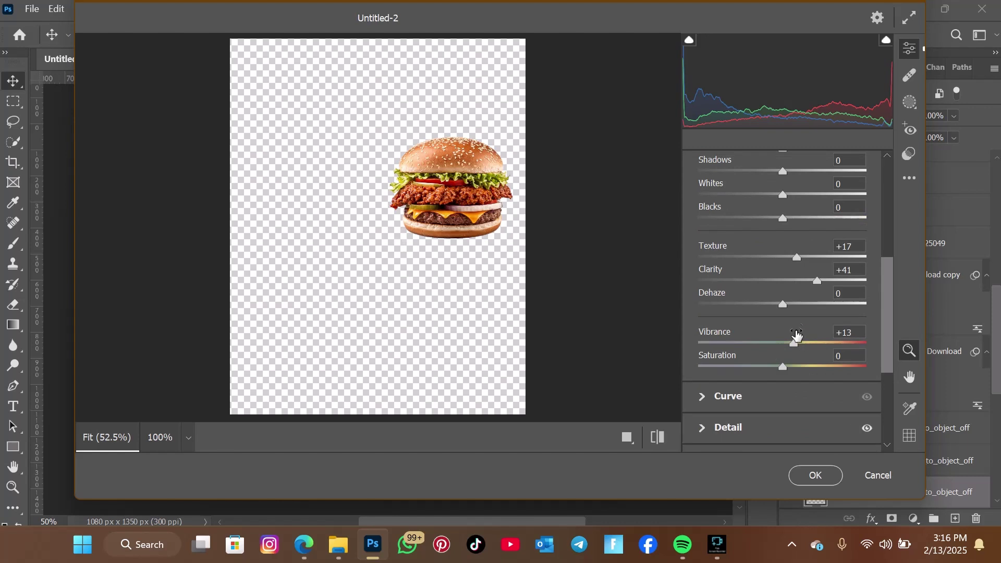
pyautogui.moveTo(798, 344); pyautogui.dragTo(802, 345)
pyautogui.moveTo(817, 280); pyautogui.dragTo(803, 261)
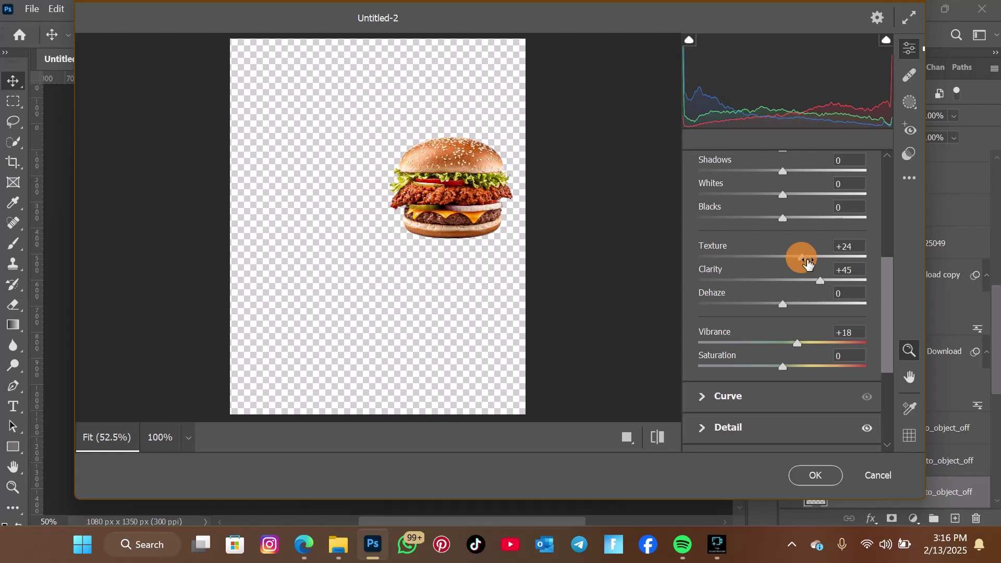
# Increase the burger's Sharpening slightly above 116 and apply the Camera Raw Filter
pyautogui.click(704, 421)
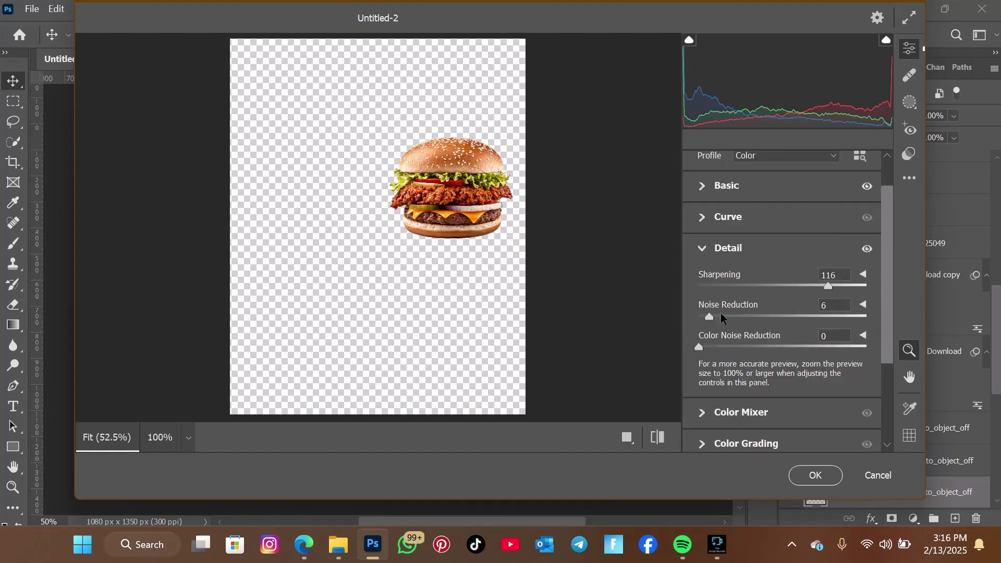
pyautogui.click(837, 286)
pyautogui.click(815, 474)
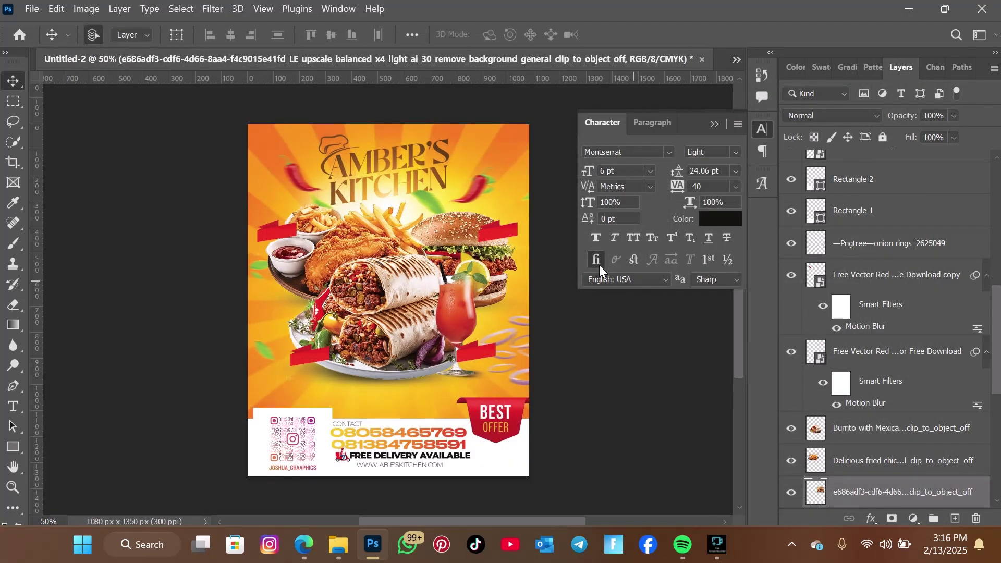
pyautogui.scroll(2, 512, 318)
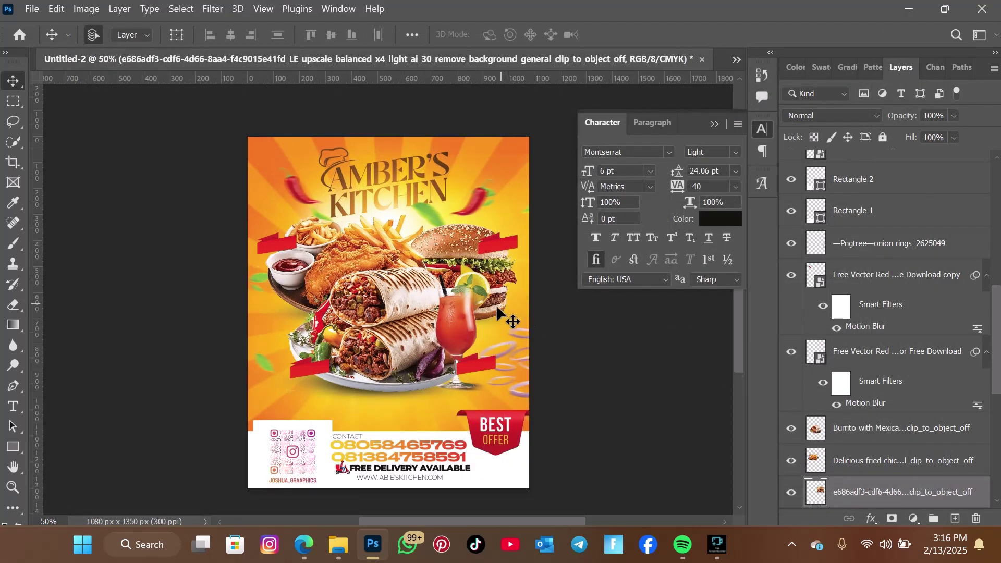
pyautogui.scroll(-3, 511, 318)
pyautogui.scroll(2, 370, 243)
pyautogui.scroll(-1, 392, 245)
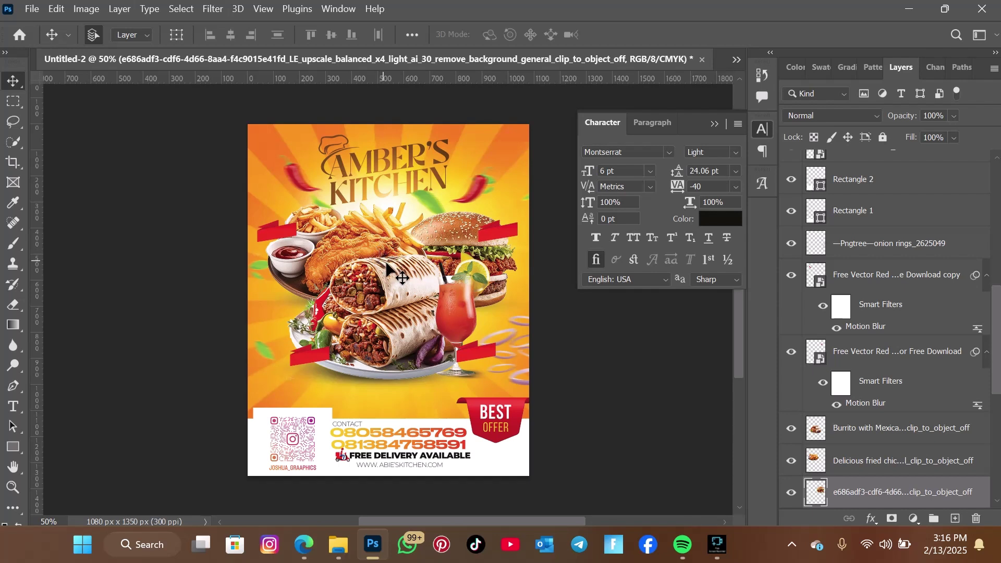
# Move the BEST OFFER label straight down so it overlaps the white footer further
pyautogui.click(501, 416)
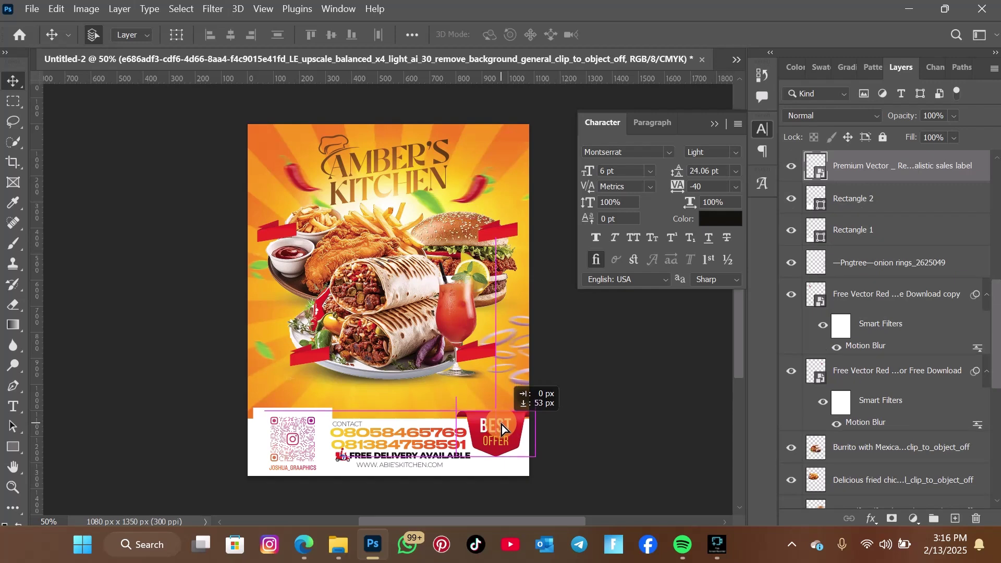